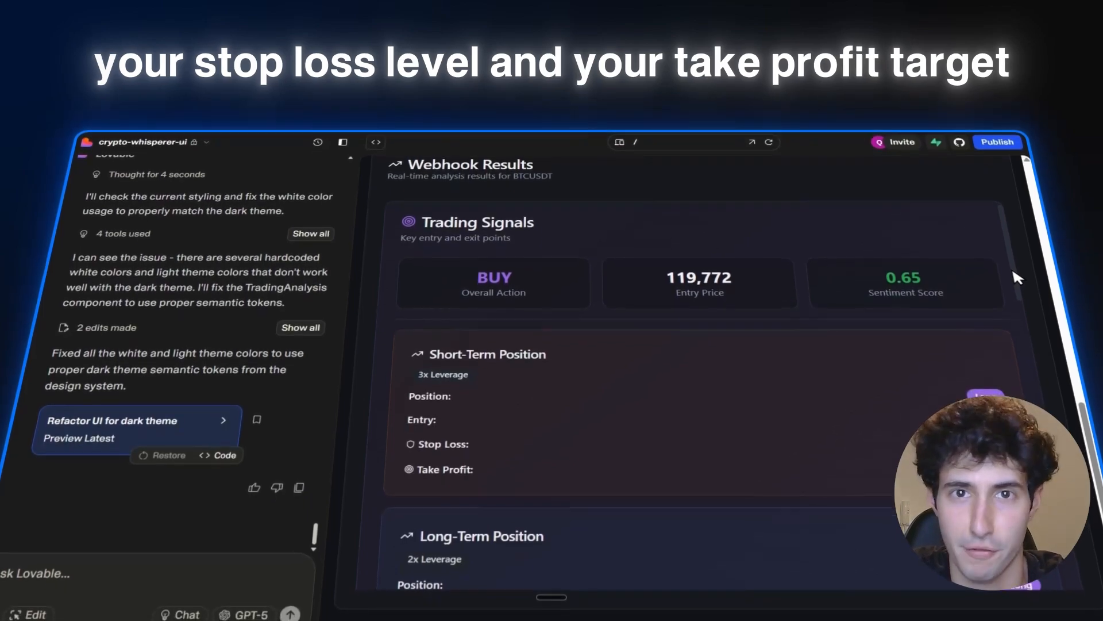
pyautogui.moveTo(1015, 273)
pyautogui.mouseDown()
pyautogui.moveTo(1043, 394)
pyautogui.moveTo(1044, 345)
pyautogui.moveTo(1011, 275)
pyautogui.mouseUp()
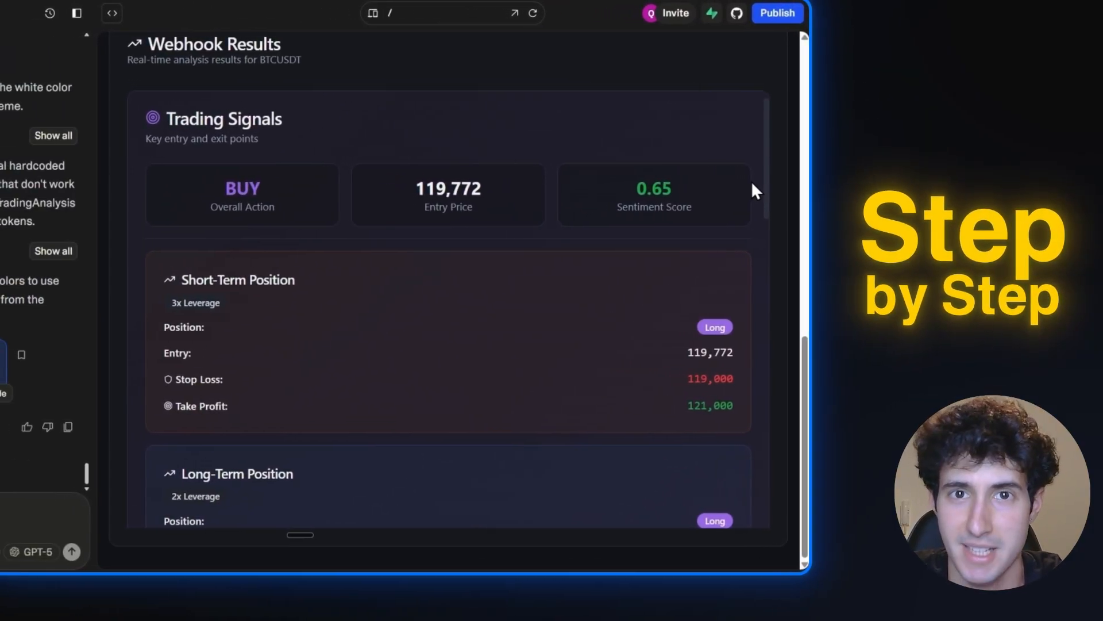
pyautogui.scroll(-1, 724, 186)
pyautogui.scroll(-3, 756, 193)
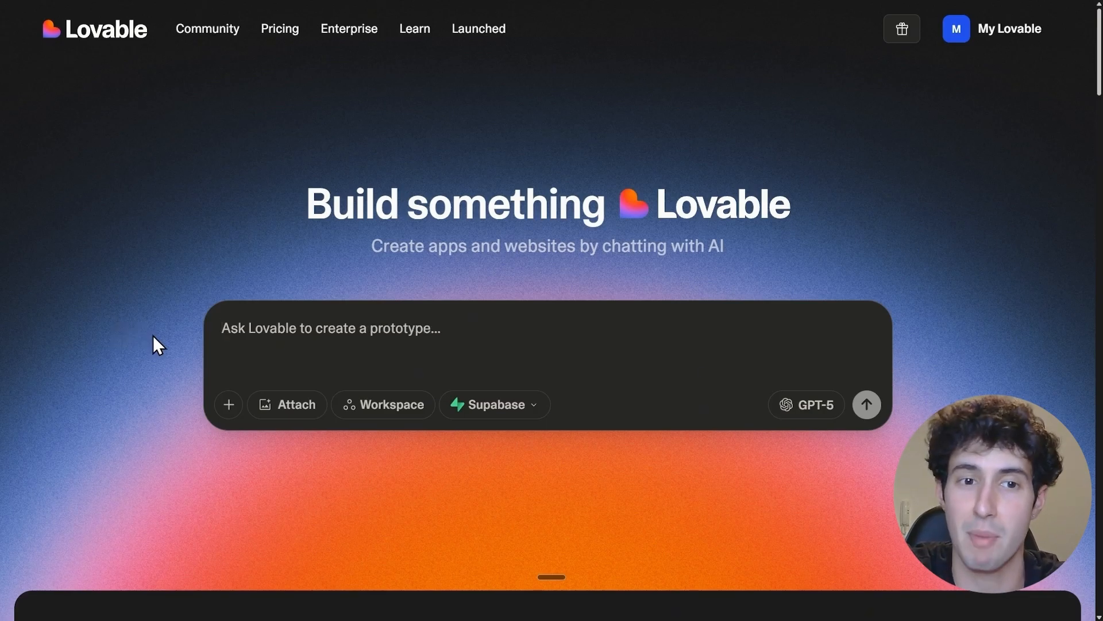
# Fill the Lovable prompt with a request for a crypto trading app with coin text input, trade suggestions and a dark, modern UI without backend functions
pyautogui.hotkey('ctrl', 'v')
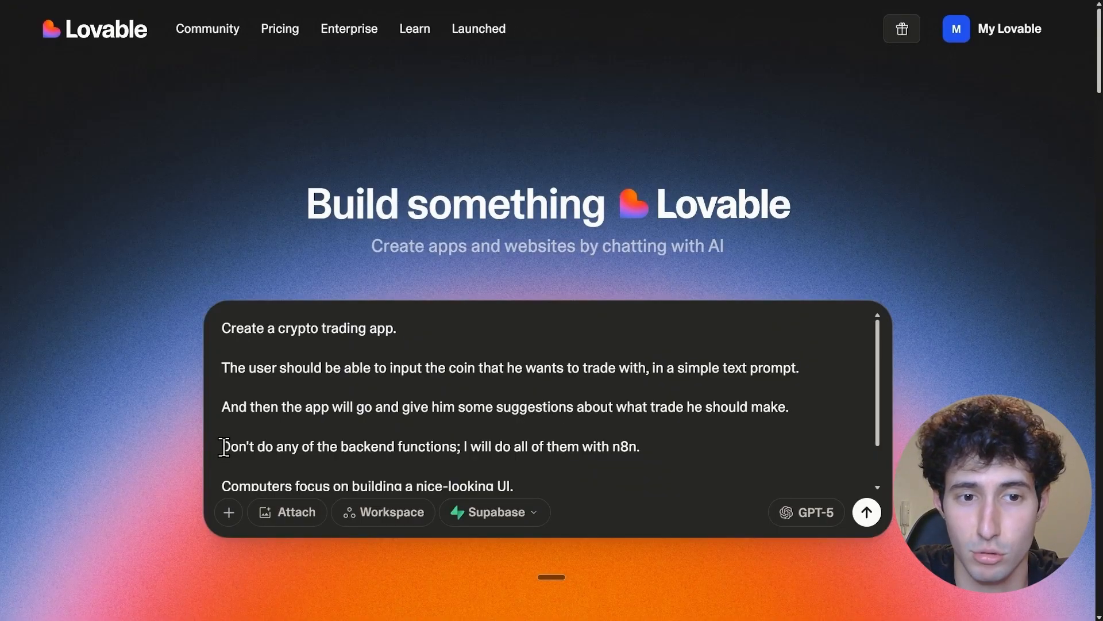
pyautogui.moveTo(224, 447); pyautogui.dragTo(642, 446)
pyautogui.click(470, 446)
pyautogui.click(645, 446)
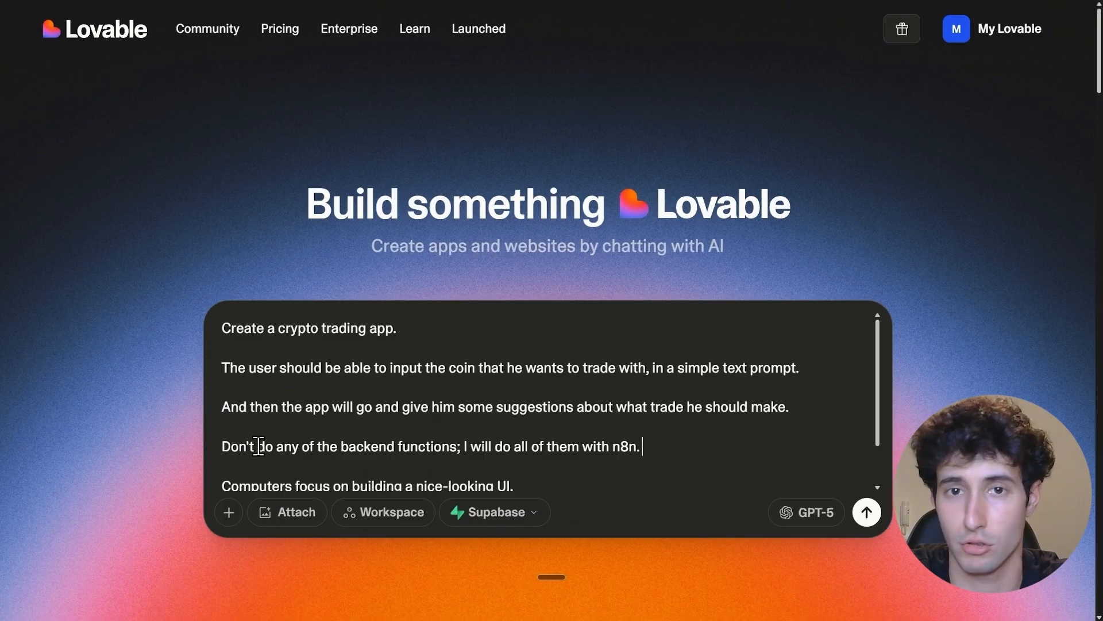
pyautogui.scroll(-1, 247, 434)
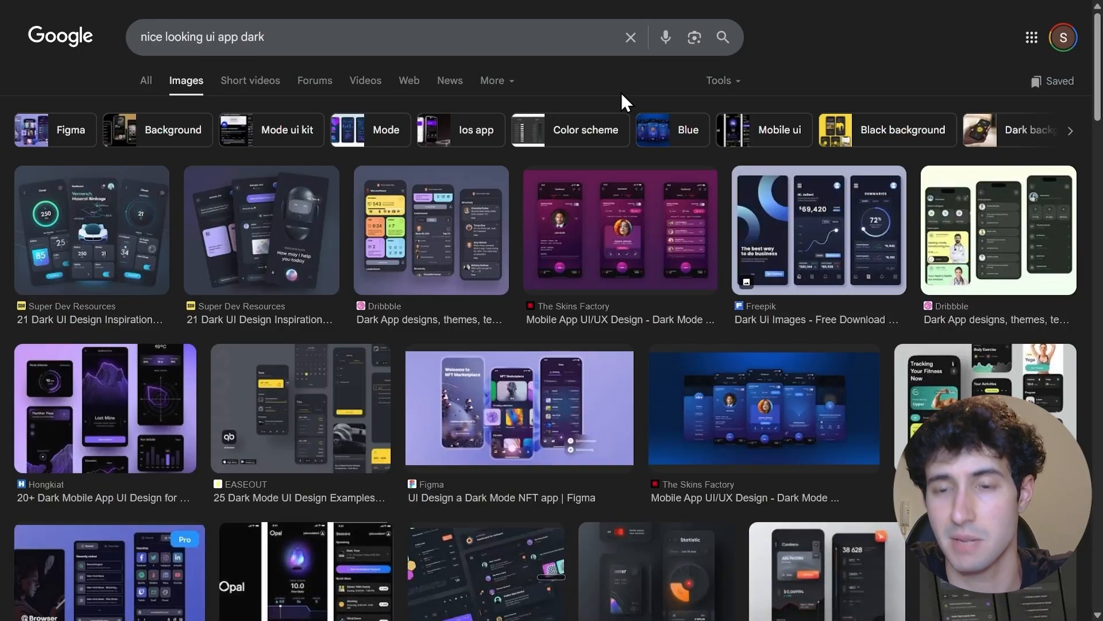
# Copy the Super Dev Resources dark dashboard image from the Google results into the Lovable prompt as a design example and submit the prompt
pyautogui.scroll(-1, 525, 427)
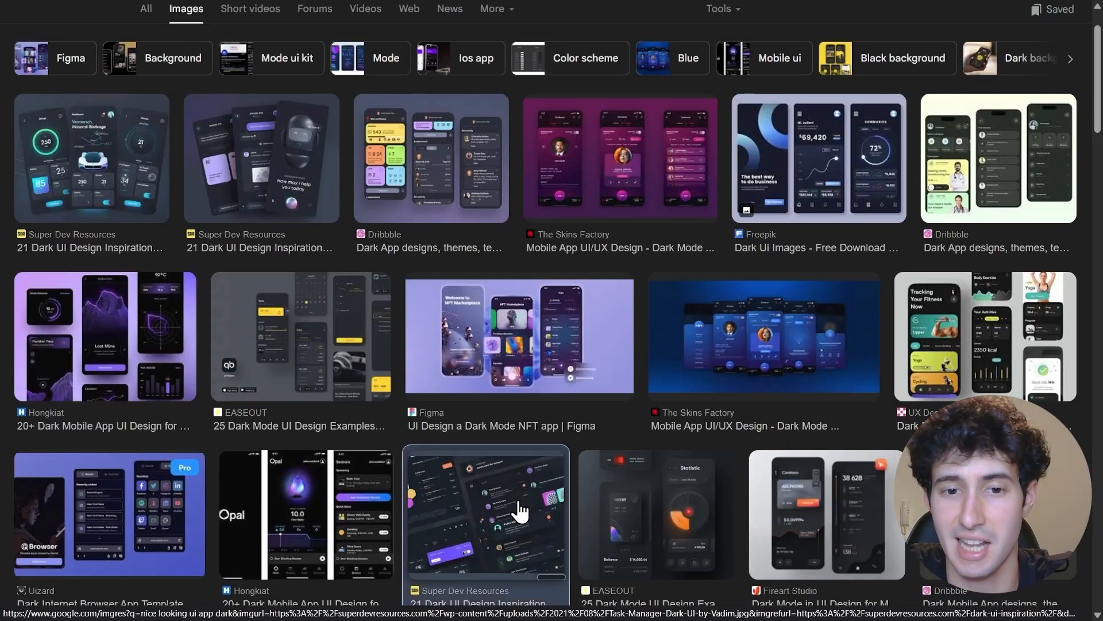
pyautogui.click(520, 510)
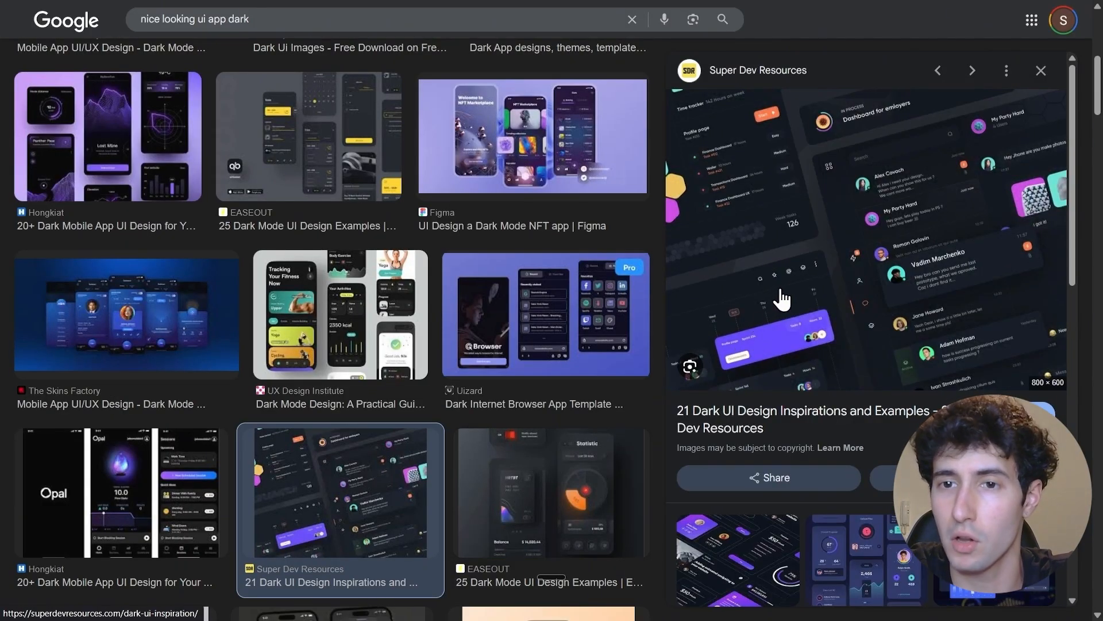
pyautogui.rightClick(828, 315)
pyautogui.click(868, 464)
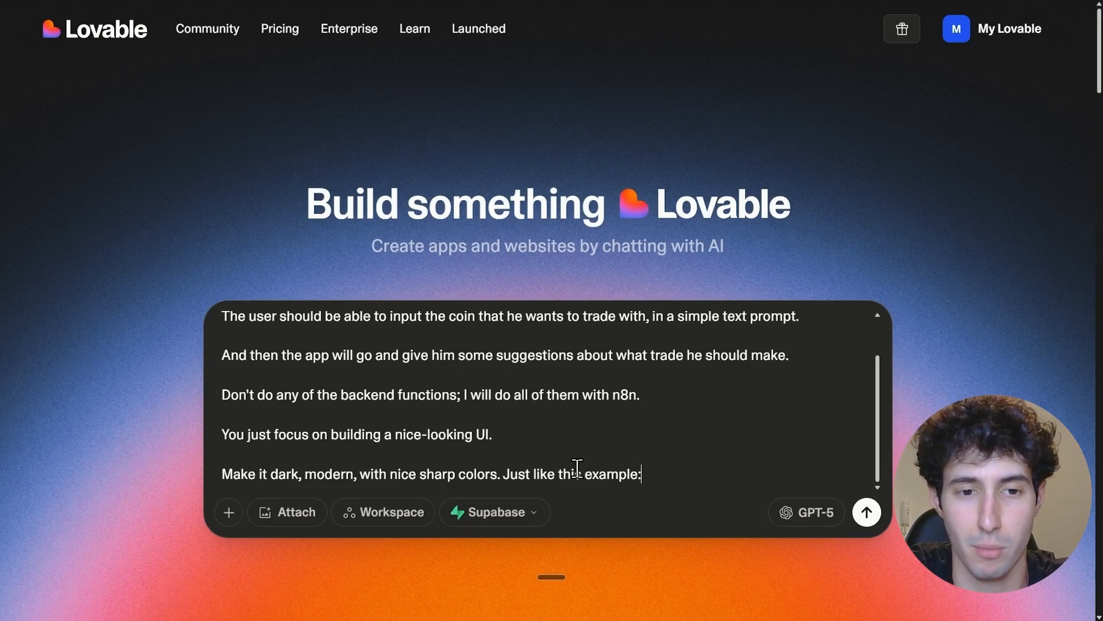
pyautogui.hotkey('ctrl', 'v')
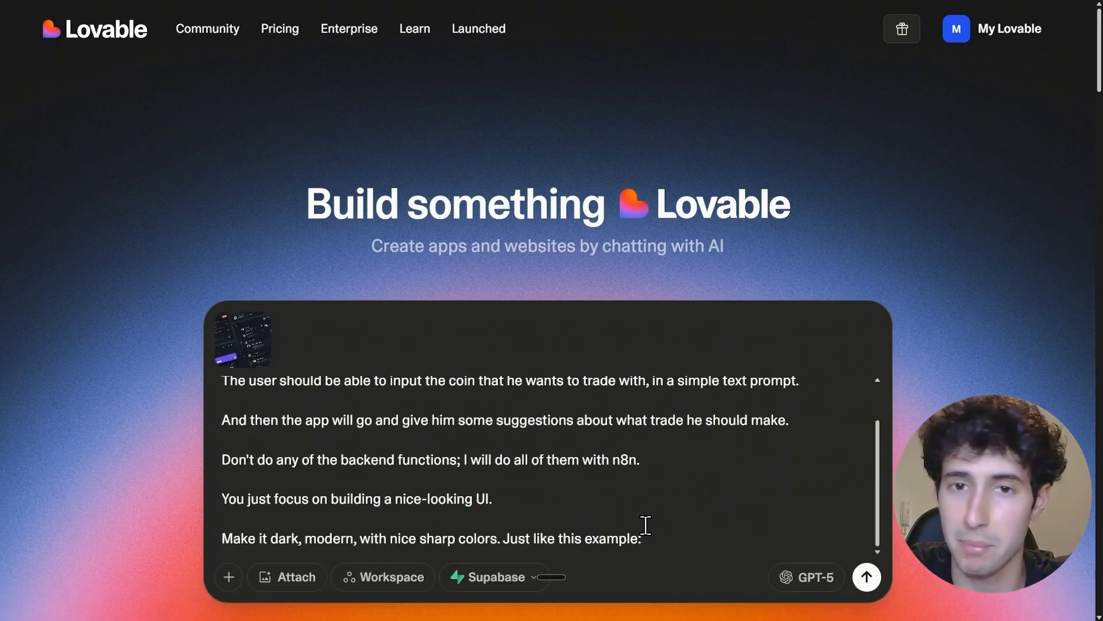
pyautogui.click(866, 579)
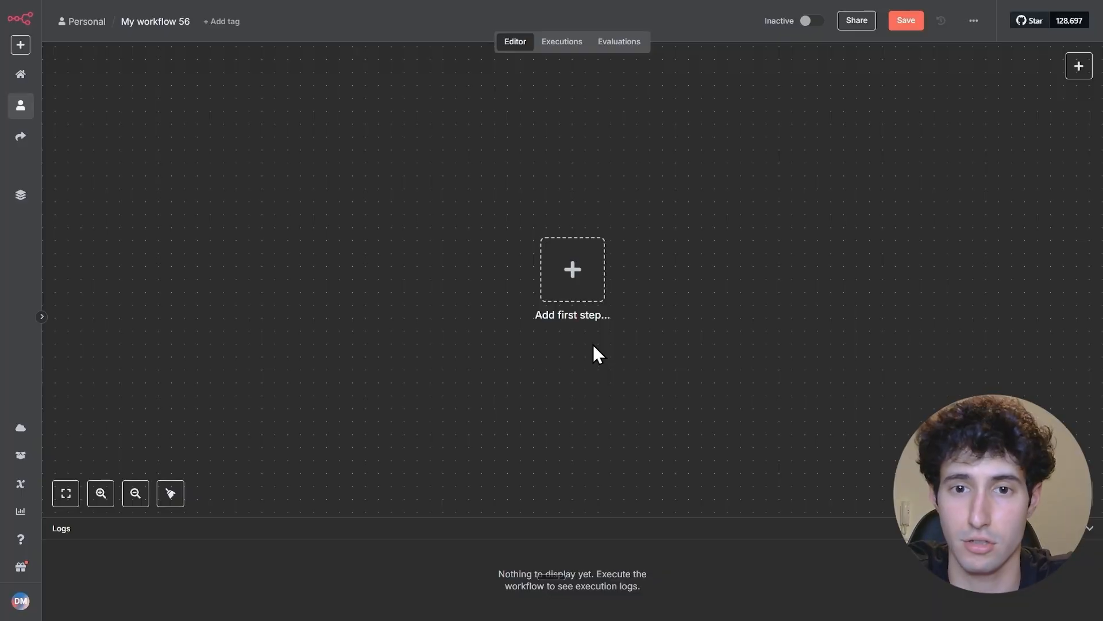
# Add a Webhook trigger as the first step of the empty n8n workflow
pyautogui.click(572, 270)
pyautogui.write('webh')
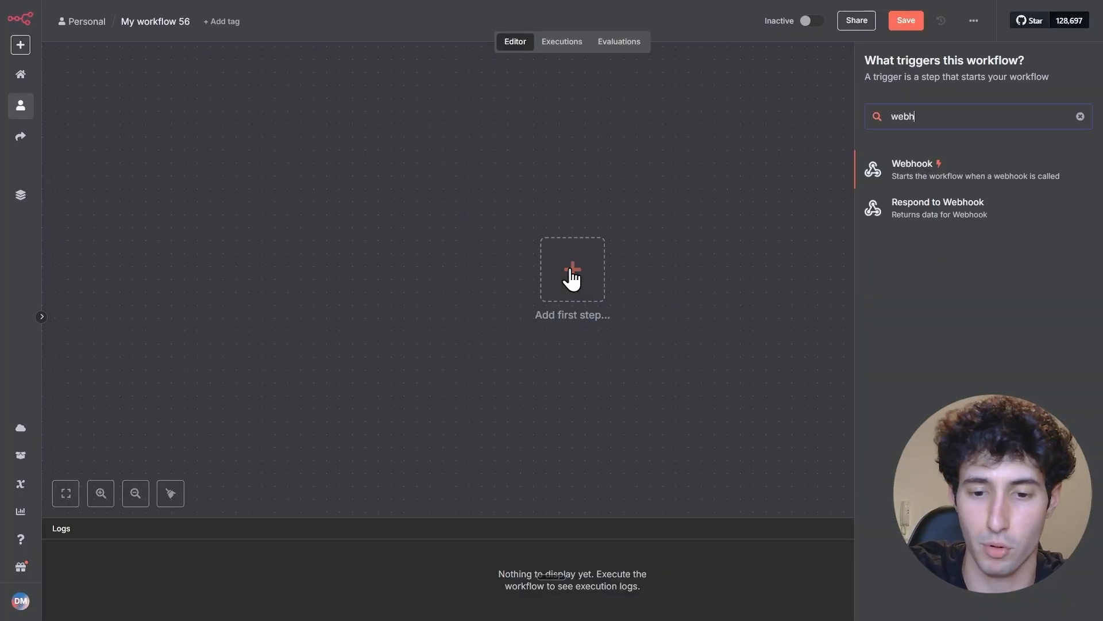
pyautogui.click(908, 183)
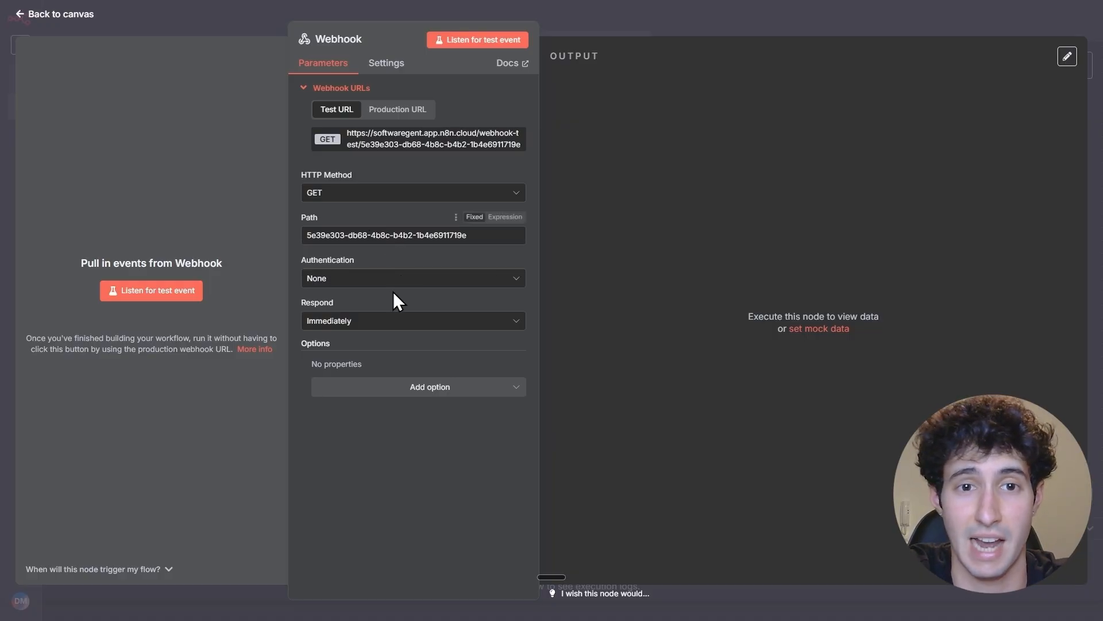
# Set the Webhook's HTTP method to POST and copy its test URL
pyautogui.click(347, 197)
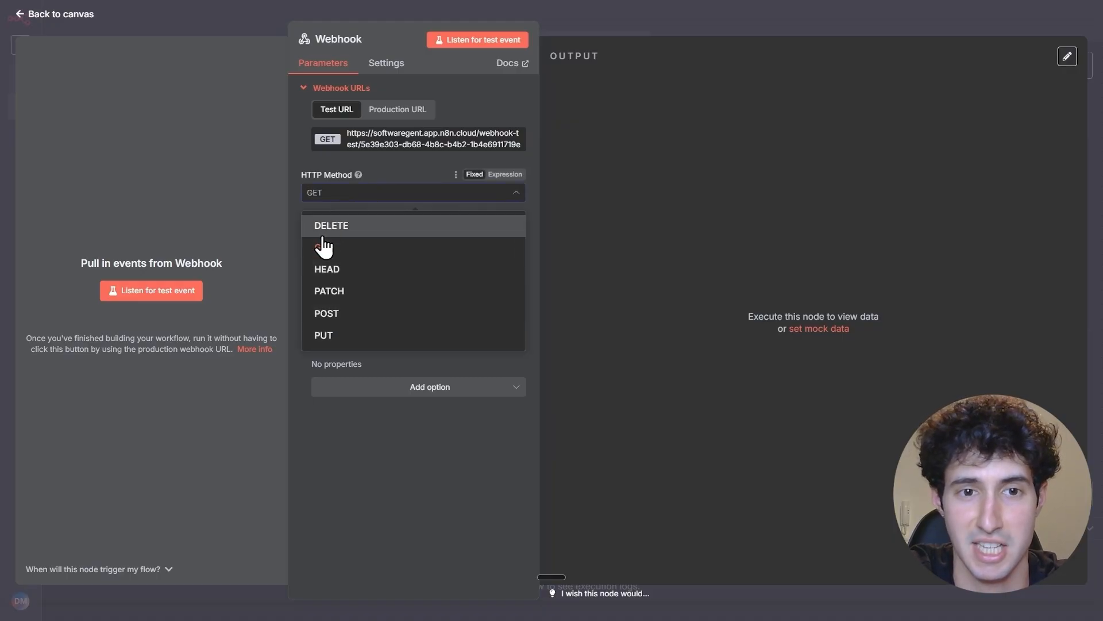
pyautogui.click(339, 315)
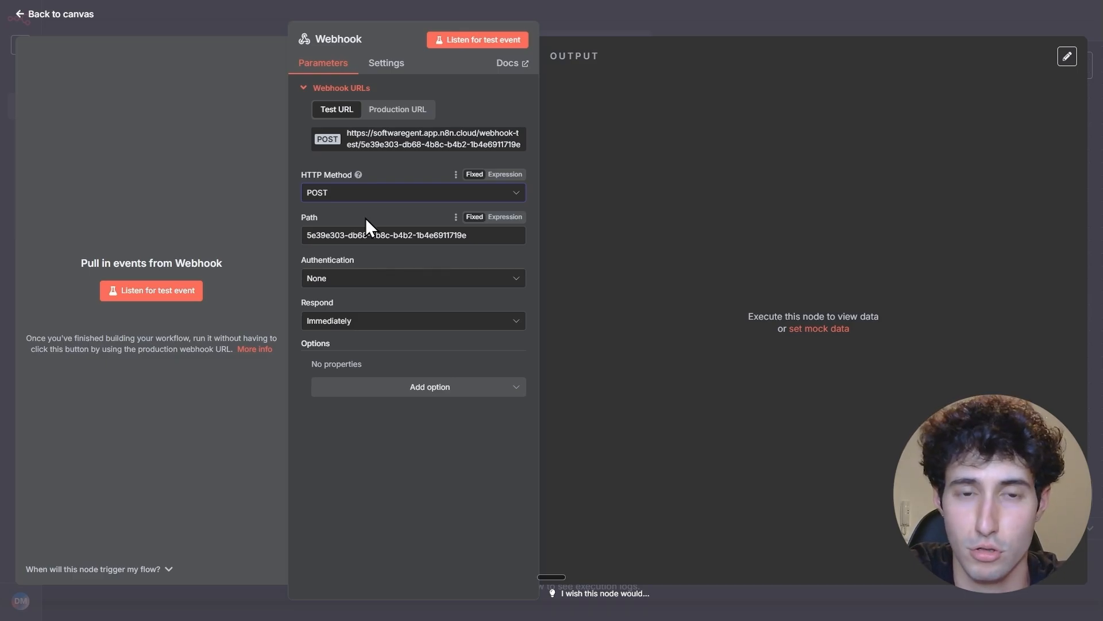
pyautogui.click(380, 142)
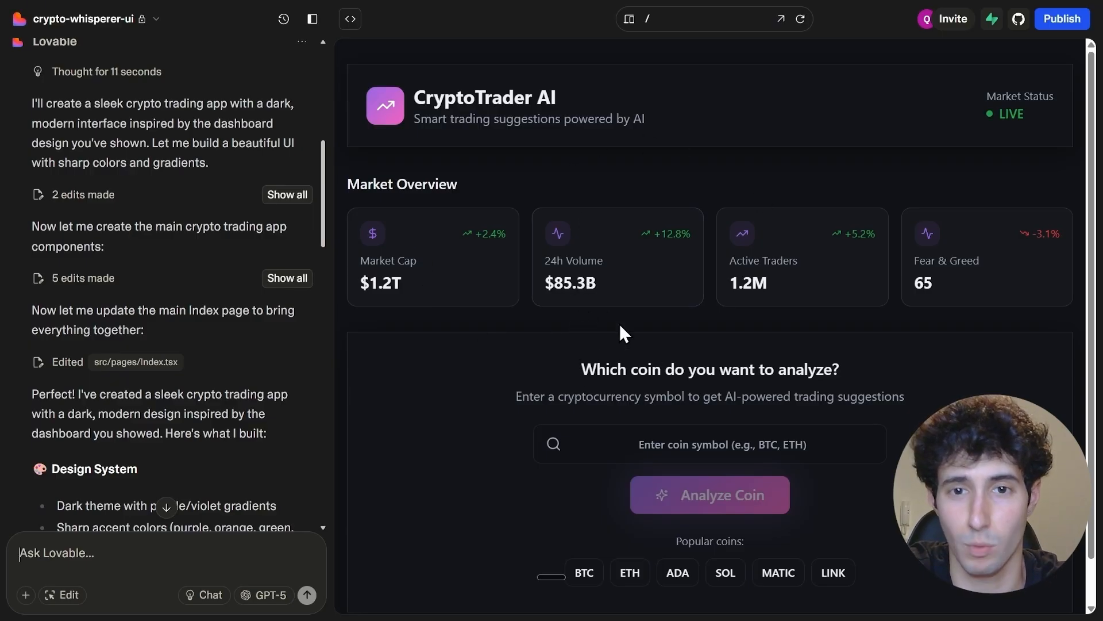
pyautogui.scroll(-1, 609, 331)
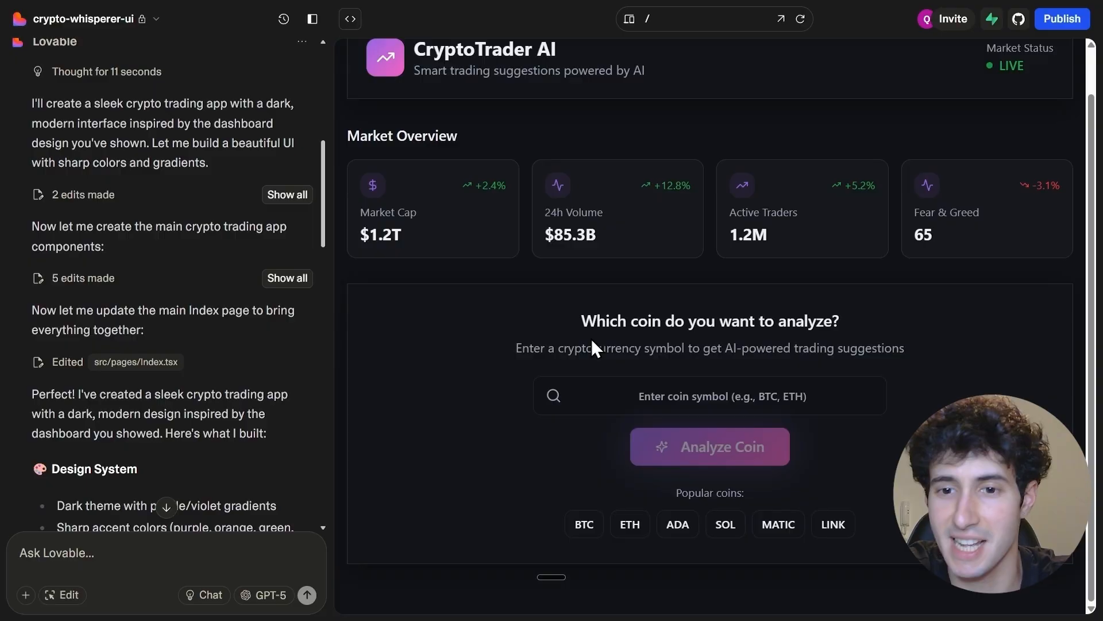
pyautogui.click(648, 386)
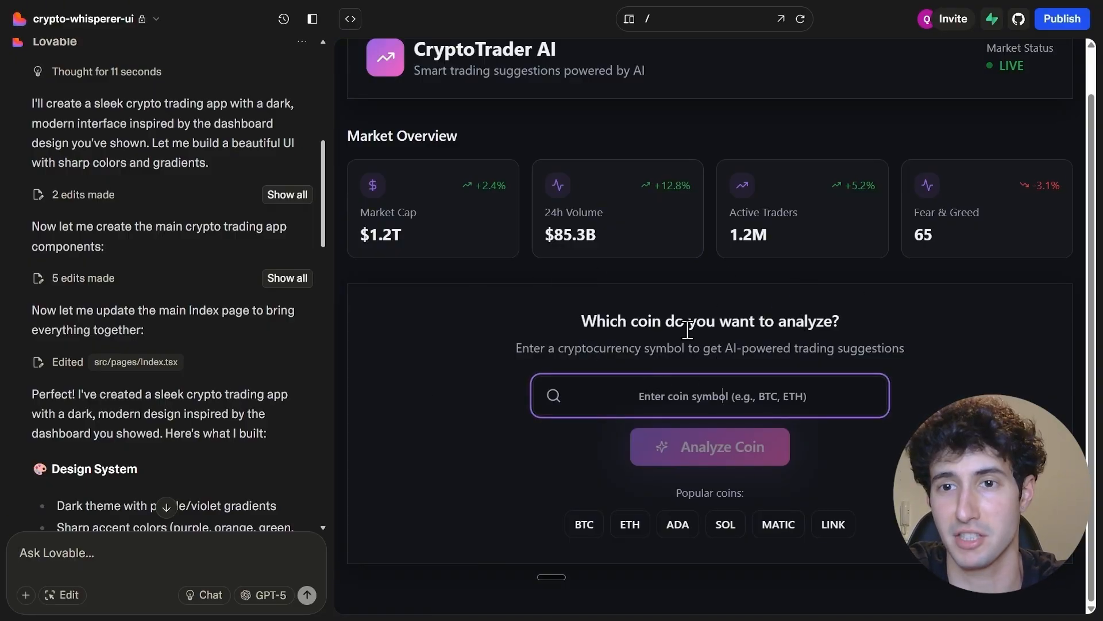
pyautogui.scroll(1, 499, 198)
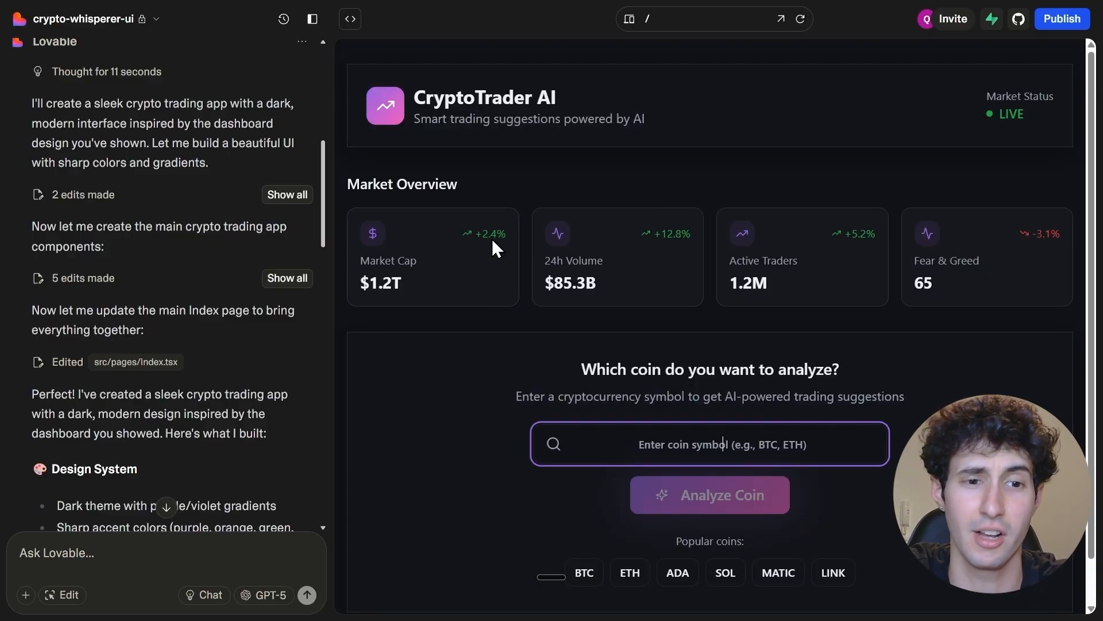
# Draft a Lovable follow-up prompt to send all input data to the copied webhook test URL and require full trading pairs such as BTCUSDT
pyautogui.scroll(-3, 267, 421)
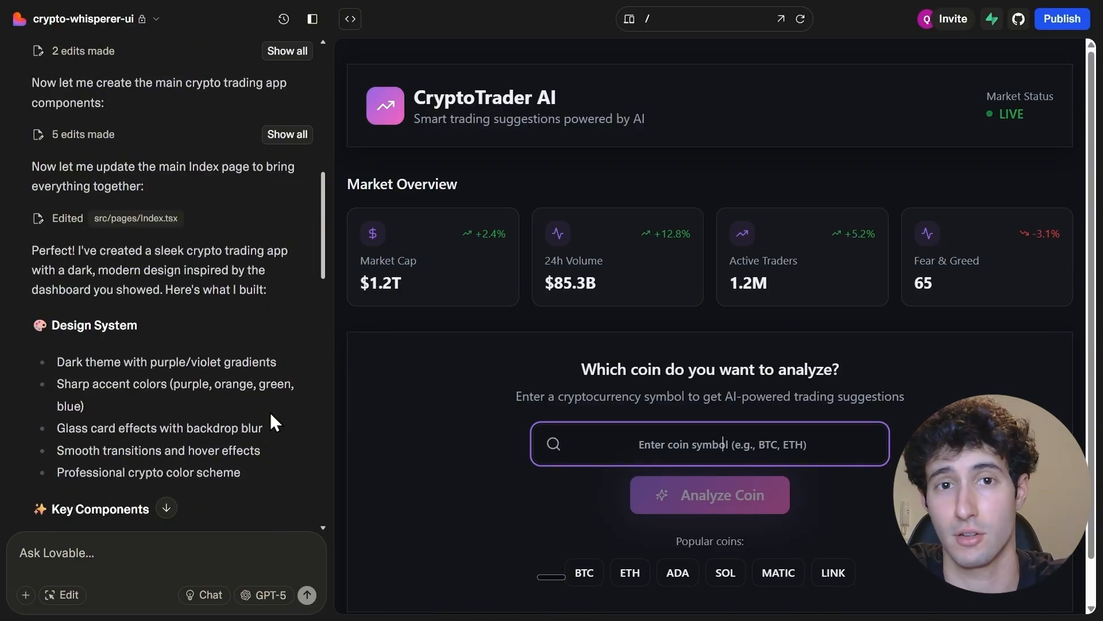
pyautogui.scroll(-15, 272, 415)
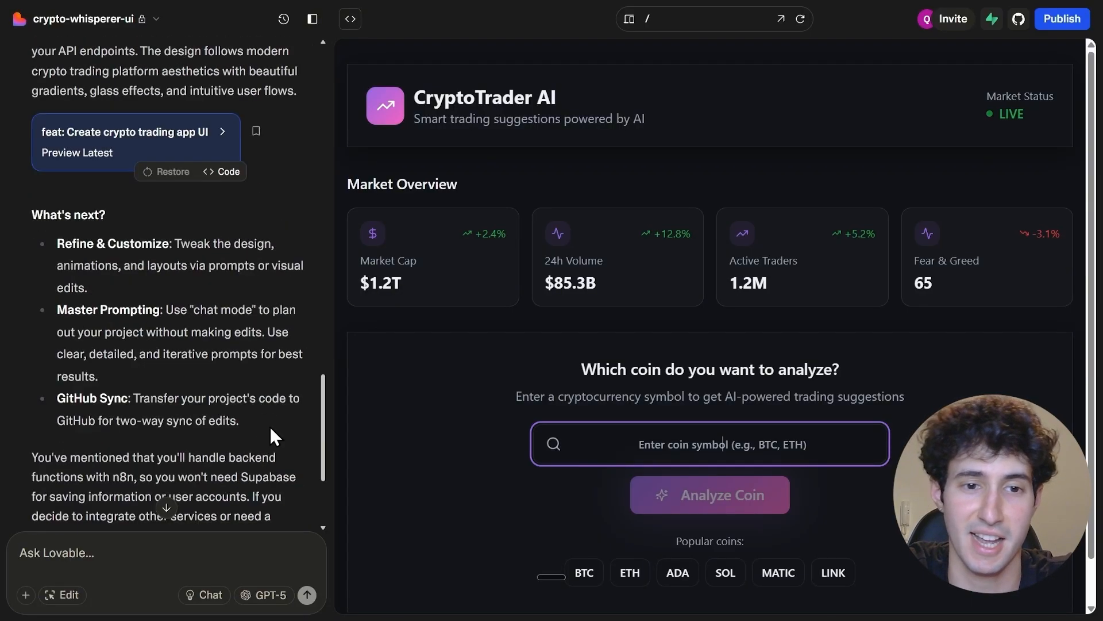
pyautogui.click(72, 551)
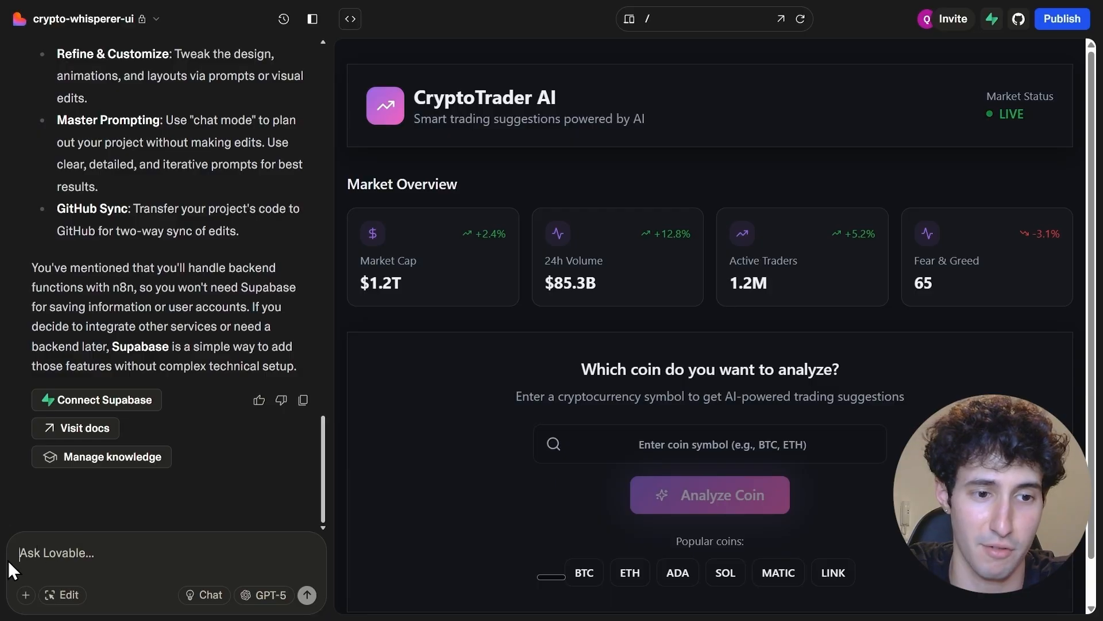
pyautogui.write("Make sure all the data Input over here you send it over to this webhook URL:  And also you make the user specify what he is trading with. For Example BTCUSDT.  If he doesn't input the USDT part the app can not work.")
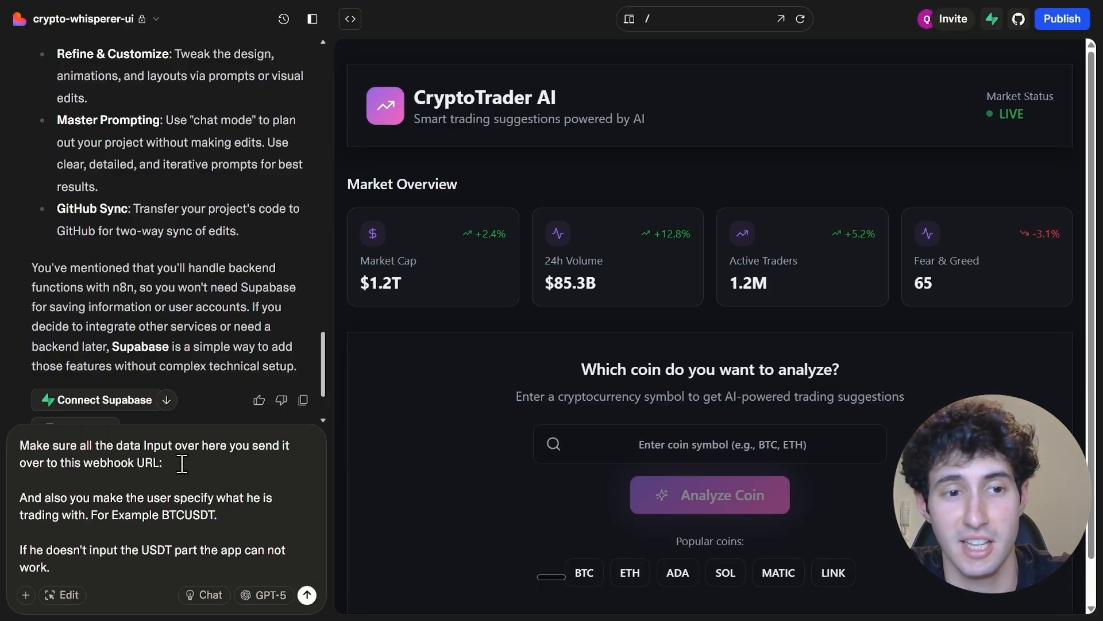
pyautogui.click(185, 474)
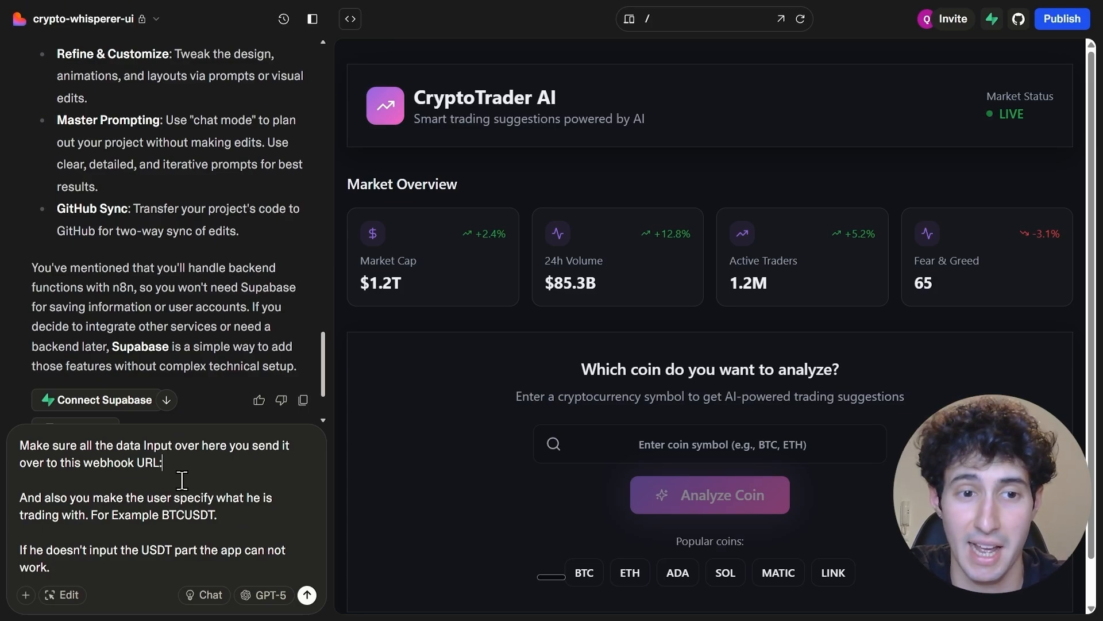
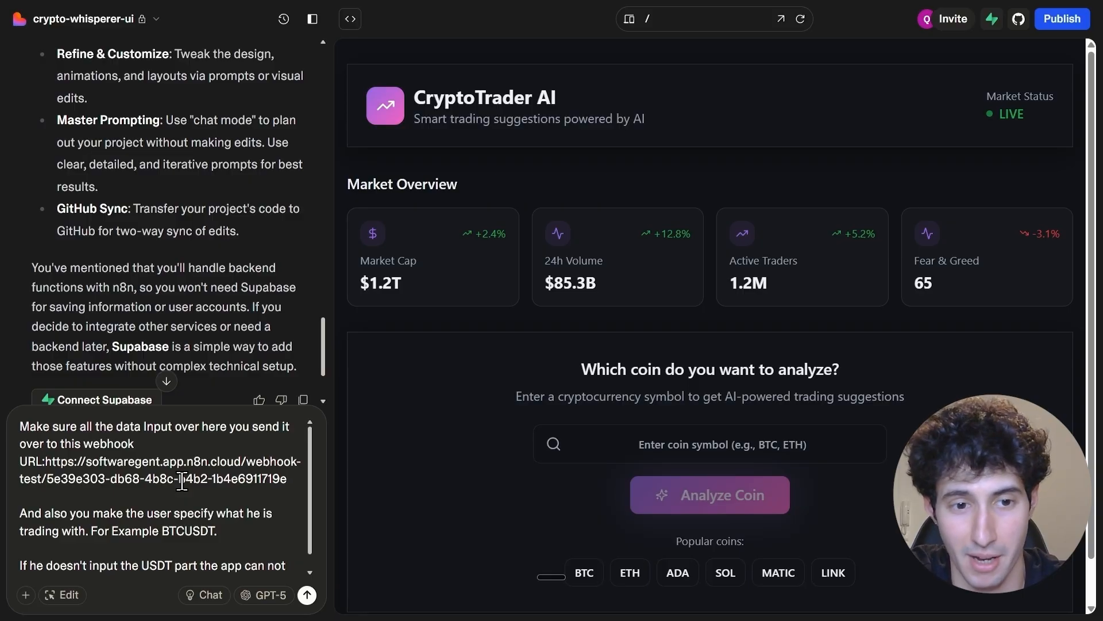
# Check the USDT trading-pair requirement in the follow-up prompt and submit the prompt
pyautogui.scroll(-1, 181, 481)
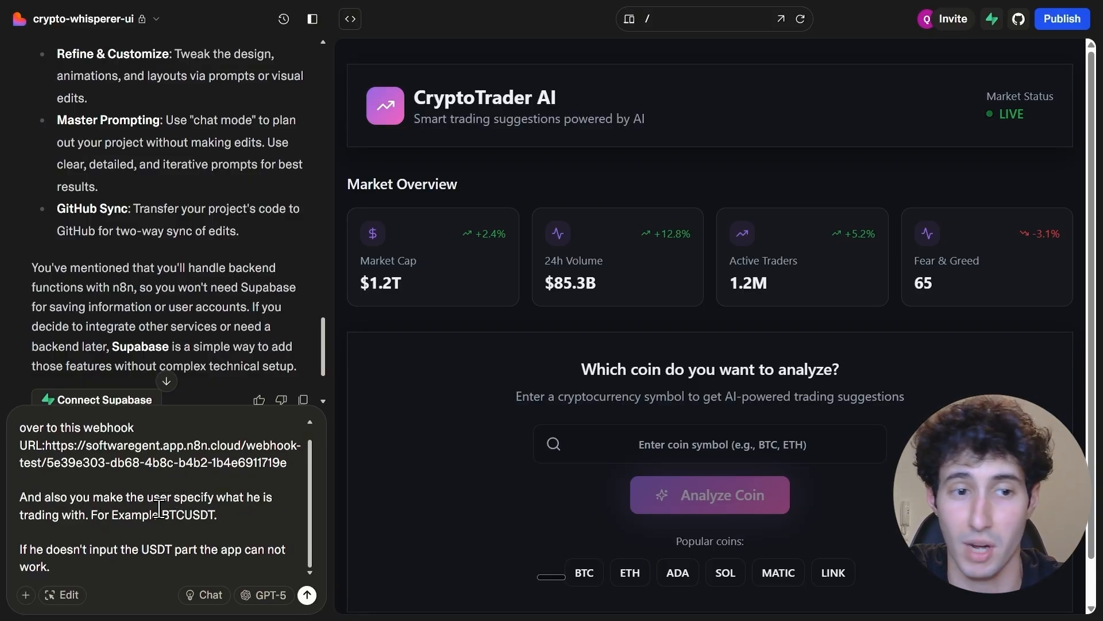
pyautogui.click(124, 514)
pyautogui.moveTo(162, 514); pyautogui.dragTo(222, 515)
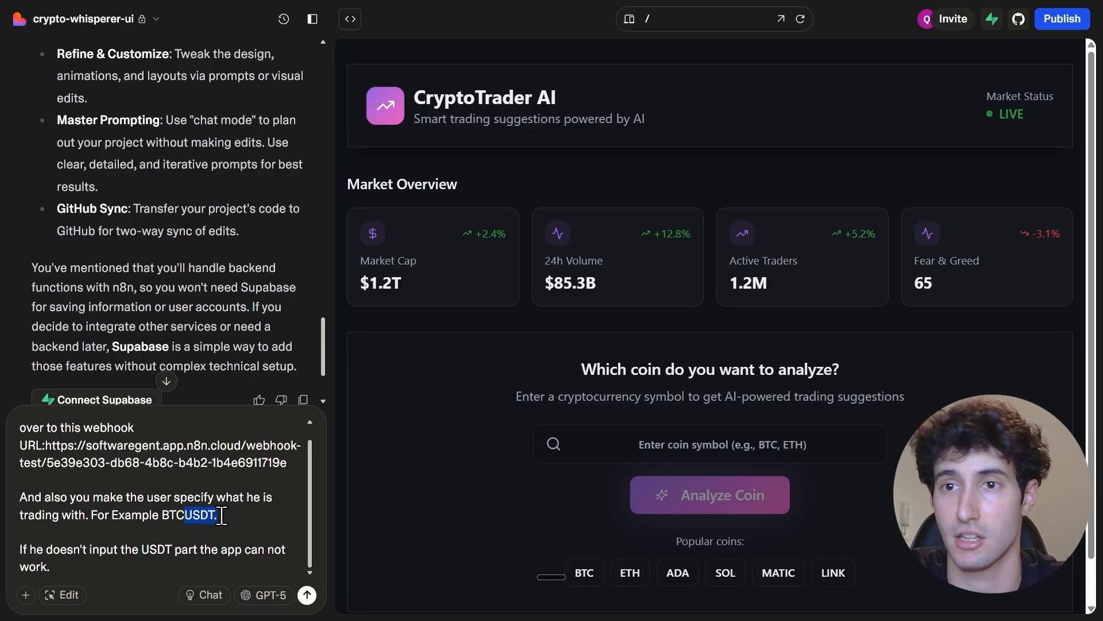
pyautogui.click(105, 566)
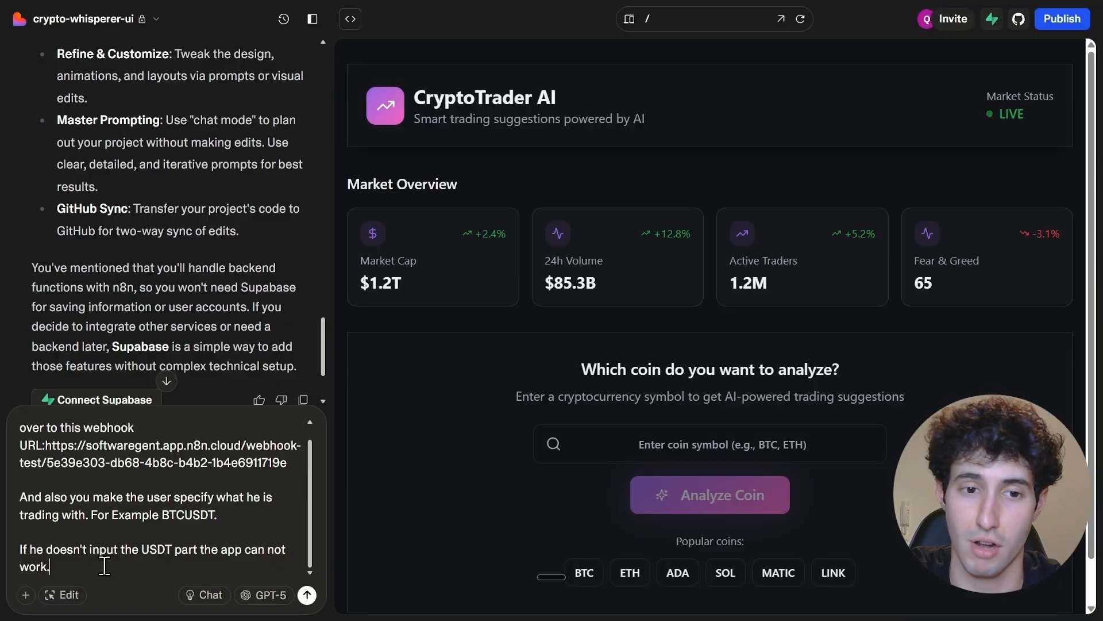
pyautogui.click(305, 595)
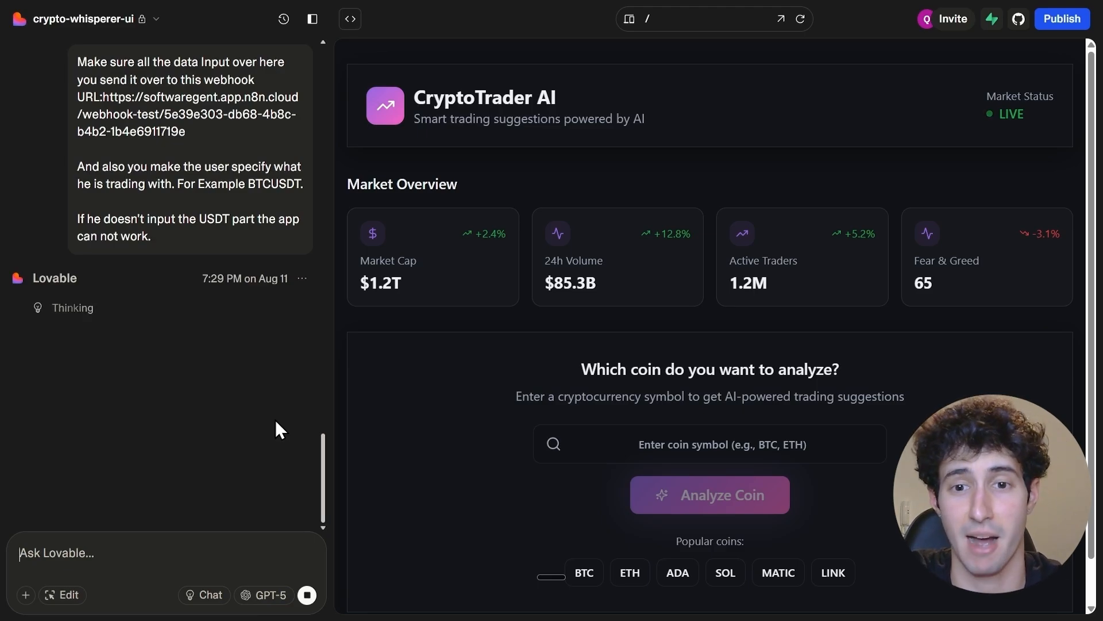
# Enter BTCUSDT as the trading pair to analyze in the CryptoTrader AI preview
pyautogui.click(635, 431)
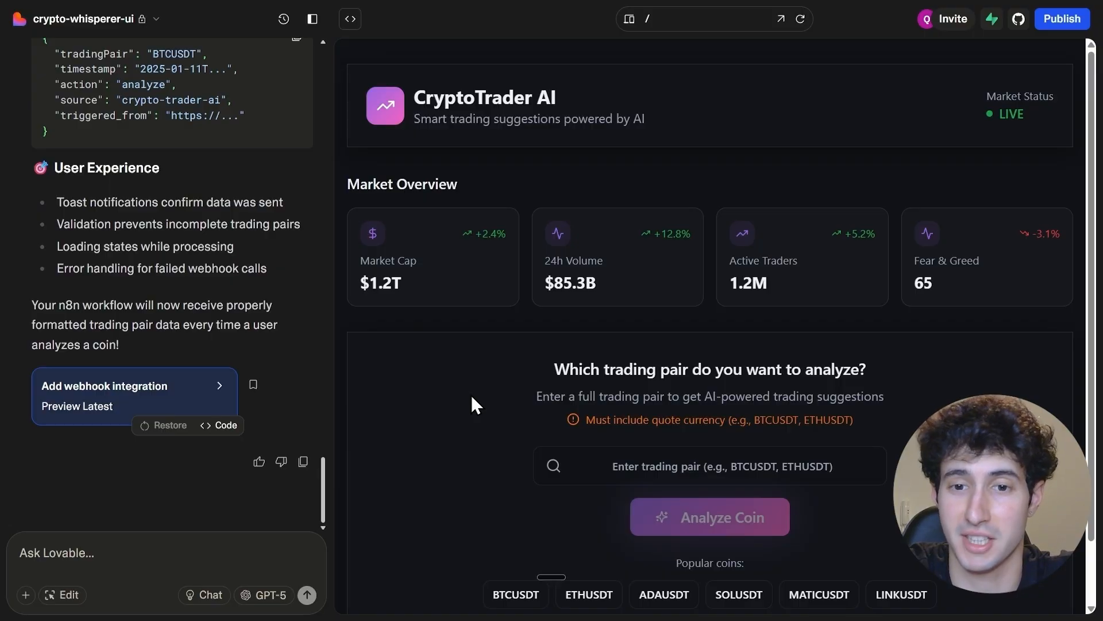
pyautogui.click(600, 462)
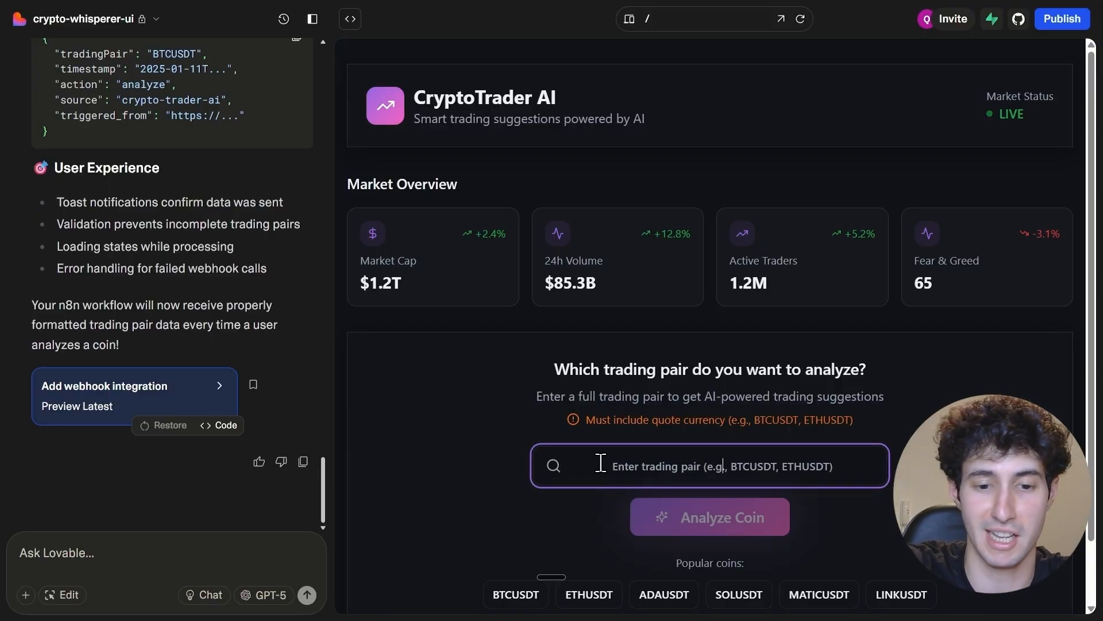
pyautogui.write('BTCUSDT')
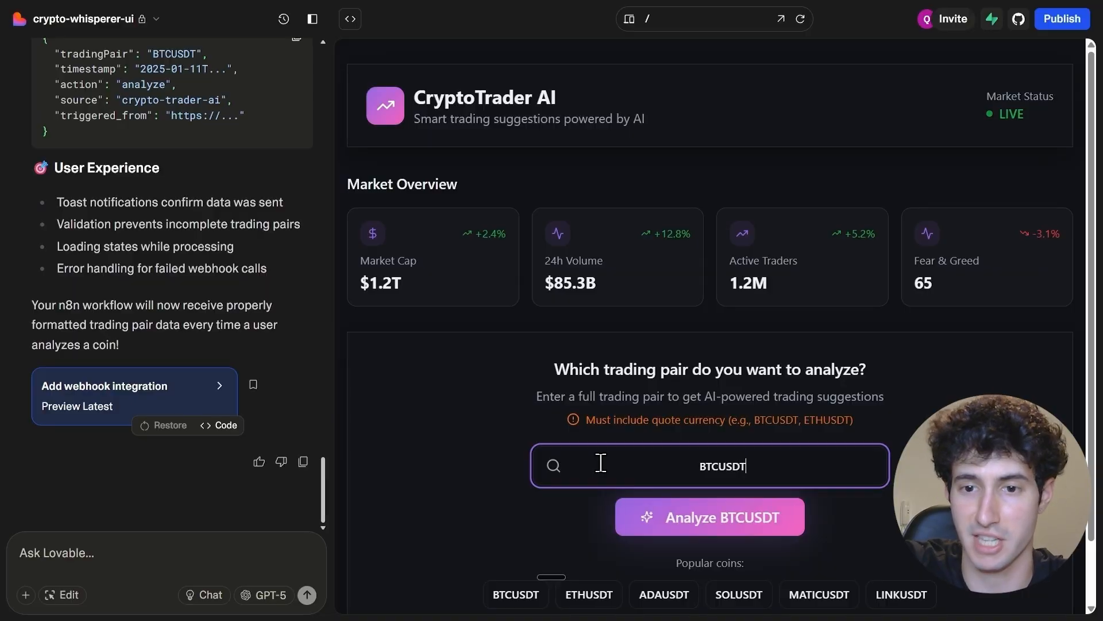
pyautogui.moveTo(621, 470); pyautogui.dragTo(704, 522)
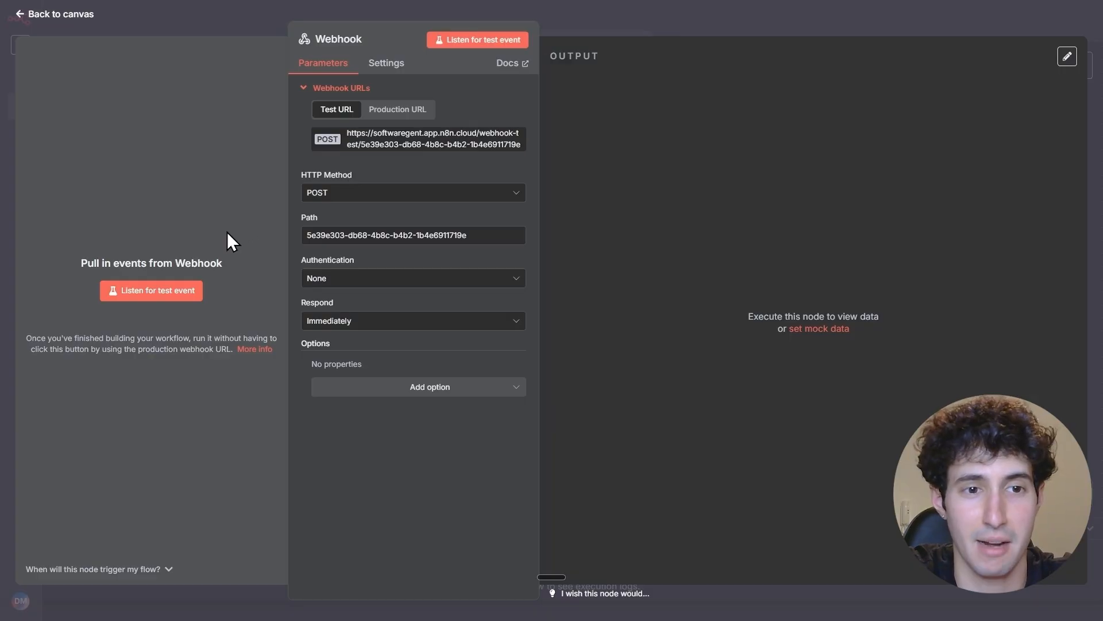
# Capture the app's BTCUSDT analysis request as a test event in the n8n Webhook node and pin the received output
pyautogui.click(155, 293)
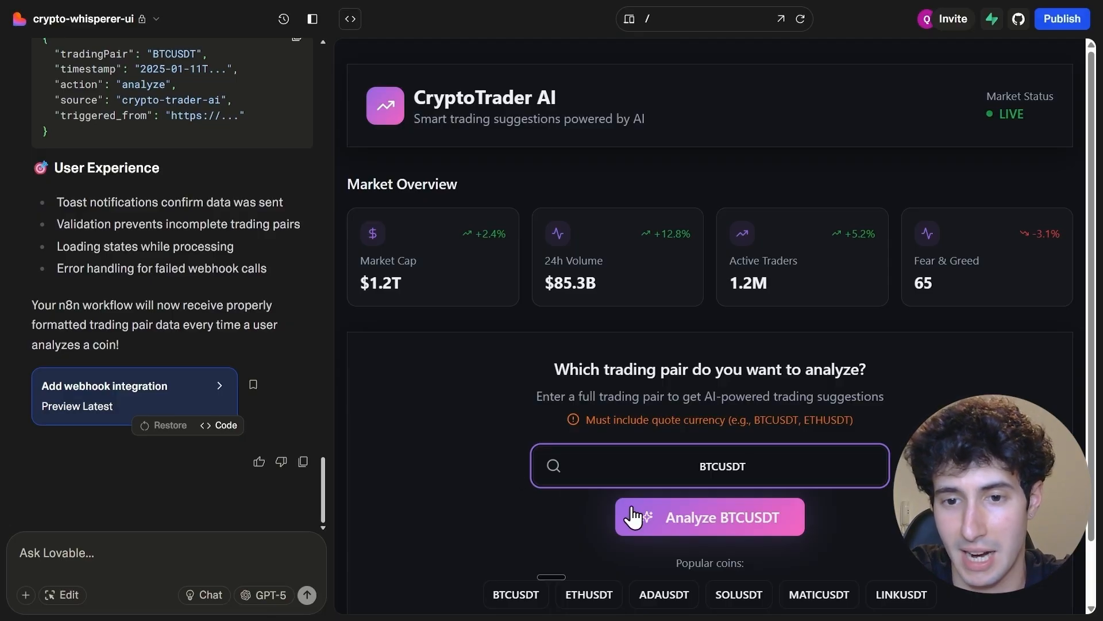
pyautogui.click(702, 524)
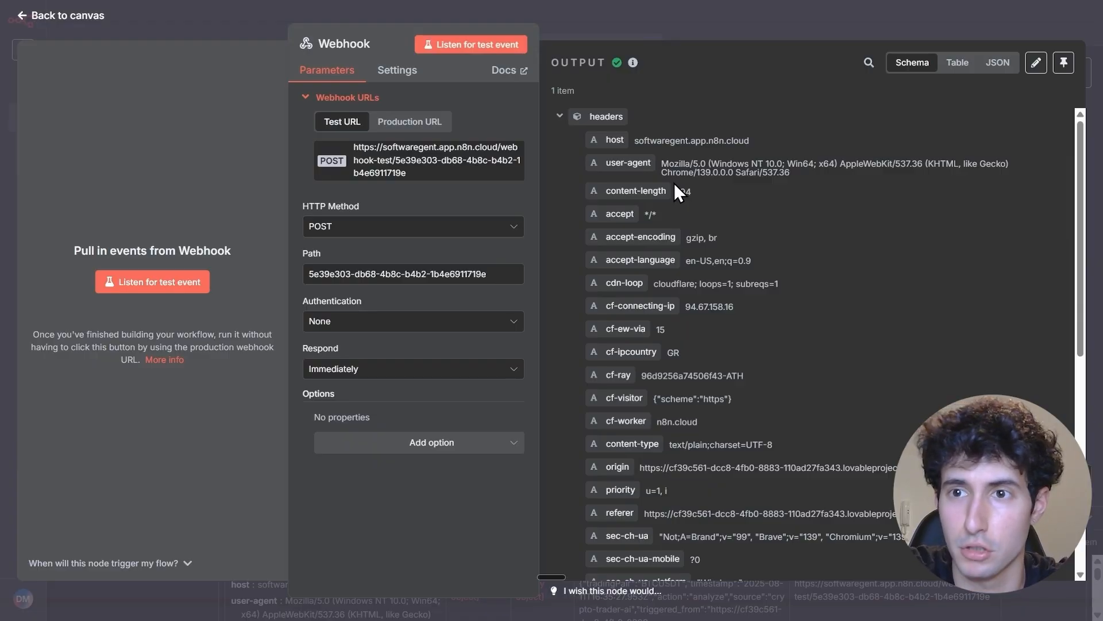
pyautogui.click(1064, 63)
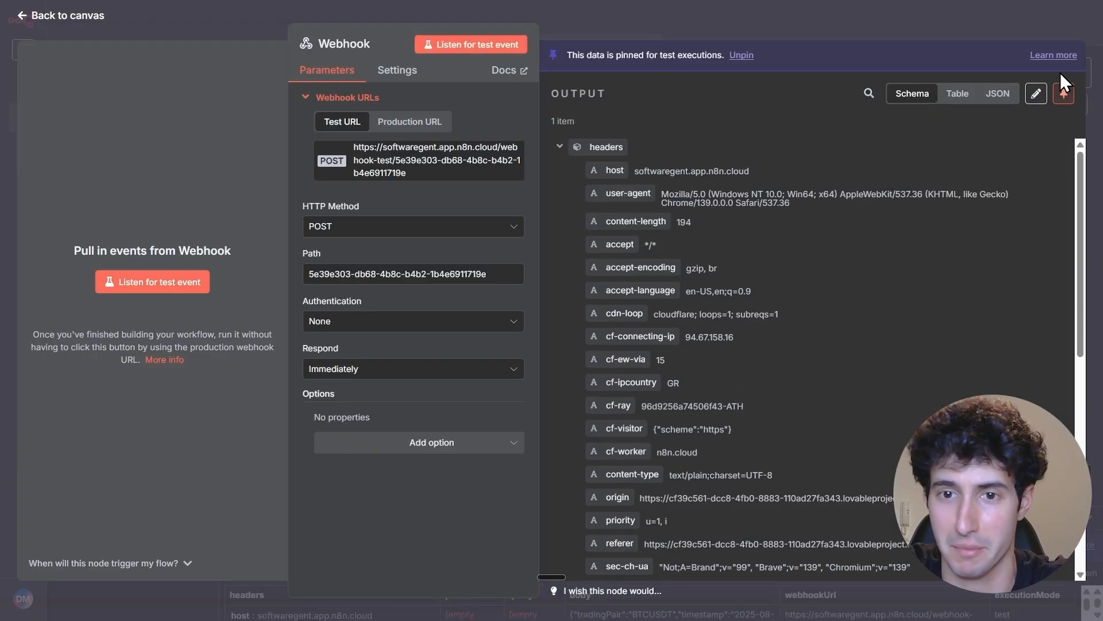
# Check the body value in the Webhook node's pinned output for the submitted trading pair
pyautogui.scroll(-4, 729, 295)
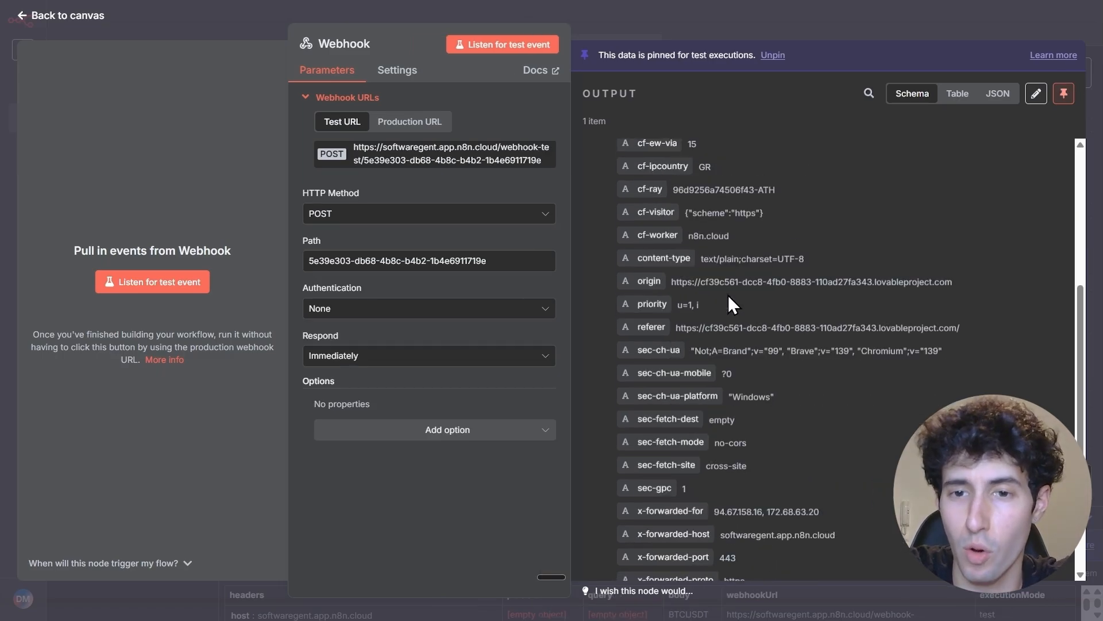
pyautogui.scroll(-4, 729, 294)
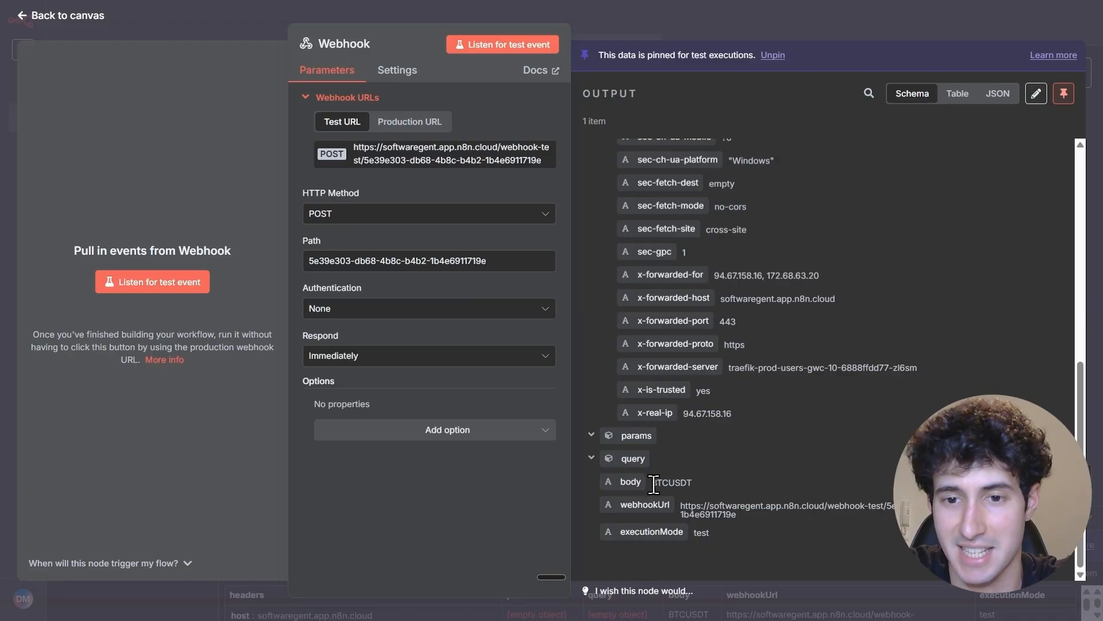
pyautogui.moveTo(653, 483); pyautogui.dragTo(692, 484)
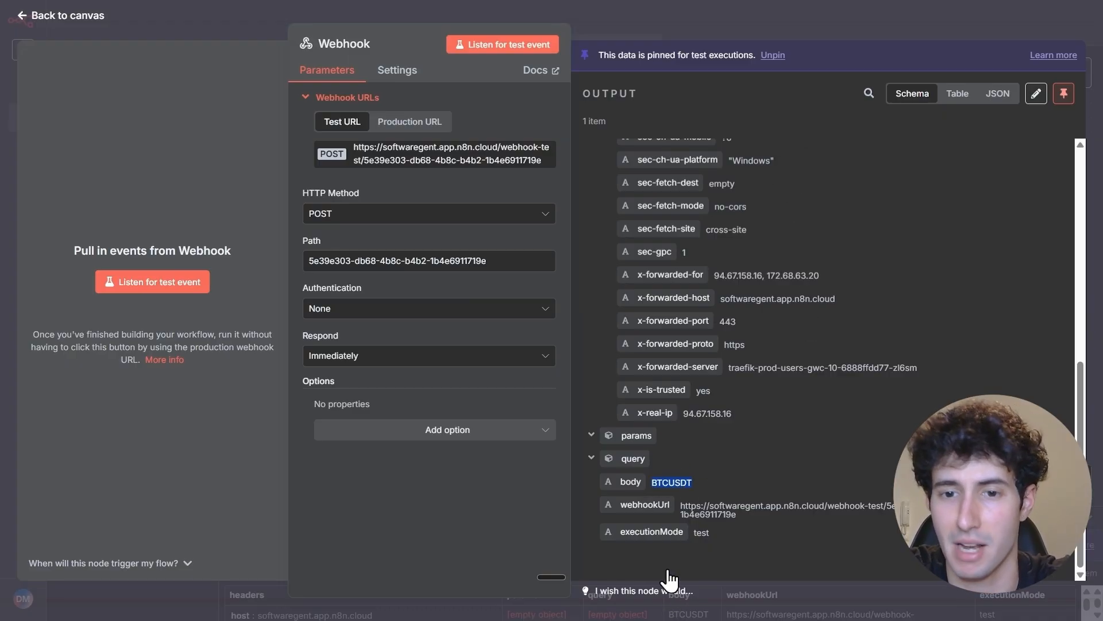
pyautogui.click(798, 35)
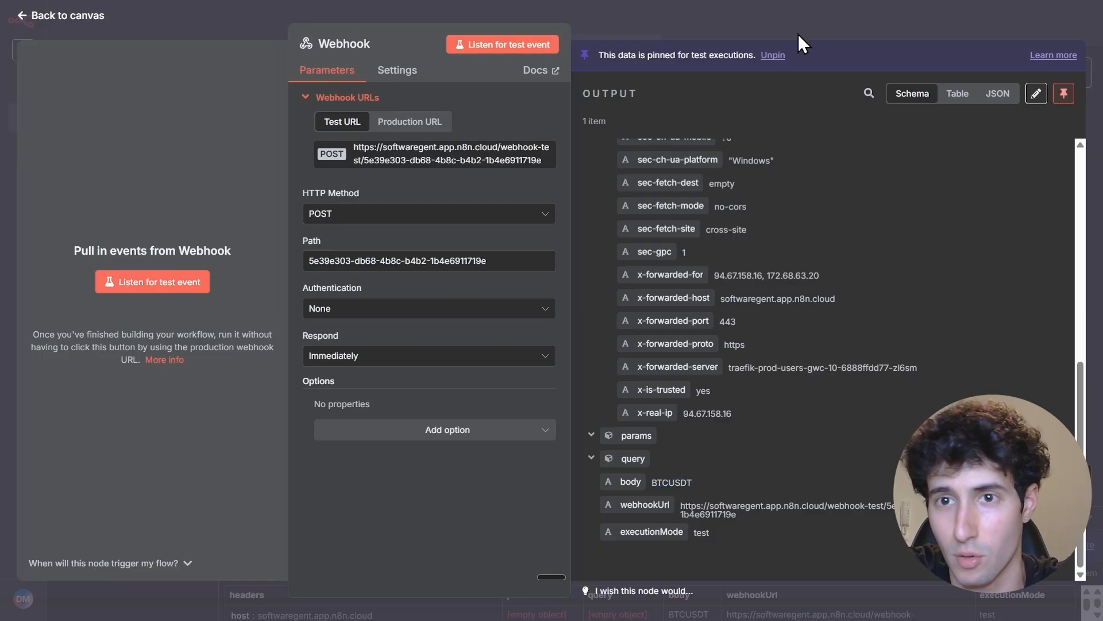
# Return to the workflow canvas and add an HTTP Request node after the Webhook node
pyautogui.scroll(-3, 693, 218)
pyautogui.moveTo(695, 220); pyautogui.dragTo(542, 236)
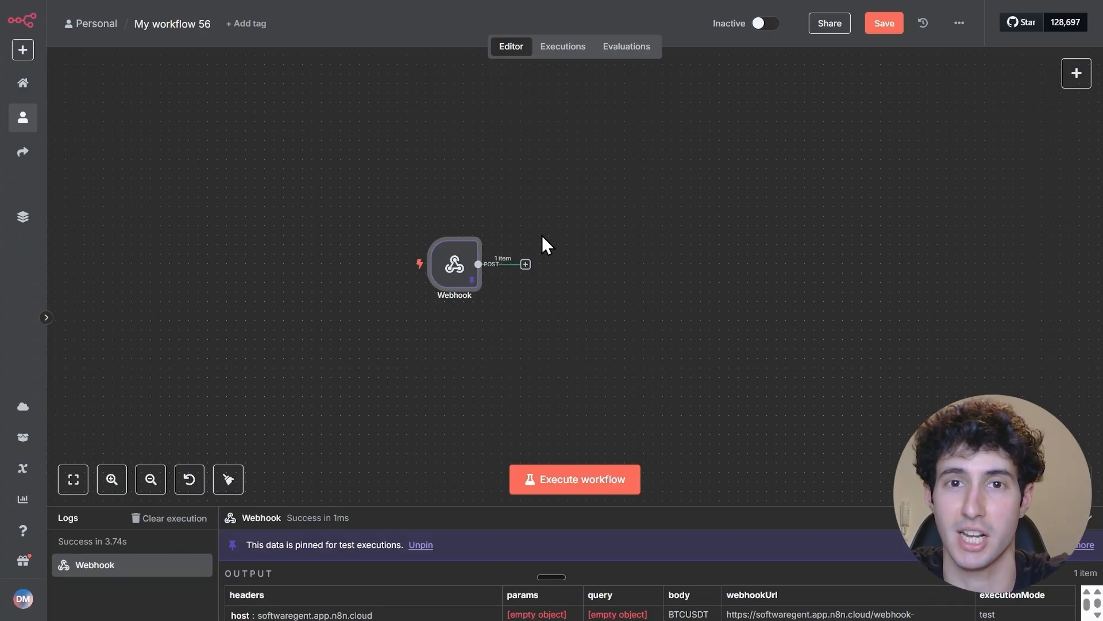
pyautogui.hscroll(2, 542, 236)
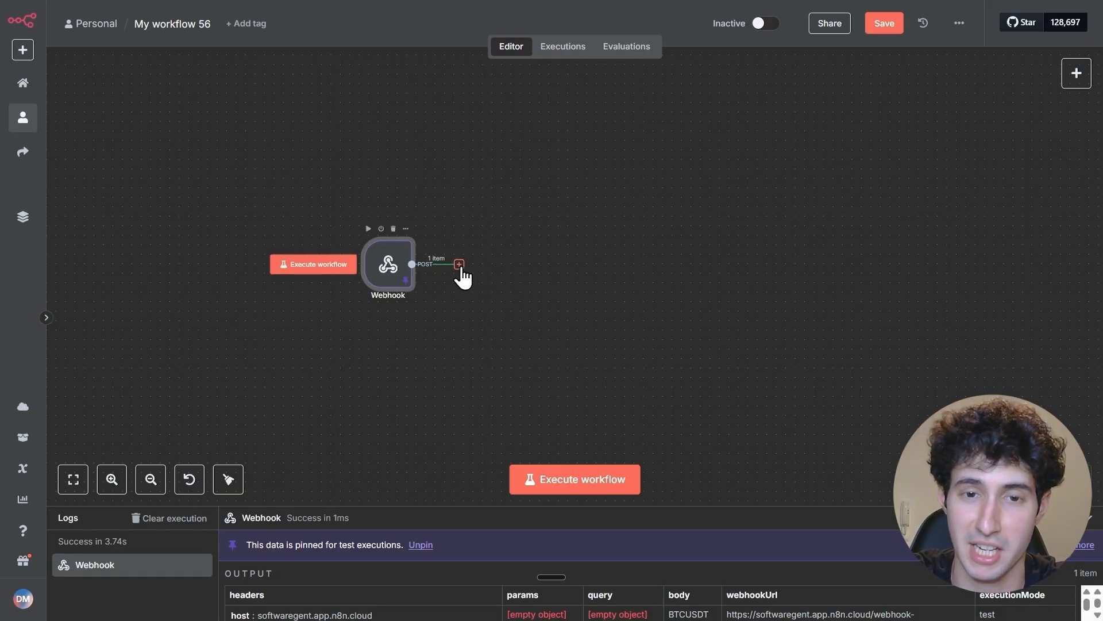
pyautogui.click(459, 264)
pyautogui.write('http')
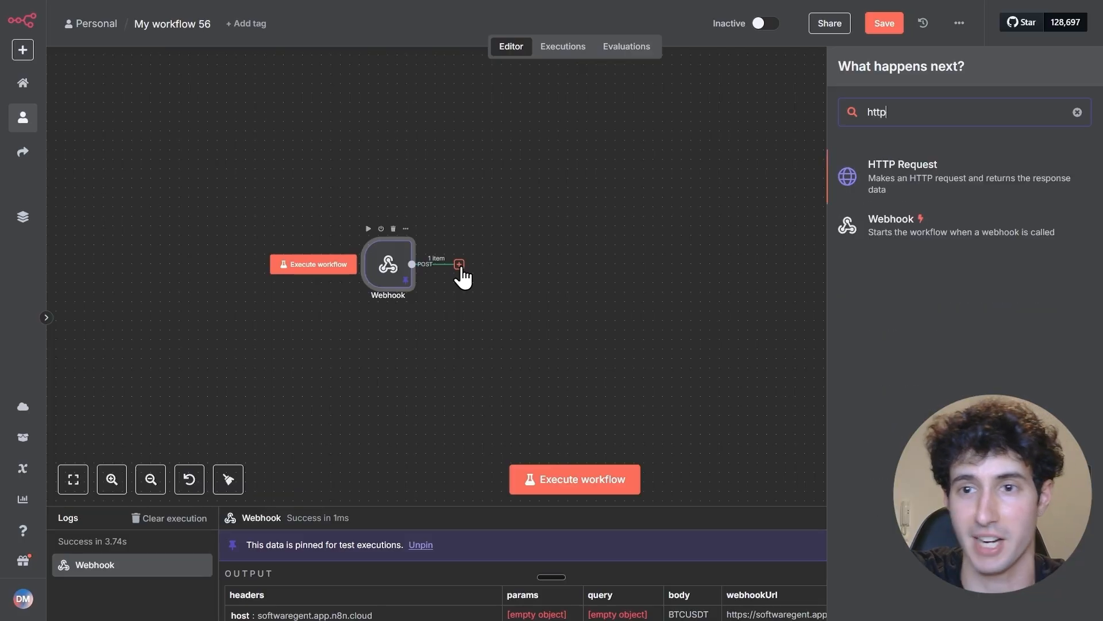
pyautogui.click(867, 183)
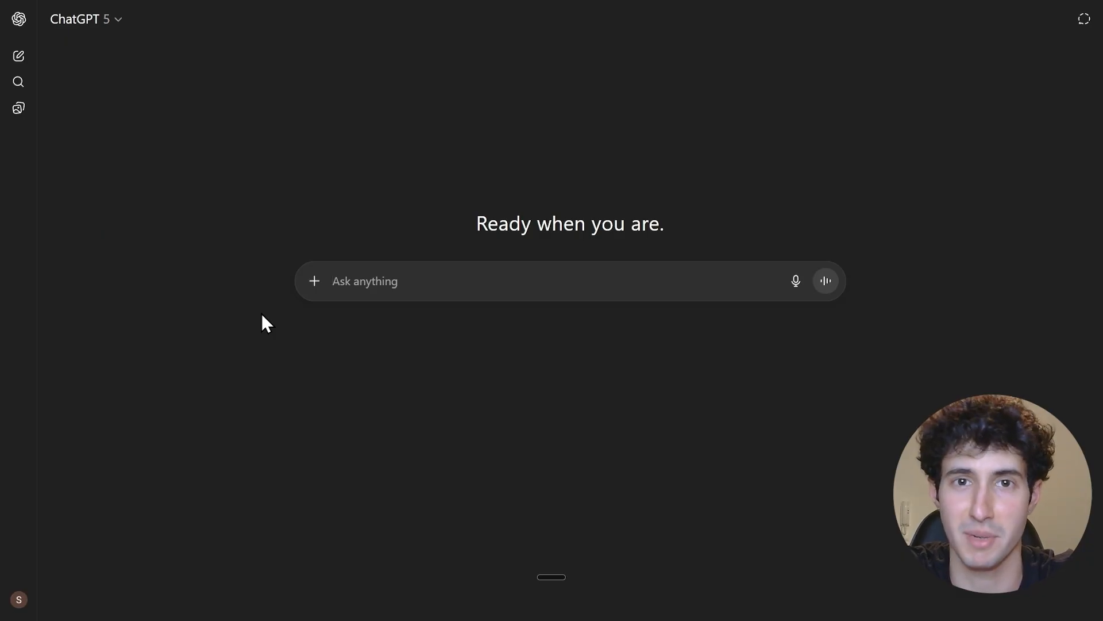
# Ask ChatGPT for Binance's HTTP API endpoint to check the price for 15 minutes and copy the example request
pyautogui.write("Give me the HTTP endpoint for Binance's API to check the price for 15 minutes.")
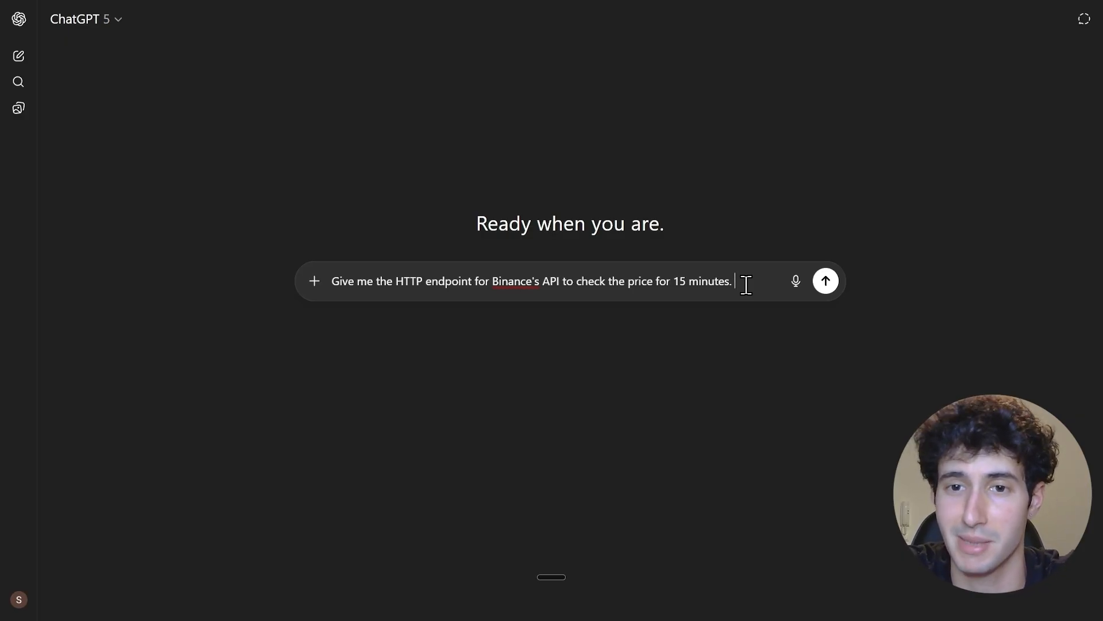
pyautogui.press('Return')
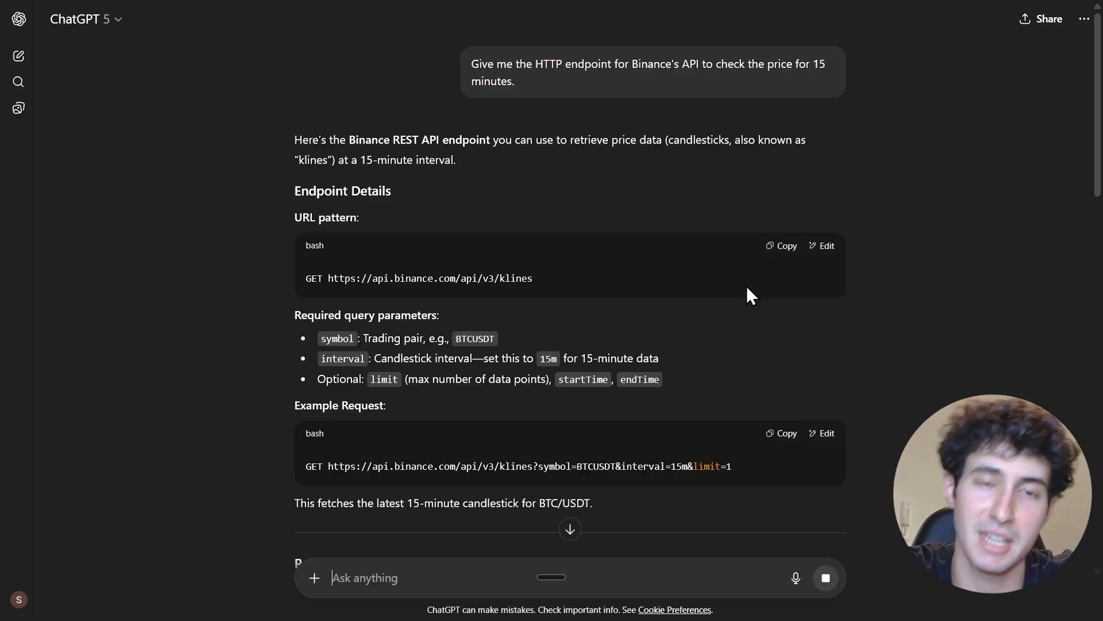
pyautogui.scroll(-1, 649, 336)
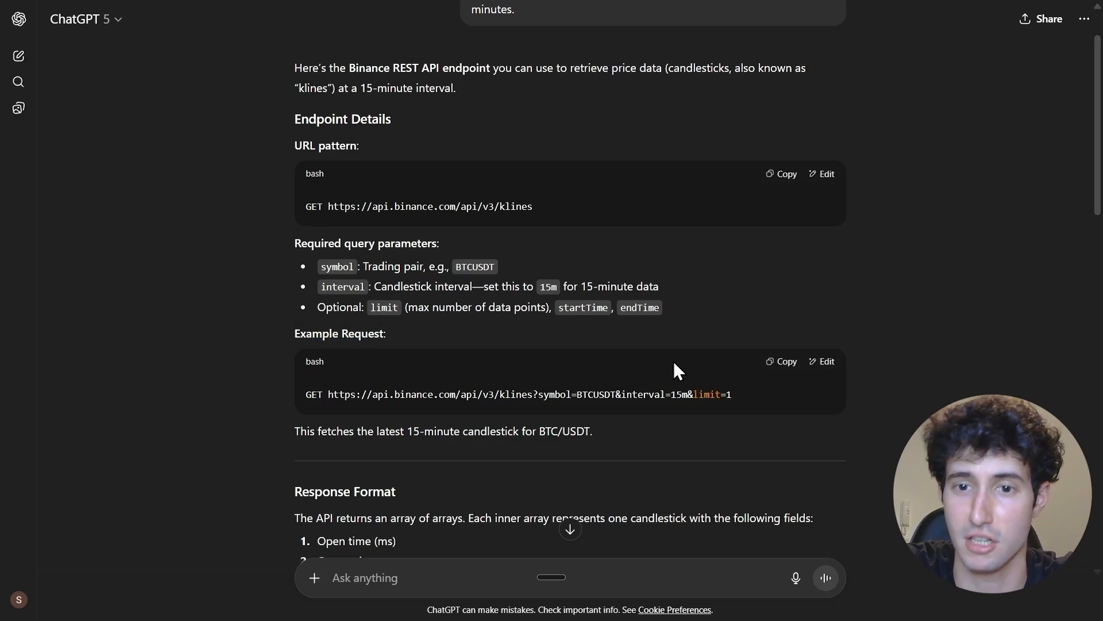
pyautogui.click(777, 363)
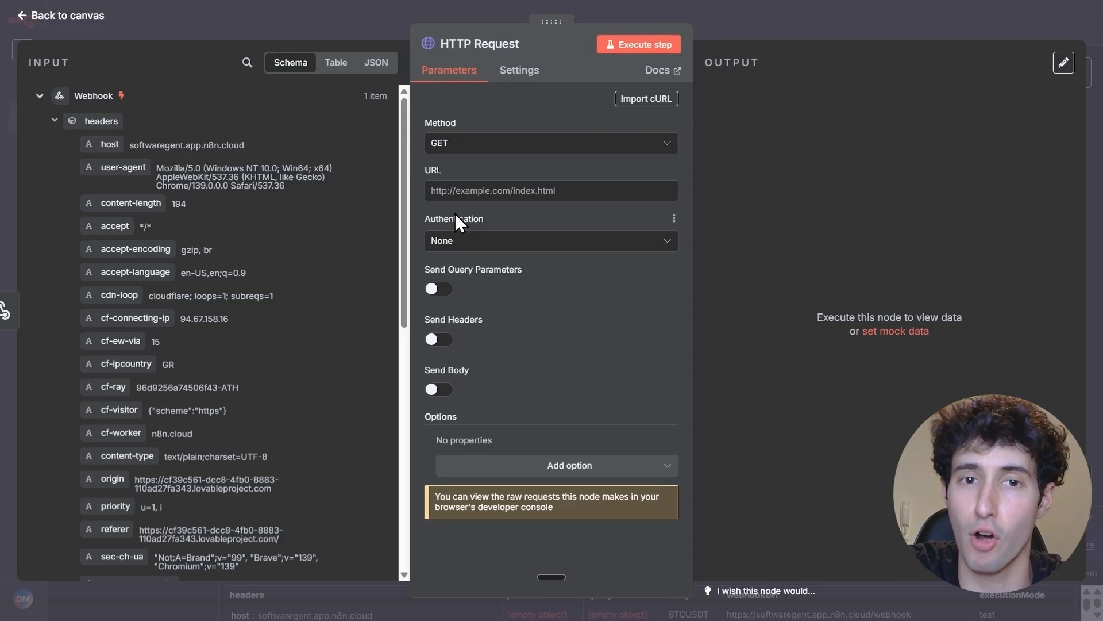
# In n8n, use the copied Binance klines request as the HTTP Request node's URL expression and remove the leading GET
pyautogui.click(437, 188)
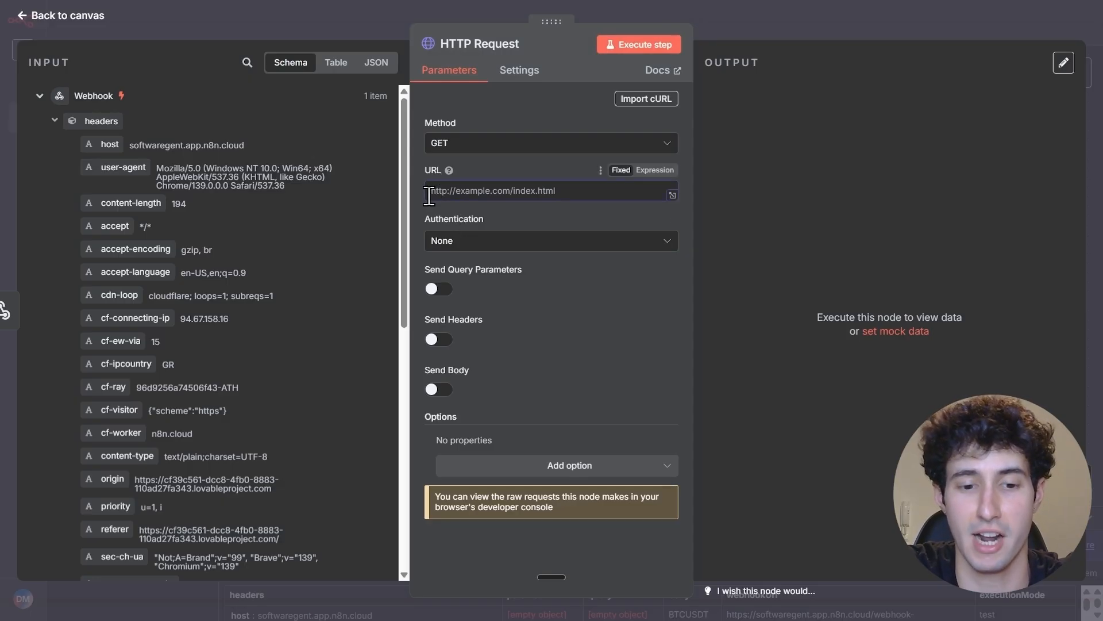
pyautogui.hotkey('ctrl', 'v')
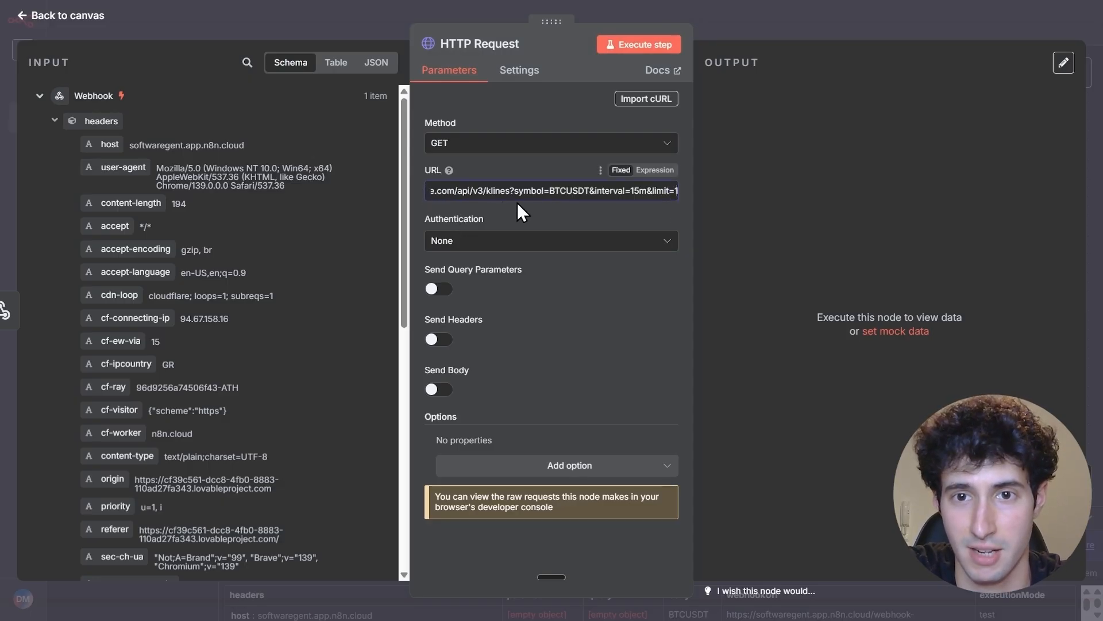
pyautogui.click(653, 171)
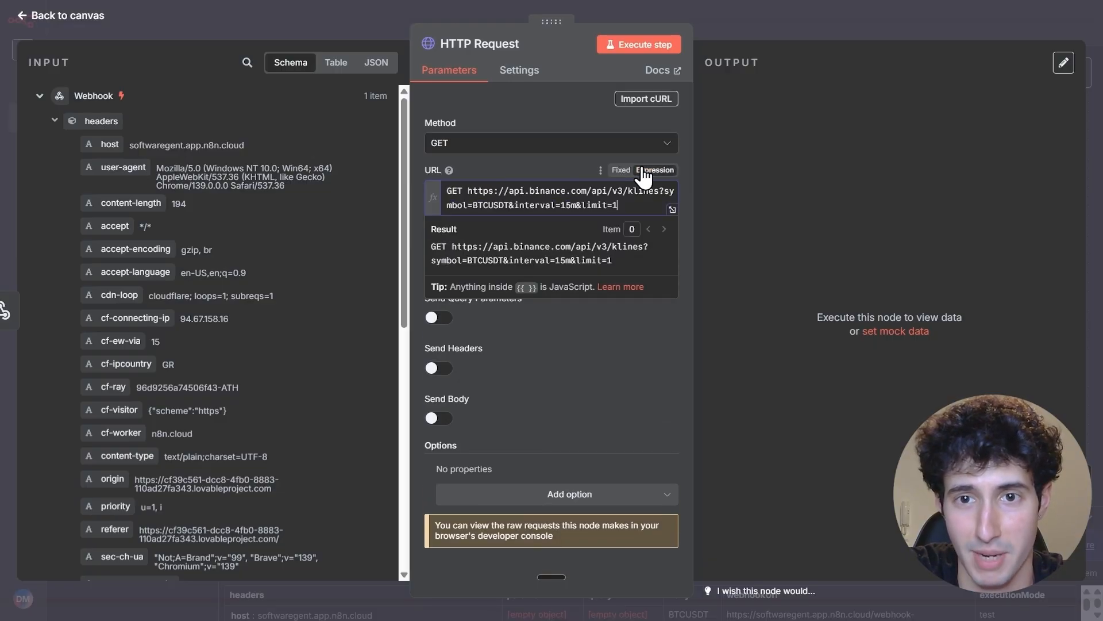
pyautogui.click(672, 210)
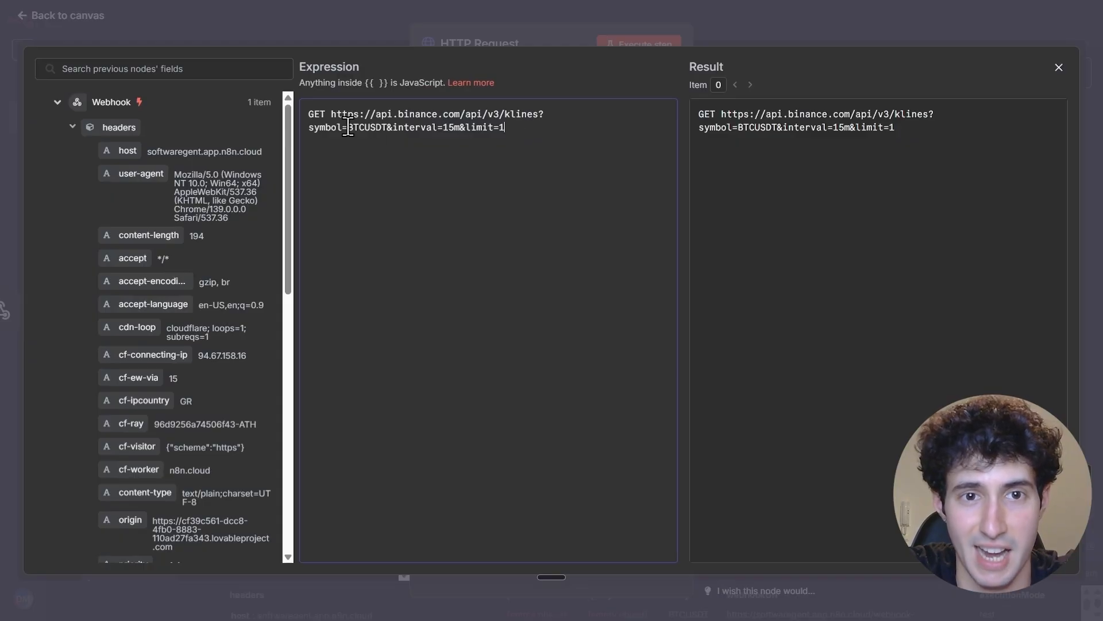
pyautogui.moveTo(331, 114); pyautogui.dragTo(305, 114)
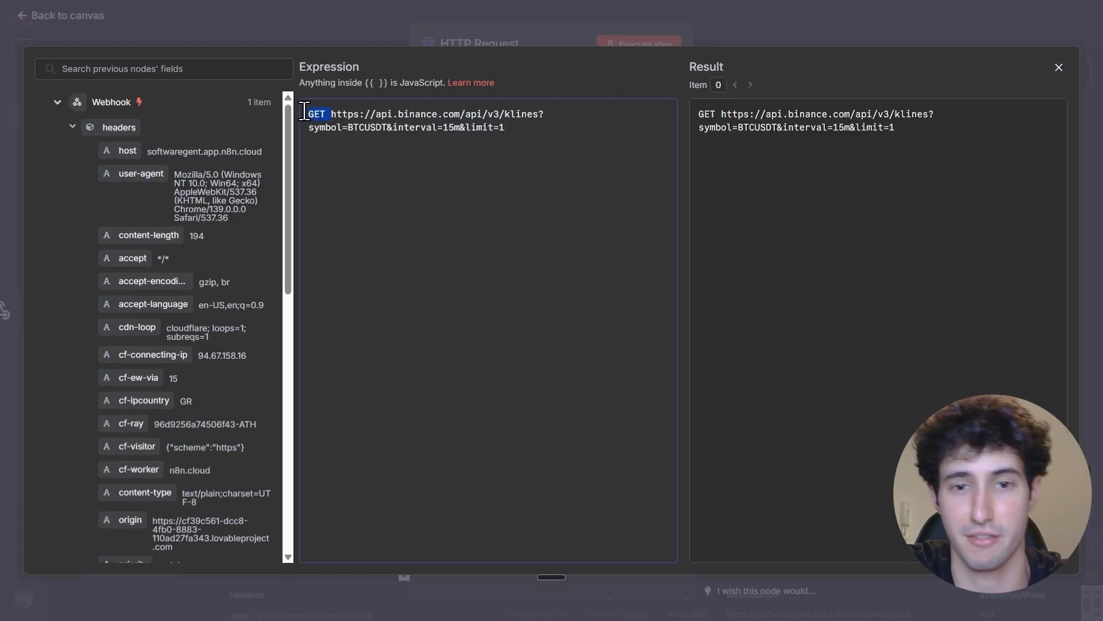
pyautogui.press('BackSpace')
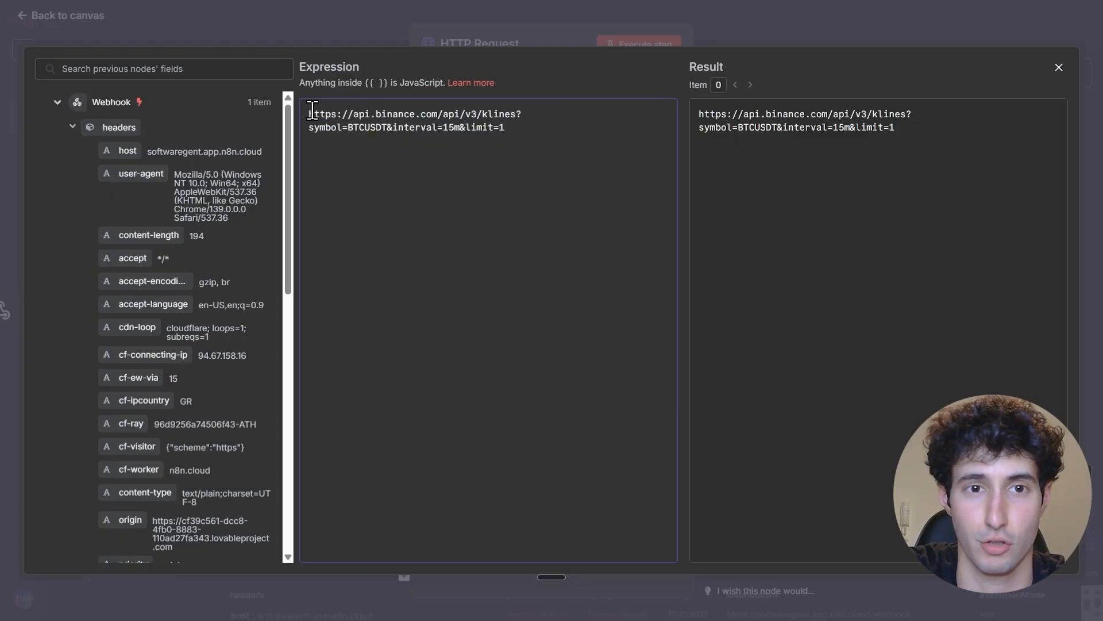
pyautogui.moveTo(310, 113); pyautogui.dragTo(337, 115)
pyautogui.click(337, 115)
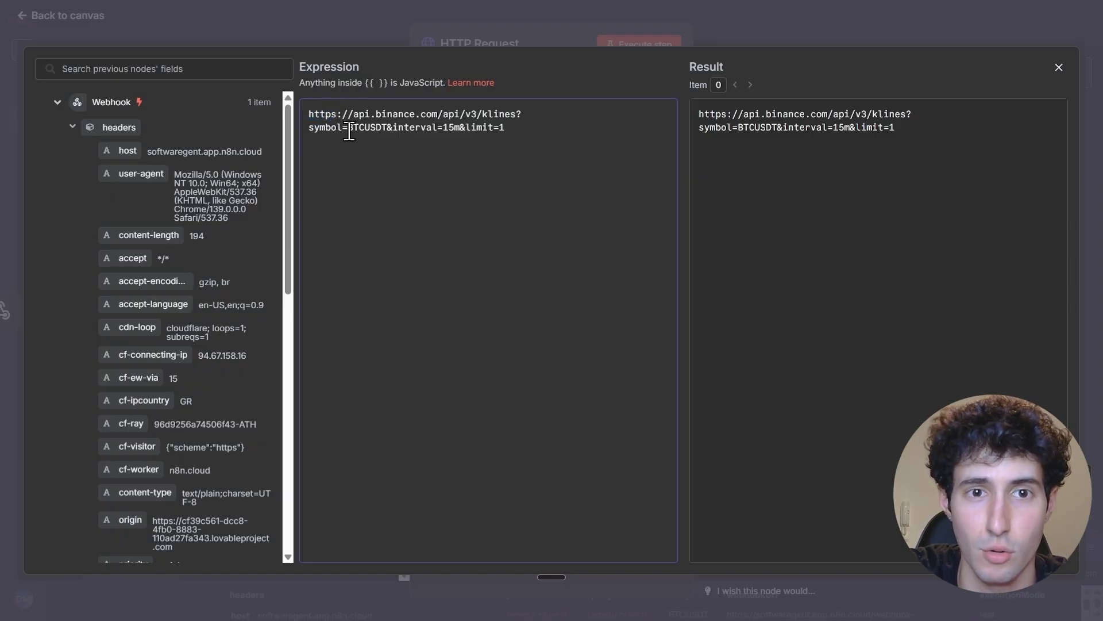
# Replace BTCUSDT in the URL's symbol parameter with the webhook's body field, {{ $json.body }}, and execute the HTTP Request node
pyautogui.moveTo(347, 128); pyautogui.dragTo(381, 128)
pyautogui.moveTo(384, 127); pyautogui.dragTo(390, 128)
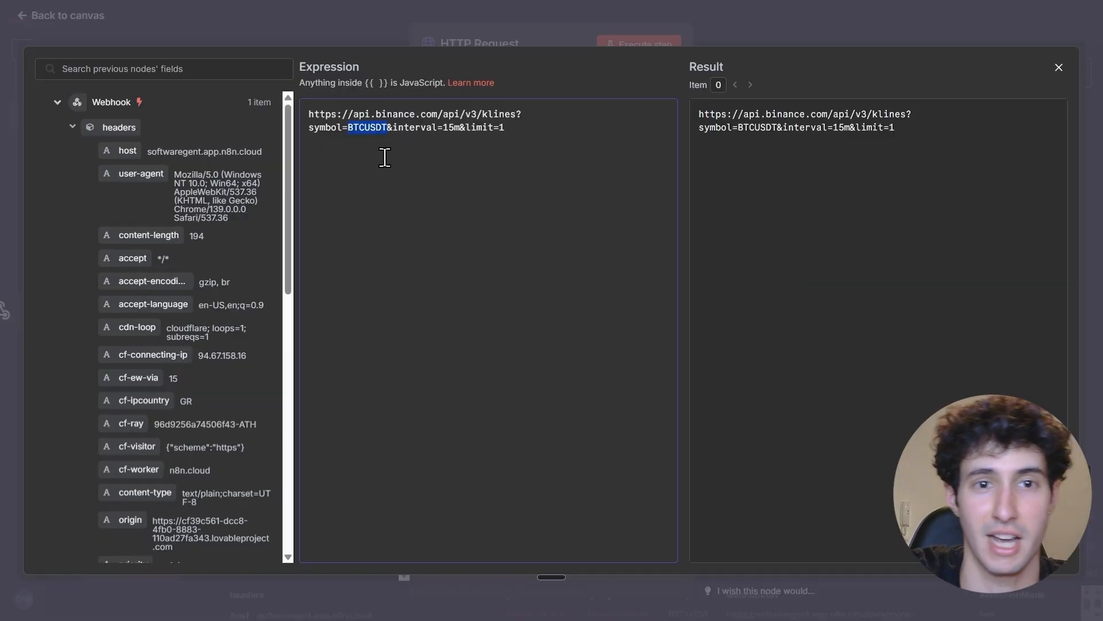
pyautogui.scroll(-10, 178, 204)
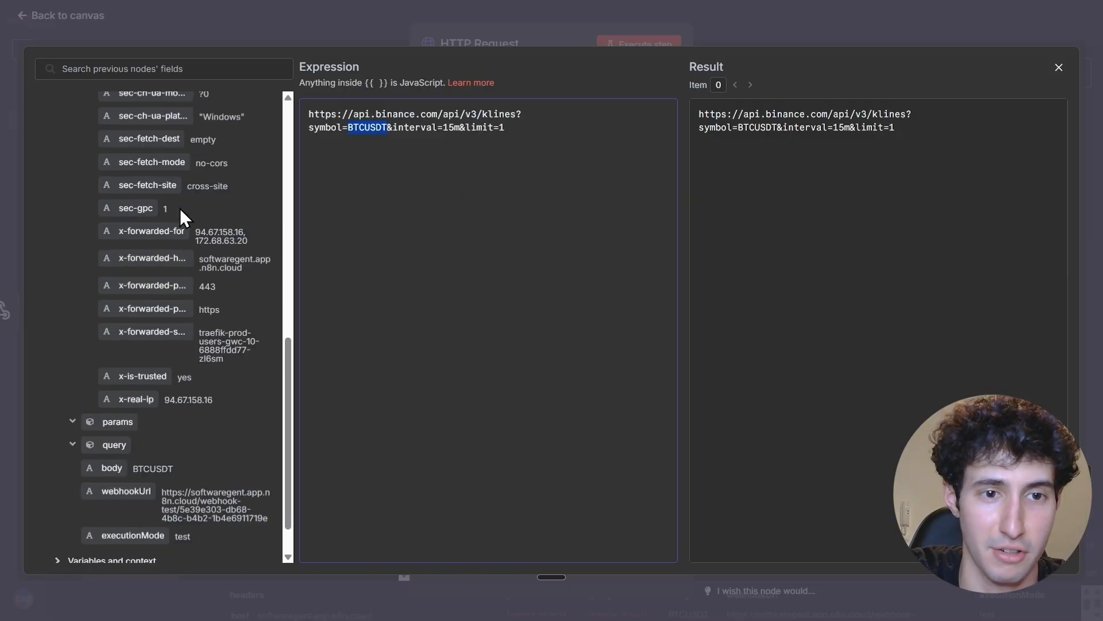
pyautogui.scroll(-2, 180, 208)
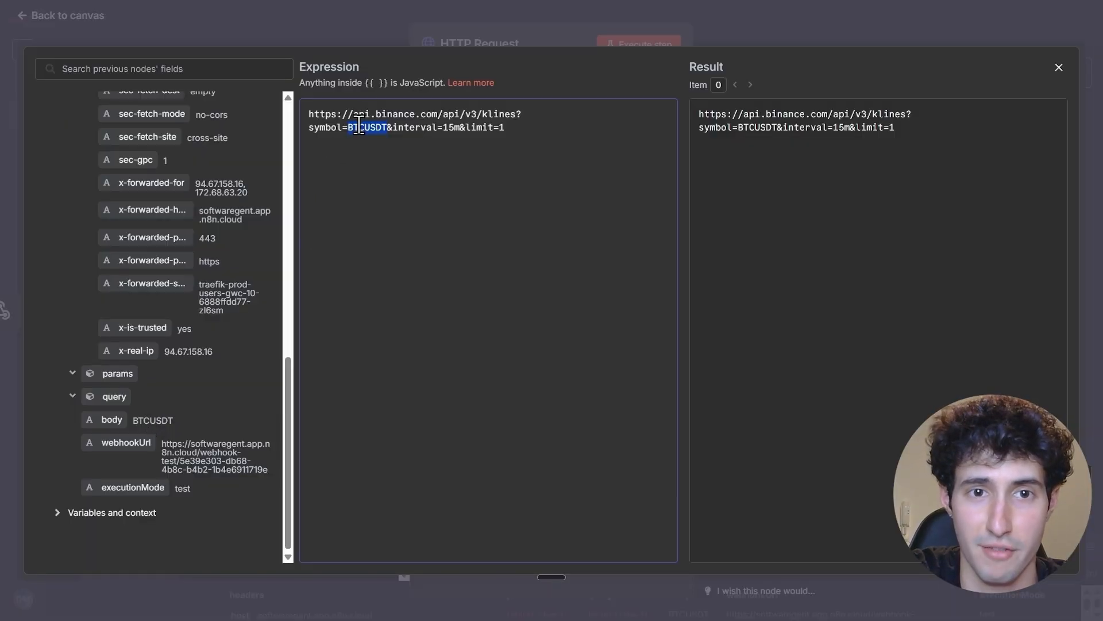
pyautogui.press('BackSpace')
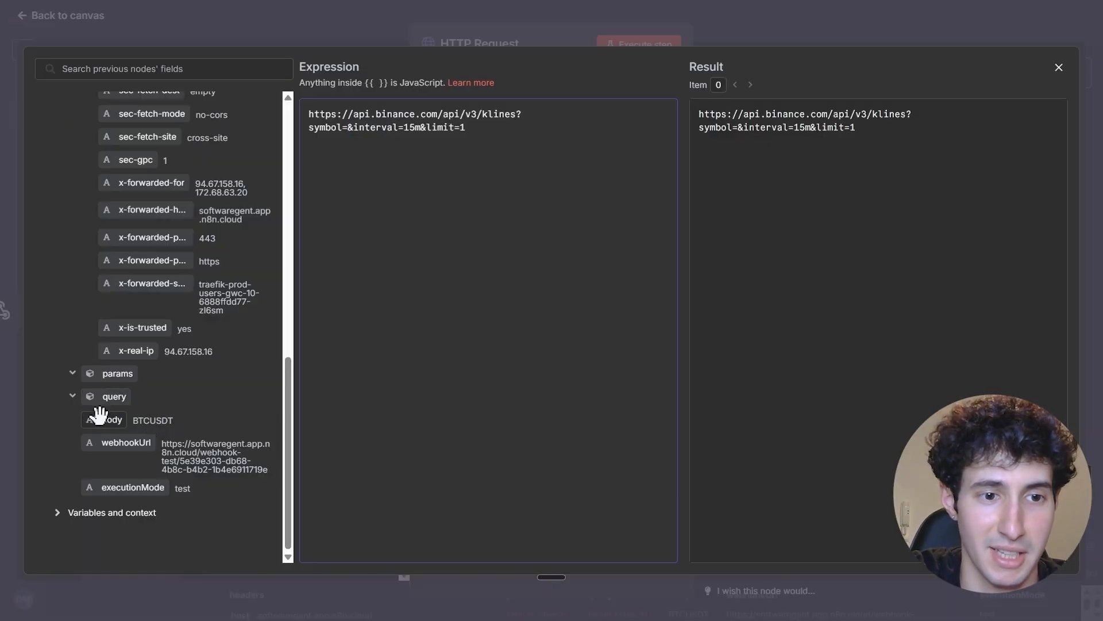
pyautogui.moveTo(103, 423); pyautogui.dragTo(346, 131)
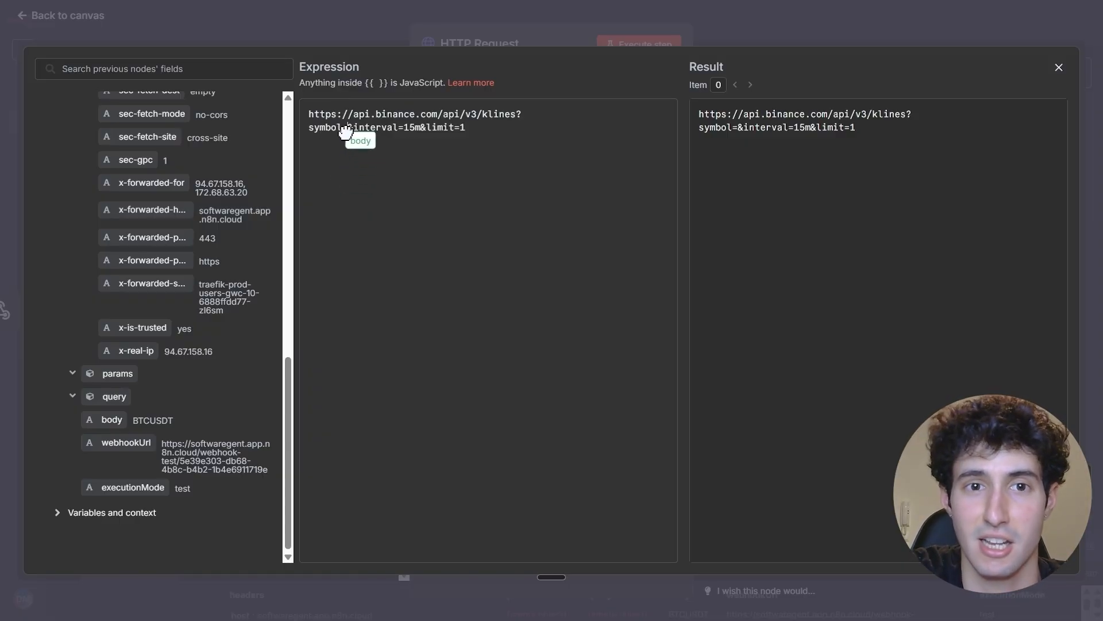
pyautogui.moveTo(346, 131); pyautogui.dragTo(347, 129)
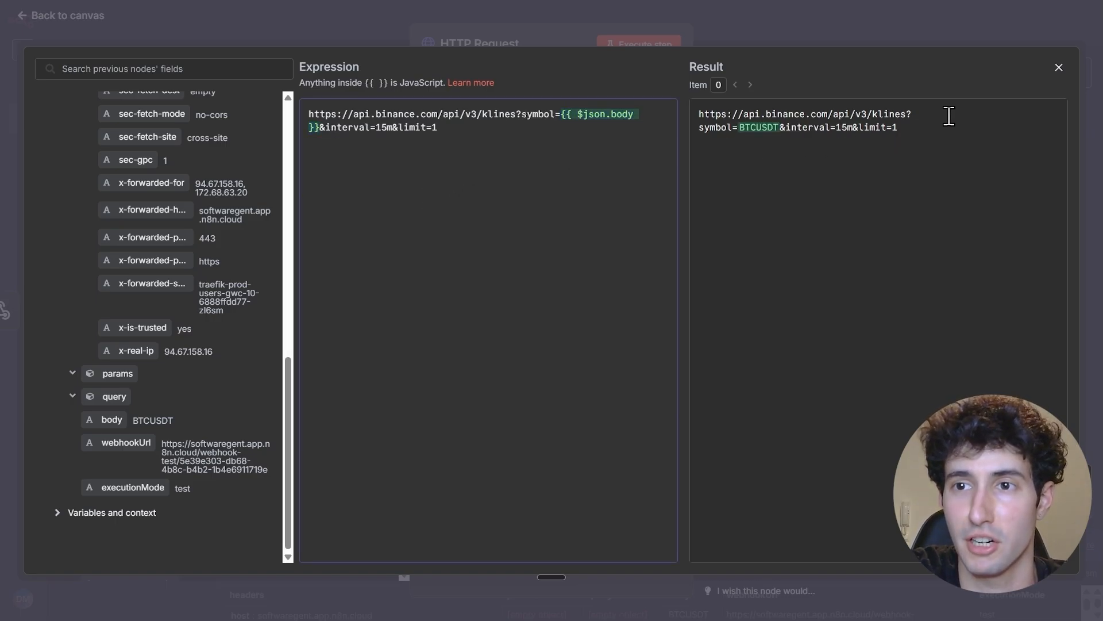
pyautogui.click(1058, 68)
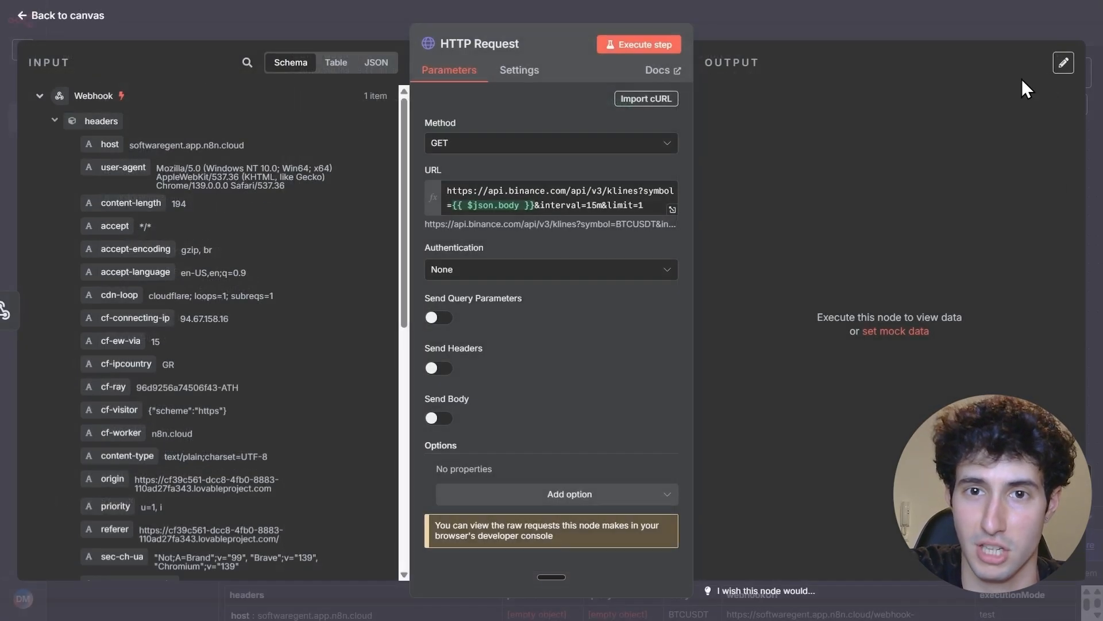
pyautogui.click(632, 44)
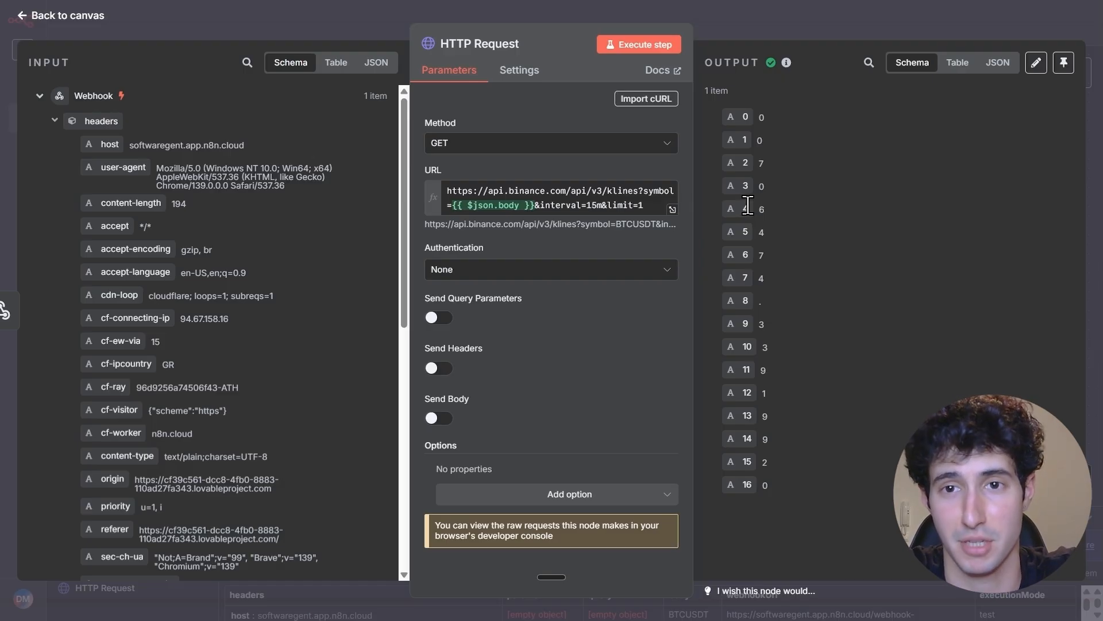
pyautogui.click(822, 32)
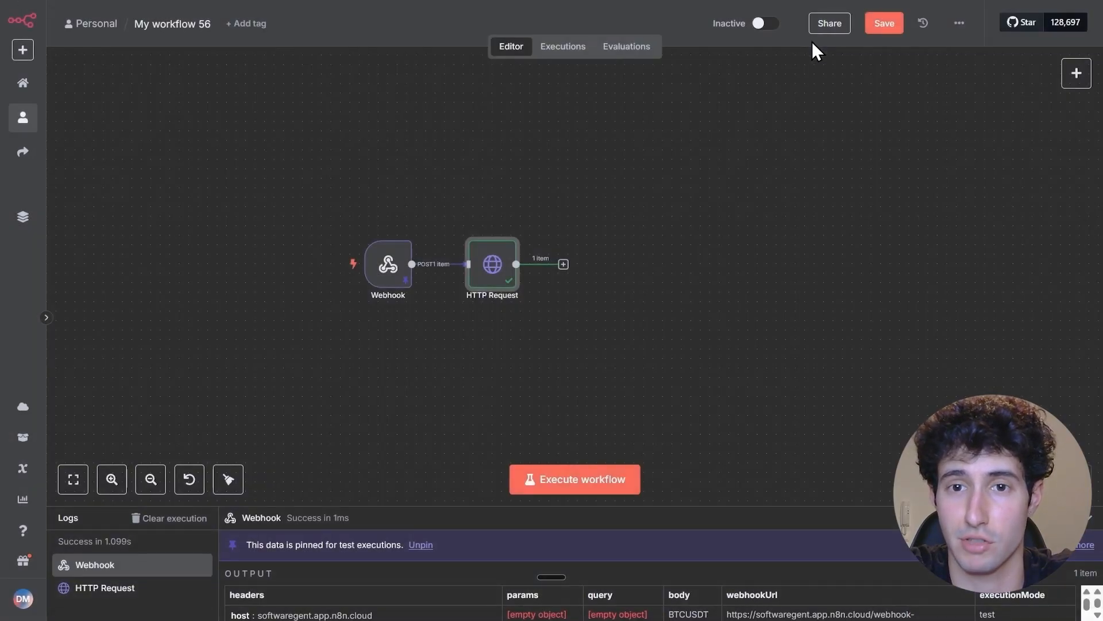
# Add an Aggregate node after the HTTP Request node
pyautogui.click(563, 265)
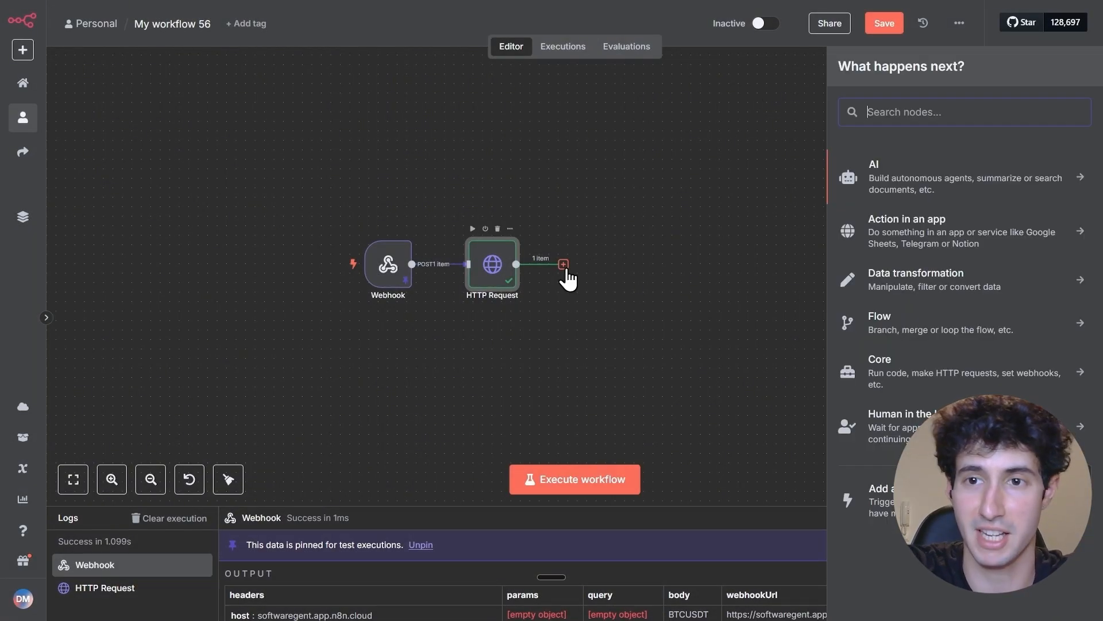
pyautogui.write('aggr')
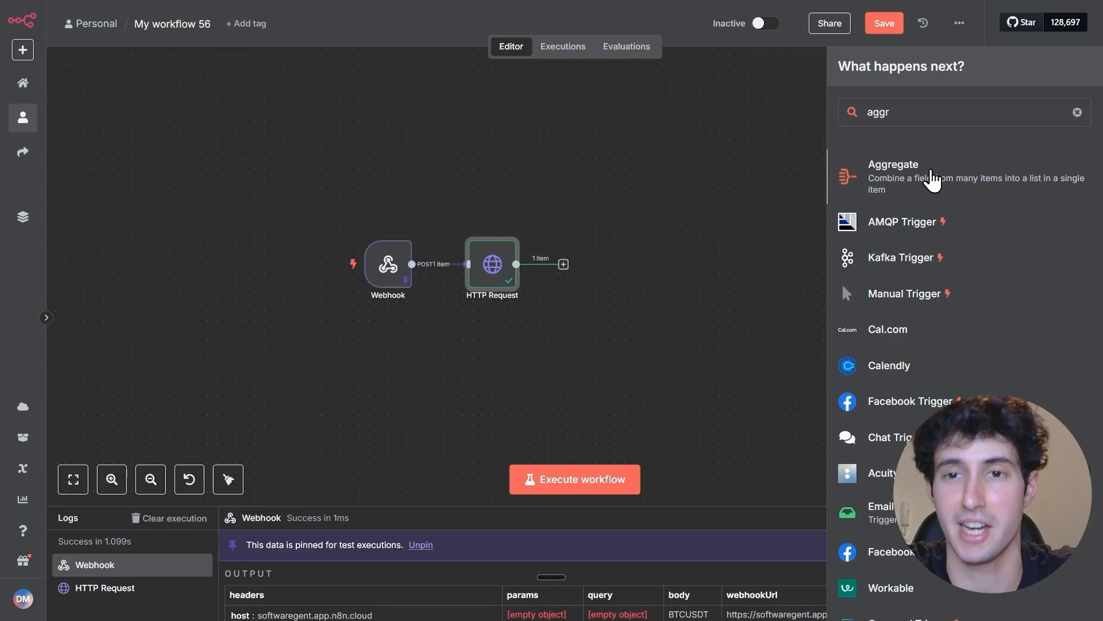
pyautogui.click(932, 178)
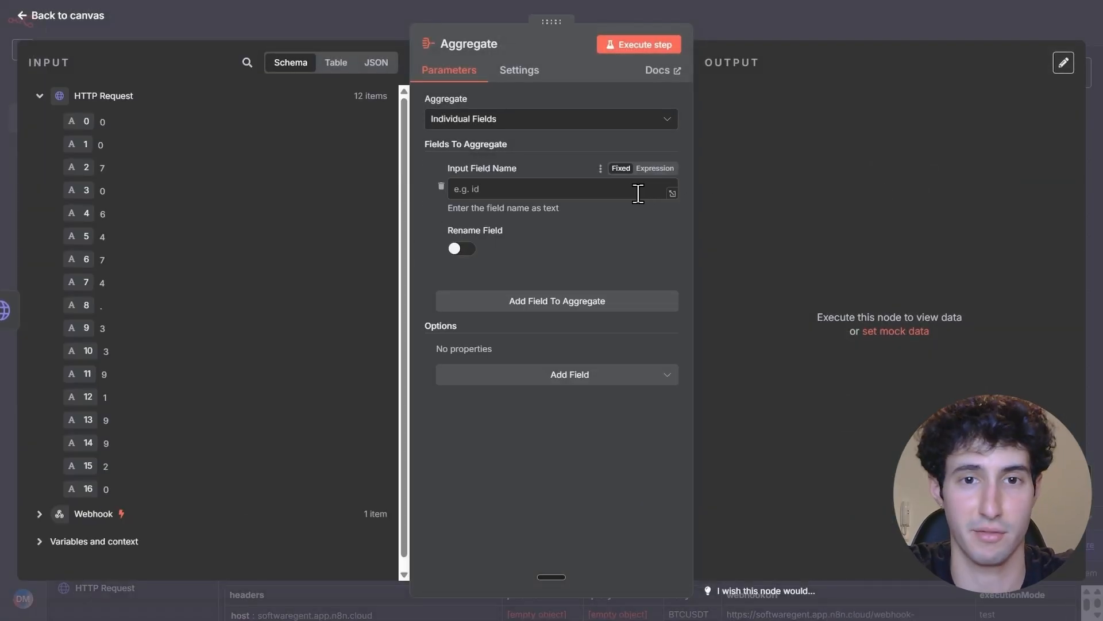
# Set the node to aggregate All Item Data (Into a Single List) and name its output field data 1
pyautogui.click(602, 190)
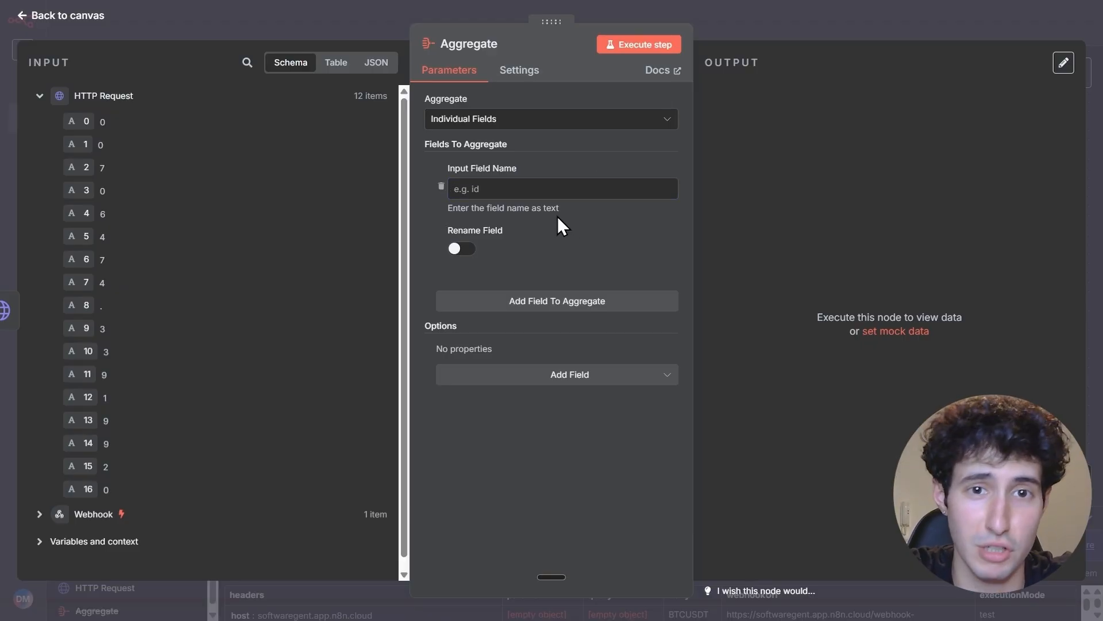
pyautogui.click(466, 128)
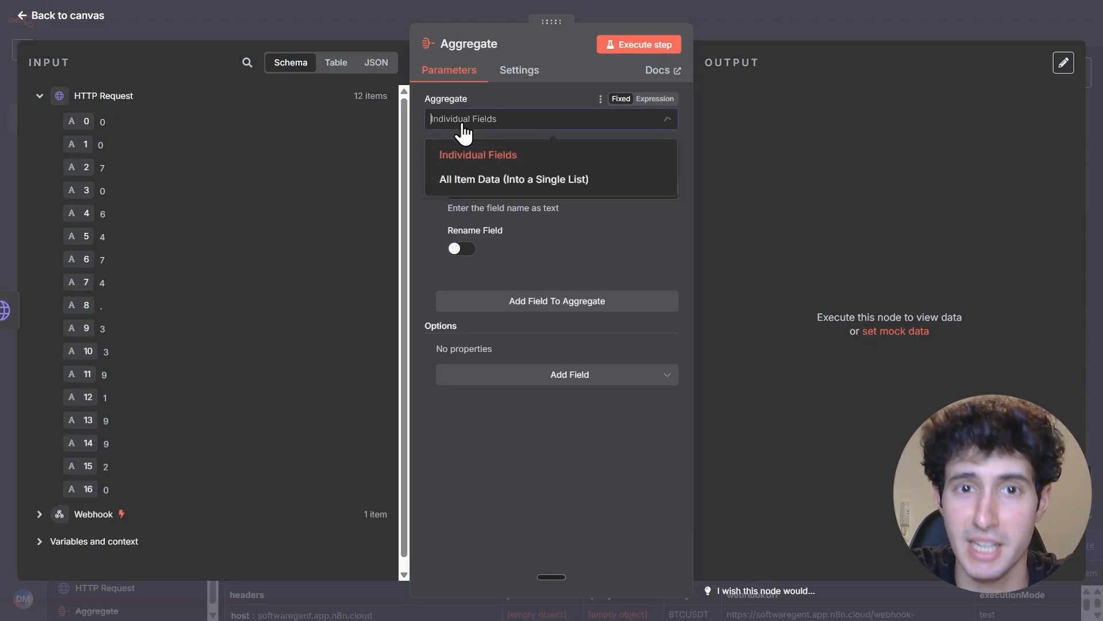
pyautogui.click(493, 181)
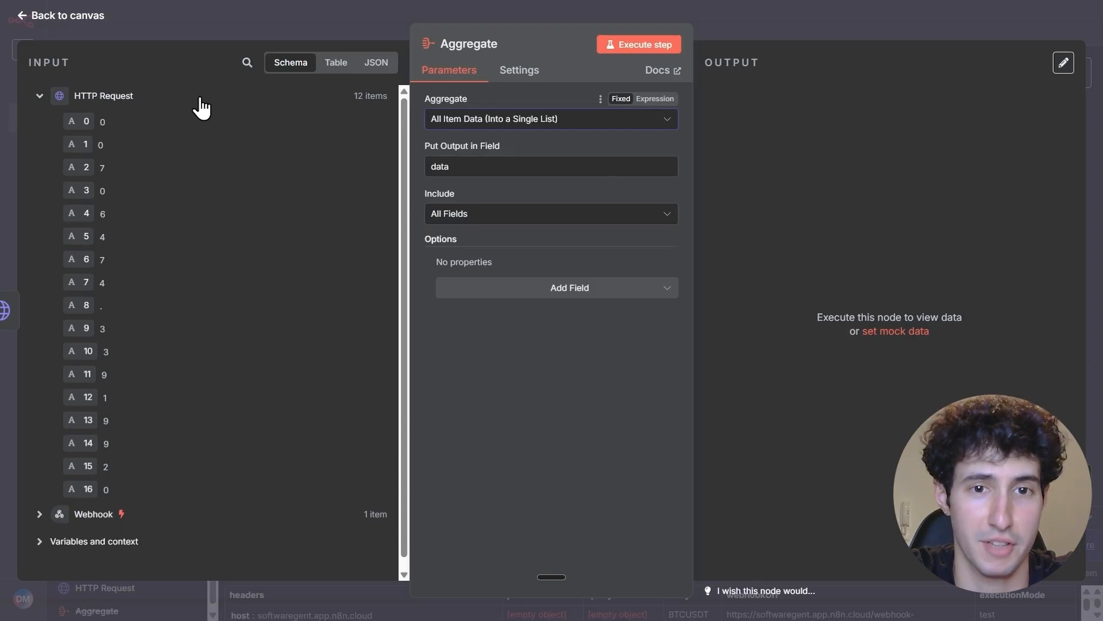
pyautogui.click(468, 167)
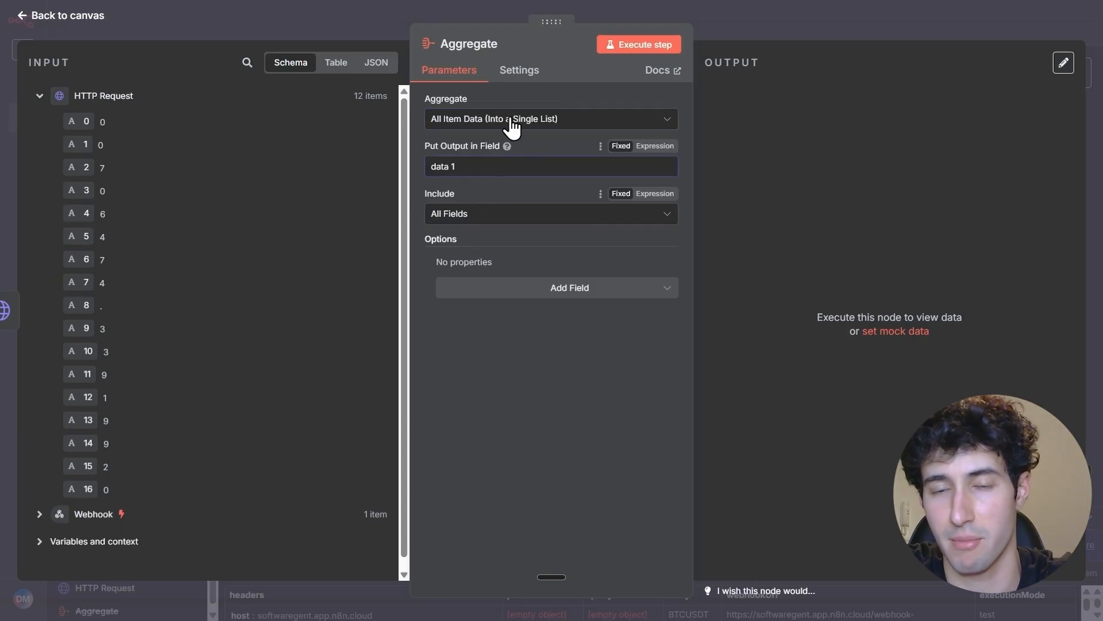
# Execute the Aggregate node and add another HTTP Request node after it
pyautogui.click(625, 52)
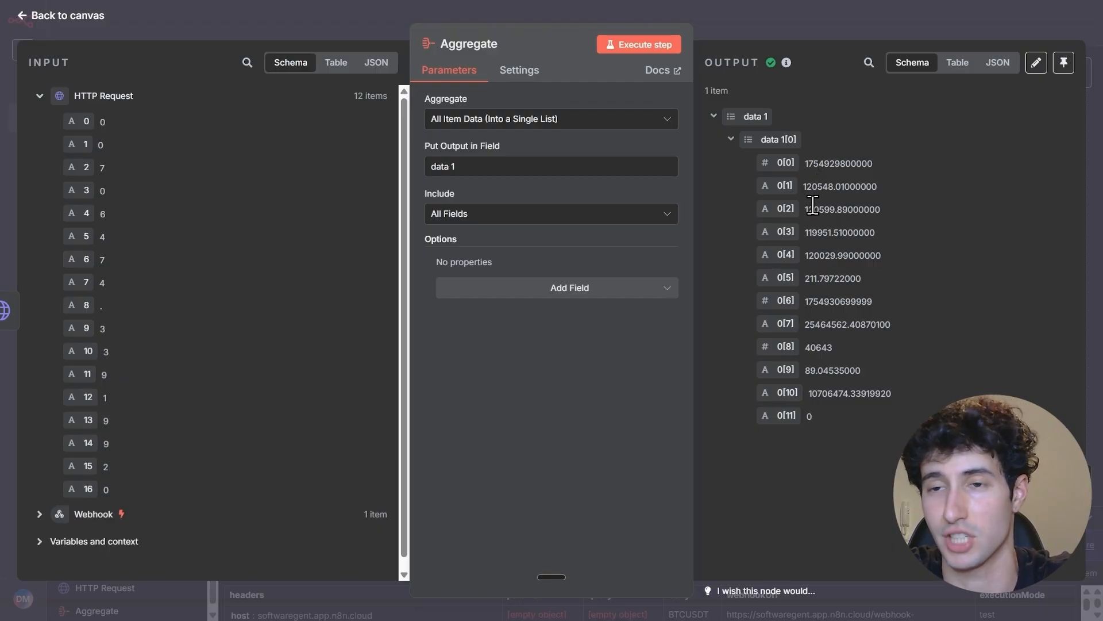
pyautogui.click(751, 35)
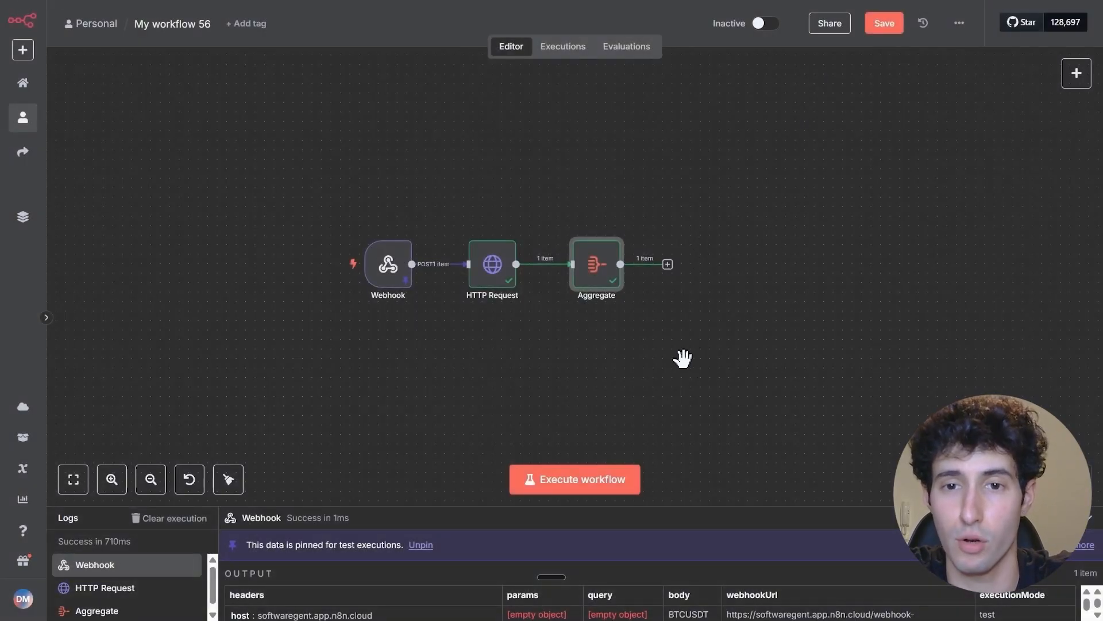
pyautogui.scroll(-2, 601, 287)
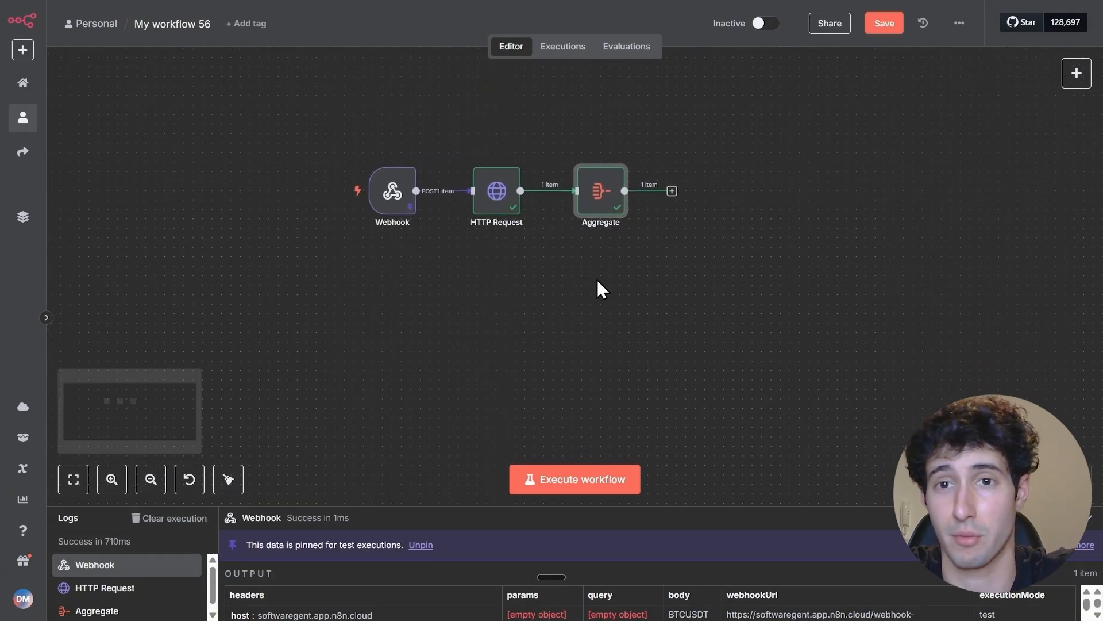
pyautogui.click(672, 190)
pyautogui.write('http')
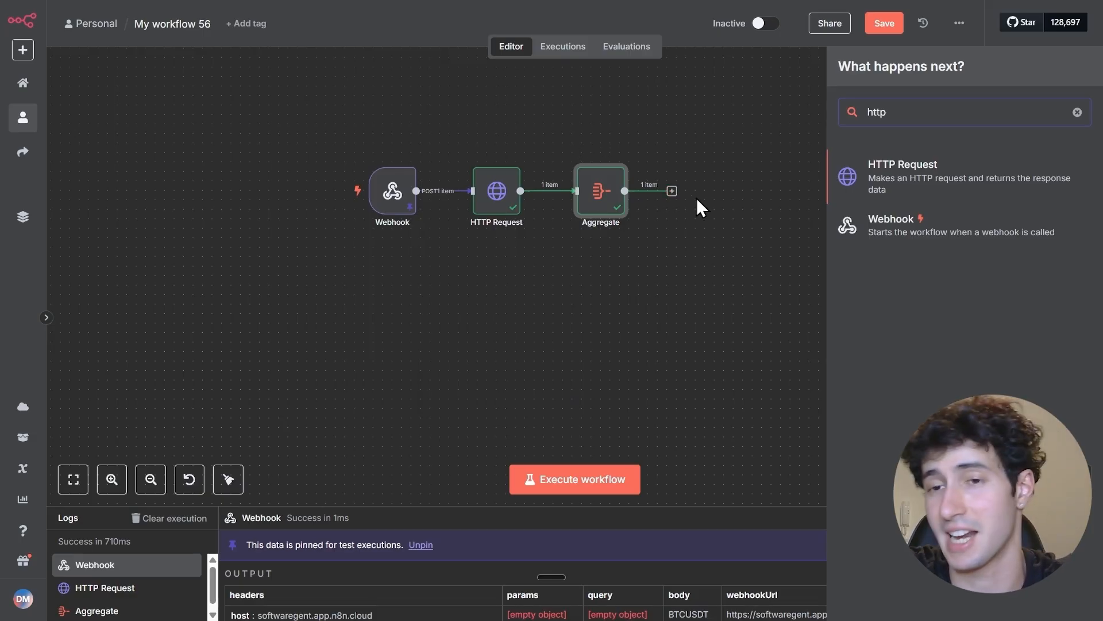
pyautogui.click(898, 187)
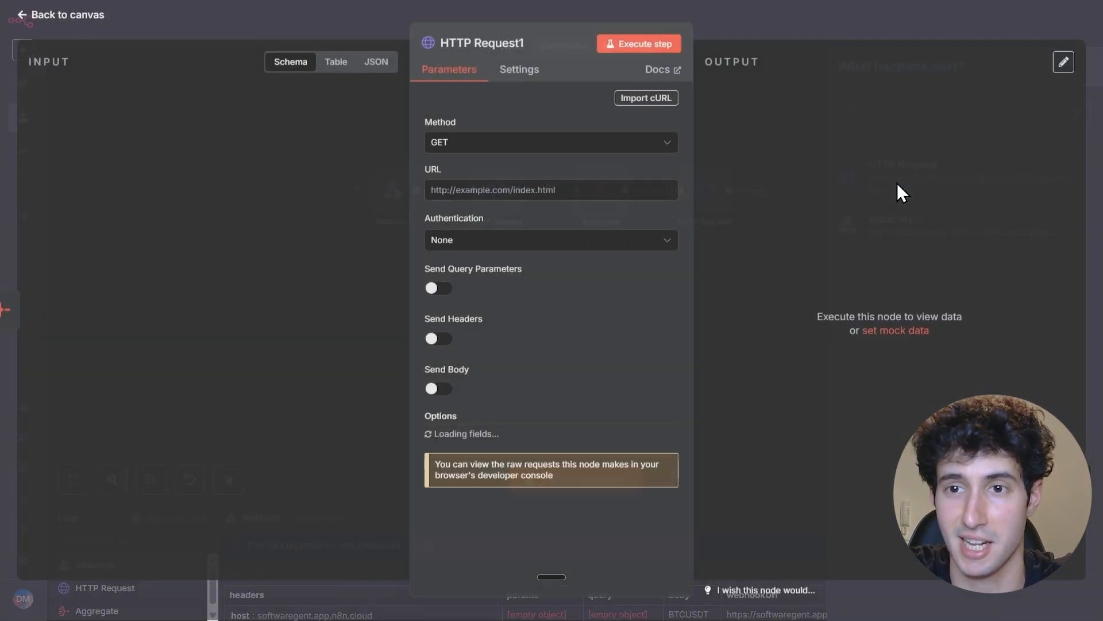
# Switch to ChatGPT, submit "now give me the url for 60 minutes", and copy the ETH/USDT example request from the reply
pyautogui.click(487, 191)
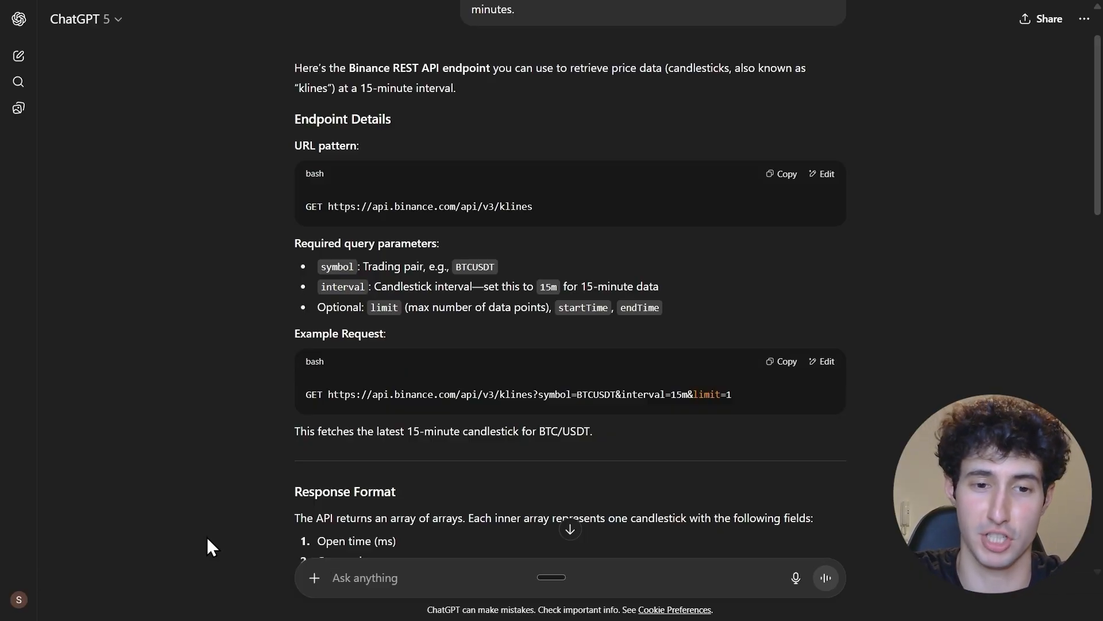
pyautogui.write('now give me the url for 60 minutes')
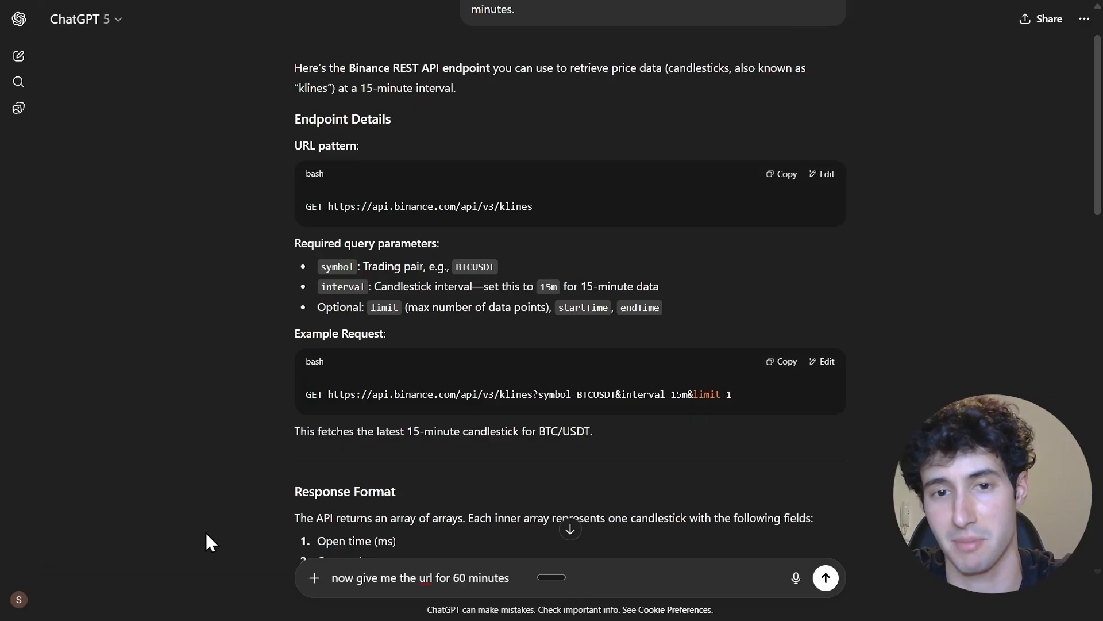
pyautogui.press('Return')
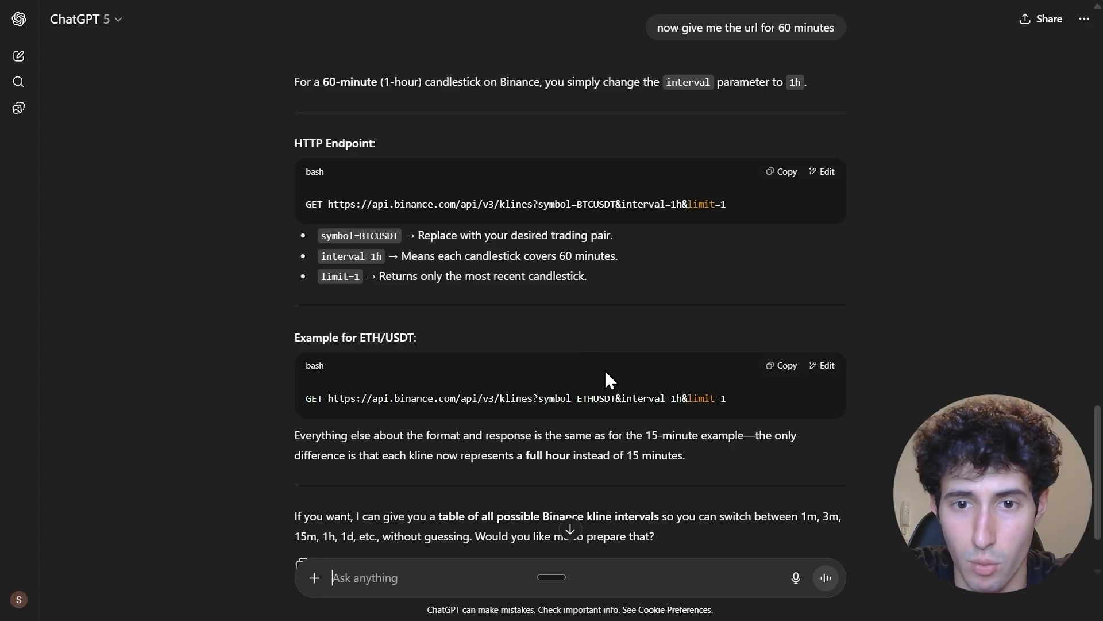
pyautogui.click(779, 368)
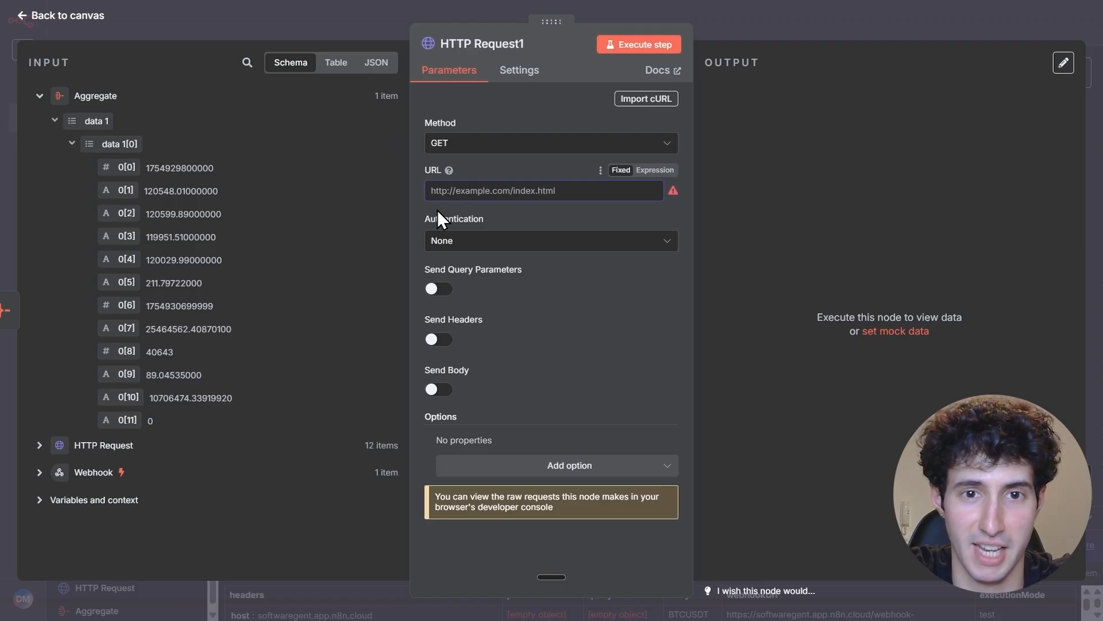
# In n8n, use the copied 1h klines request as HTTP Request1's URL expression and remove the leading GET
pyautogui.hotkey('ctrl', 'v')
pyautogui.click(655, 170)
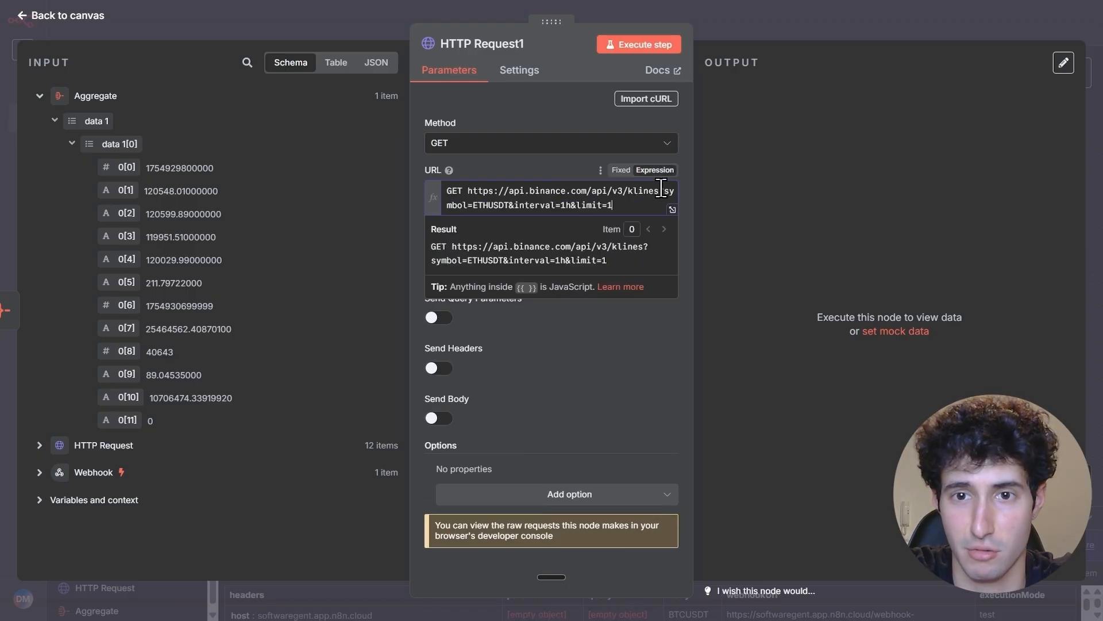
pyautogui.click(672, 210)
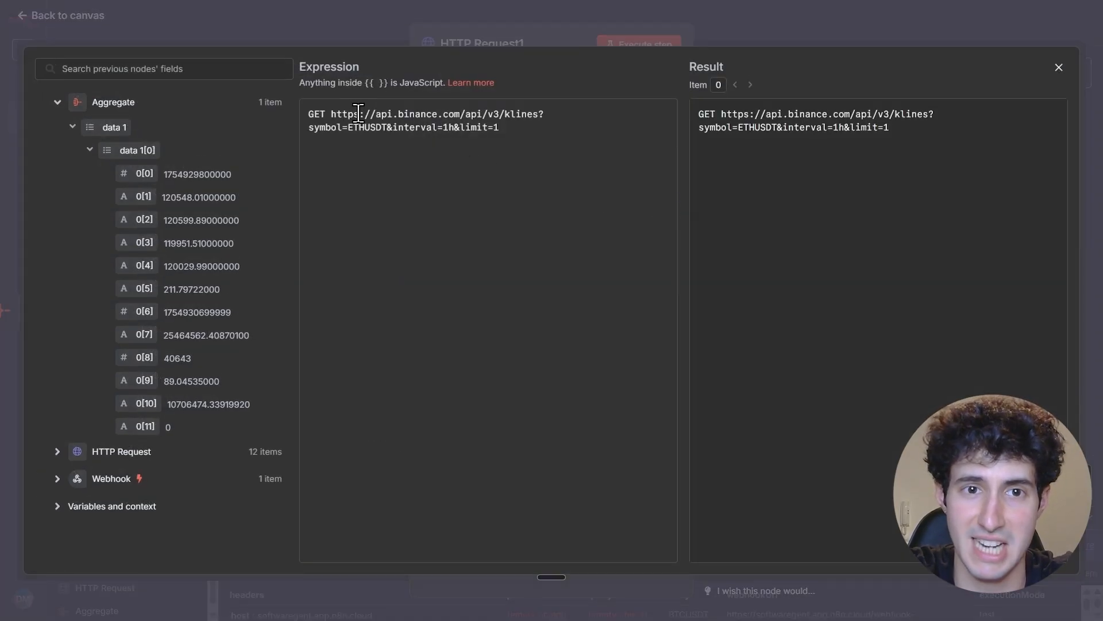
pyautogui.moveTo(331, 115); pyautogui.dragTo(293, 116)
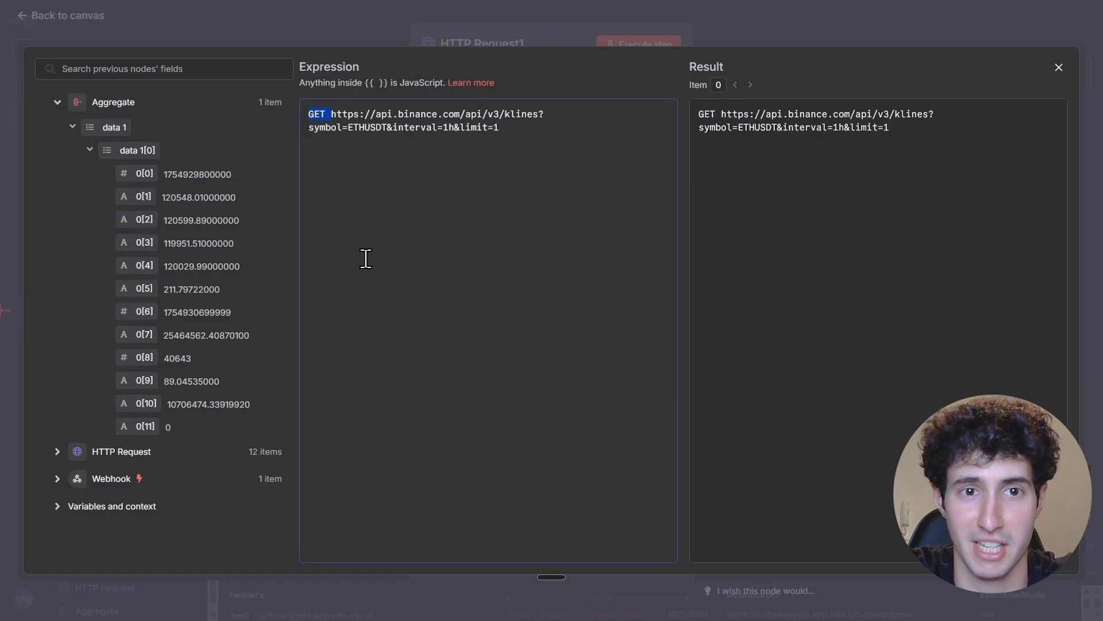
pyautogui.press('BackSpace')
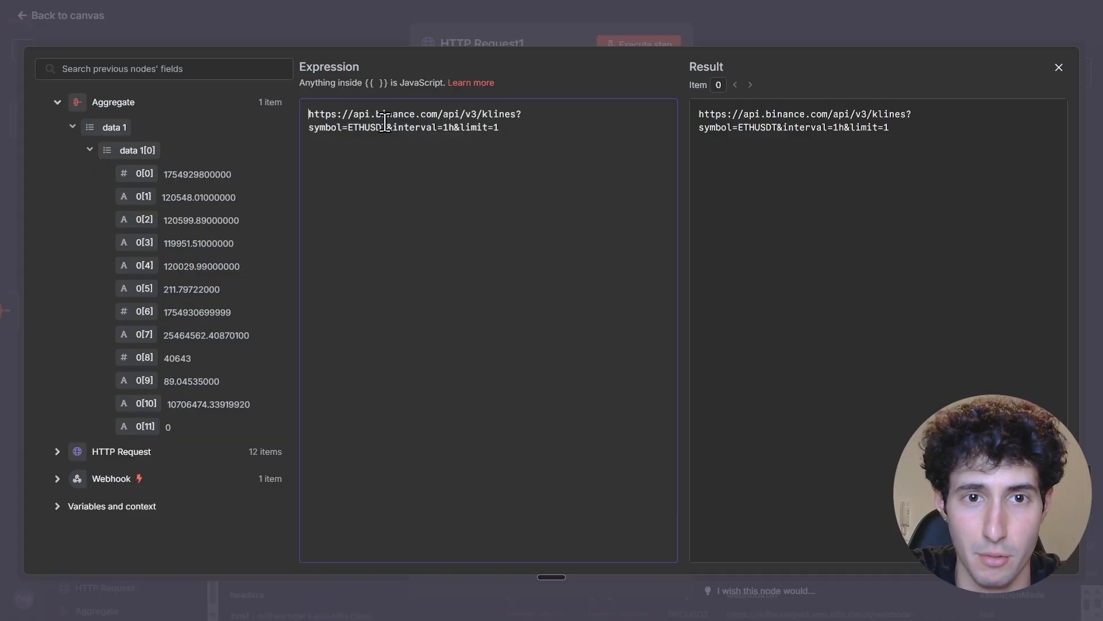
# Replace ETHUSDT in the URL's symbol parameter with the webhook's body field, {{ $('Webhook').item.json.body }}, and return to the canvas
pyautogui.moveTo(388, 127); pyautogui.dragTo(348, 131)
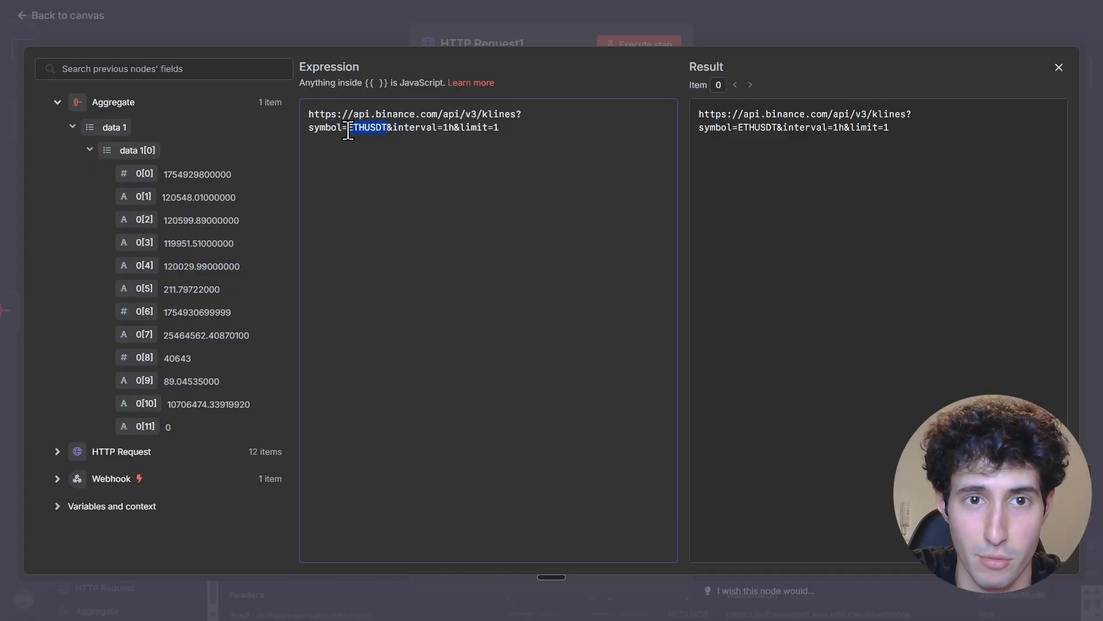
pyautogui.press('BackSpace')
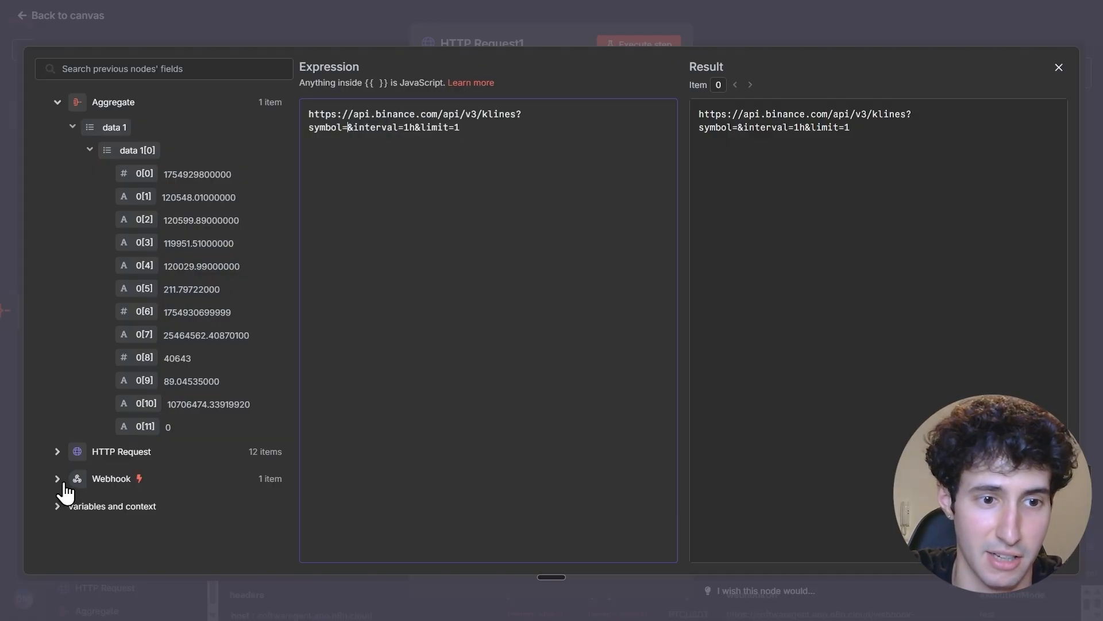
pyautogui.click(63, 484)
pyautogui.scroll(-10, 120, 445)
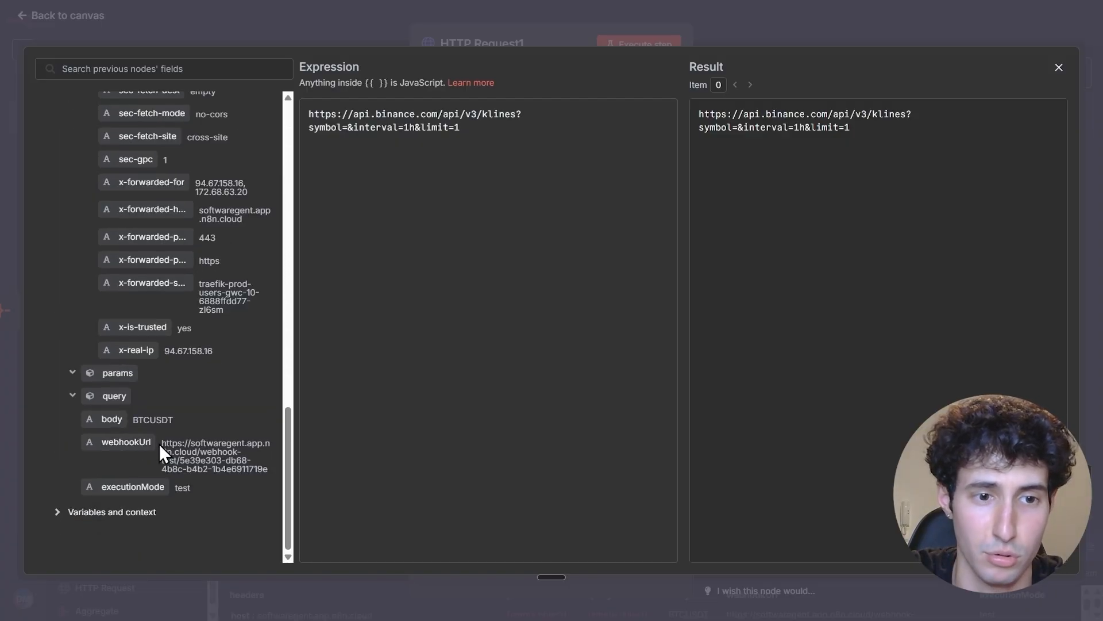
pyautogui.moveTo(110, 419); pyautogui.dragTo(348, 131)
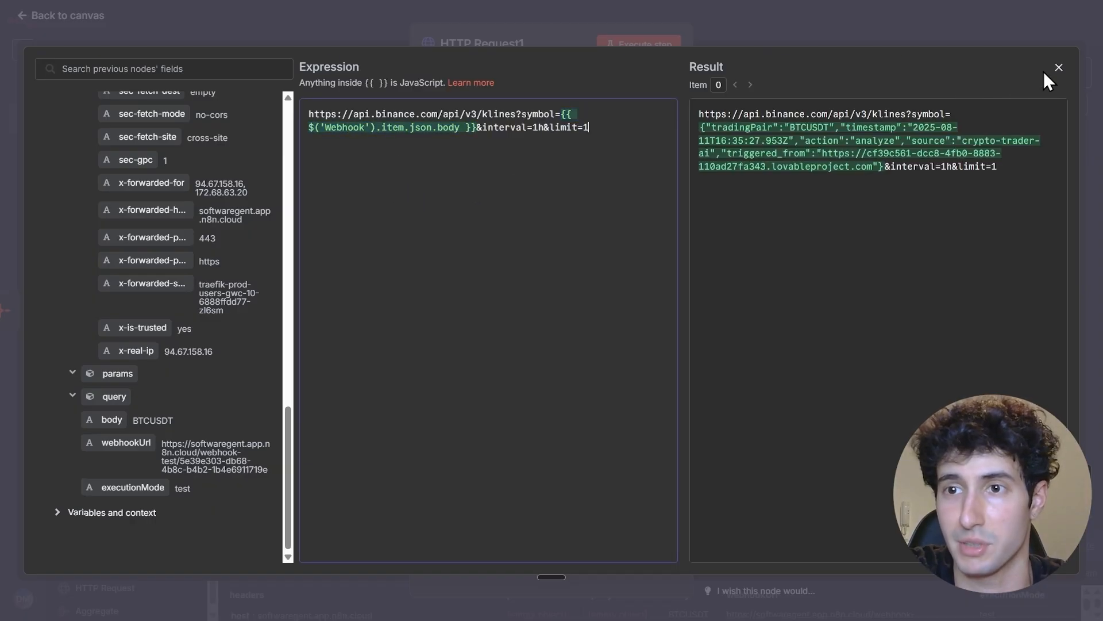
pyautogui.click(1059, 68)
pyautogui.click(953, 36)
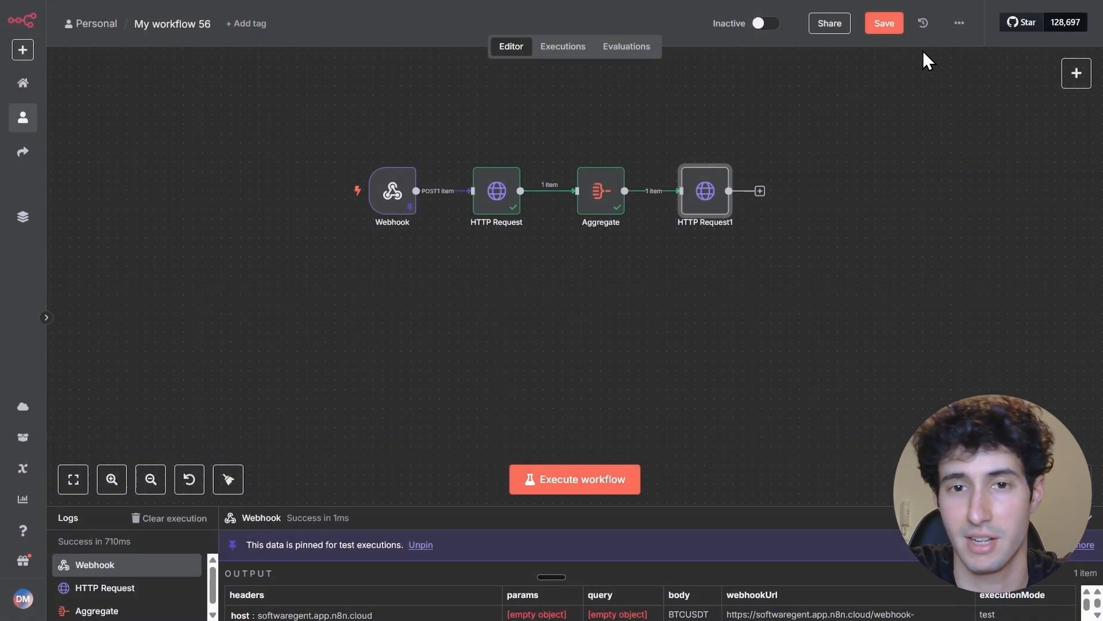
# Add an Aggregate node after HTTP Request1
pyautogui.click(760, 191)
pyautogui.write('ag')
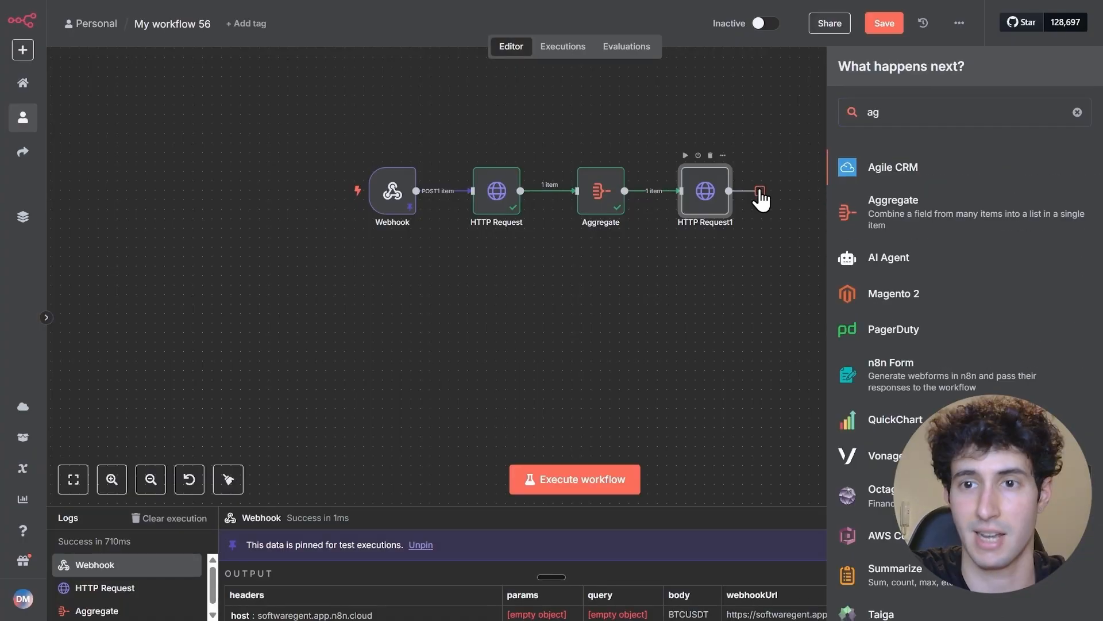
pyautogui.press('Down')
pyautogui.press('Return')
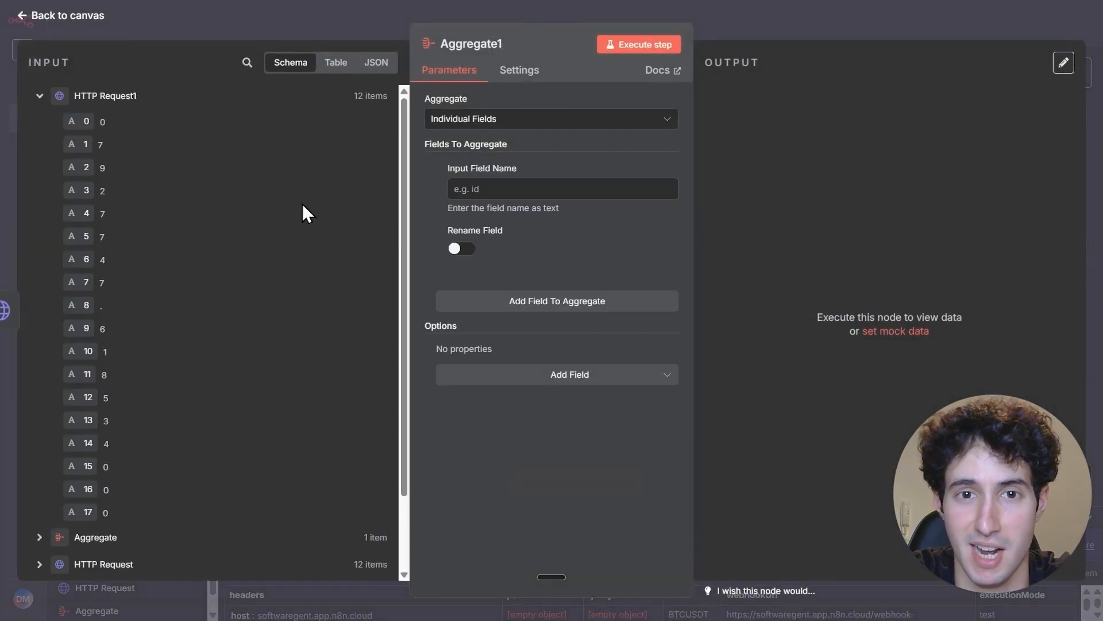
# Set Aggregate1 to combine All Item Data (Into a Single List) into the output field data 2, and execute it
pyautogui.click(463, 118)
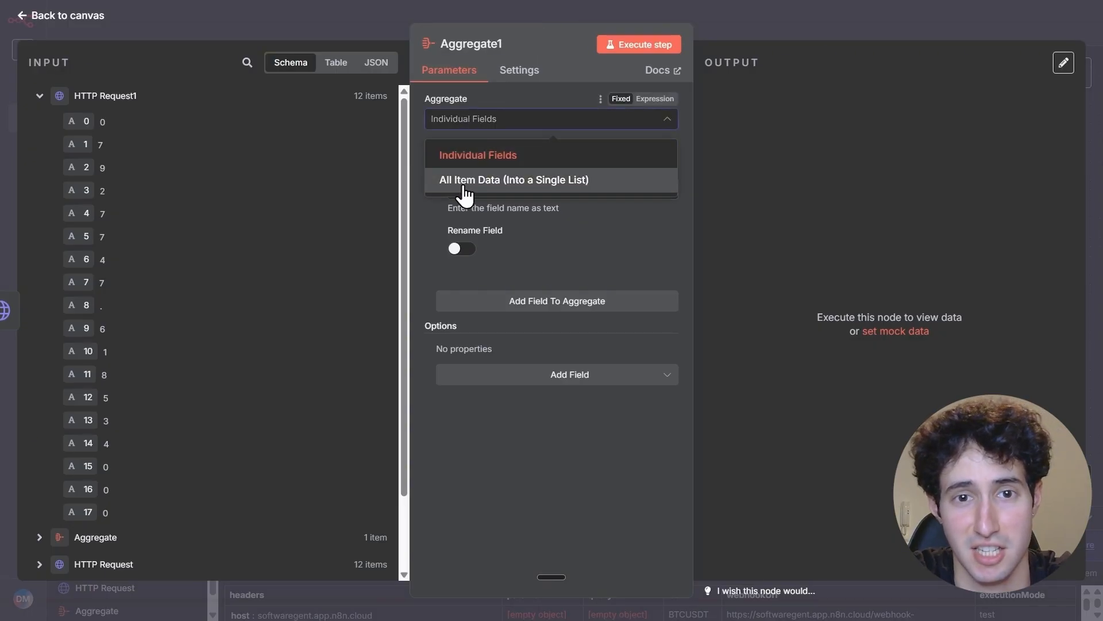
pyautogui.click(485, 183)
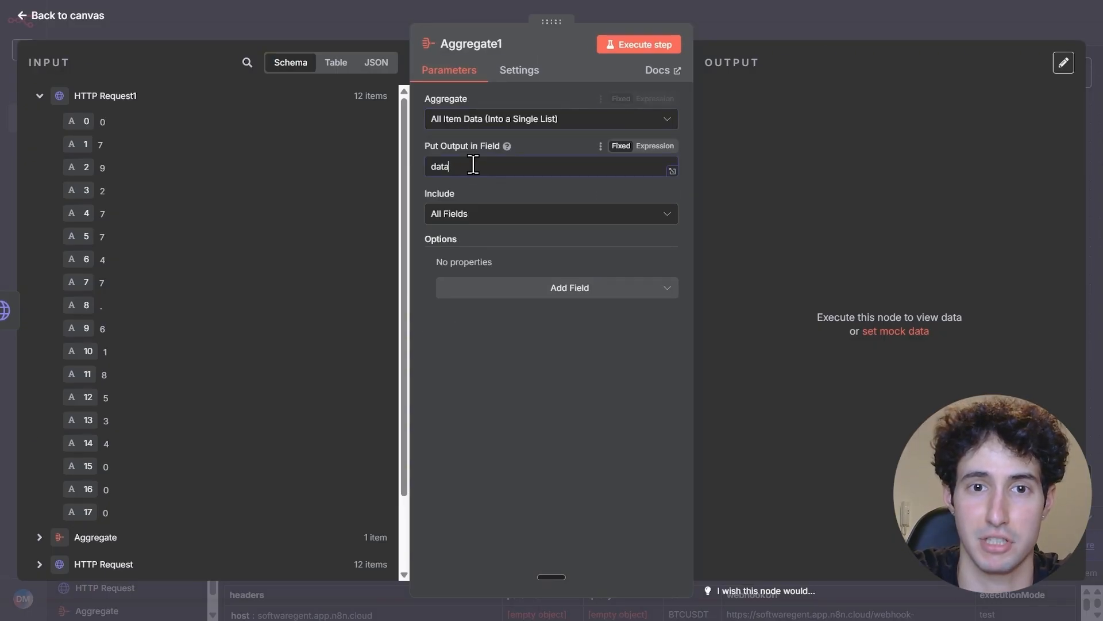
pyautogui.click(473, 165)
pyautogui.write('2')
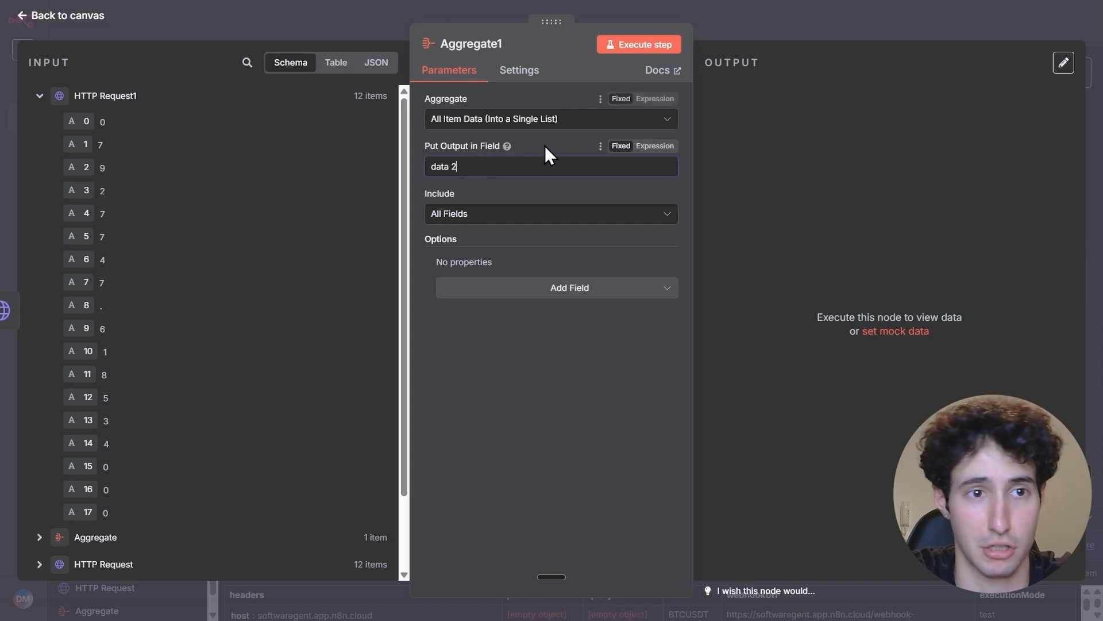
pyautogui.click(642, 48)
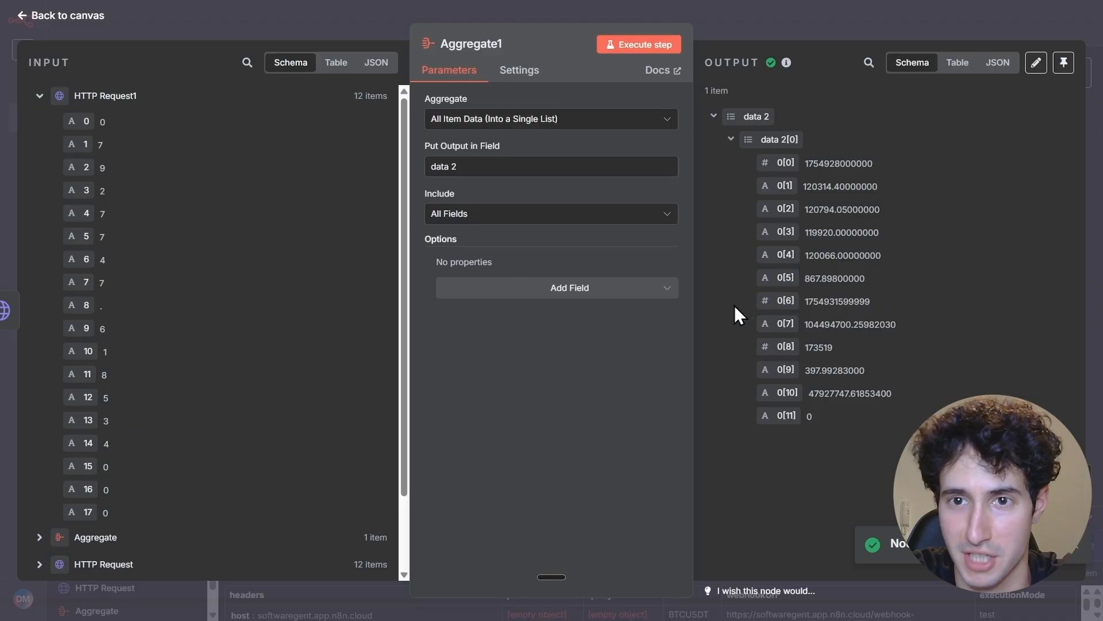
pyautogui.click(799, 25)
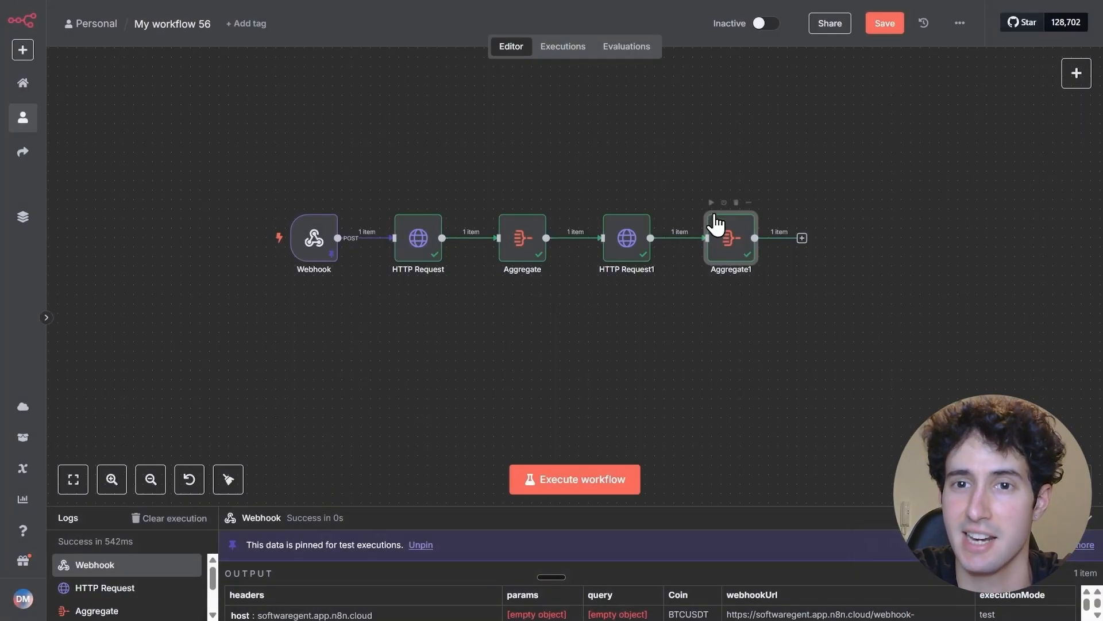
# Add a third HTTP Request node after Aggregate1 and place it on a second row below the first HTTP Request node
pyautogui.click(803, 239)
pyautogui.write('http')
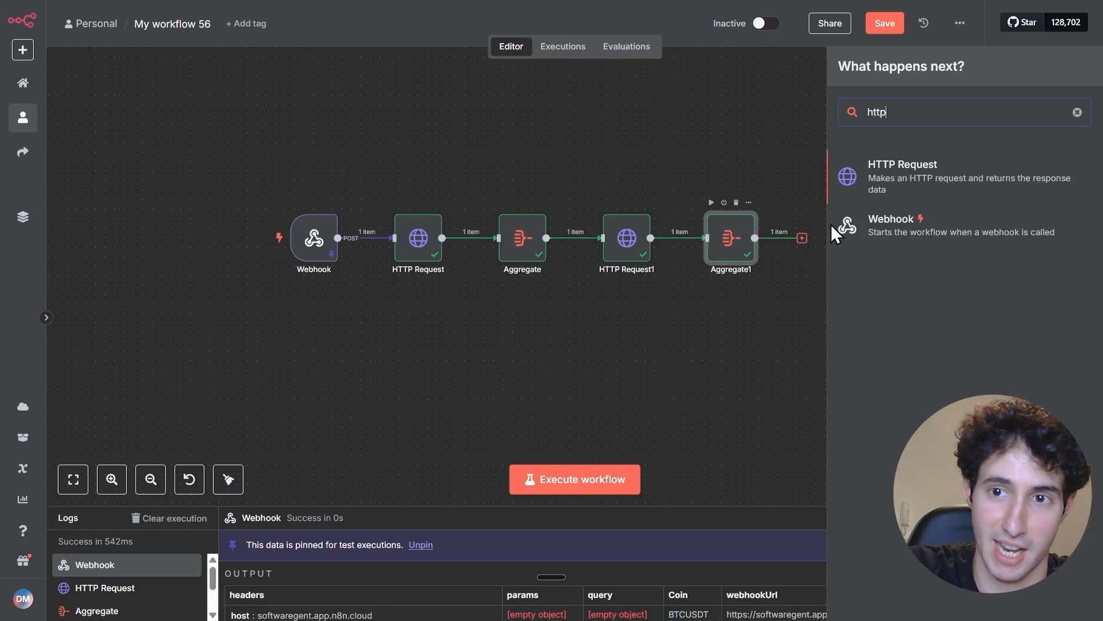
pyautogui.click(902, 191)
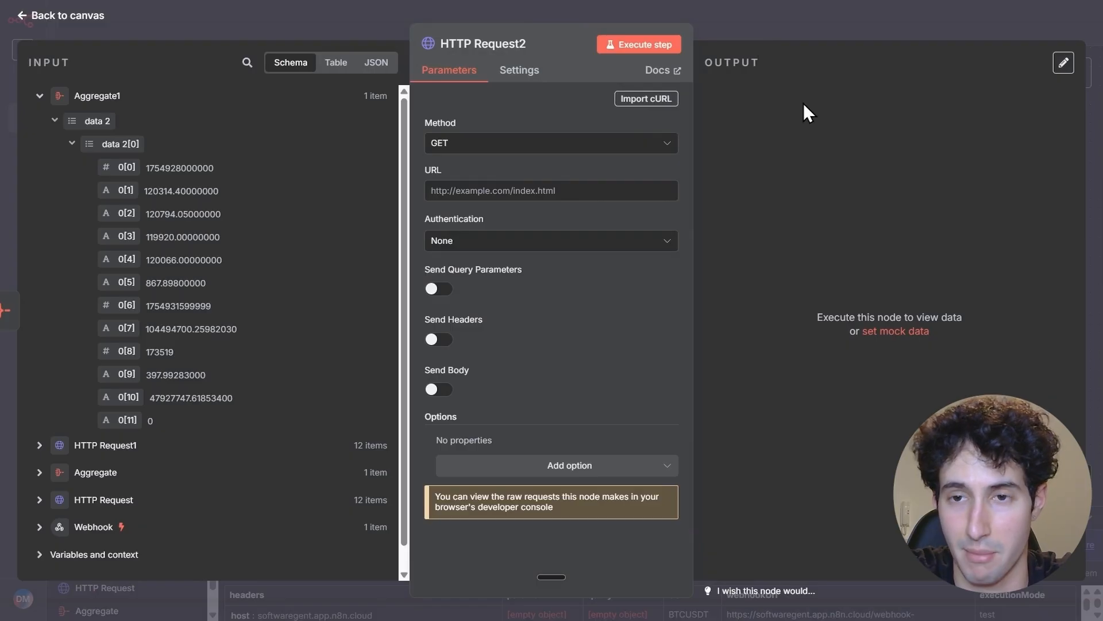
pyautogui.press('Escape')
pyautogui.moveTo(827, 263); pyautogui.dragTo(437, 352)
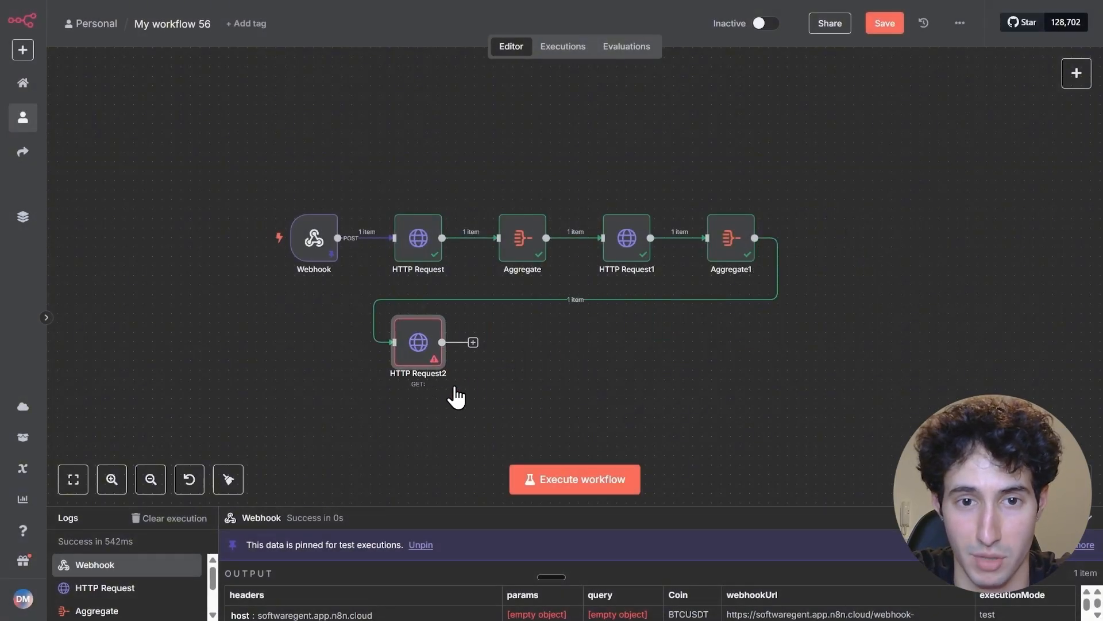
pyautogui.scroll(-2, 452, 395)
pyautogui.moveTo(451, 394); pyautogui.dragTo(454, 342)
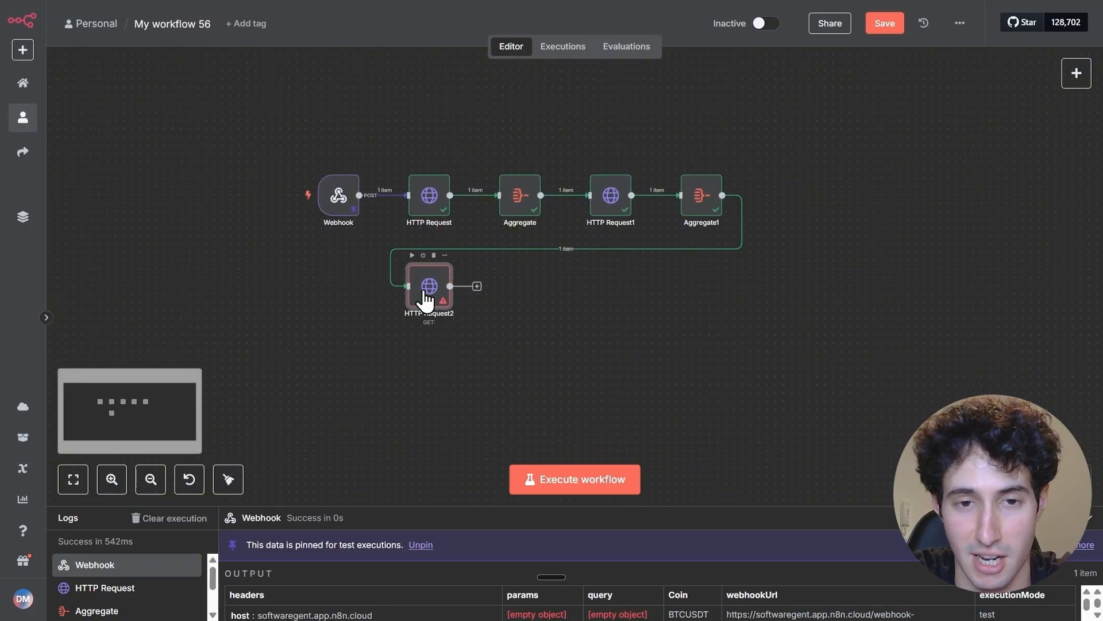
# Open HTTP Request2, then ask ChatGPT "now give me the url for 24 hours" and copy the ETH/USDT example URL without GET
pyautogui.doubleClick(427, 287)
pyautogui.click(451, 190)
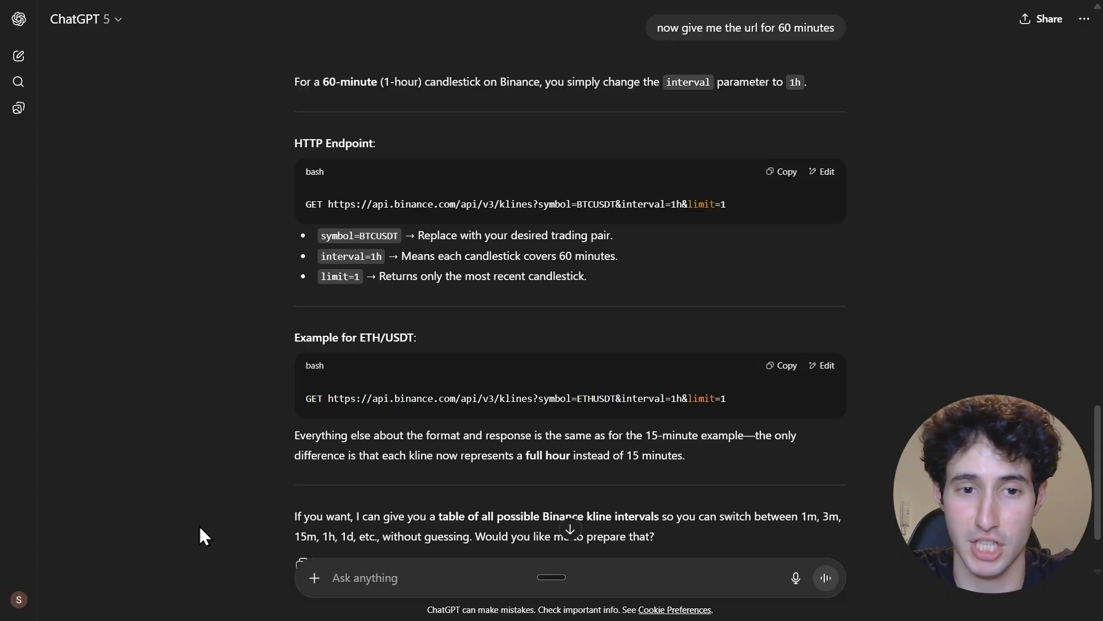
pyautogui.write('now give me the url for 24 hours')
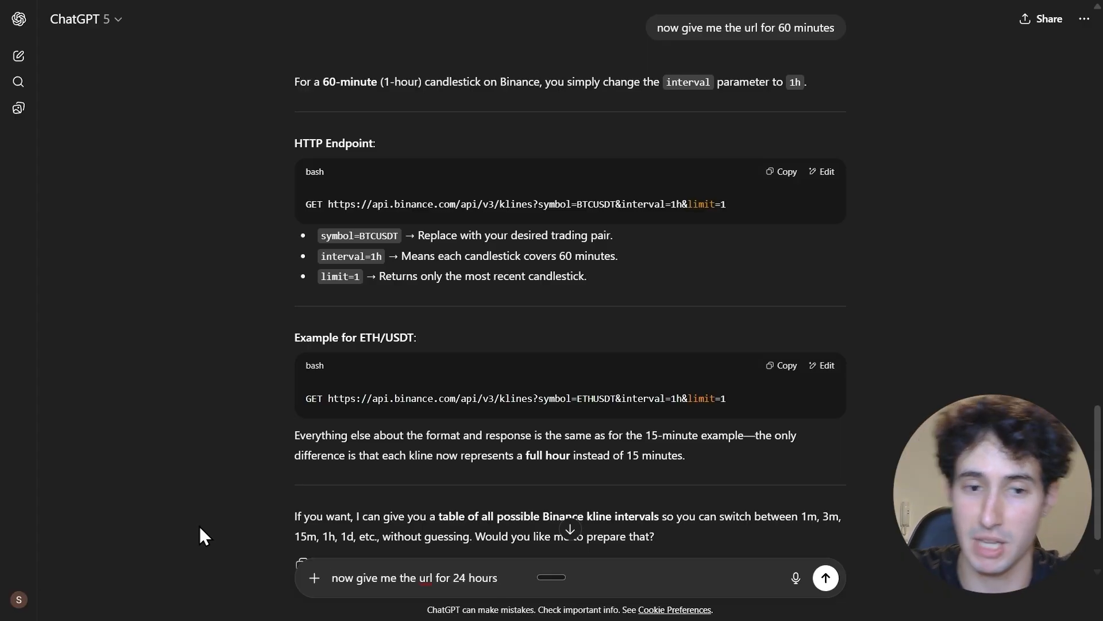
pyautogui.press('Return')
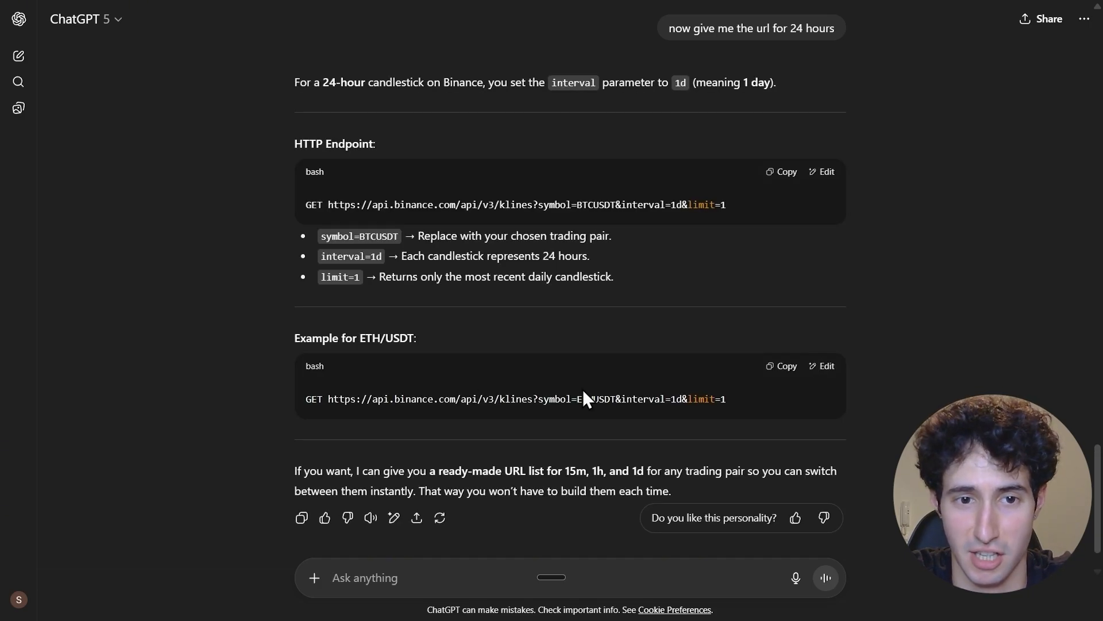
pyautogui.moveTo(728, 399); pyautogui.dragTo(326, 402)
pyautogui.rightClick(337, 405)
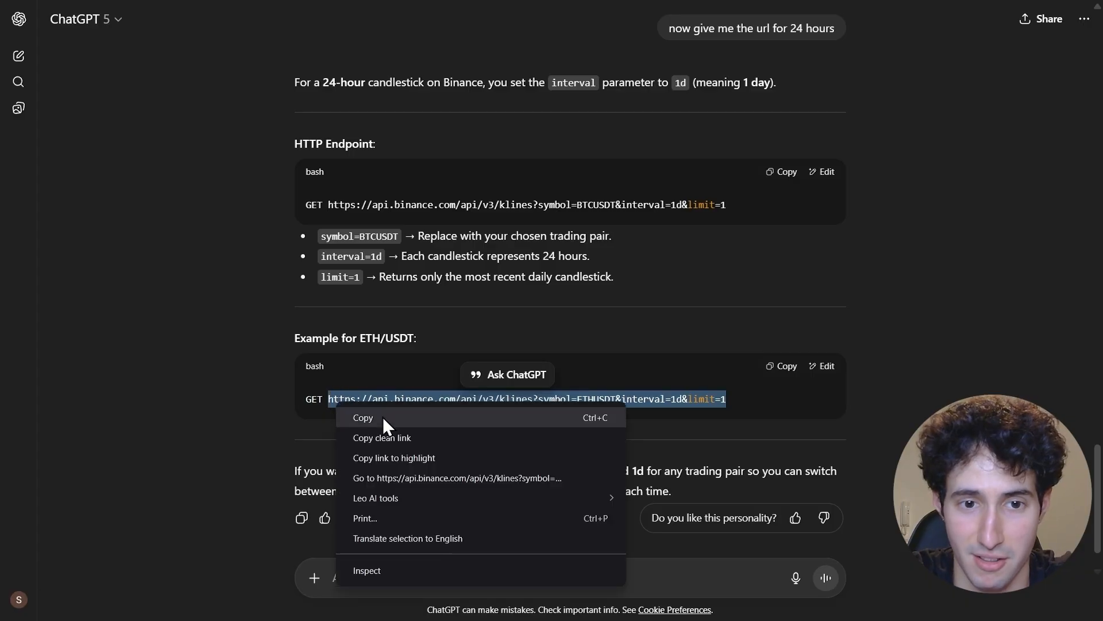
pyautogui.click(383, 417)
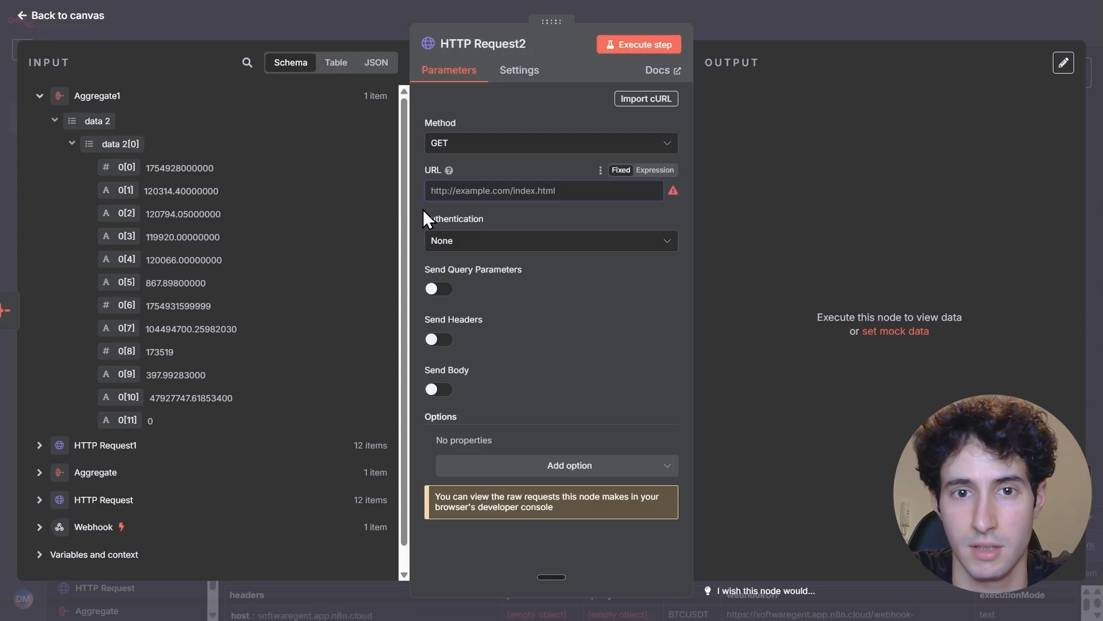
# Use the copied 24-hour ETHUSDT klines address as HTTP Request2's URL in expression mode, and open it in the expanded expression editor
pyautogui.hotkey('ctrl', 'v')
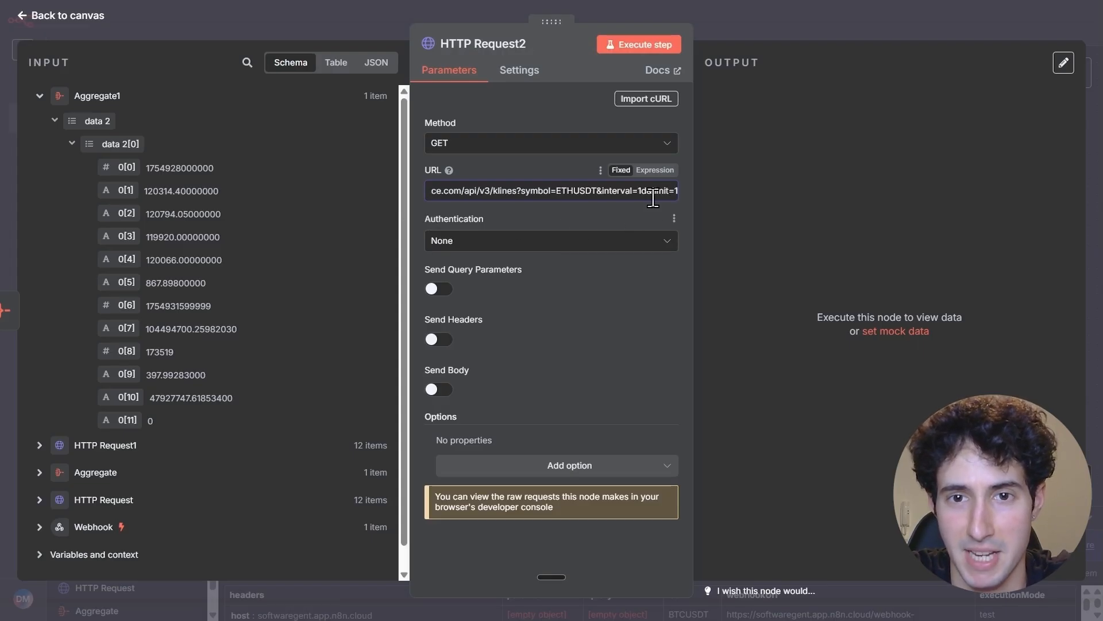
pyautogui.click(654, 171)
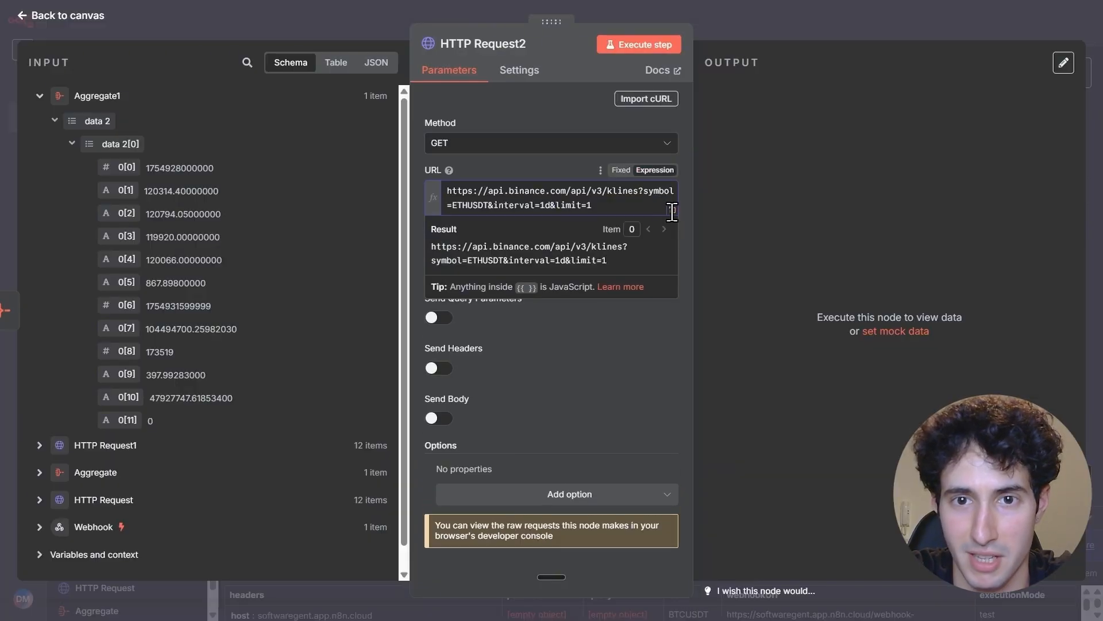
pyautogui.click(671, 209)
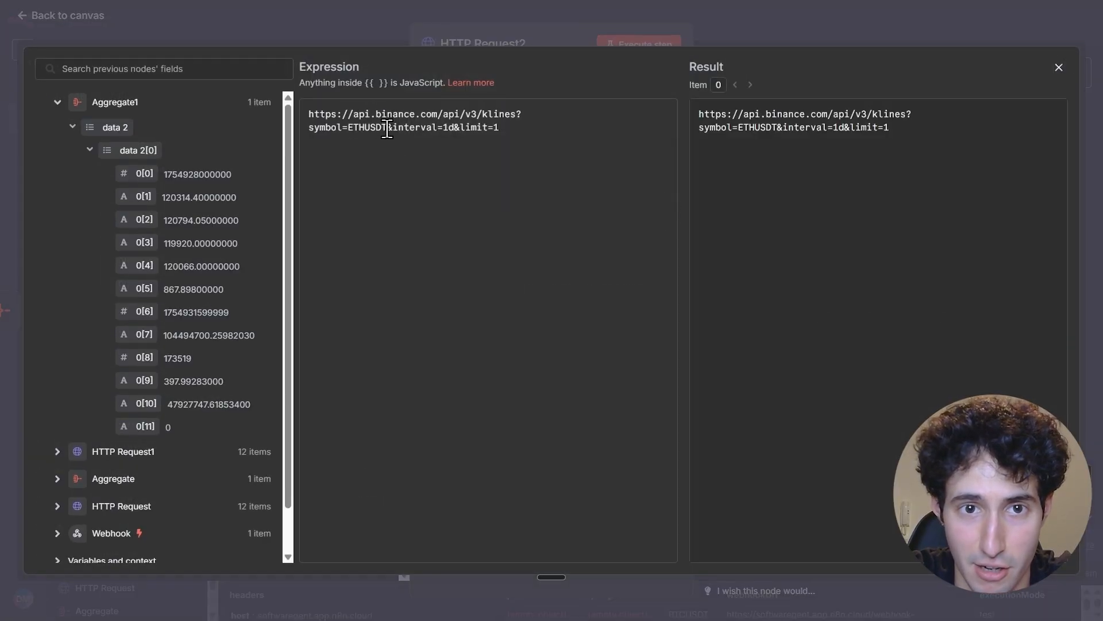
# Replace ETHUSDT in HTTP Request2's URL with the Webhook node's Coin value, execute the node and return to the canvas
pyautogui.moveTo(386, 128); pyautogui.dragTo(349, 130)
pyautogui.press('BackSpace')
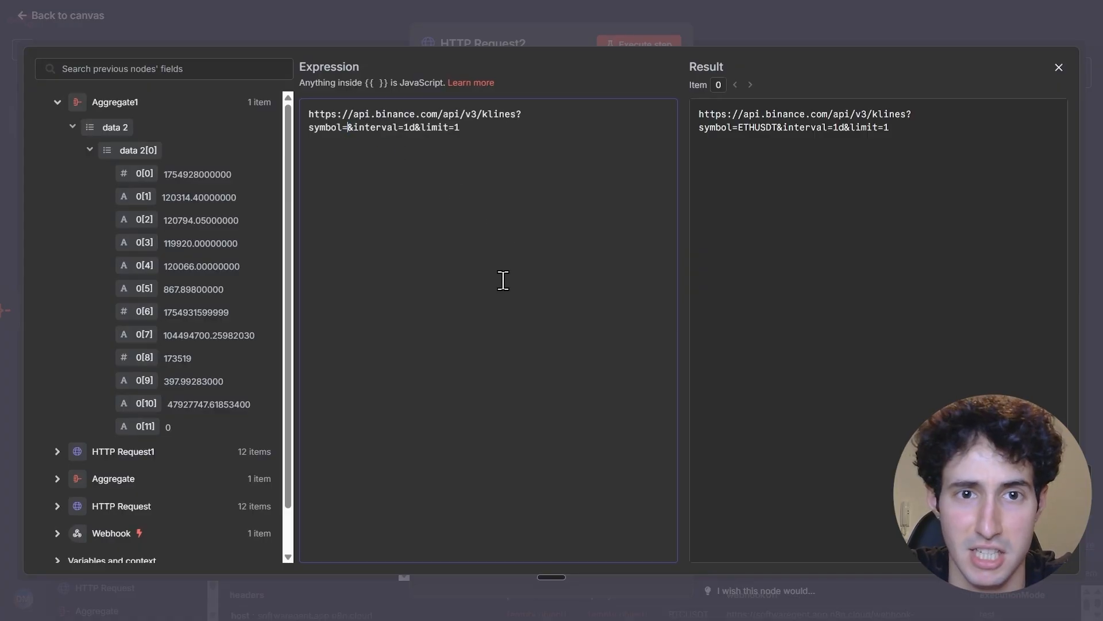
pyautogui.scroll(-2, 195, 451)
pyautogui.click(57, 485)
pyautogui.scroll(-12, 127, 454)
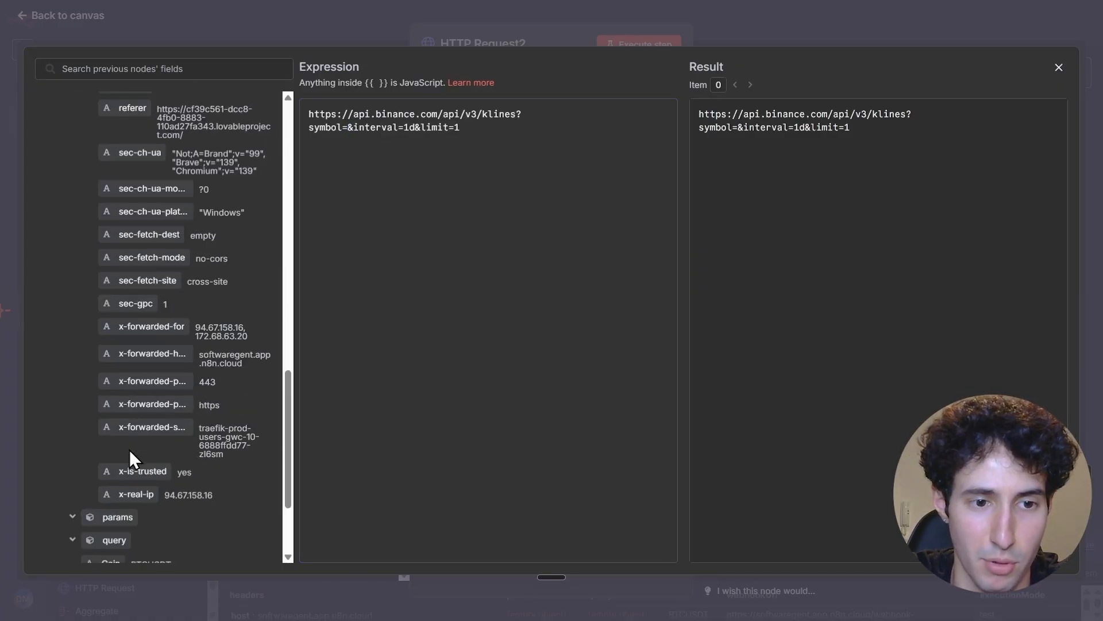
pyautogui.moveTo(100, 422); pyautogui.dragTo(348, 132)
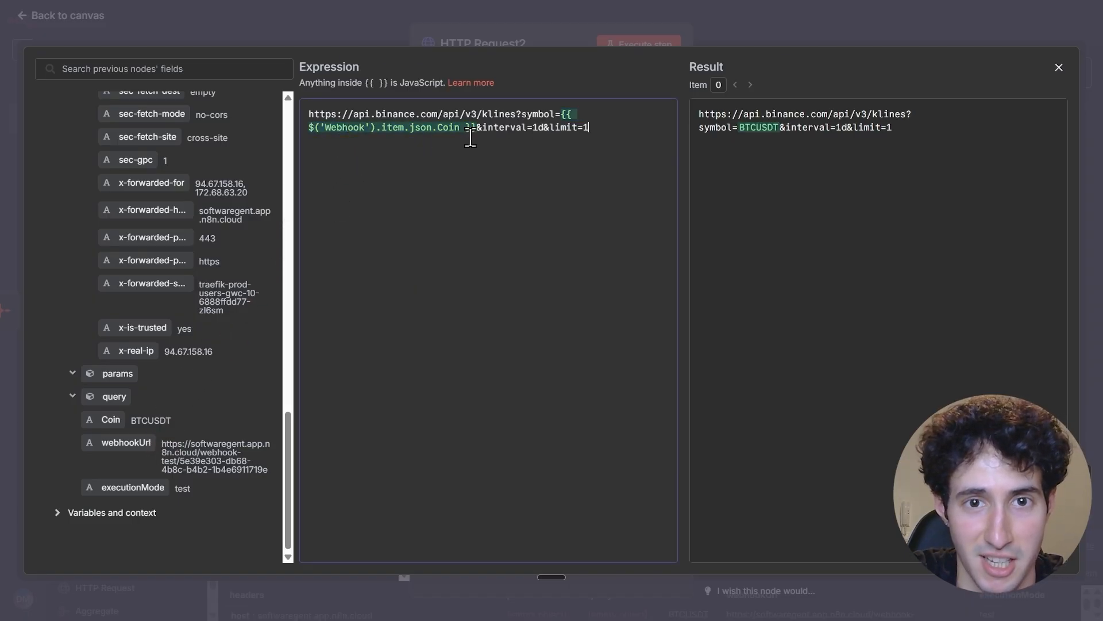
pyautogui.click(1057, 68)
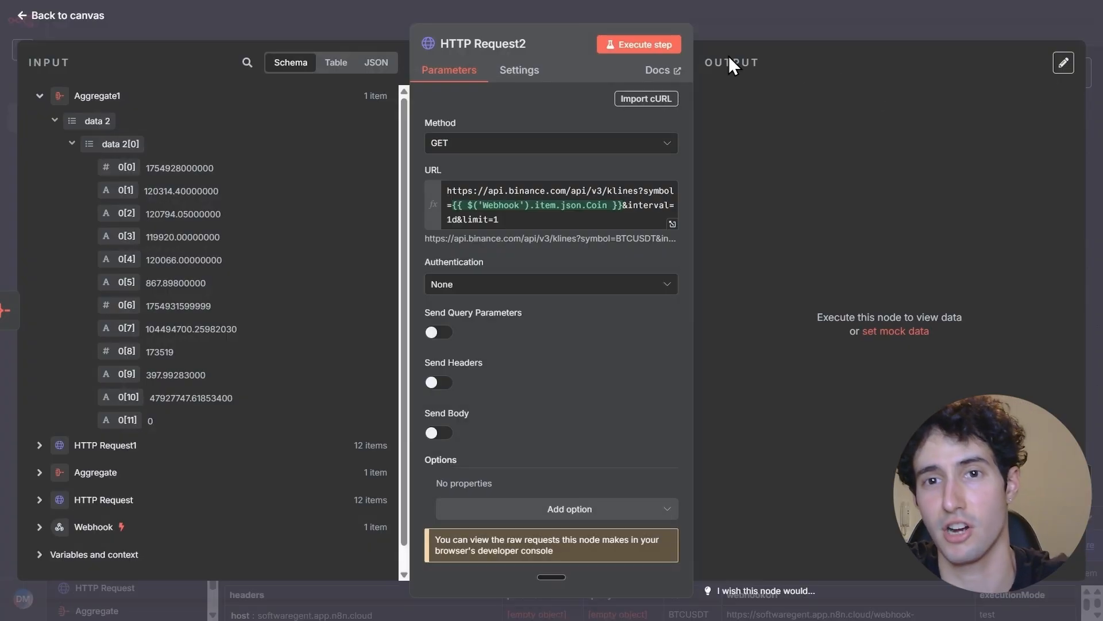
pyautogui.click(660, 46)
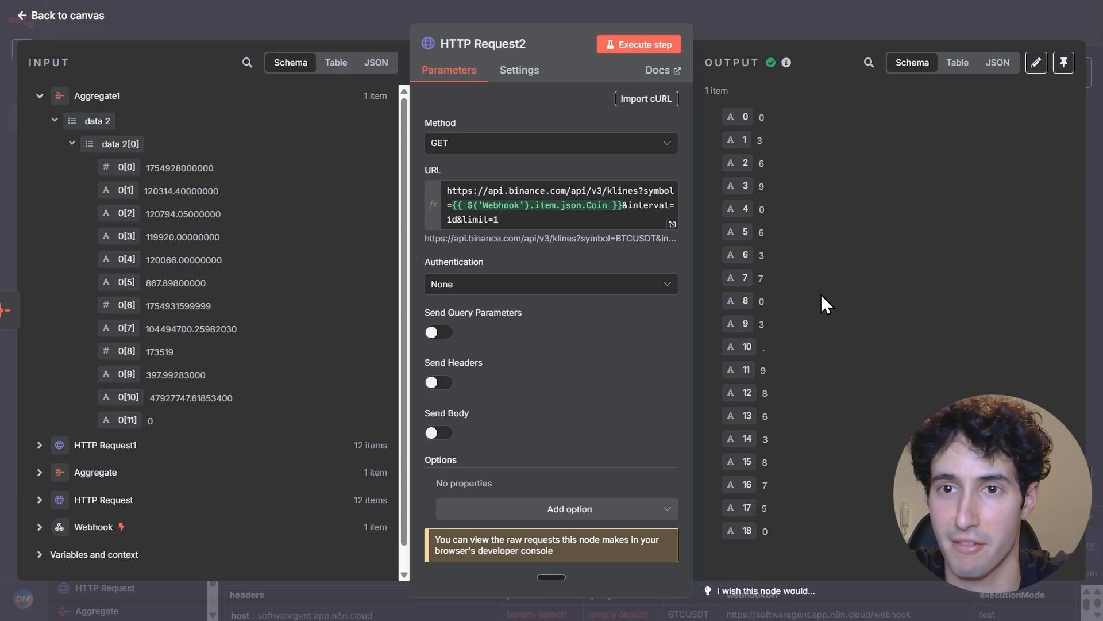
pyautogui.click(763, 33)
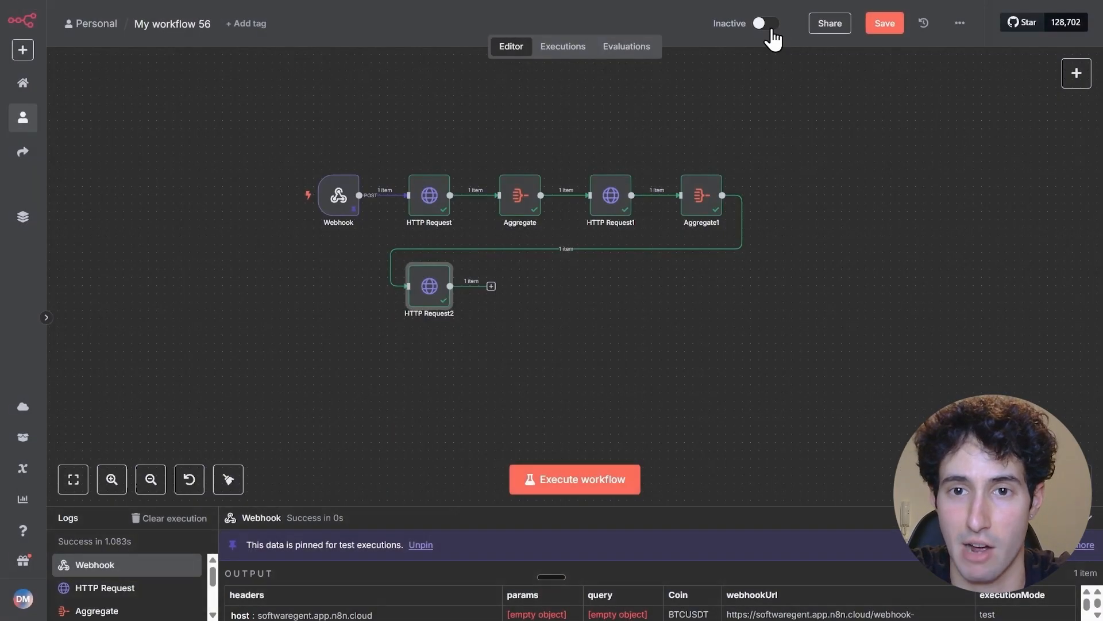
# Add an Aggregate node after HTTP Request2
pyautogui.click(492, 291)
pyautogui.write('aggr')
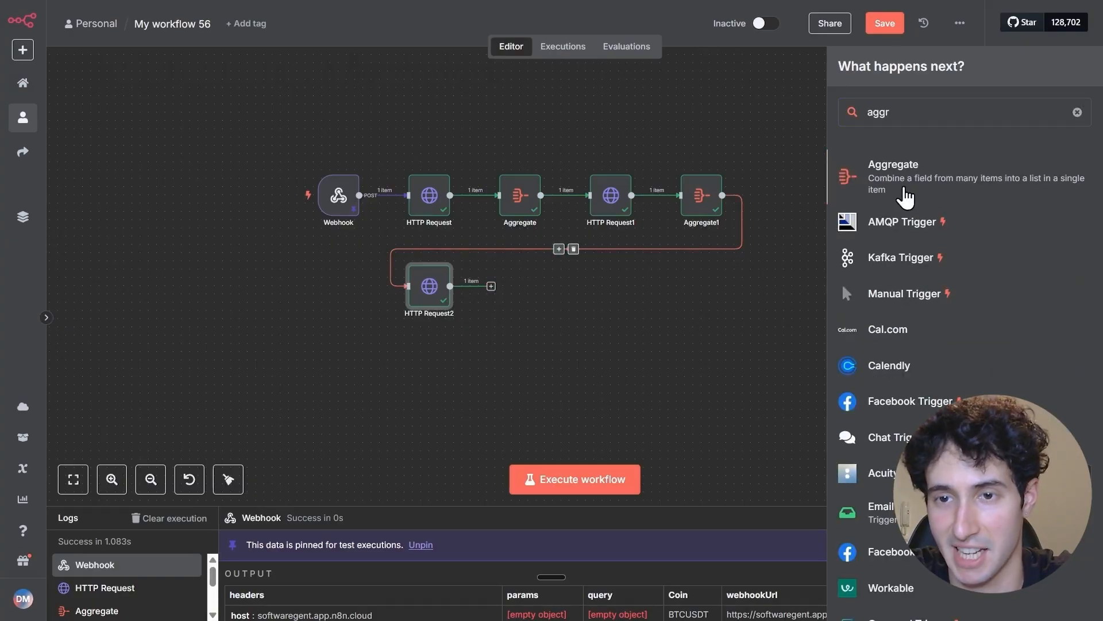
pyautogui.click(904, 193)
# Set Aggregate2 to combine All Item Data (Into a Single List) into the output field data 3, and execute it
pyautogui.click(477, 121)
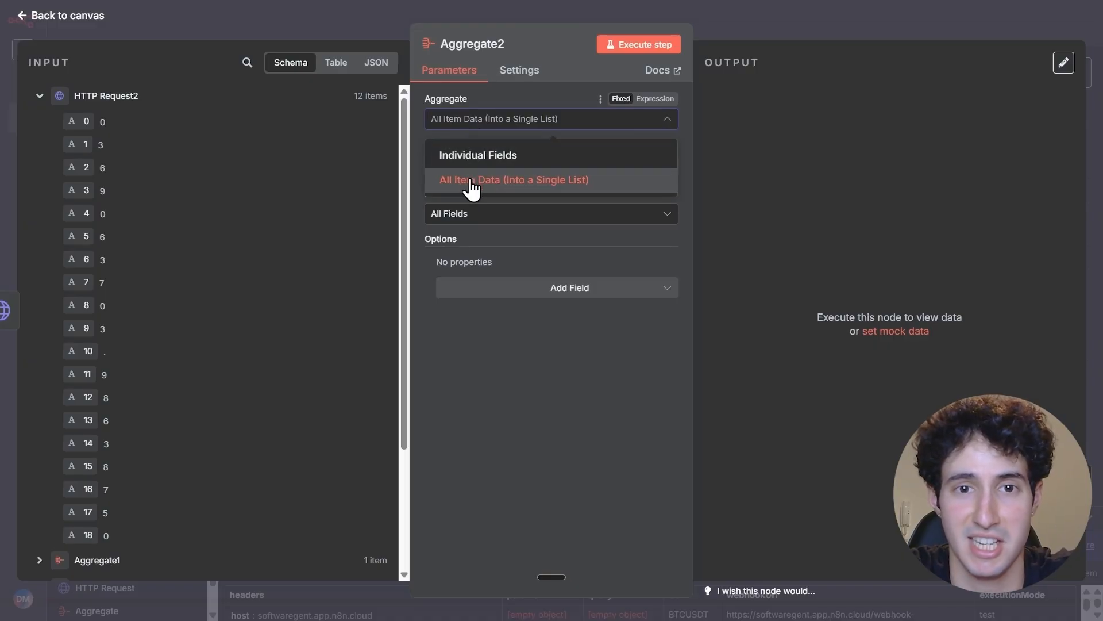
pyautogui.click(471, 181)
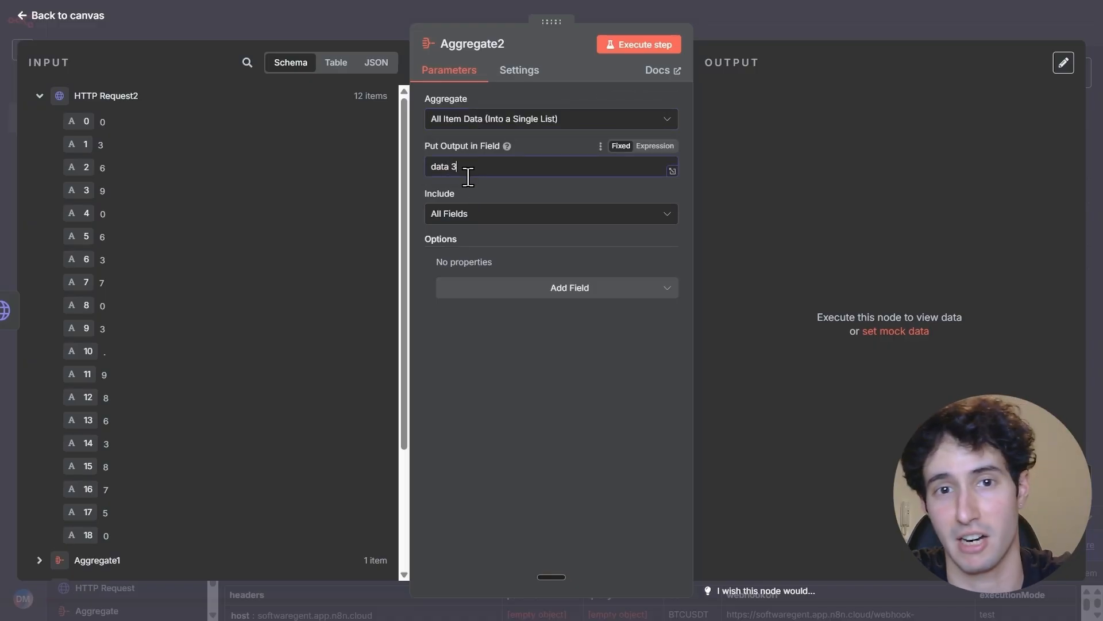
pyautogui.click(661, 49)
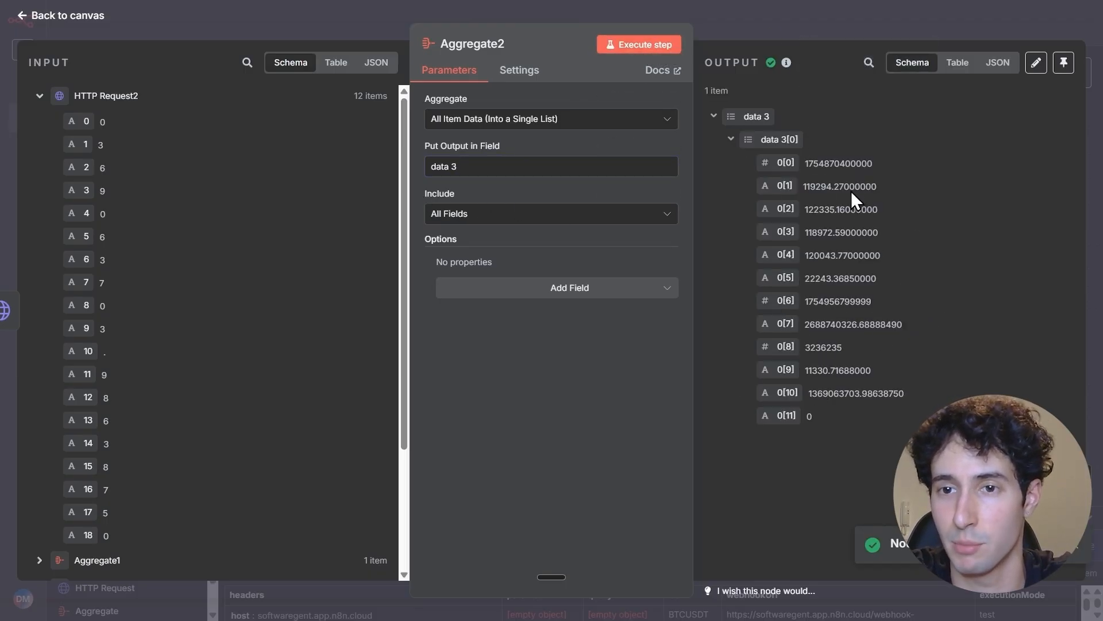
pyautogui.click(841, 33)
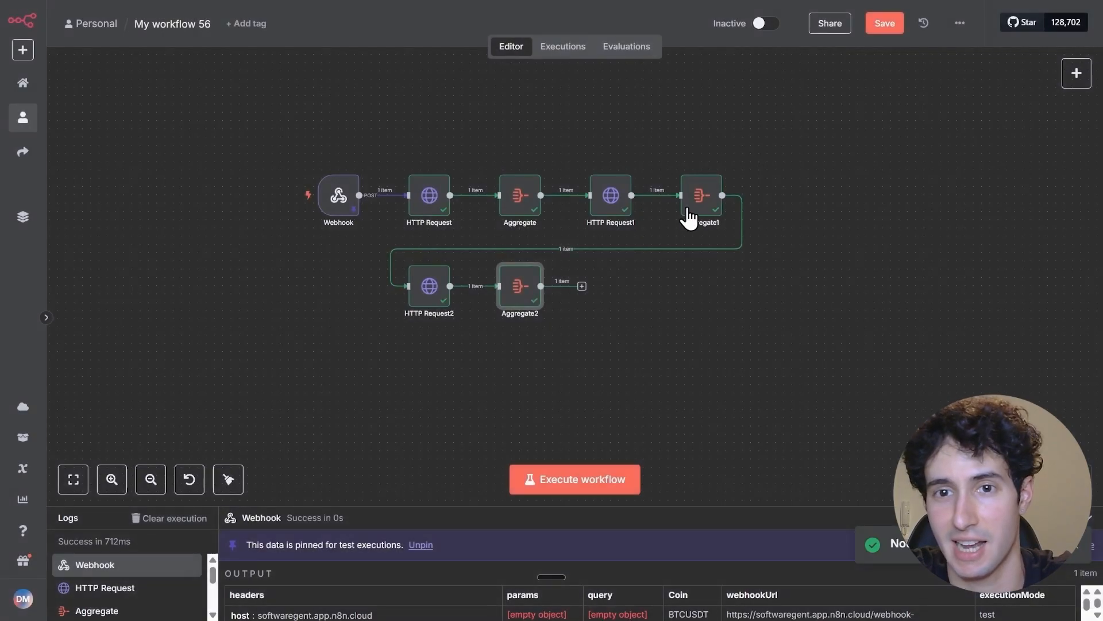
# Add a fourth HTTP Request node after Aggregate2
pyautogui.click(582, 286)
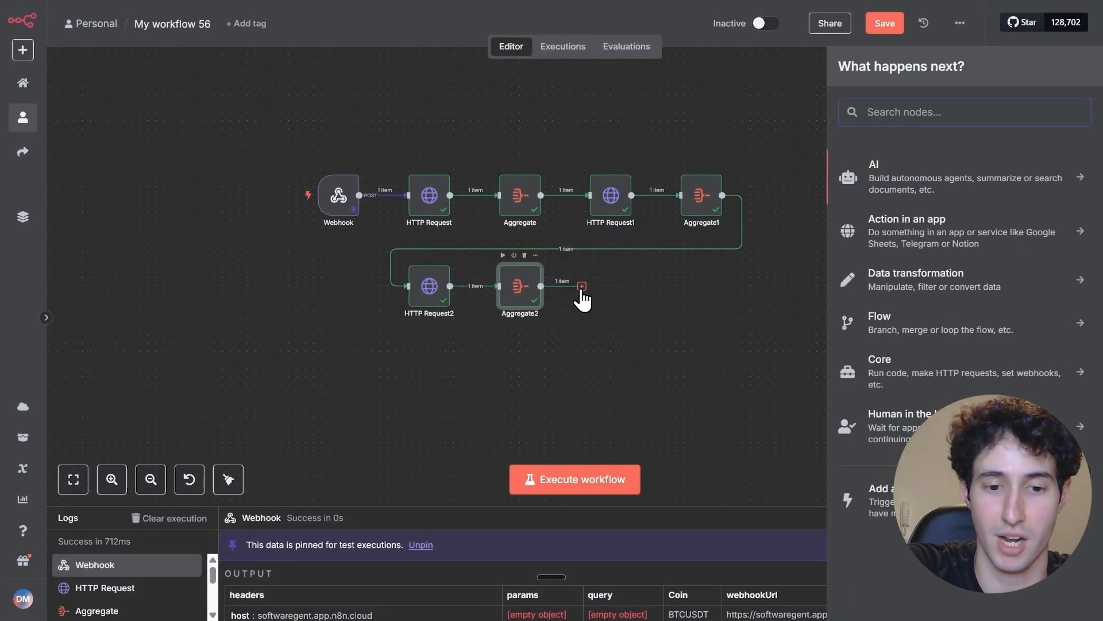
pyautogui.write('http')
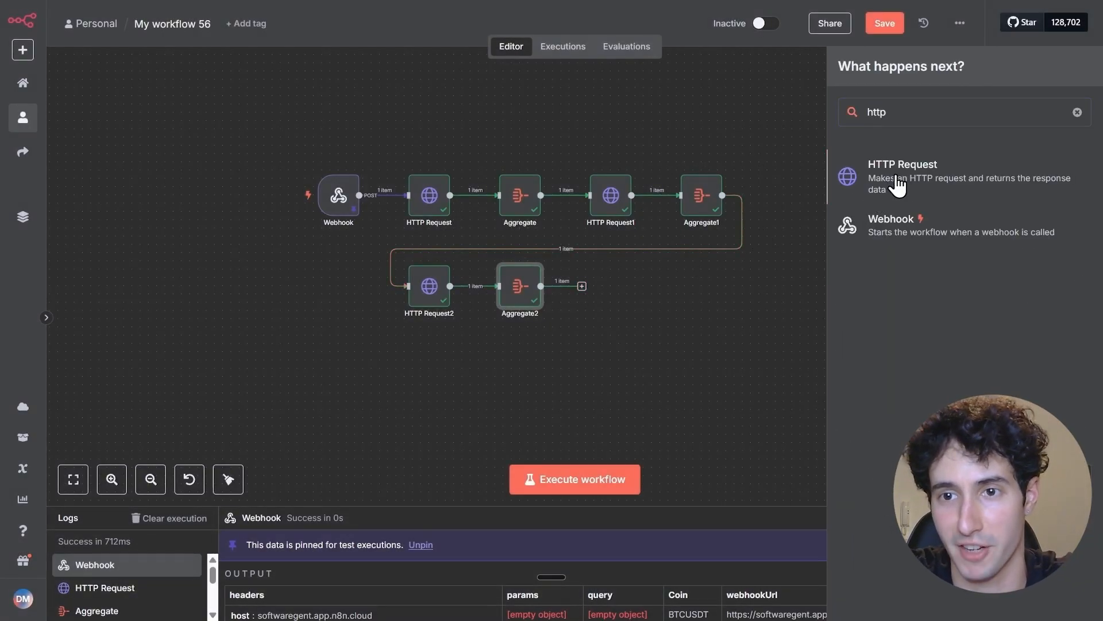
pyautogui.click(897, 186)
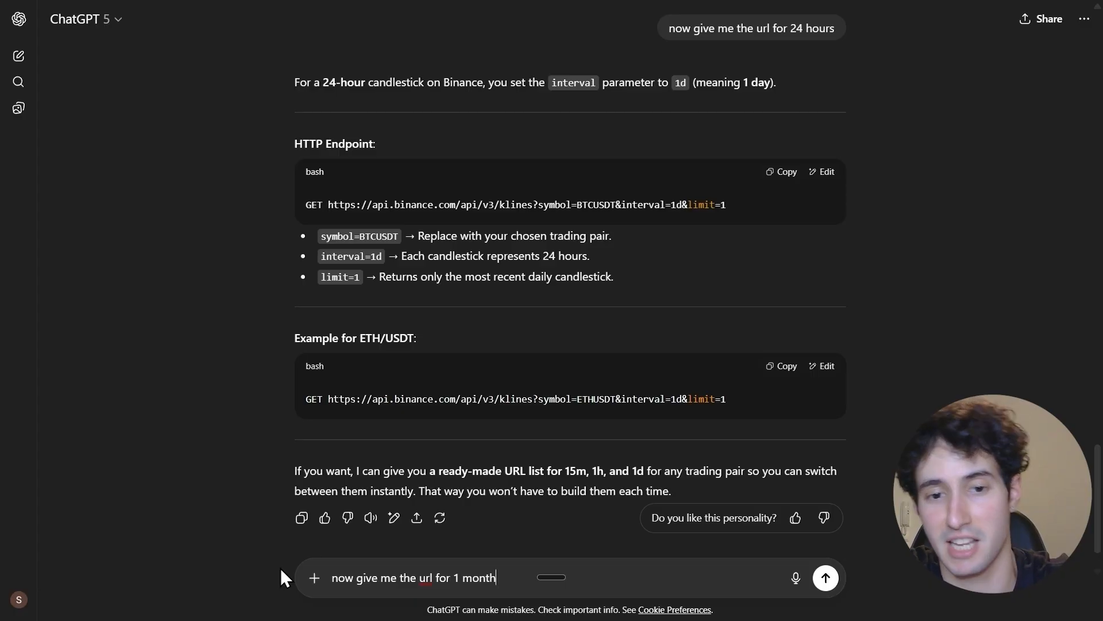
# Ask ChatGPT "now give me the url for 1 month" and copy the Option 2 URL with interval=1d and limit=30, without GET
pyautogui.press('Return')
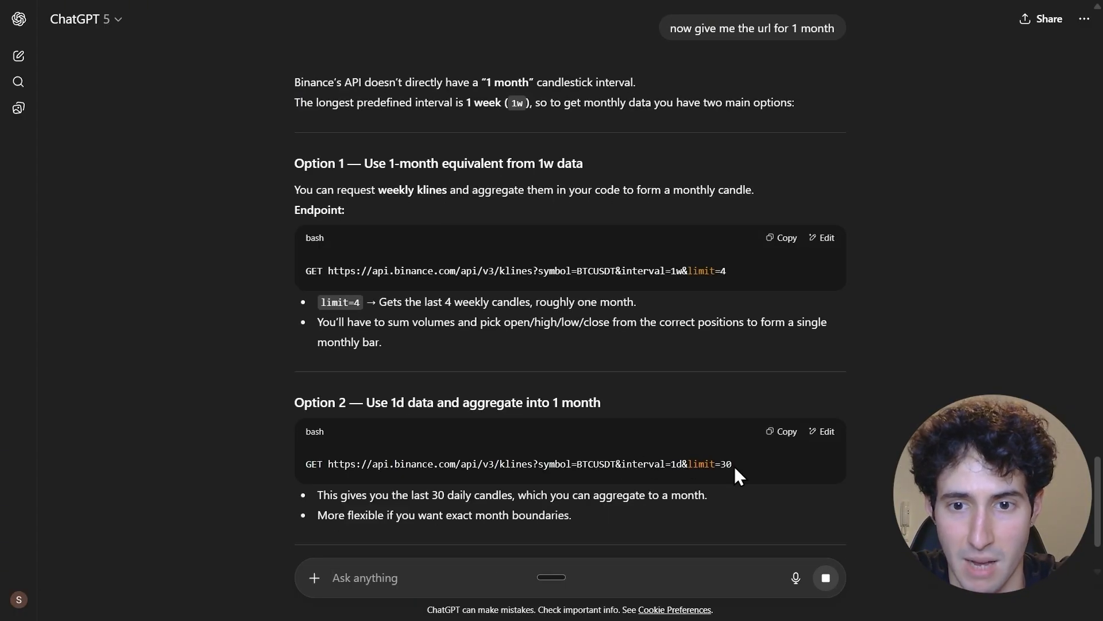
pyautogui.moveTo(734, 467); pyautogui.dragTo(326, 465)
pyautogui.rightClick(356, 465)
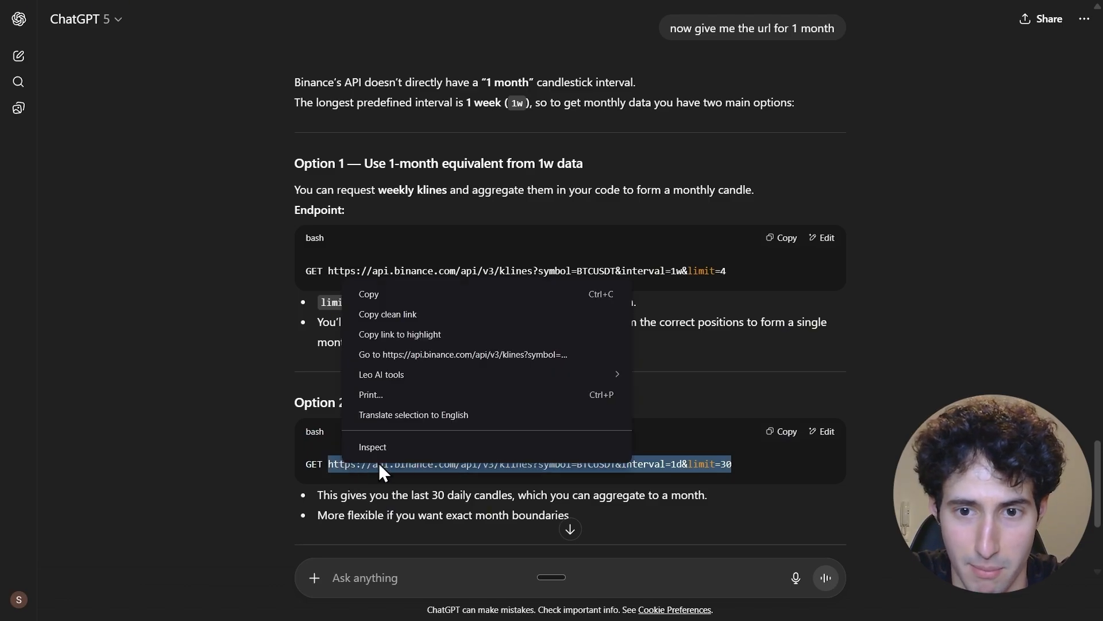
pyautogui.click(395, 297)
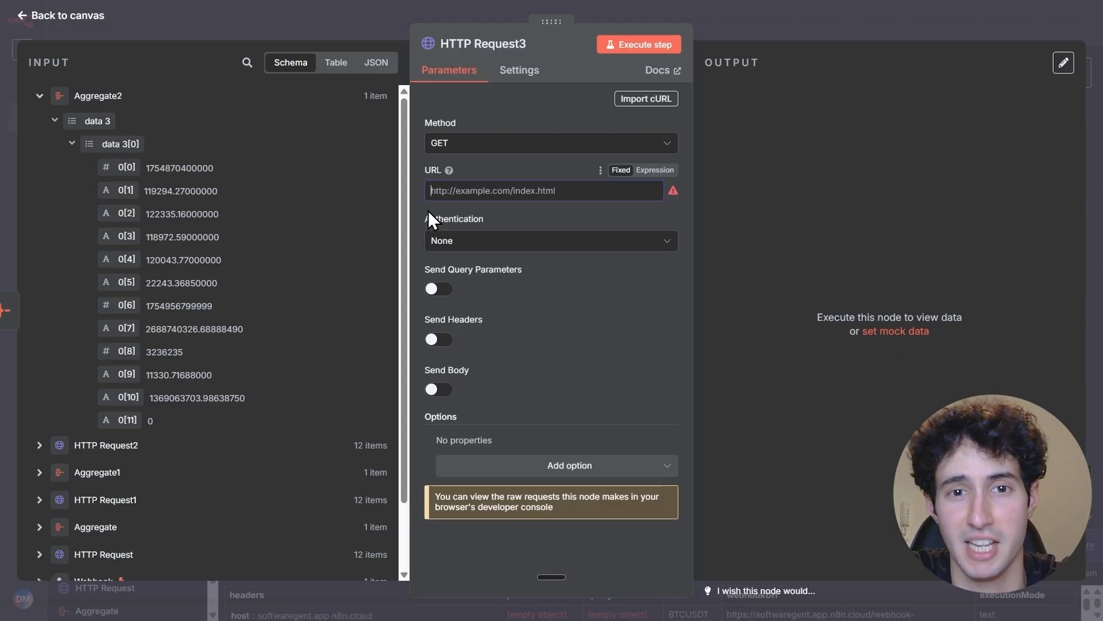
# Use the copied BTCUSDT URL with interval=1d and limit=30 in HTTP Request3 as an expression, and open the expanded expression editor
pyautogui.click(432, 191)
pyautogui.hotkey('ctrl', 'v')
pyautogui.click(656, 171)
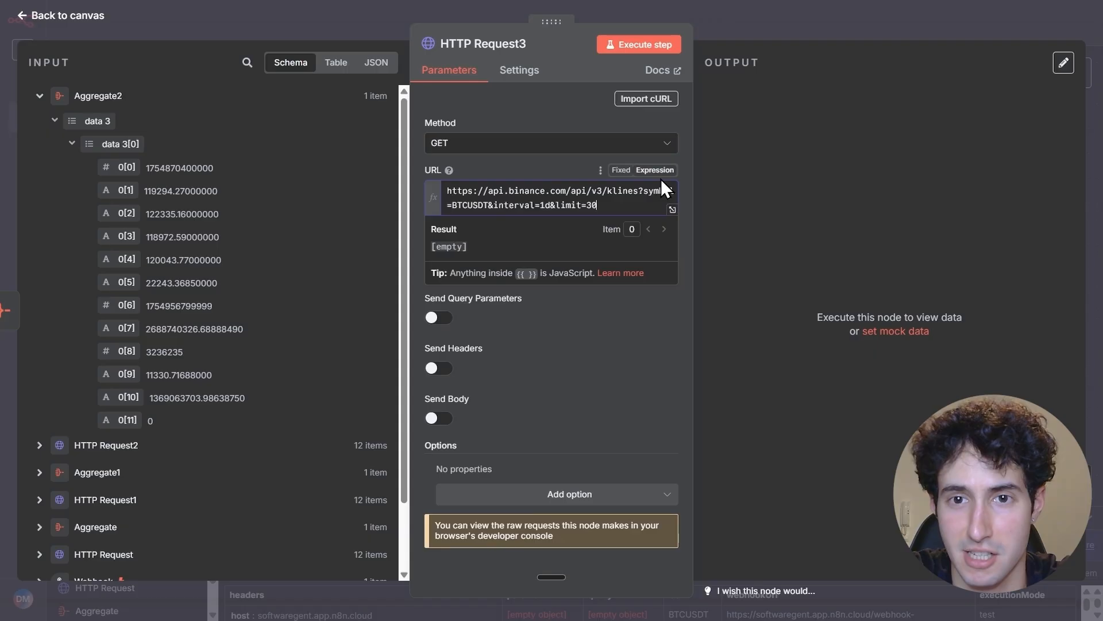
pyautogui.click(673, 221)
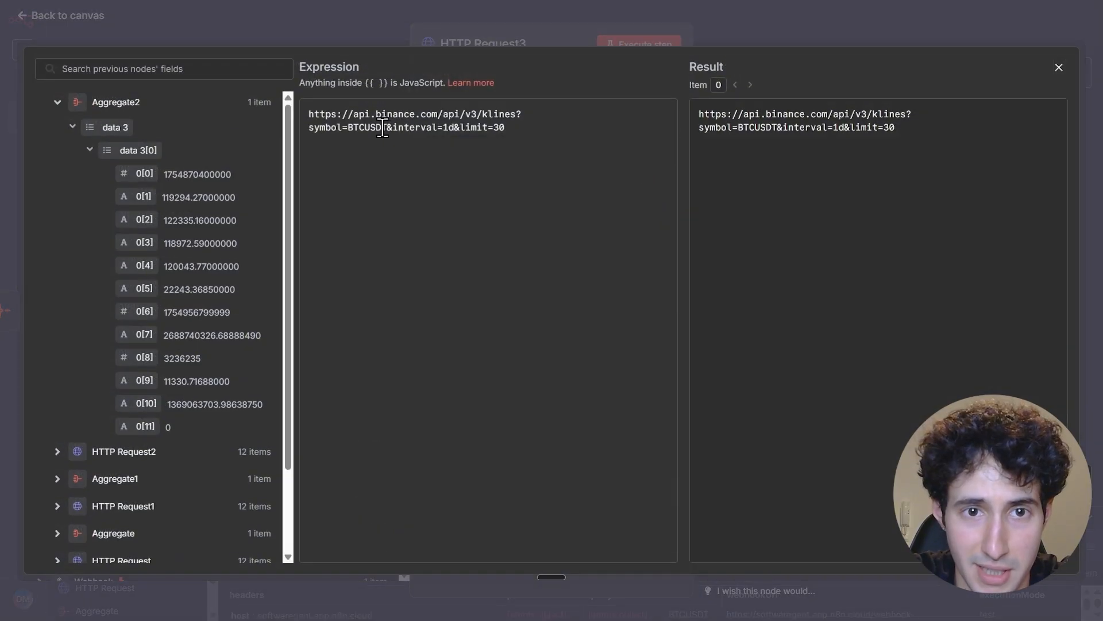
# Replace BTCUSDT in HTTP Request3's URL with the Webhook node's Coin value, execute the node and return to the canvas
pyautogui.moveTo(383, 127); pyautogui.dragTo(348, 127)
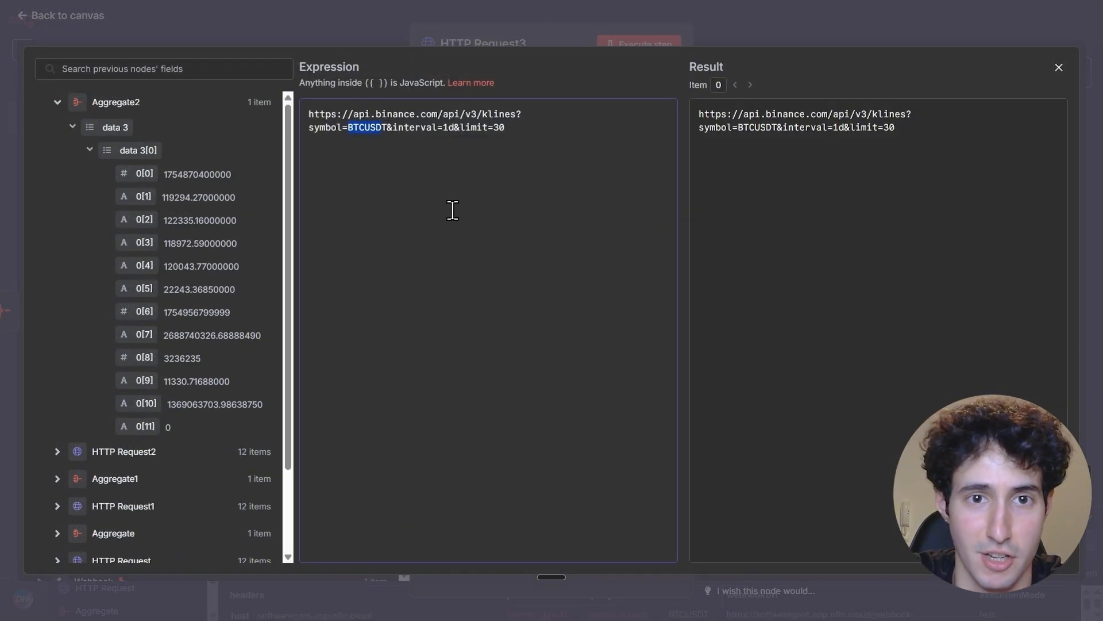
pyautogui.press('BackSpace')
pyautogui.press('Delete')
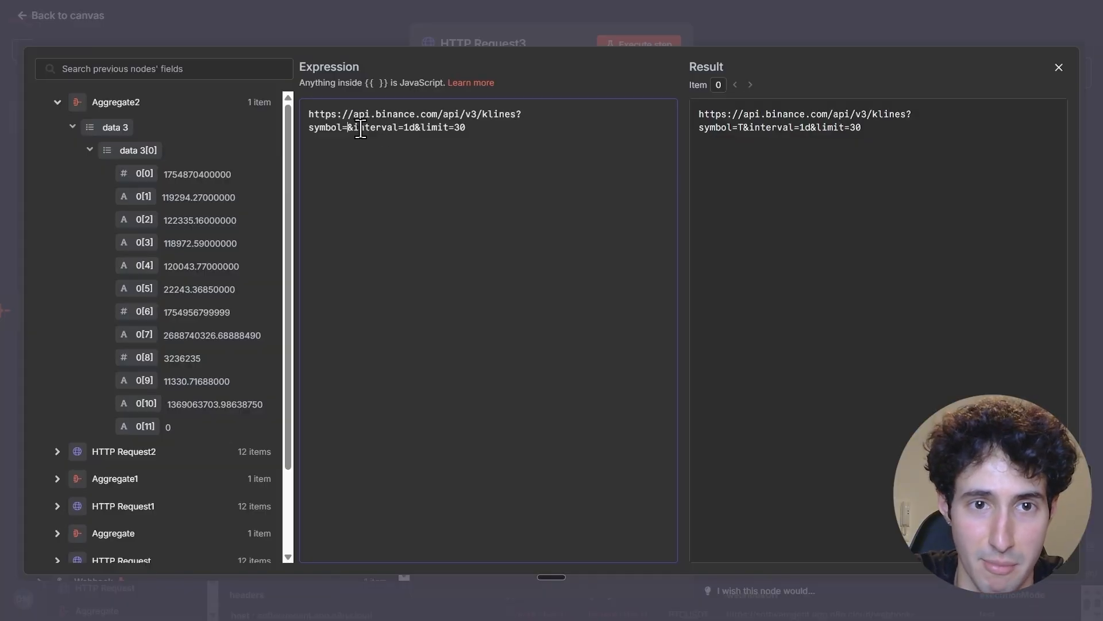
pyautogui.scroll(-3, 208, 454)
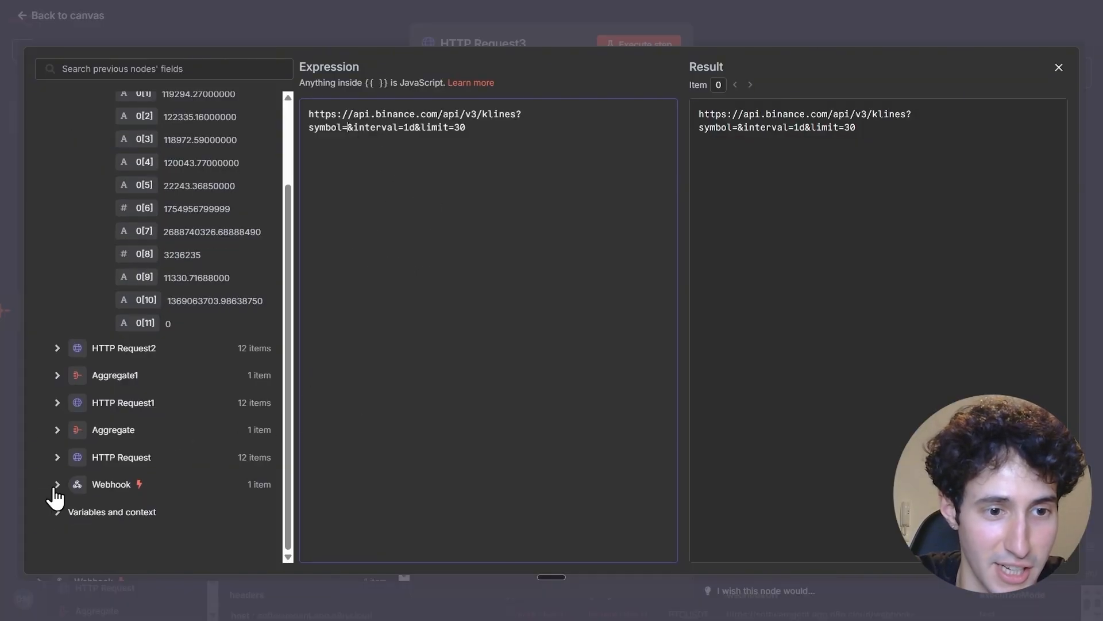
pyautogui.click(56, 485)
pyautogui.scroll(-10, 151, 472)
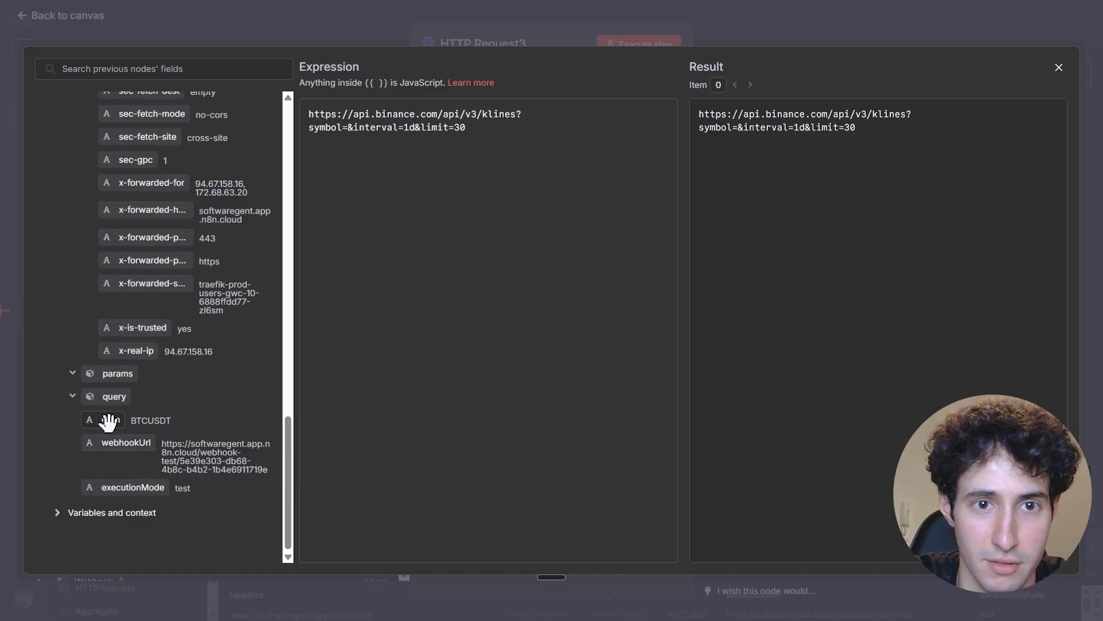
pyautogui.moveTo(108, 421); pyautogui.dragTo(348, 129)
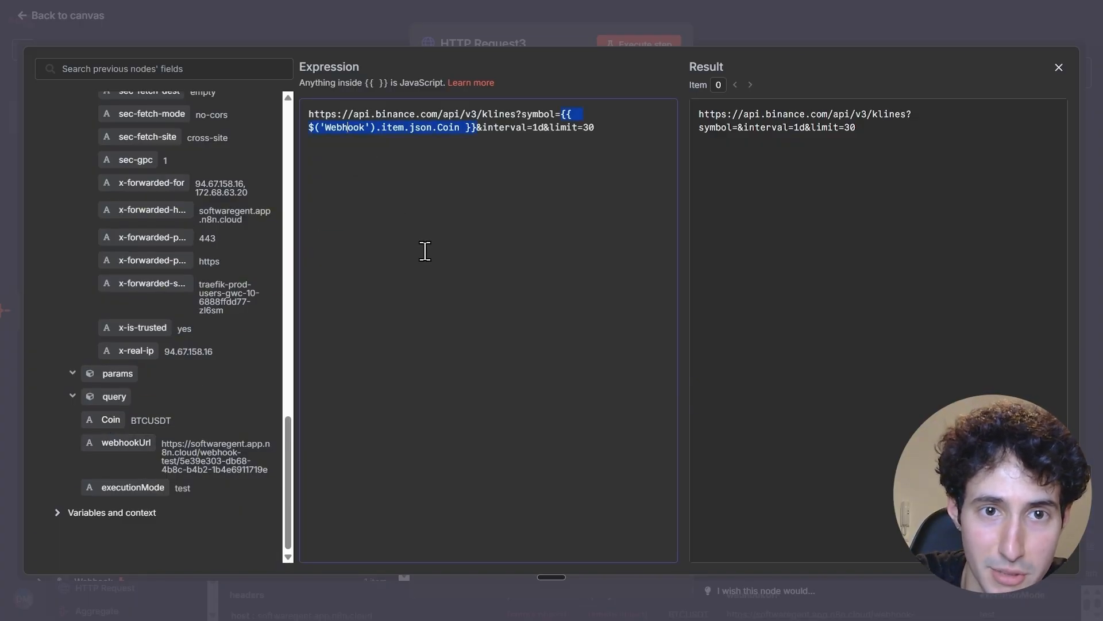
pyautogui.click(1056, 70)
pyautogui.click(659, 46)
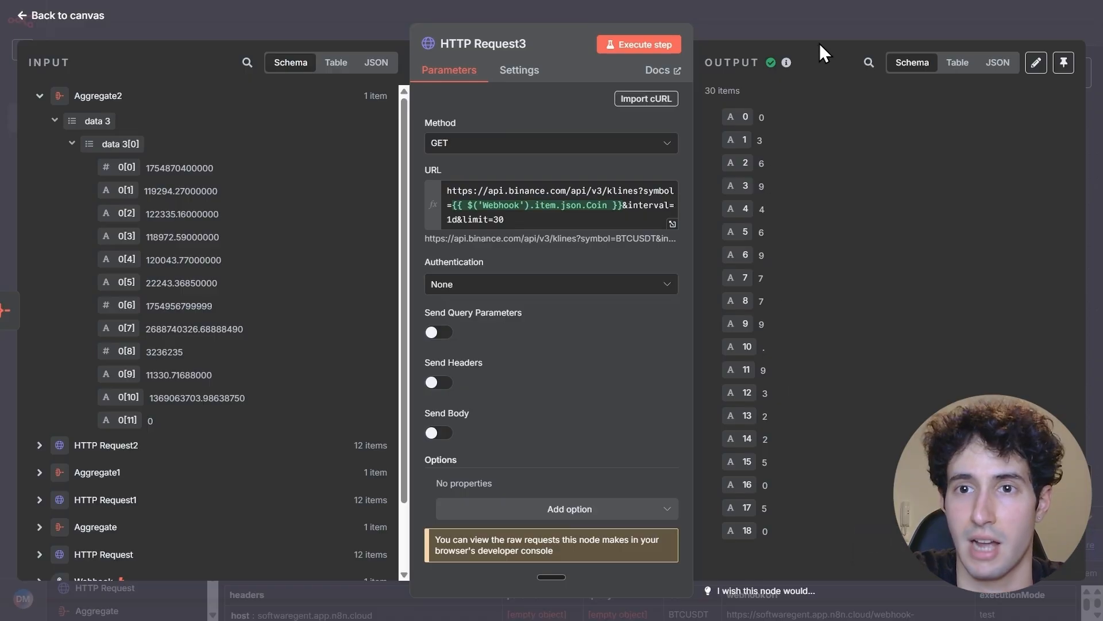
pyautogui.click(834, 28)
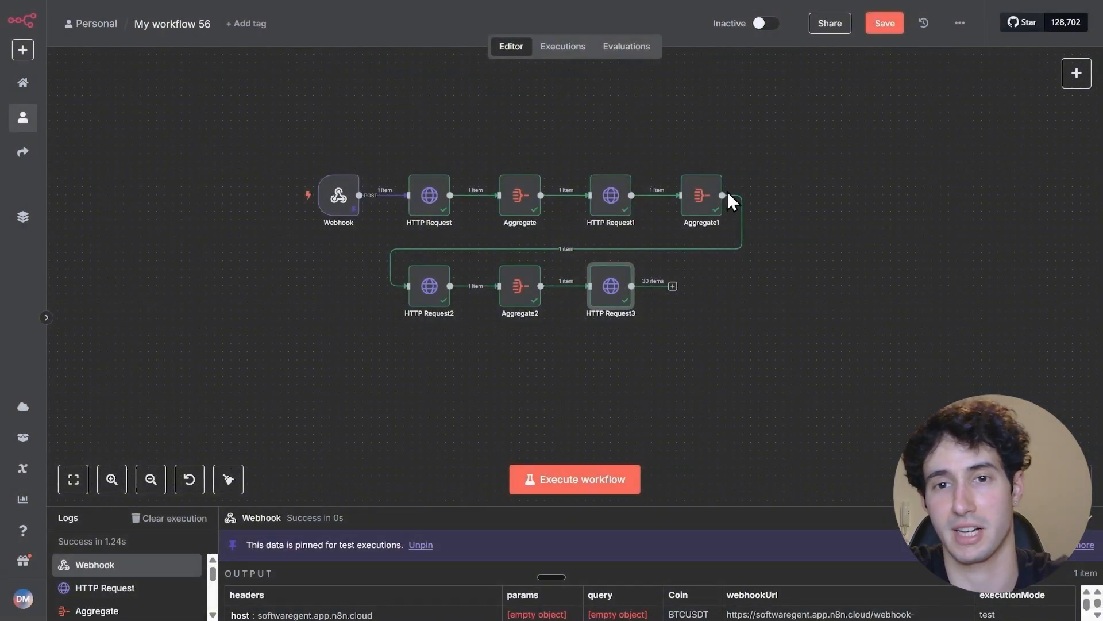
# Add an Aggregate node after HTTP Request3
pyautogui.click(673, 286)
pyautogui.write('ag')
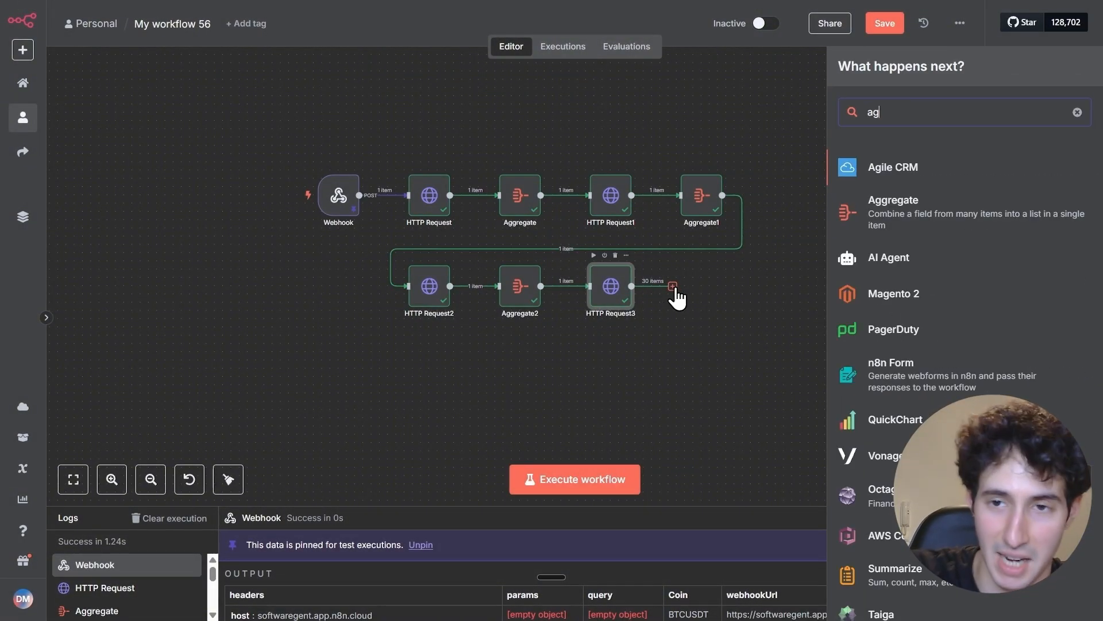
pyautogui.click(843, 195)
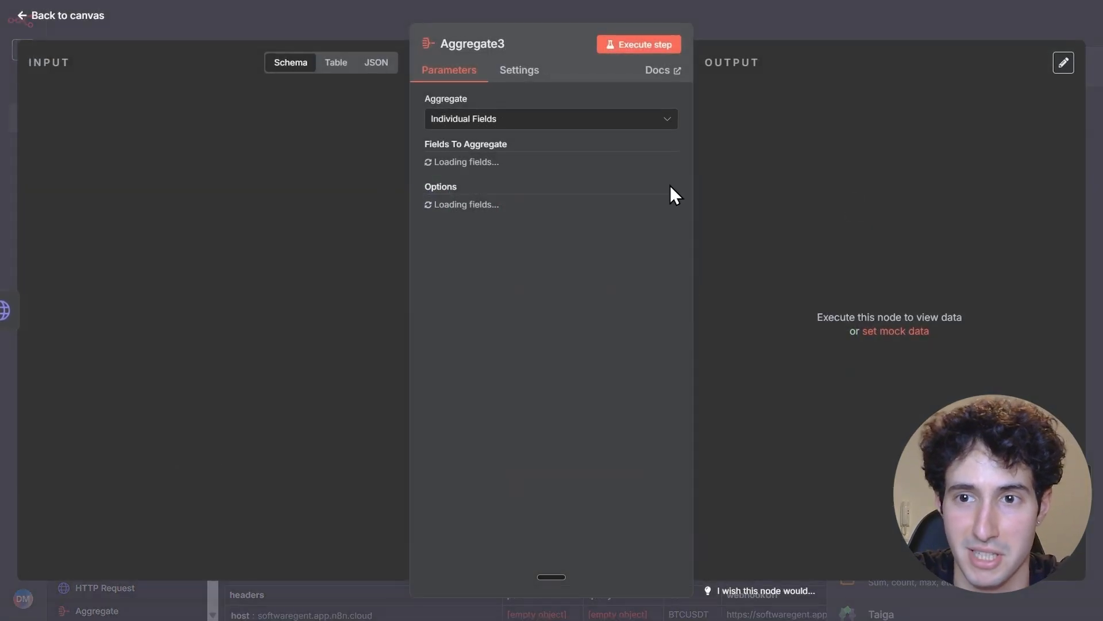
# Set Aggregate3 to combine All Item Data (Into a Single List) into the output field data 4, execute it and review the output
pyautogui.click(463, 121)
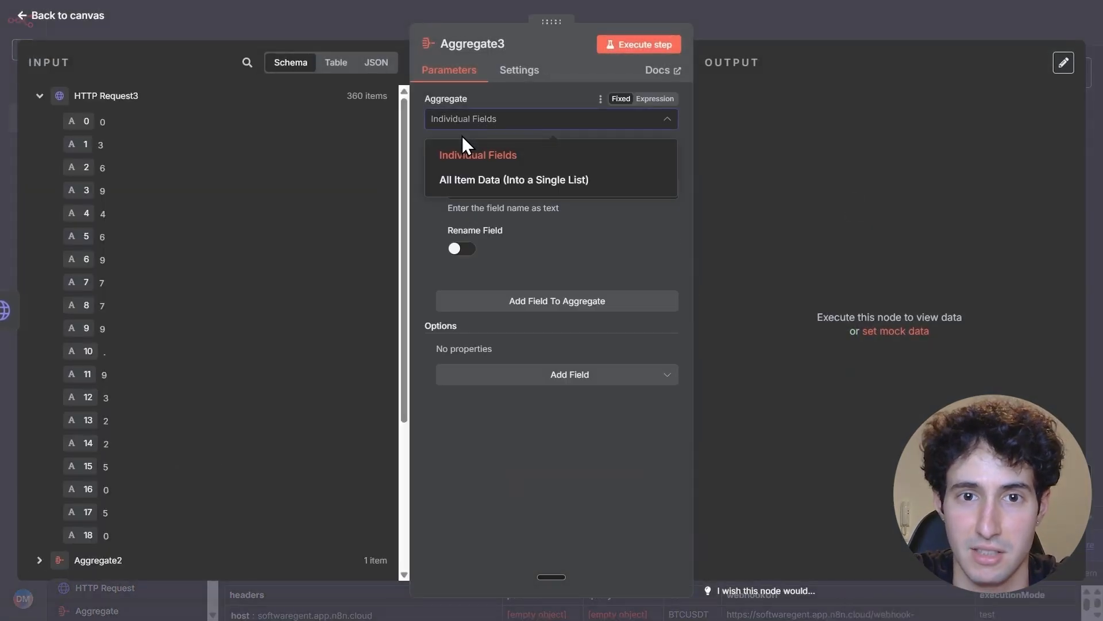
pyautogui.click(477, 181)
pyautogui.click(479, 166)
pyautogui.write('4')
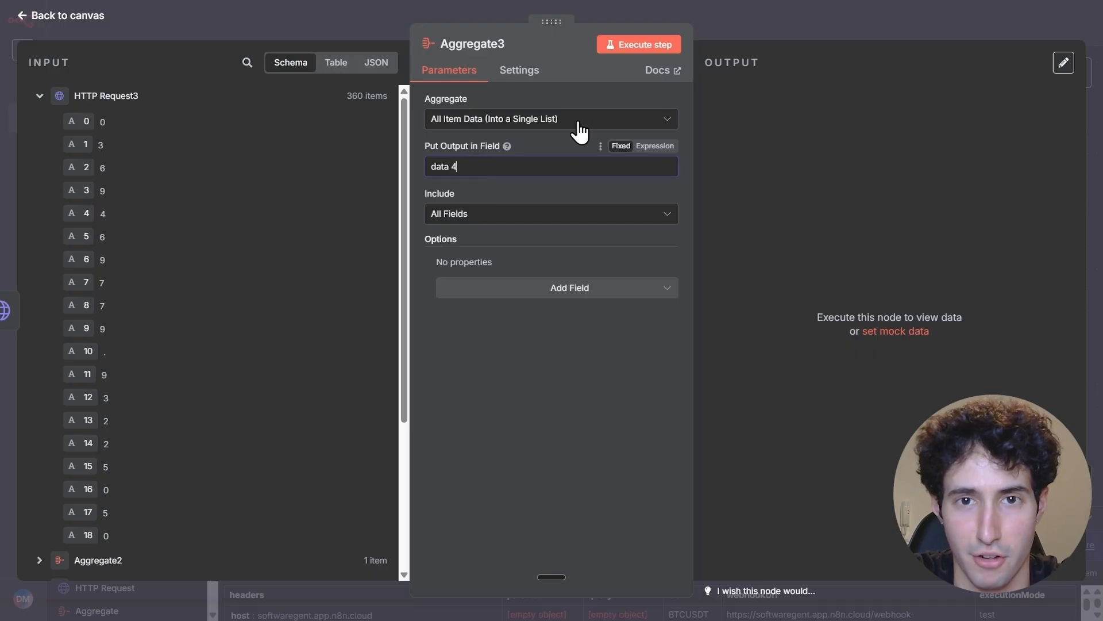
pyautogui.click(660, 45)
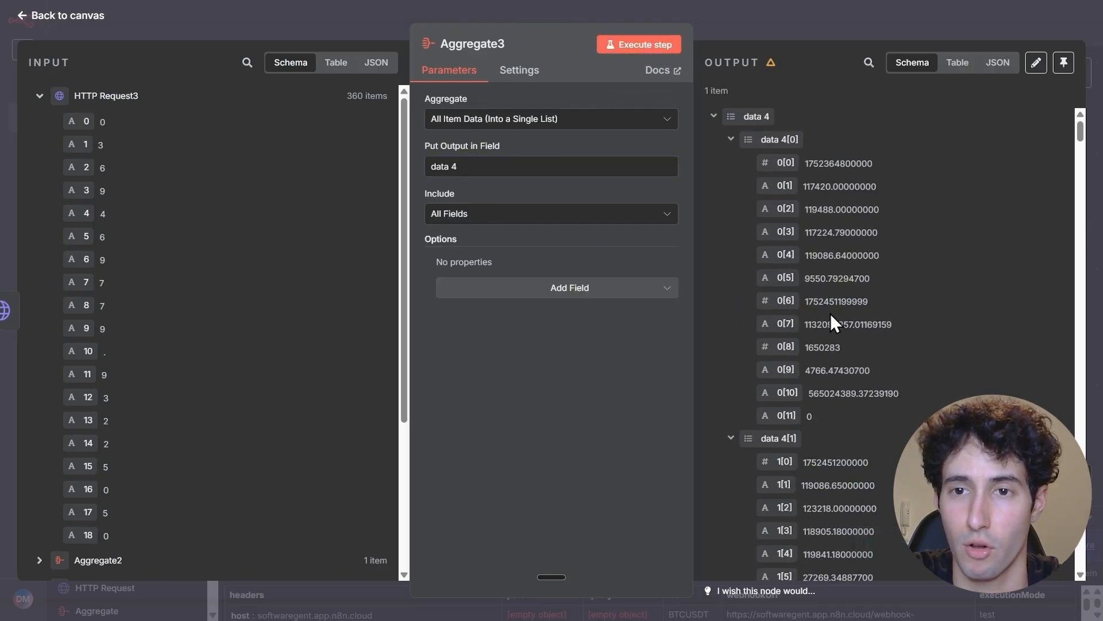
pyautogui.scroll(-3, 770, 312)
pyautogui.scroll(3, 816, 259)
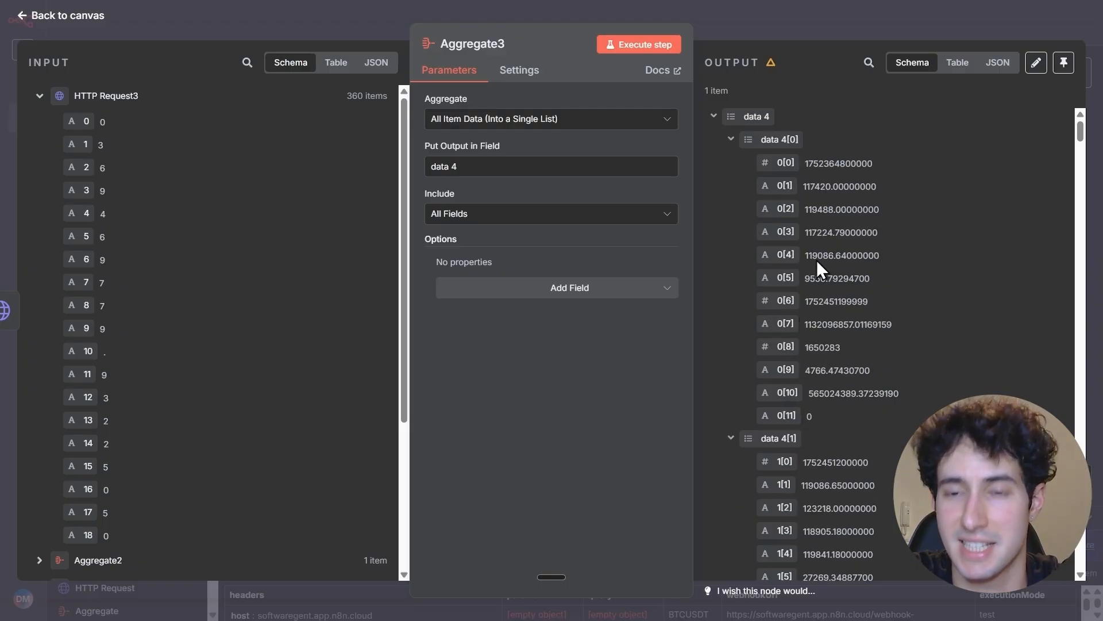
pyautogui.click(731, 139)
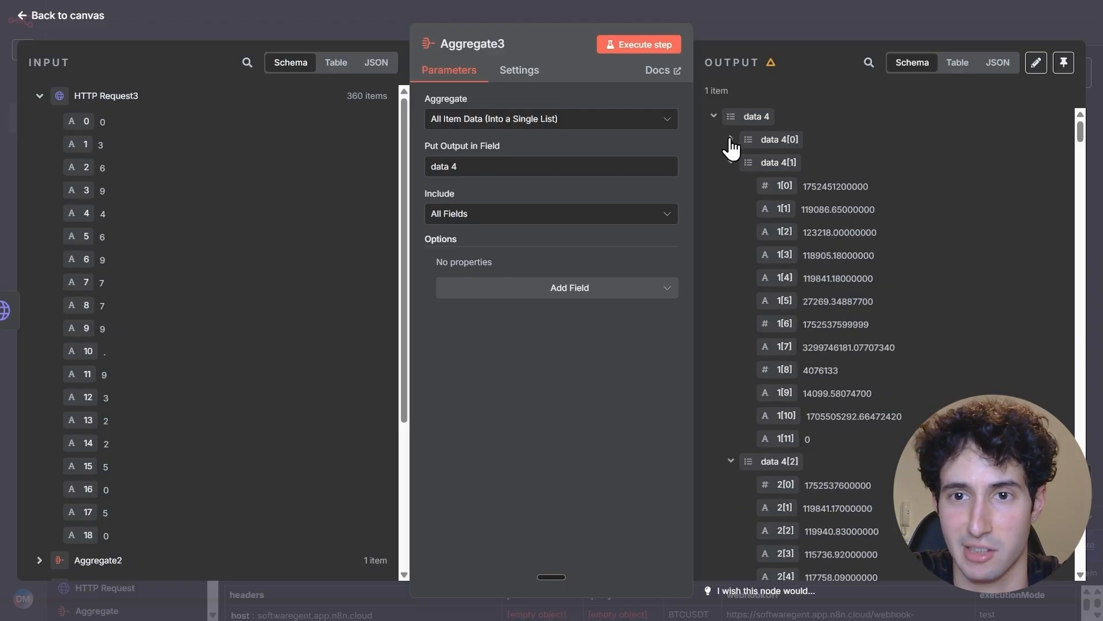
# Return to the canvas and add an HTTP Request node after Aggregate3
pyautogui.click(802, 30)
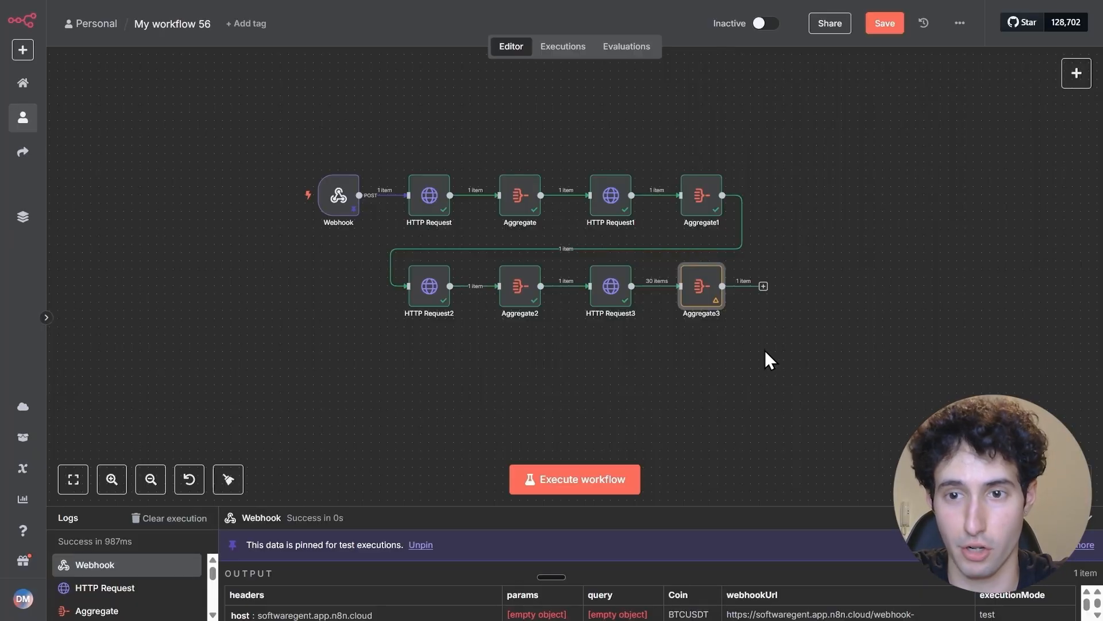
pyautogui.click(763, 287)
pyautogui.write('http')
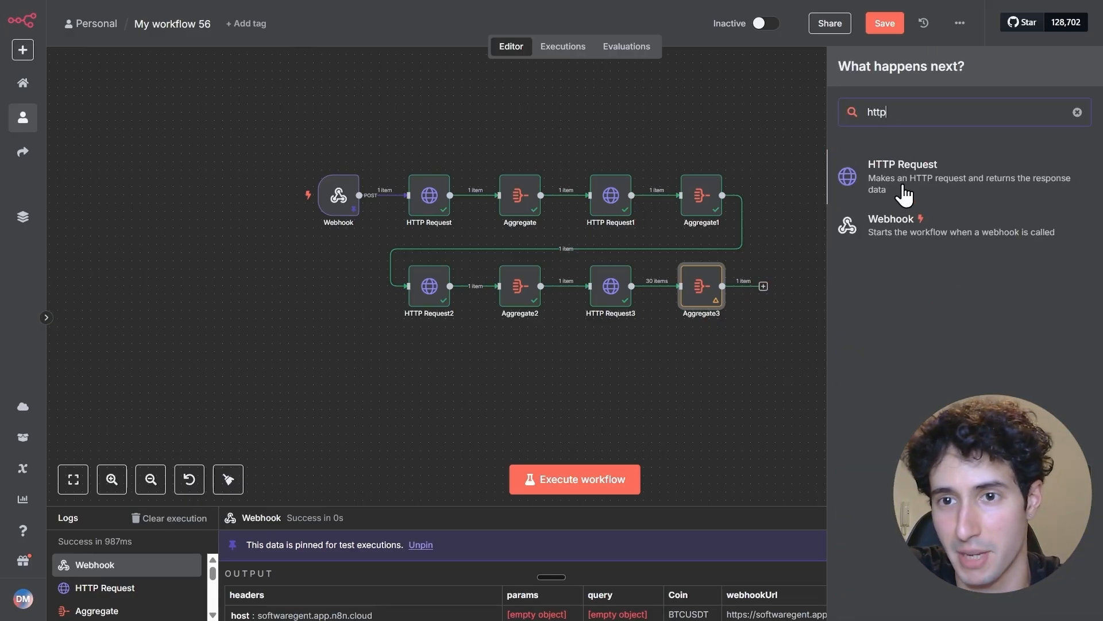
pyautogui.click(904, 194)
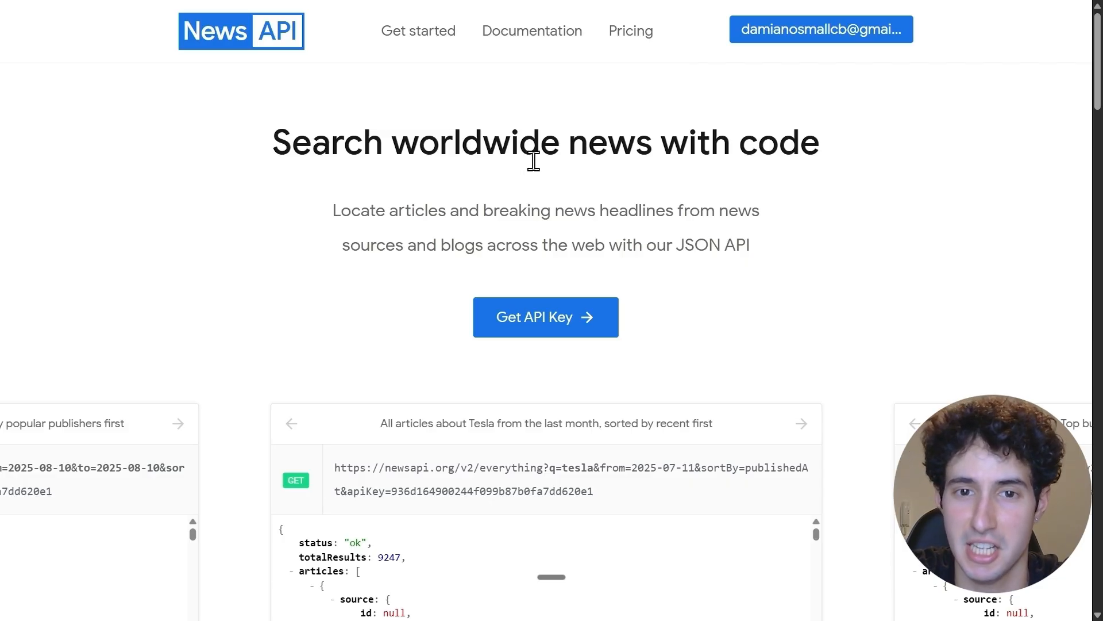
# Switch to the News API website and open the documentation's Get started section on searching for news articles
pyautogui.click(549, 324)
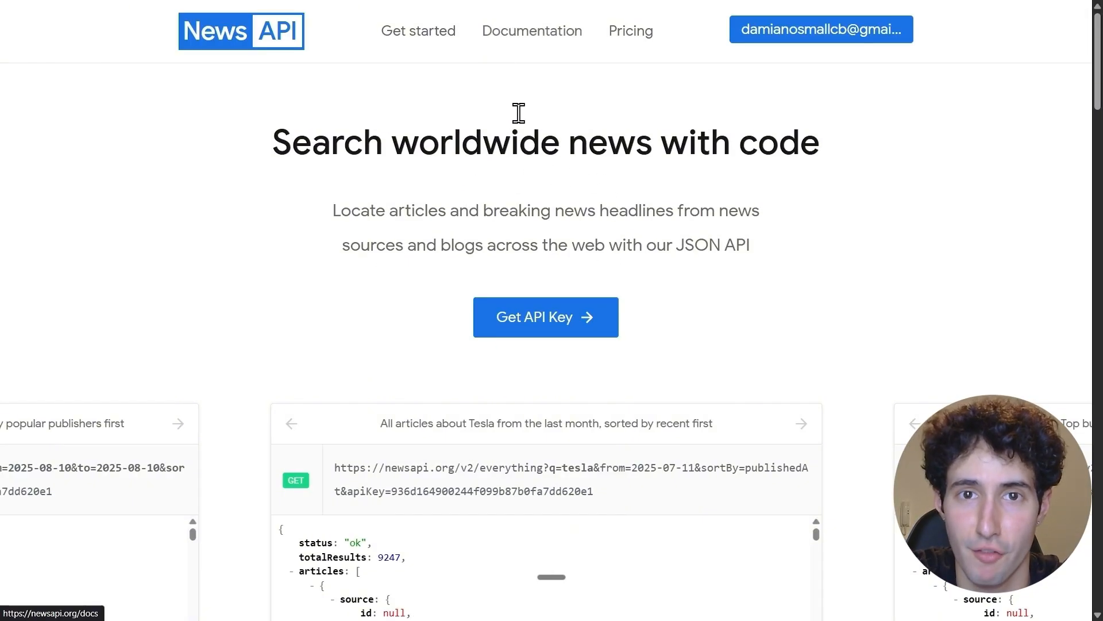
pyautogui.click(533, 41)
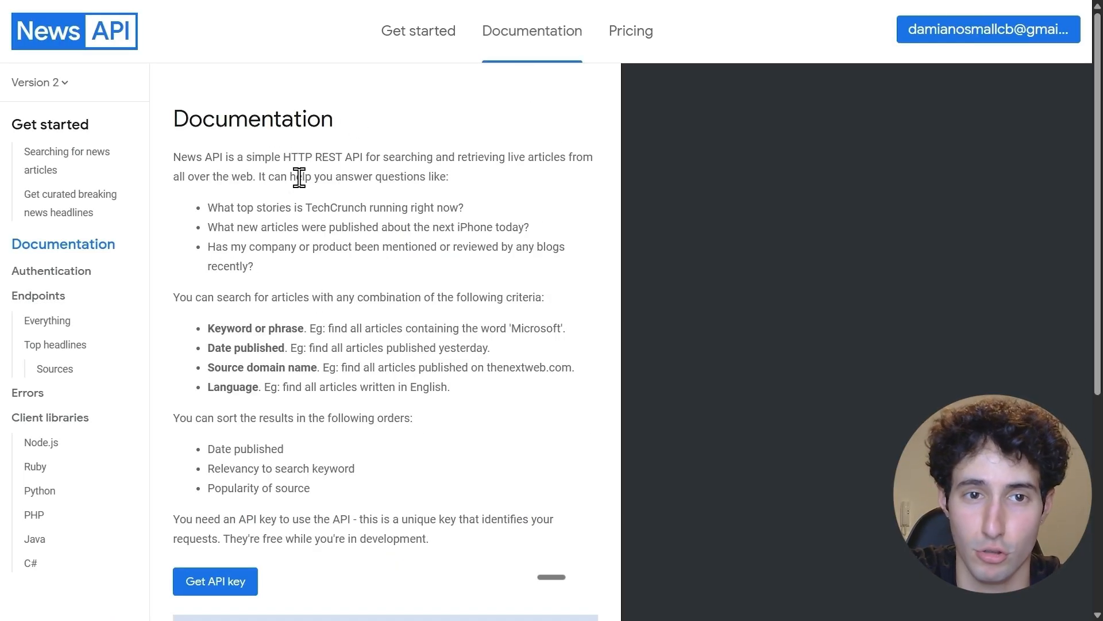
pyautogui.scroll(-4, 299, 177)
pyautogui.scroll(3, 256, 266)
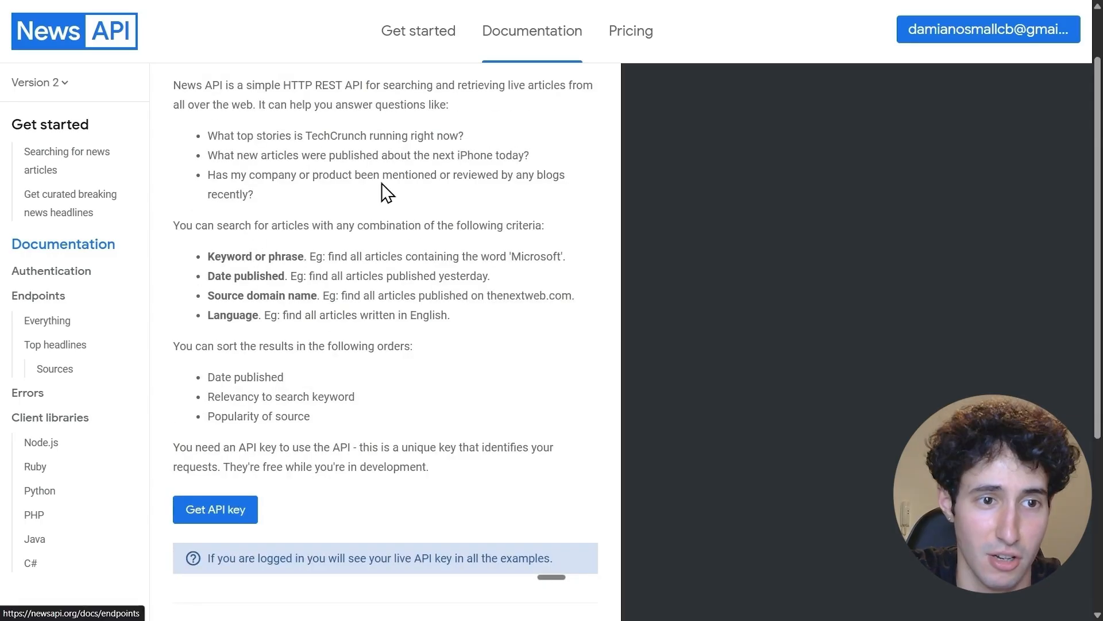
pyautogui.click(51, 125)
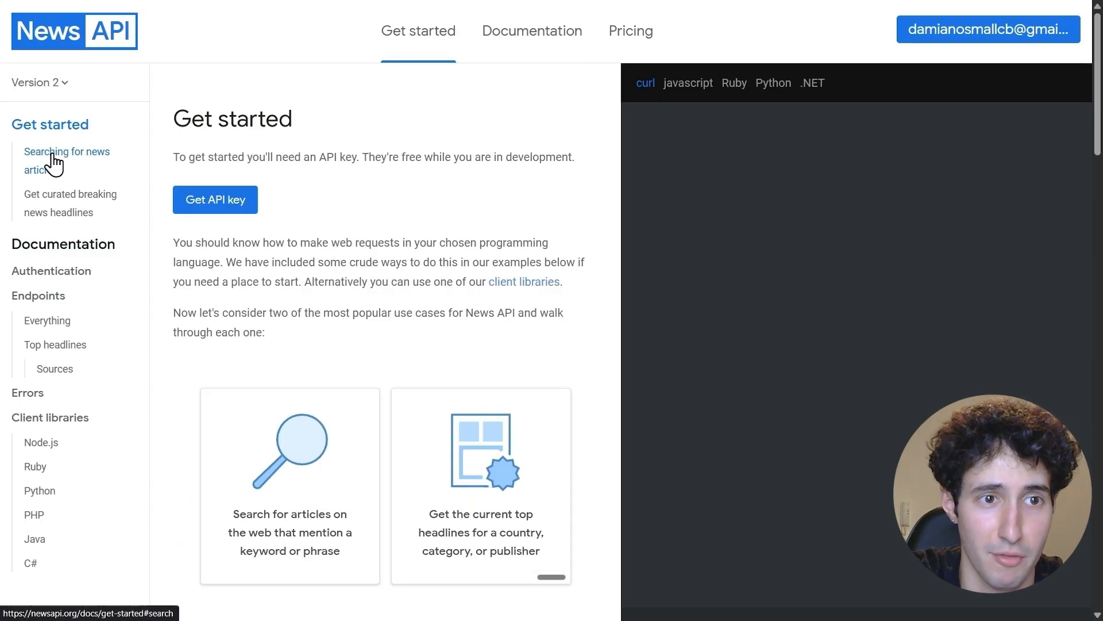
pyautogui.click(53, 164)
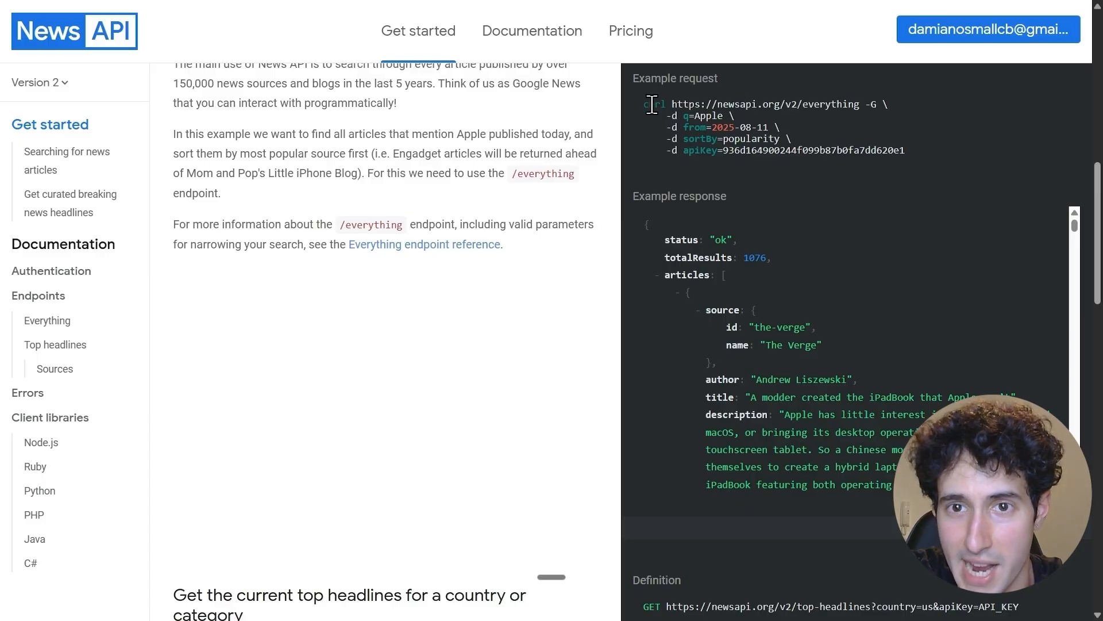
# Copy the complete example curl request for the /v2/everything endpoint
pyautogui.moveTo(640, 102); pyautogui.dragTo(918, 149)
pyautogui.hotkey('ctrl', 'c')
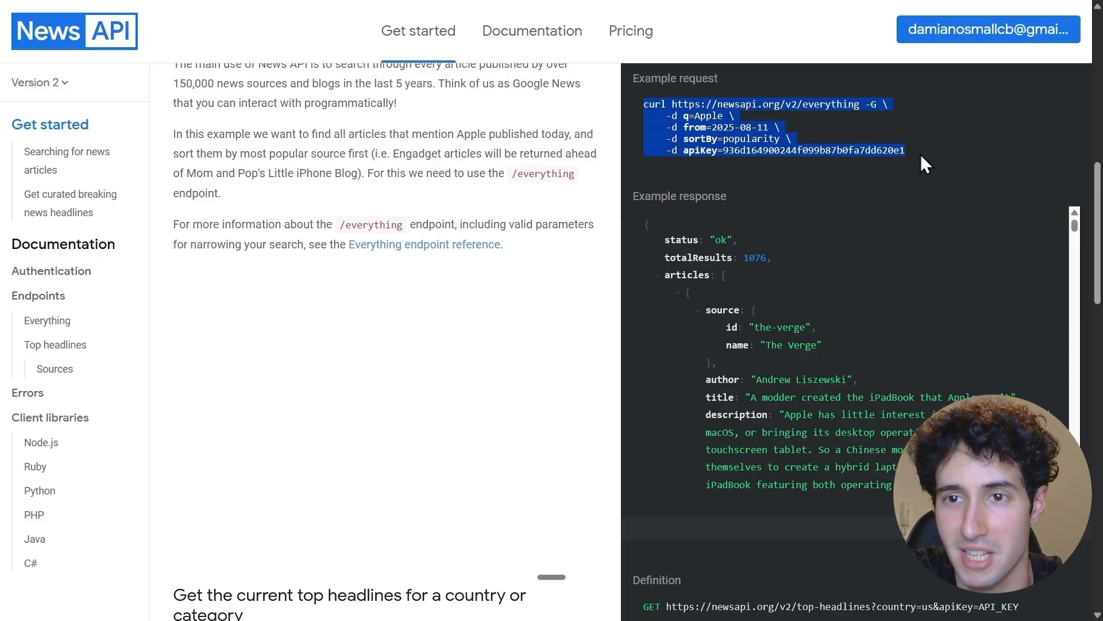
pyautogui.rightClick(725, 145)
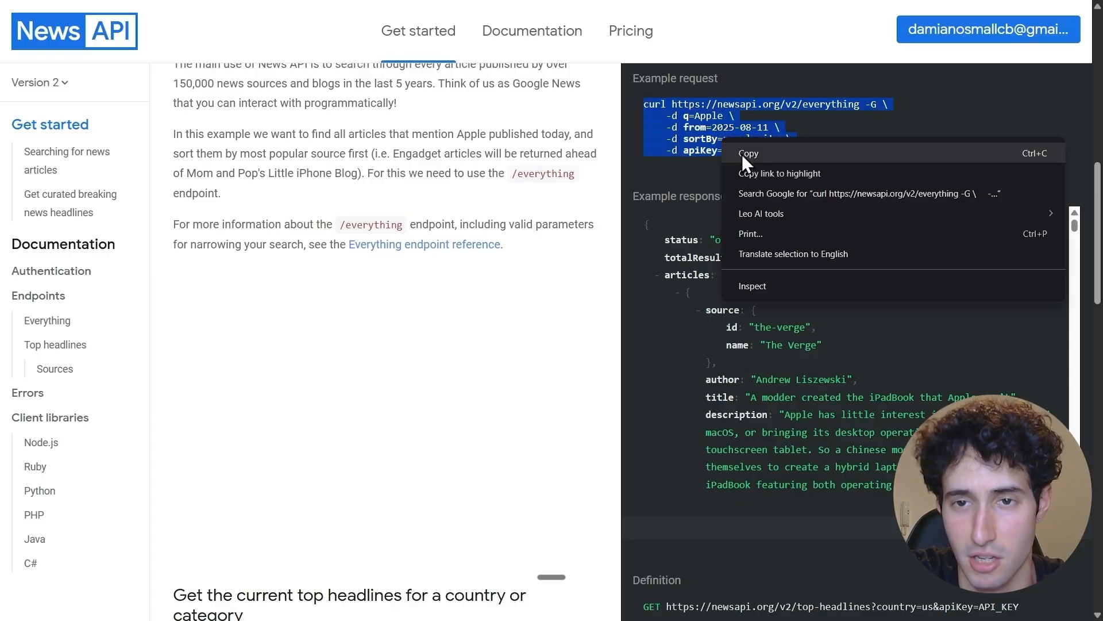
pyautogui.click(747, 153)
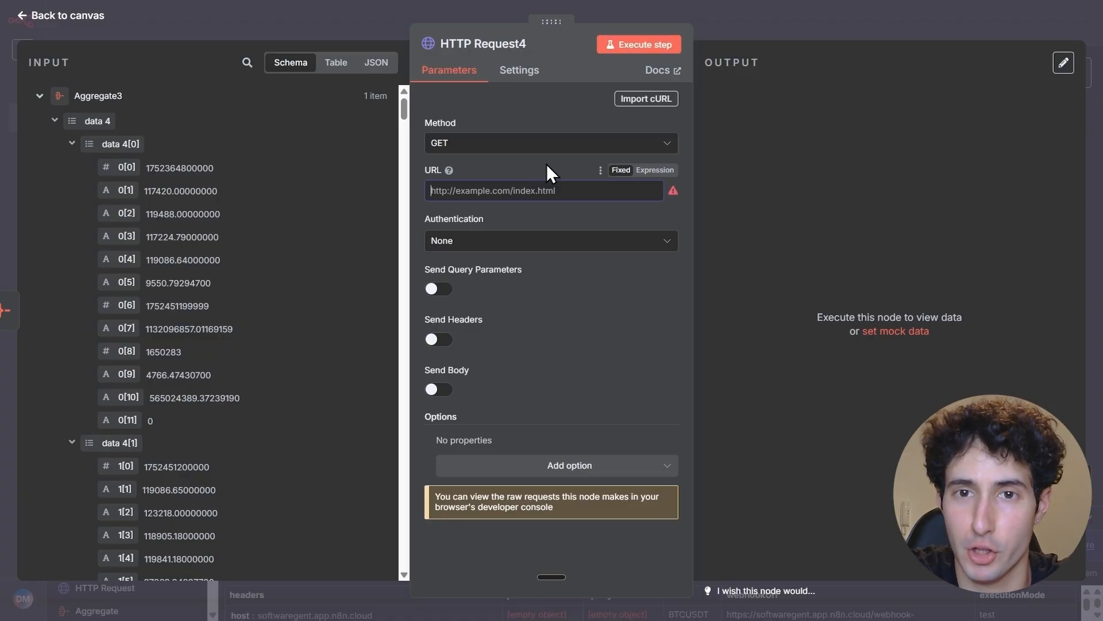
# Back in n8n, import the copied News API cURL command, including its apiKey parameter, into HTTP Request4
pyautogui.click(646, 99)
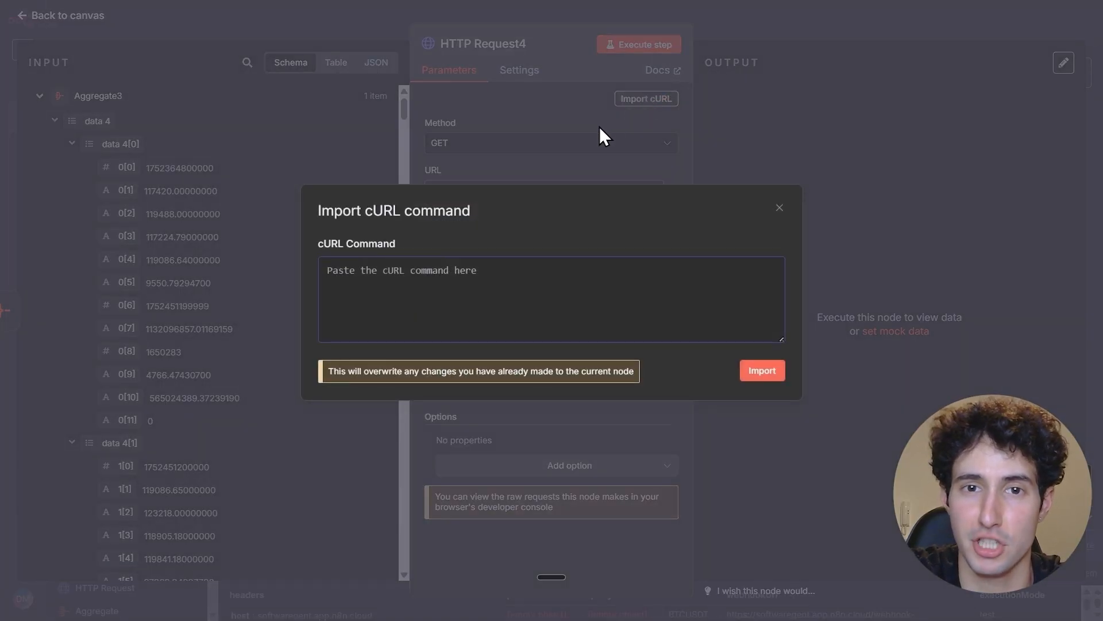
pyautogui.hotkey('ctrl', 'v')
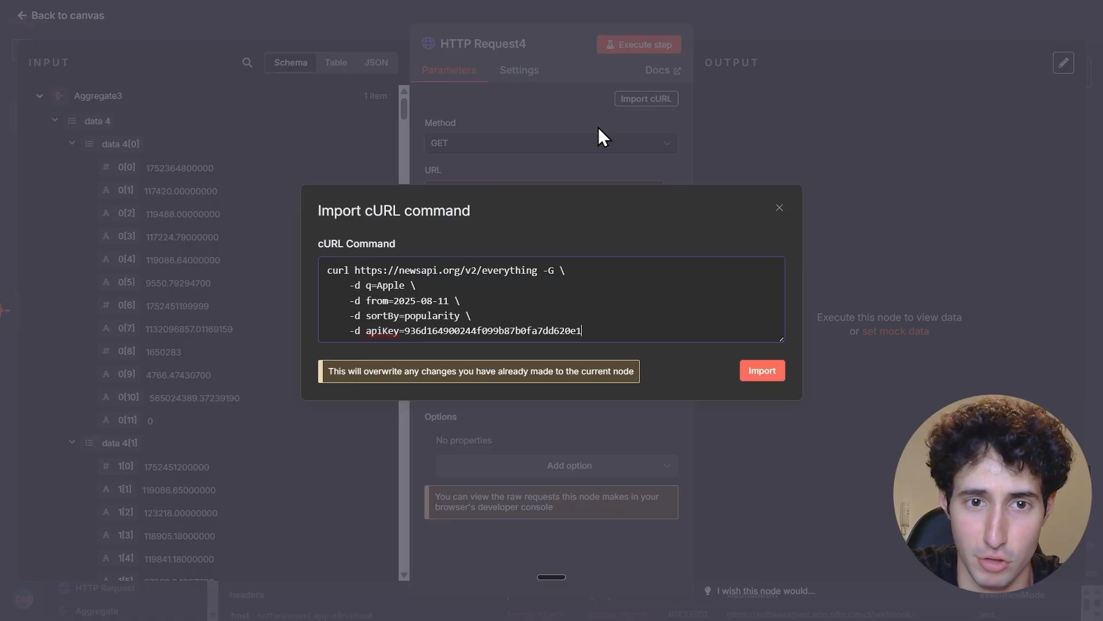
pyautogui.click(755, 376)
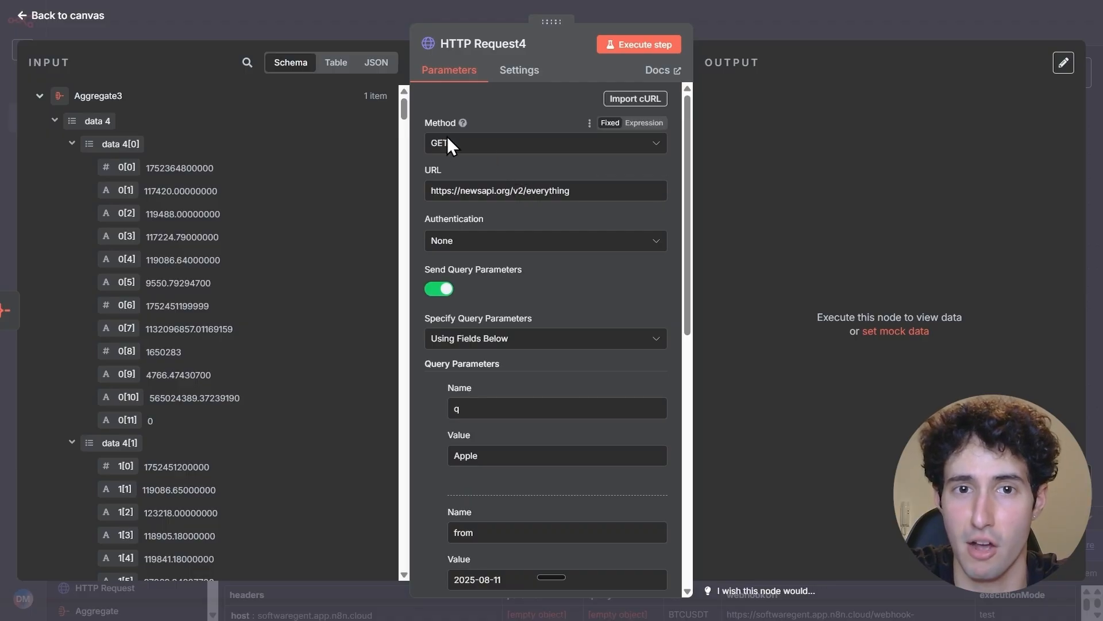
# Replace the q query parameter's value with "Crypto OR Bitcoin OR"
pyautogui.scroll(-2, 468, 339)
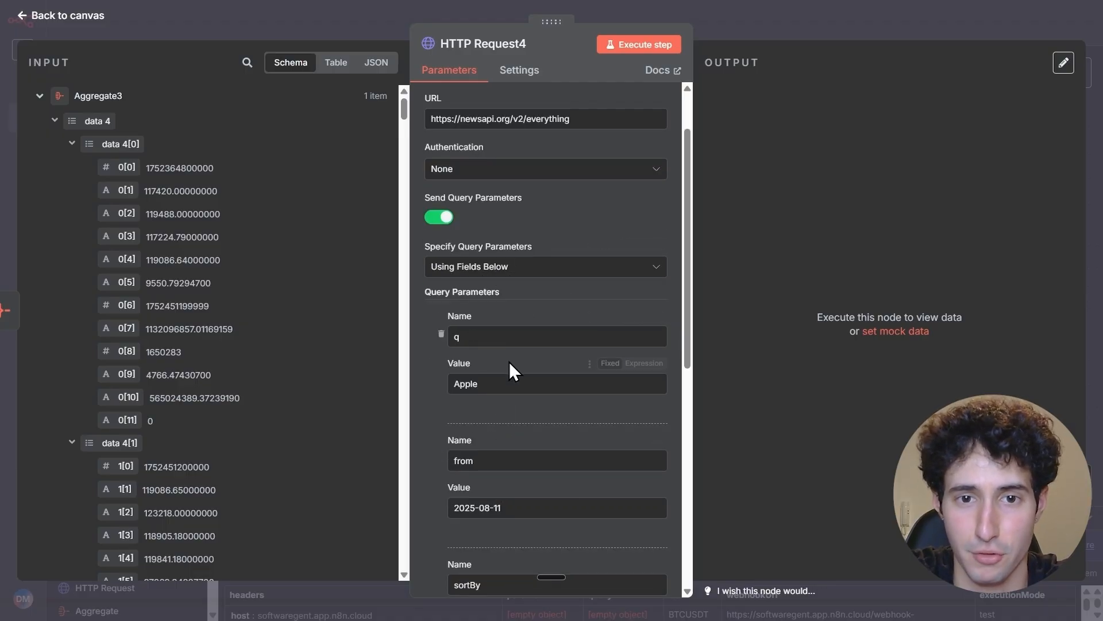
pyautogui.scroll(-2, 509, 361)
pyautogui.scroll(2, 499, 326)
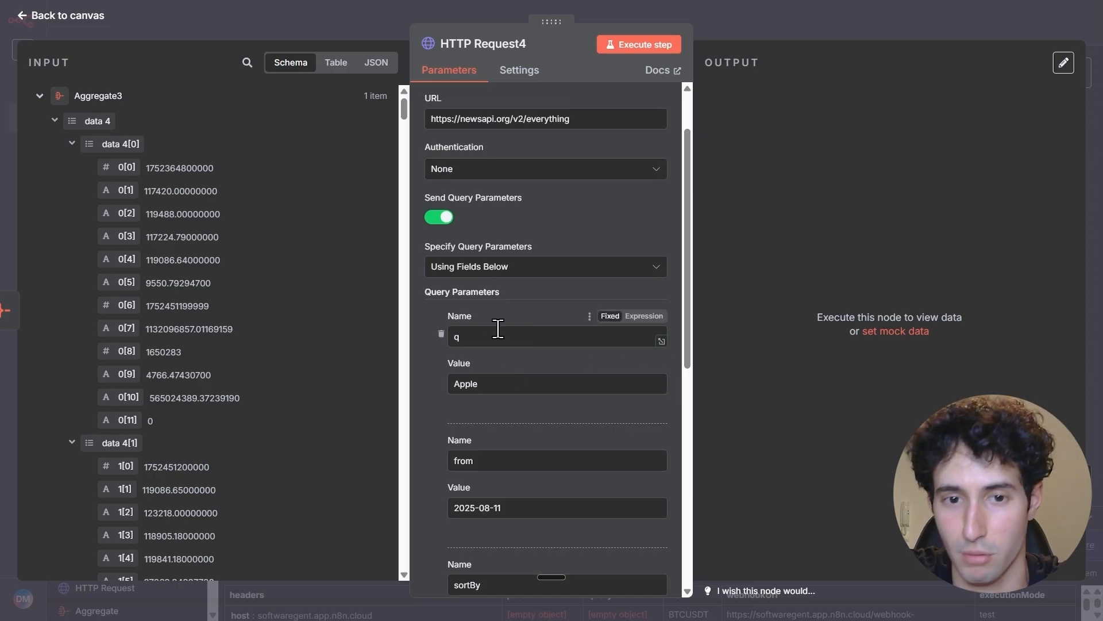
pyautogui.scroll(-2, 498, 327)
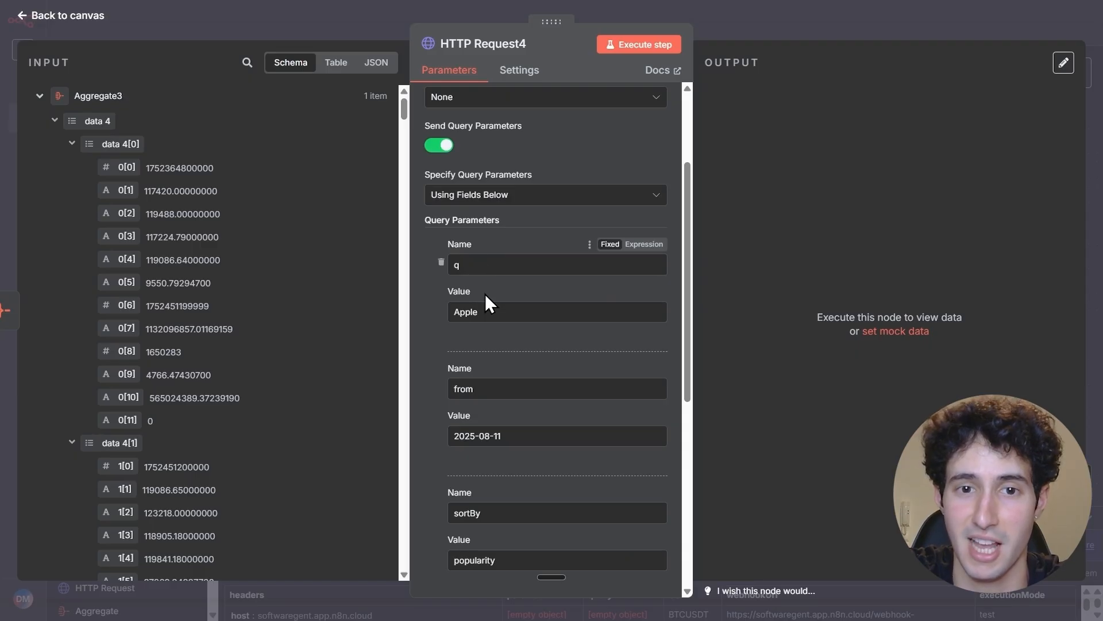
pyautogui.moveTo(492, 311); pyautogui.dragTo(439, 317)
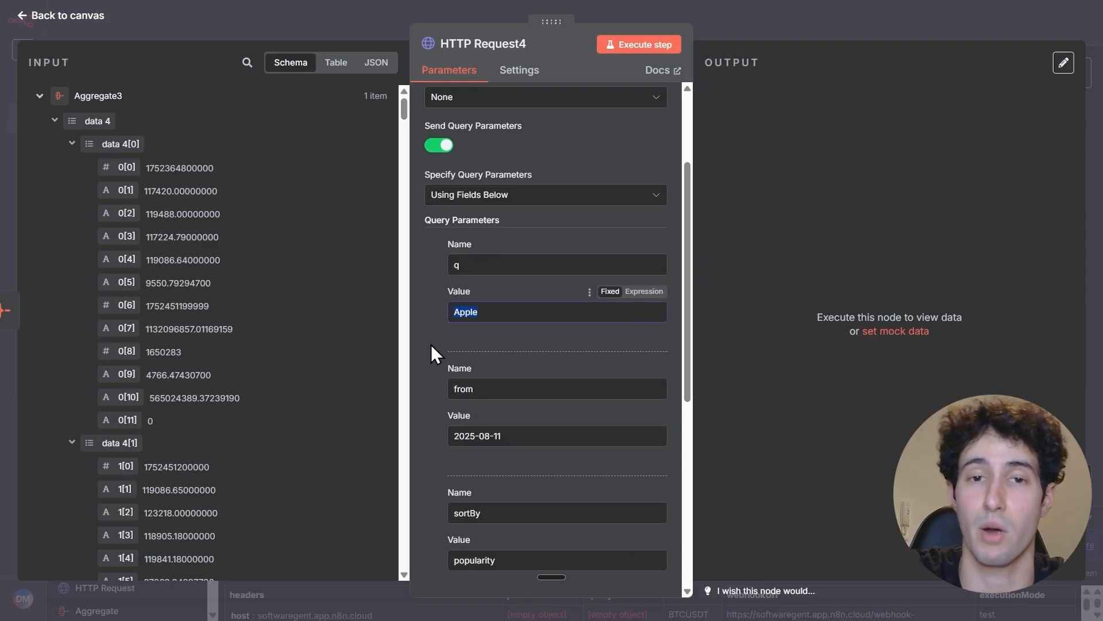
pyautogui.press('BackSpace')
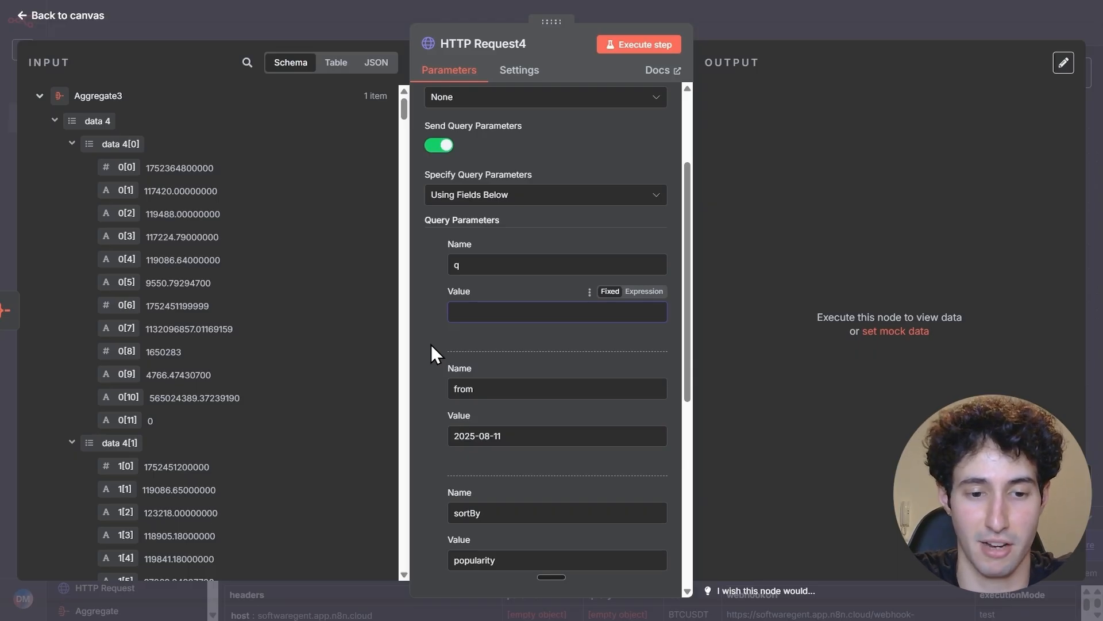
pyautogui.write('Crypto O')
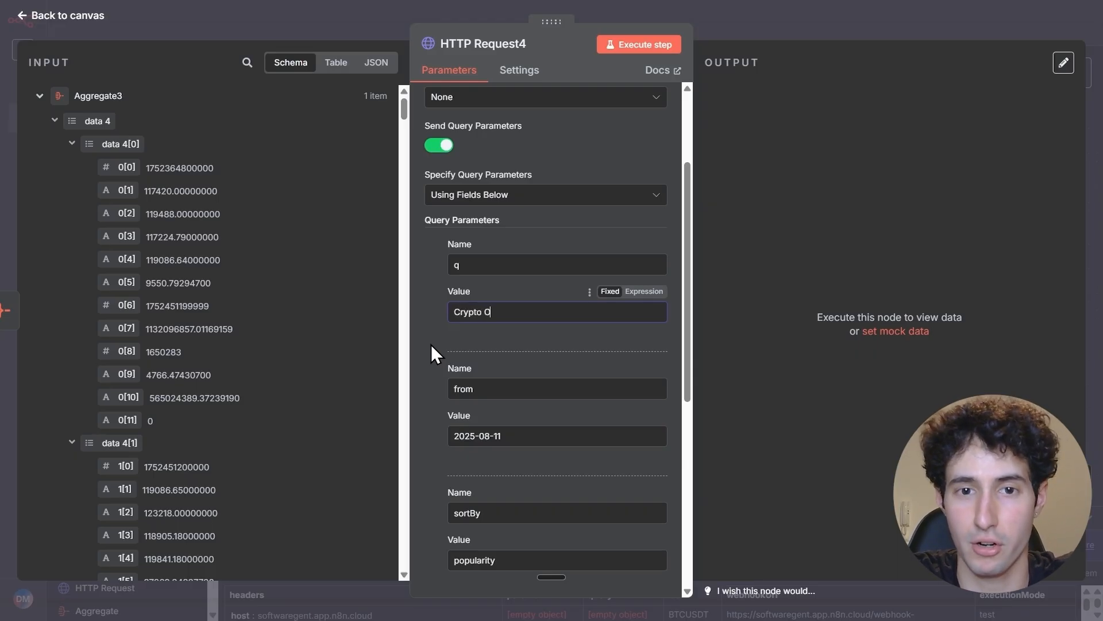
pyautogui.write('R')
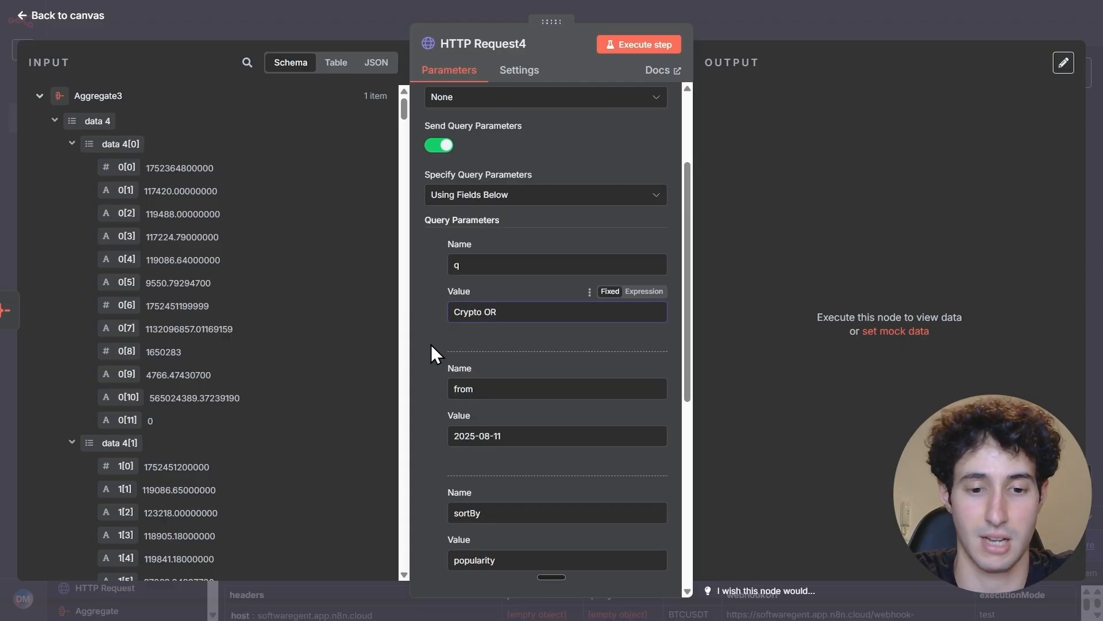
pyautogui.write(' Bitcoin ')
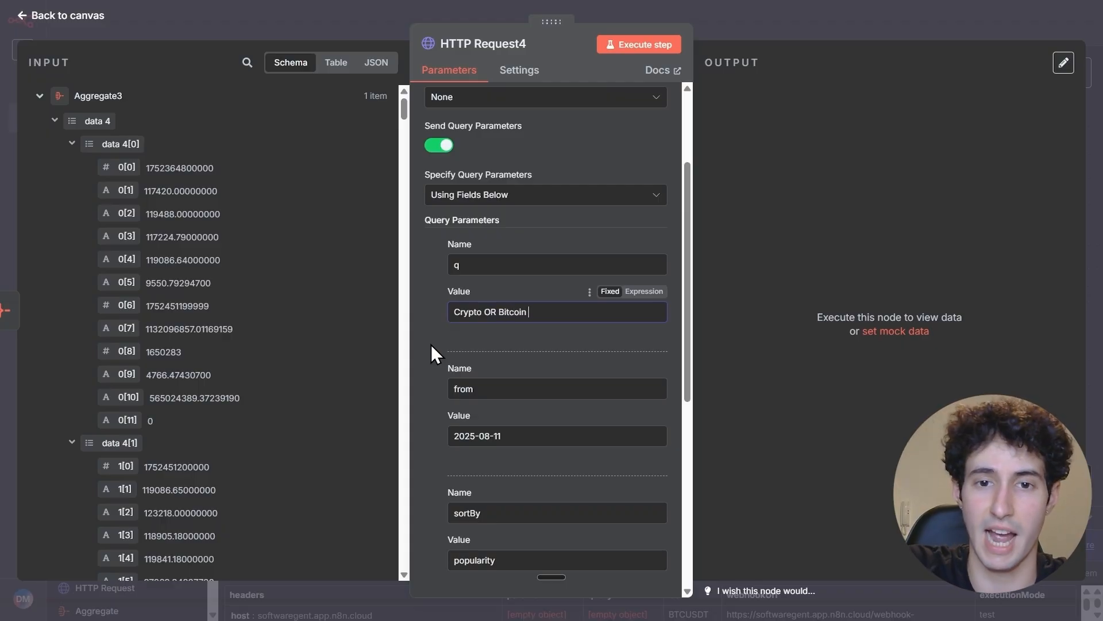
pyautogui.write('OR')
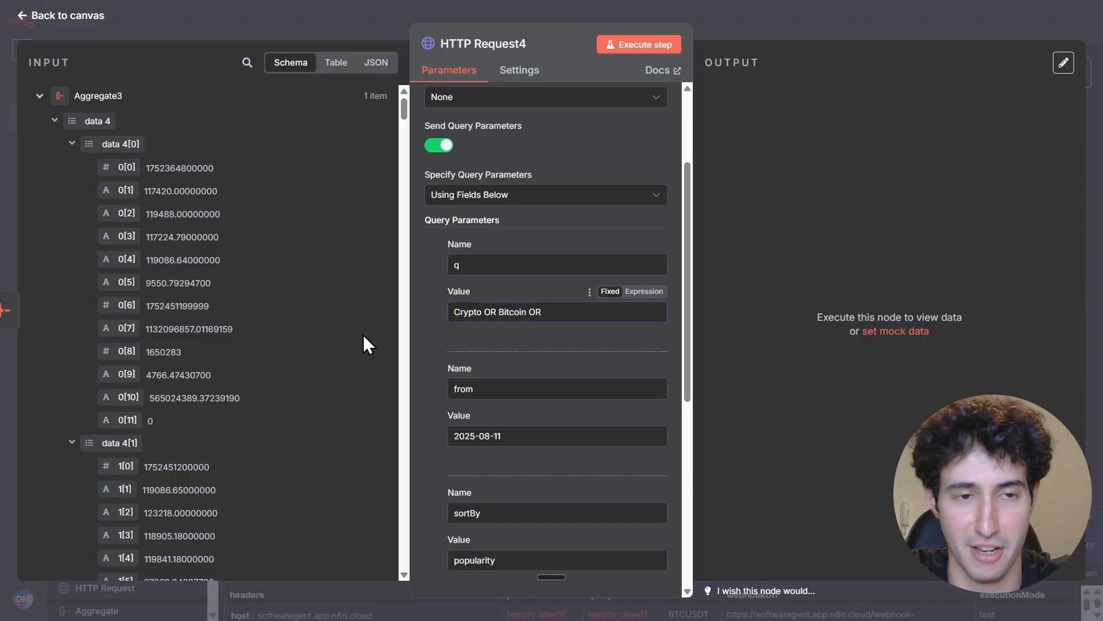
# Make the q value an expression and append the Webhook node's Coin value after the final OR
pyautogui.click(39, 95)
pyautogui.click(40, 314)
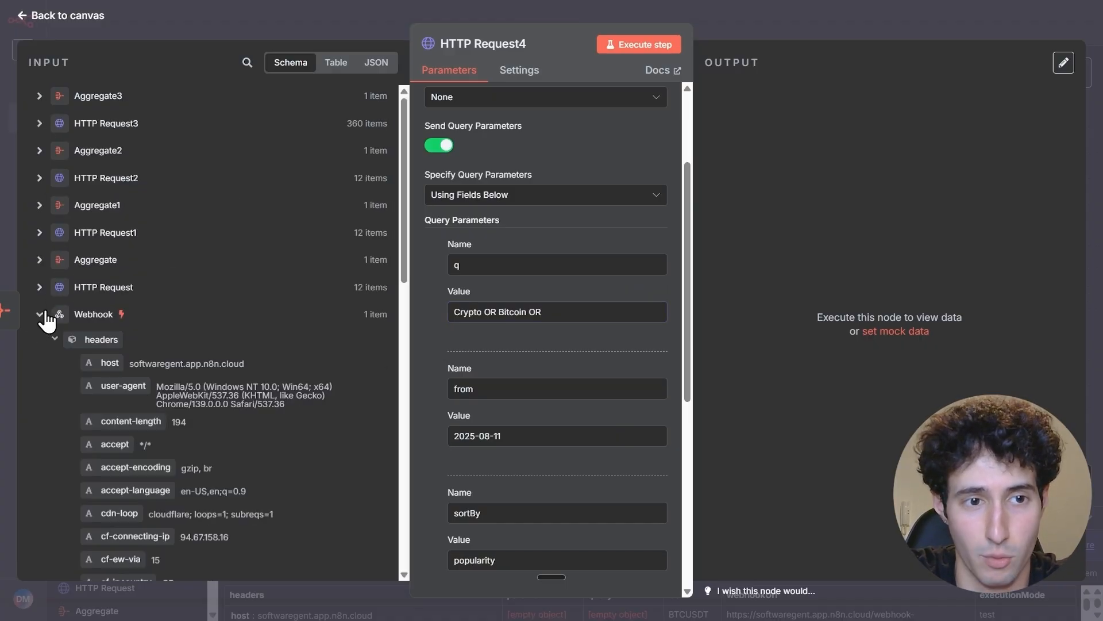
pyautogui.scroll(-10, 97, 316)
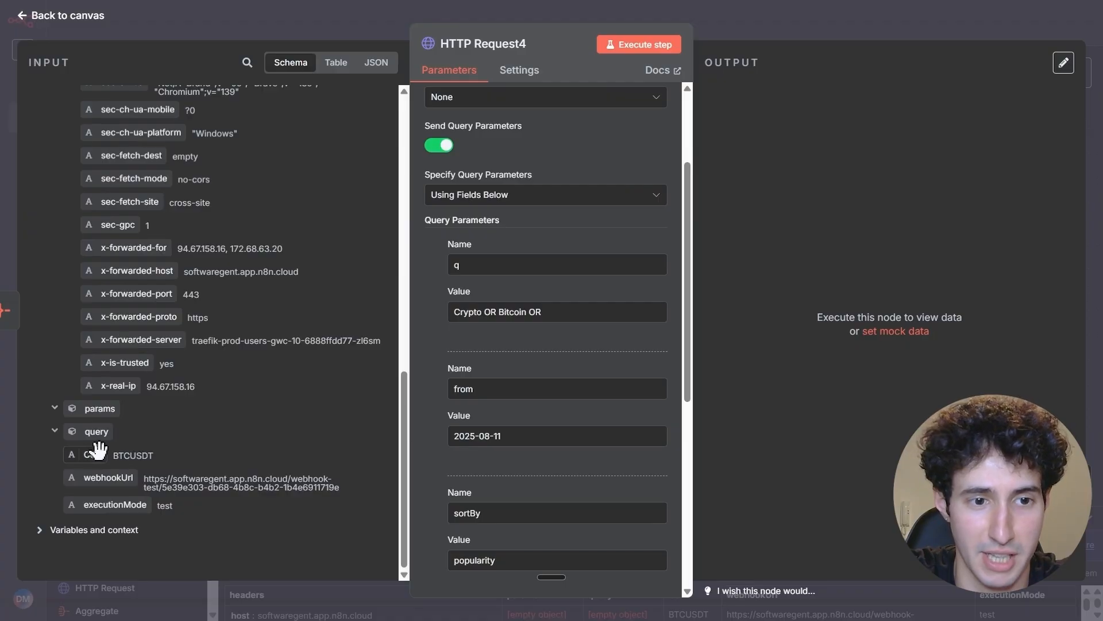
pyautogui.moveTo(94, 455)
pyautogui.mouseDown()
pyautogui.moveTo(197, 443)
pyautogui.moveTo(571, 305)
pyautogui.moveTo(161, 425)
pyautogui.moveTo(102, 455)
pyautogui.mouseUp()
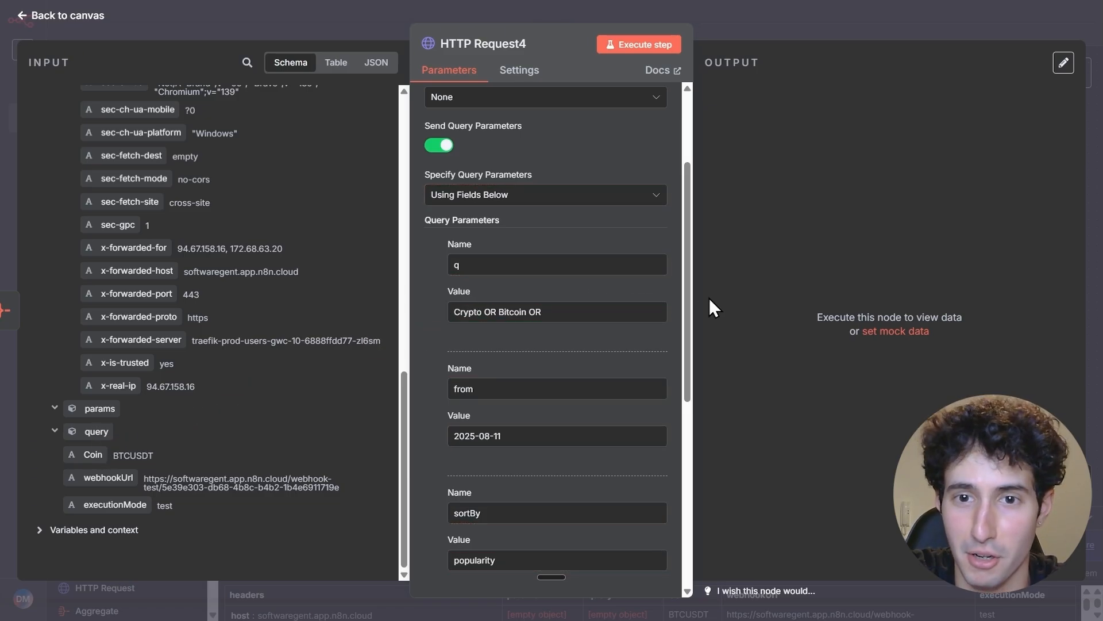
pyautogui.click(644, 291)
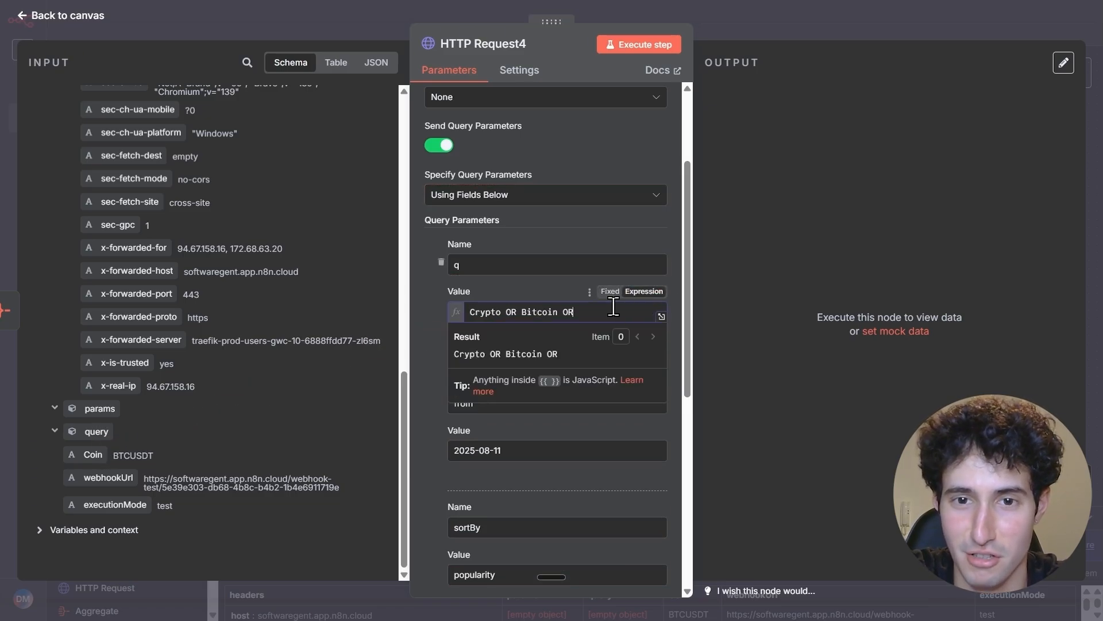
pyautogui.moveTo(102, 452); pyautogui.dragTo(589, 317)
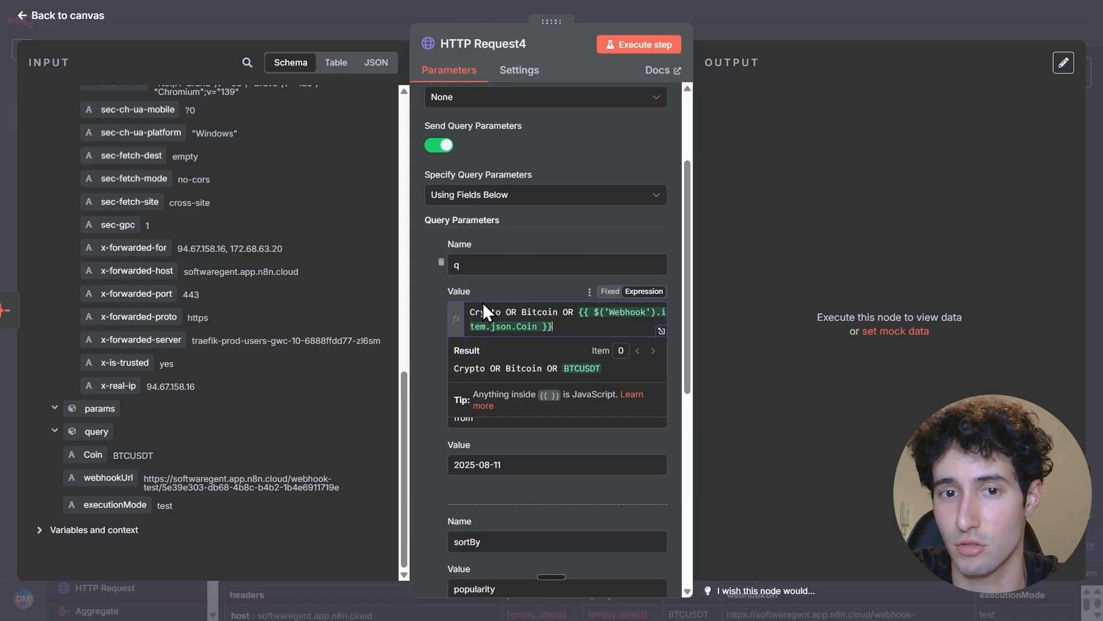
pyautogui.moveTo(469, 312); pyautogui.dragTo(557, 311)
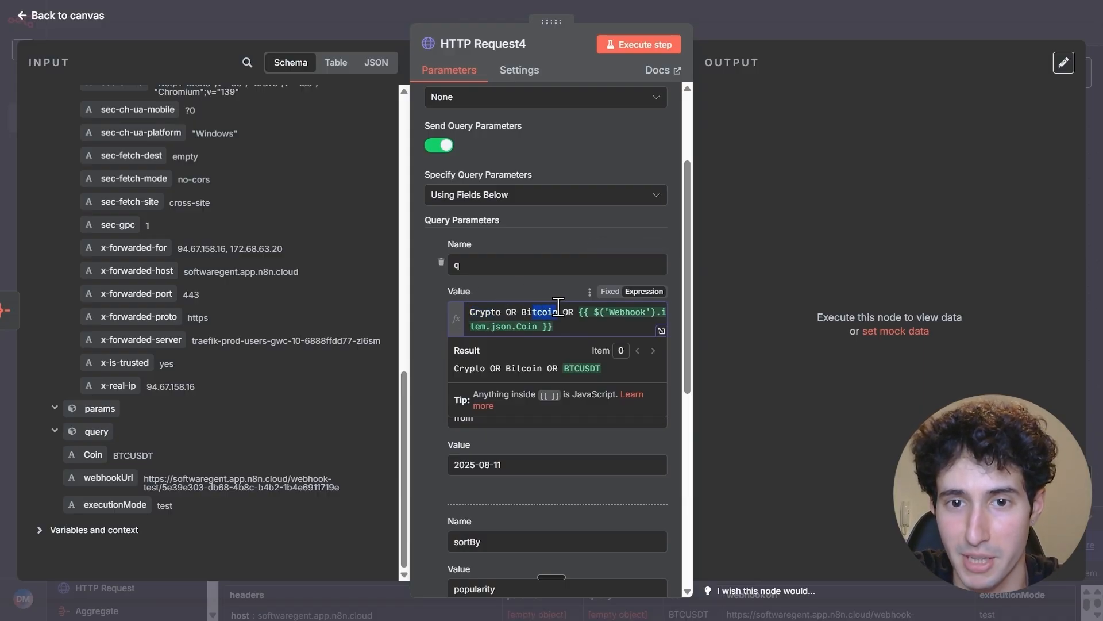
pyautogui.click(578, 328)
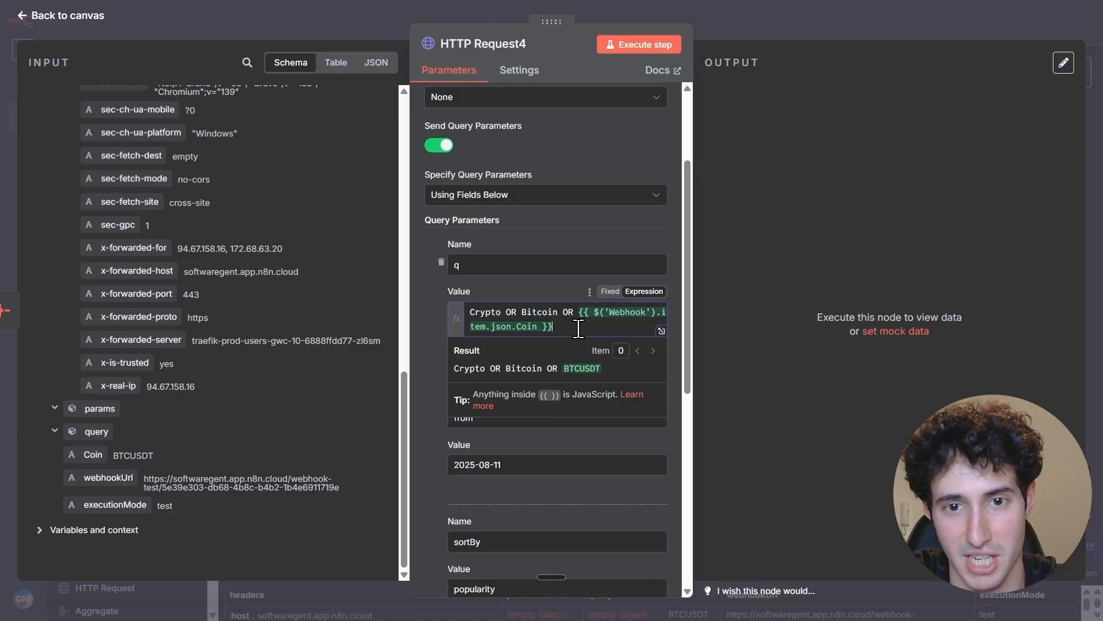
pyautogui.click(425, 313)
# Set the from parameter's value to the expression {{ new Date(Date.now() - 3 * 24 * 60 * 60 * 1000).toISOString() }}
pyautogui.scroll(-3, 460, 353)
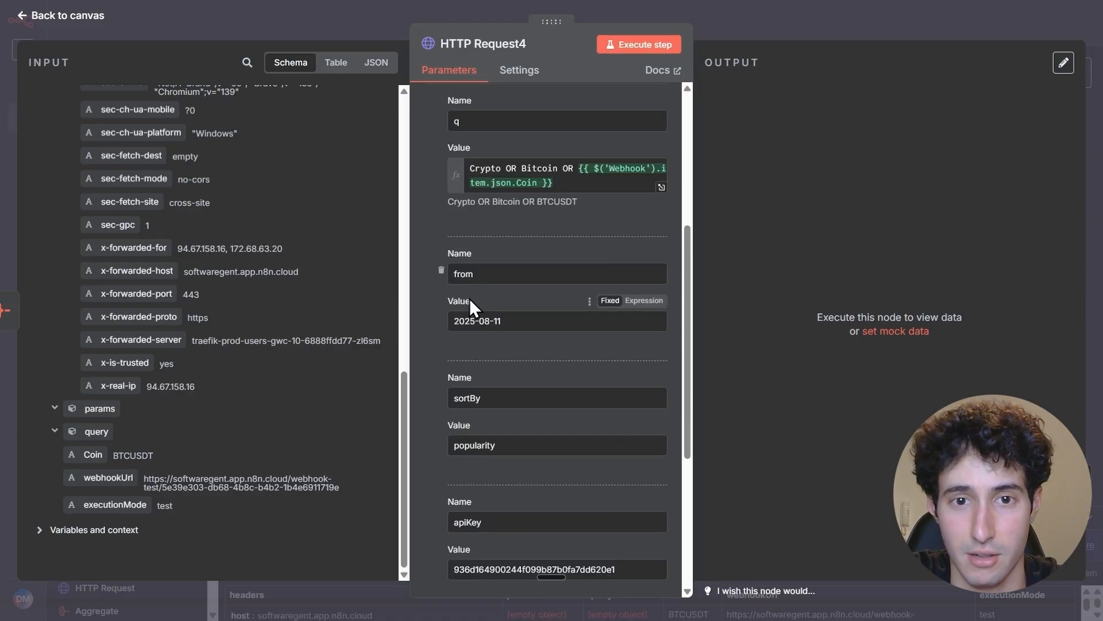
pyautogui.click(522, 321)
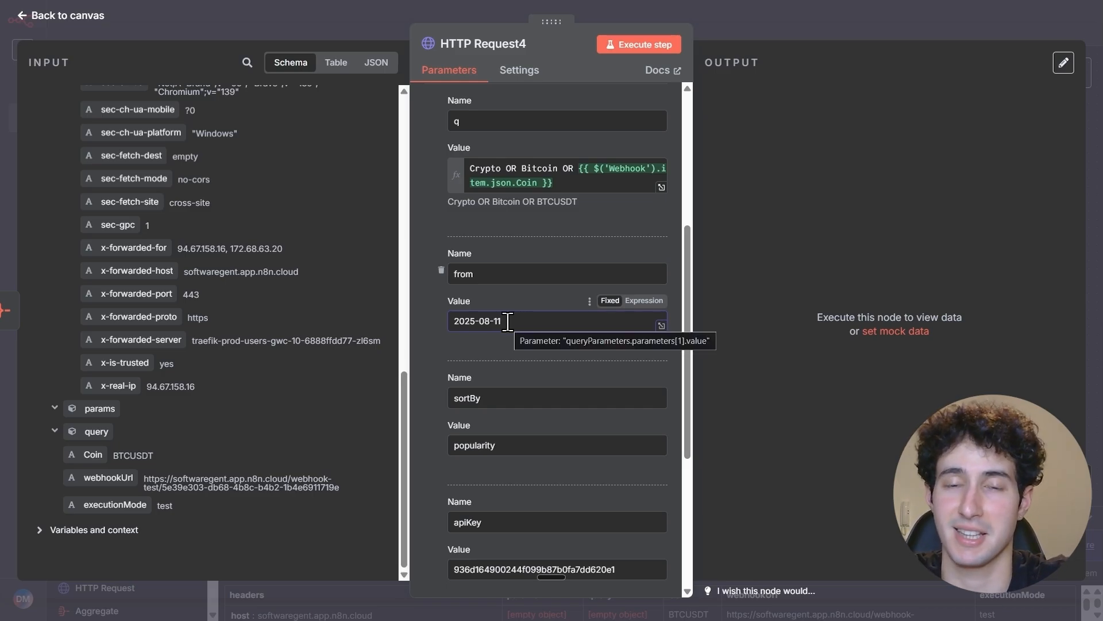
pyautogui.click(638, 311)
pyautogui.press('BackSpace')
pyautogui.press('BackSpace')
pyautogui.press('BackSpace')
pyautogui.press('BackSpace')
pyautogui.press('BackSpace')
pyautogui.press('BackSpace')
pyautogui.press('BackSpace')
pyautogui.press('BackSpace')
pyautogui.press('BackSpace')
pyautogui.press('BackSpace')
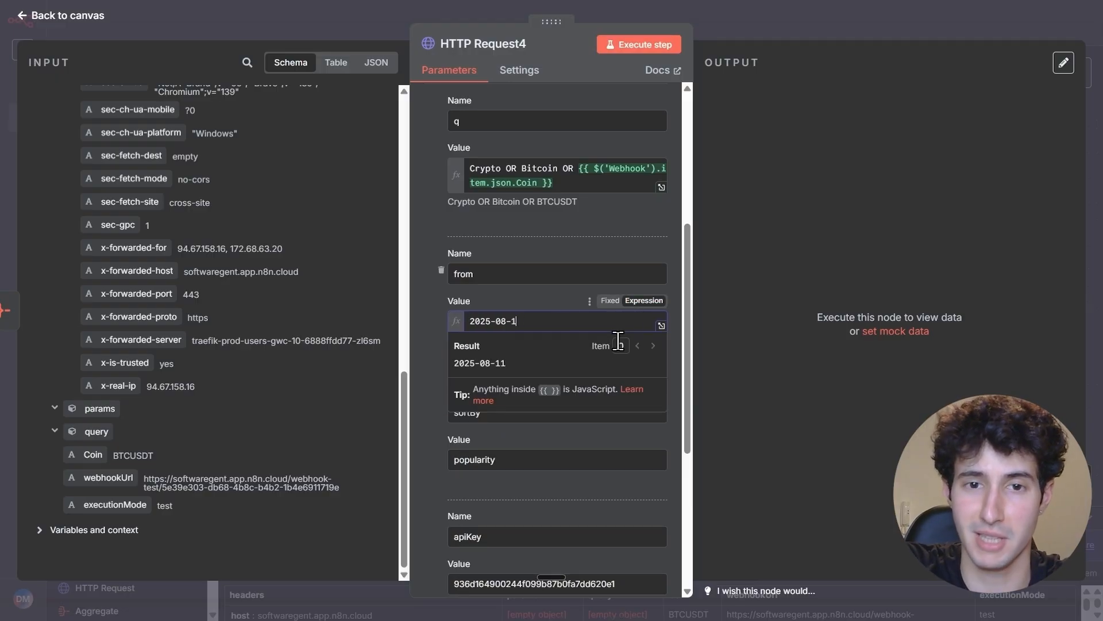
pyautogui.write('{{ new Date(Date.now() - 3 * 24 * 60 * 60 * 1000).toISOString() }}')
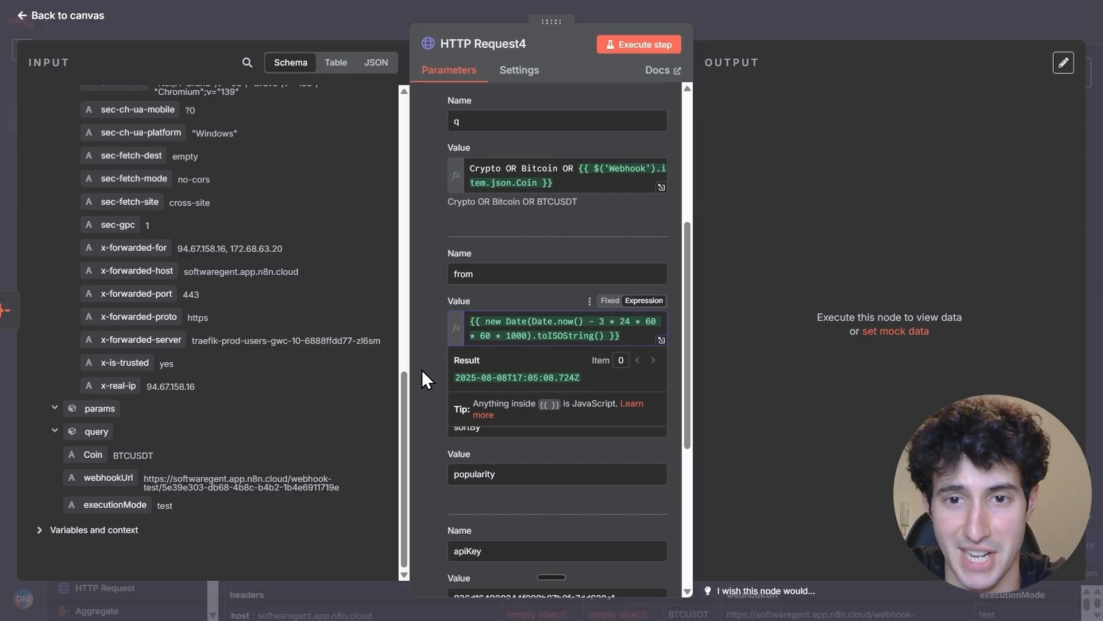
pyautogui.scroll(-1, 421, 370)
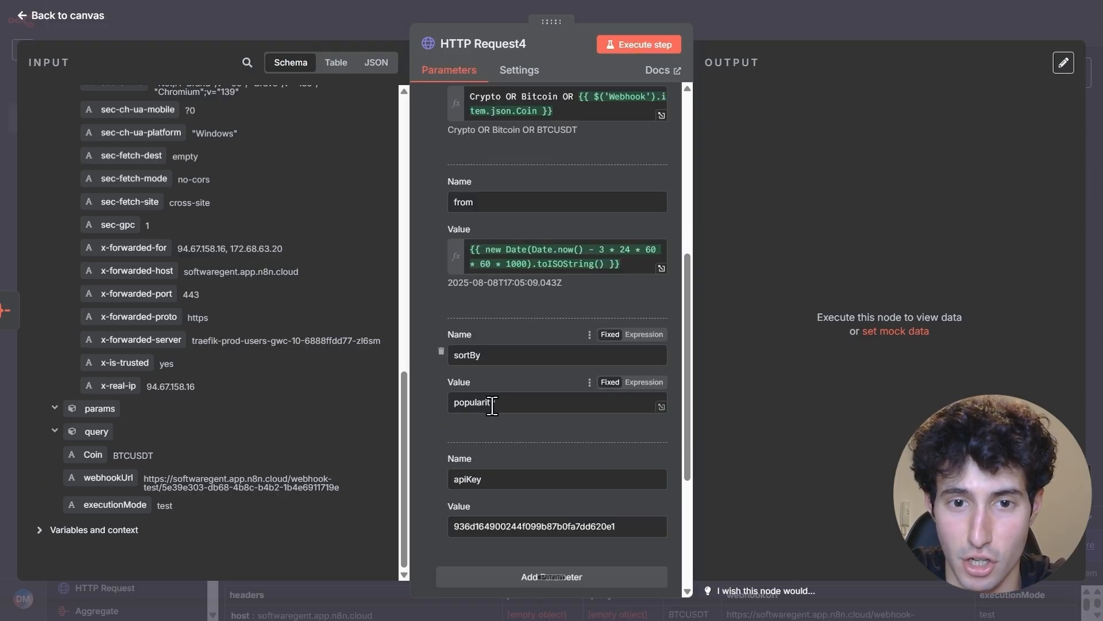
# Replace the apiKey parameter's value in HTTP Request4 with the API key copied from the News API account page
pyautogui.scroll(-1, 517, 407)
pyautogui.click(517, 409)
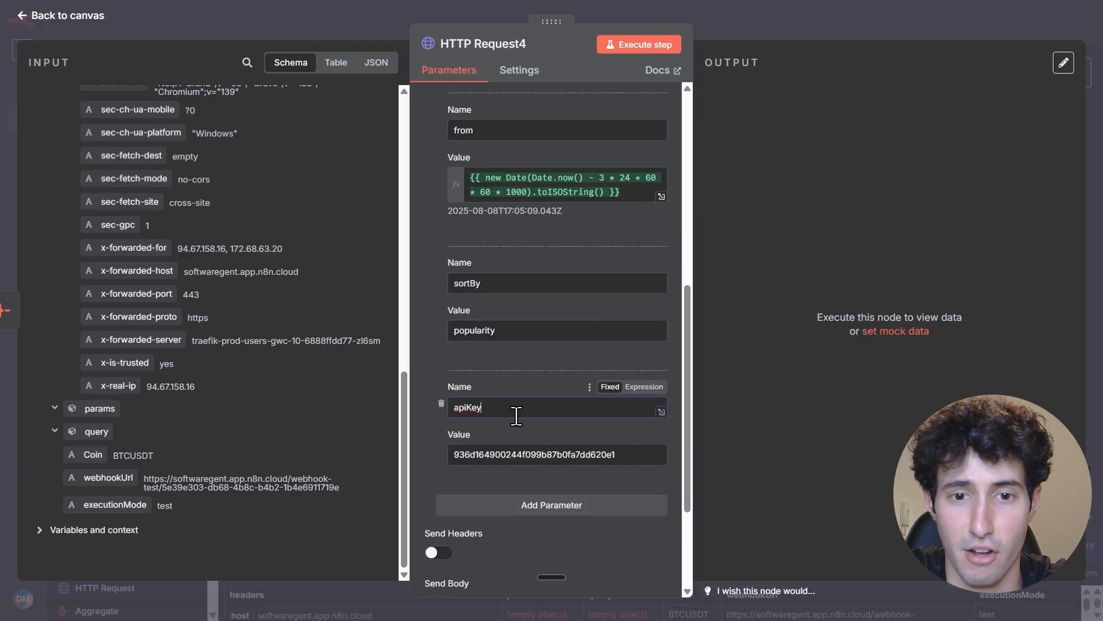
pyautogui.moveTo(623, 454); pyautogui.dragTo(426, 452)
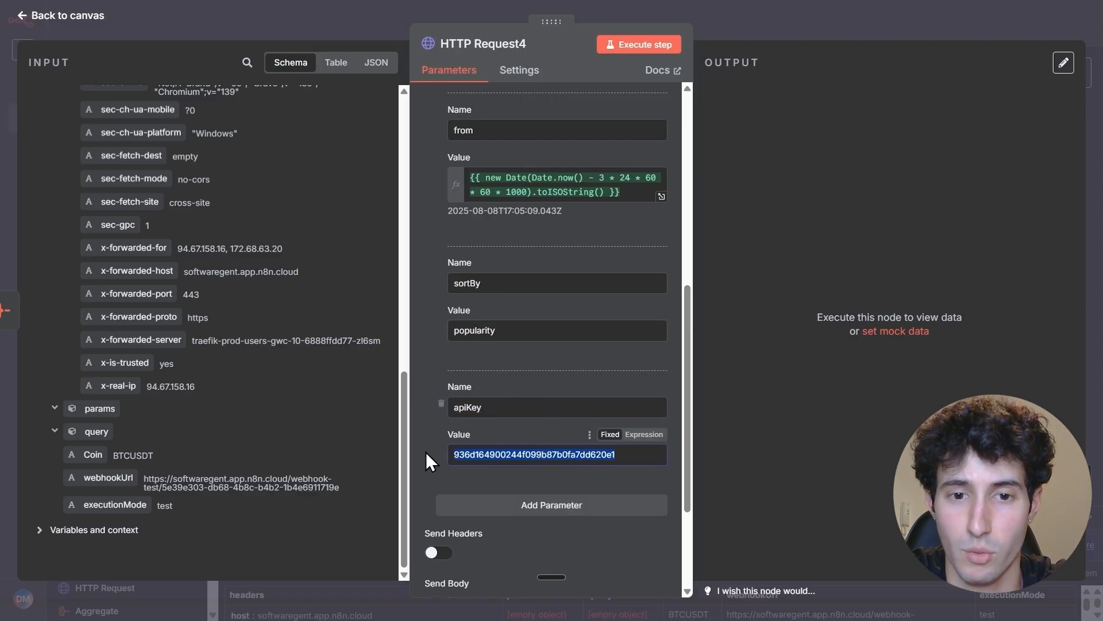
pyautogui.press('BackSpace')
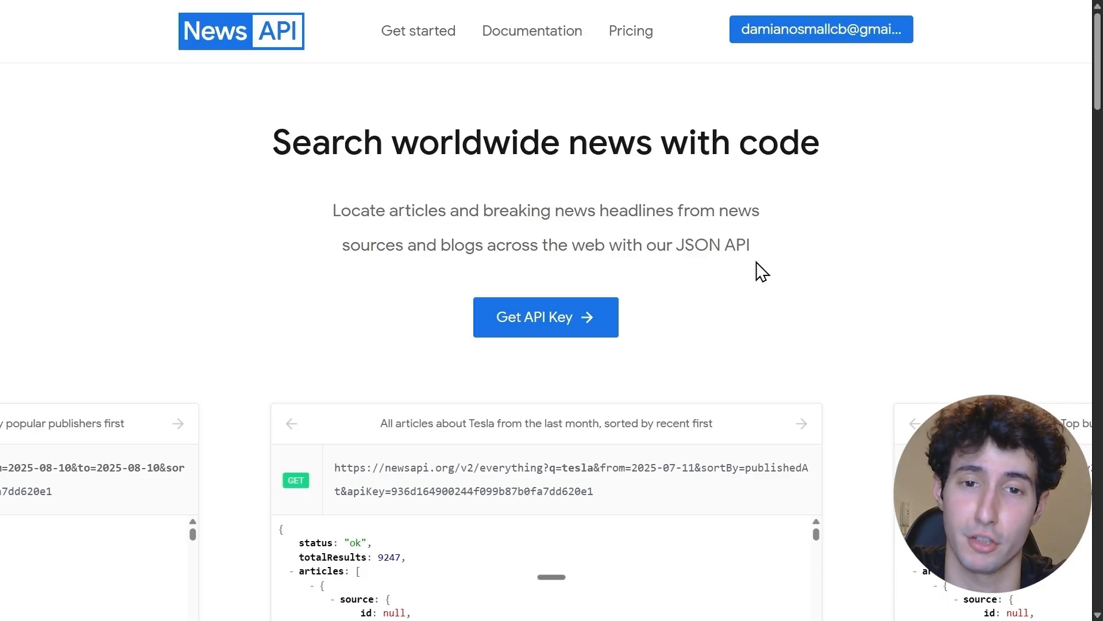
pyautogui.click(534, 330)
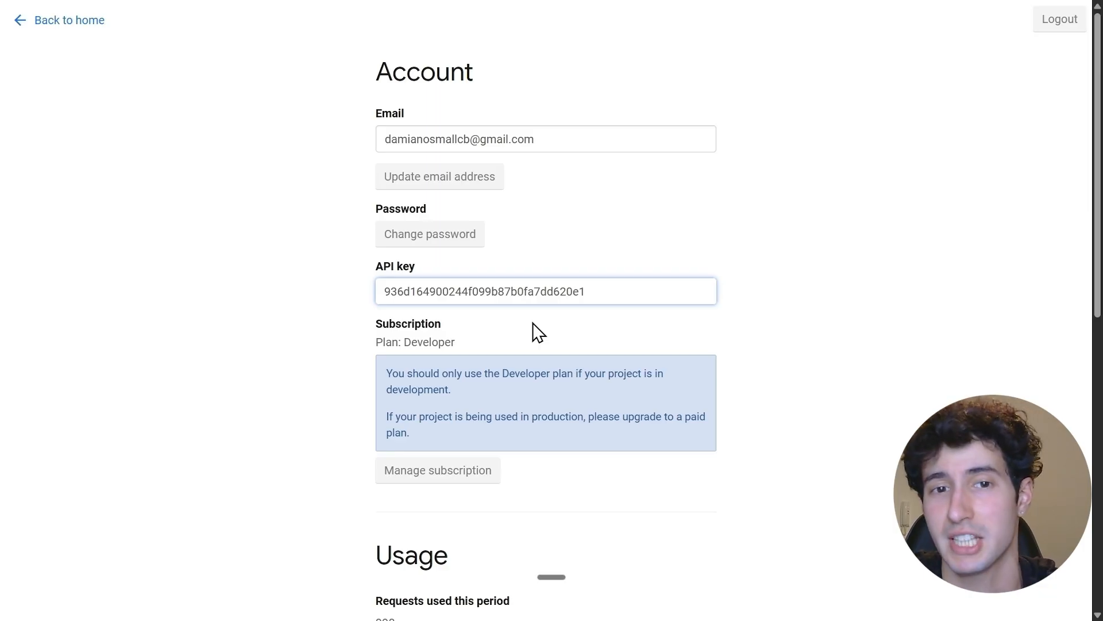
pyautogui.click(592, 291)
pyautogui.moveTo(592, 291); pyautogui.dragTo(374, 294)
pyautogui.hotkey('ctrl', 'c')
pyautogui.rightClick(443, 298)
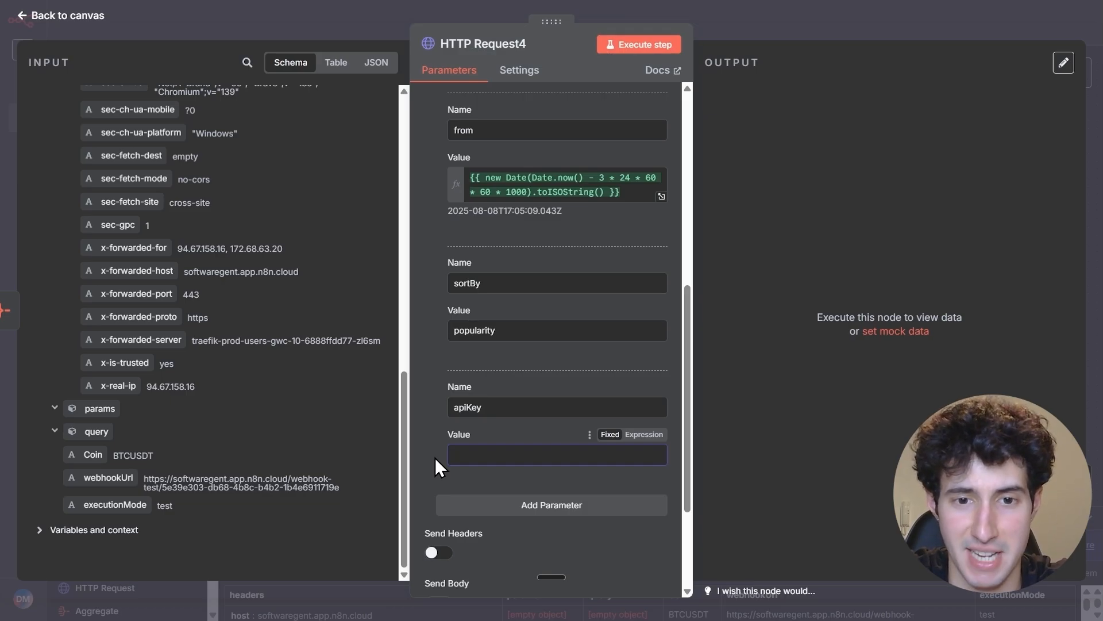
pyautogui.hotkey('ctrl', 'v')
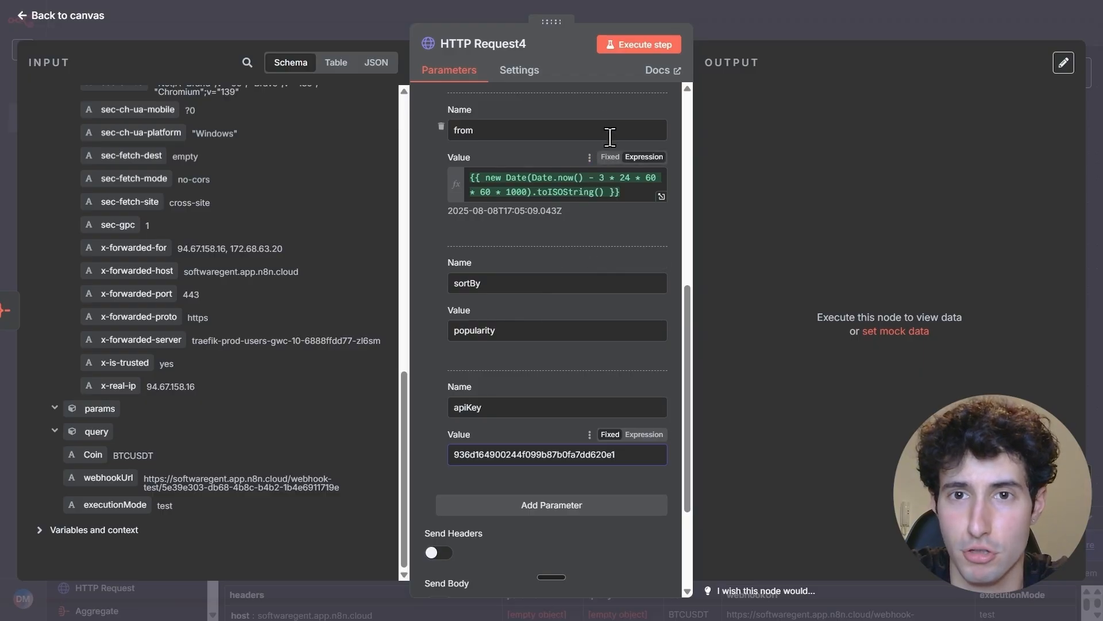
# Execute HTTP Request4, review the returned News API articles, and return to the workflow canvas
pyautogui.click(641, 46)
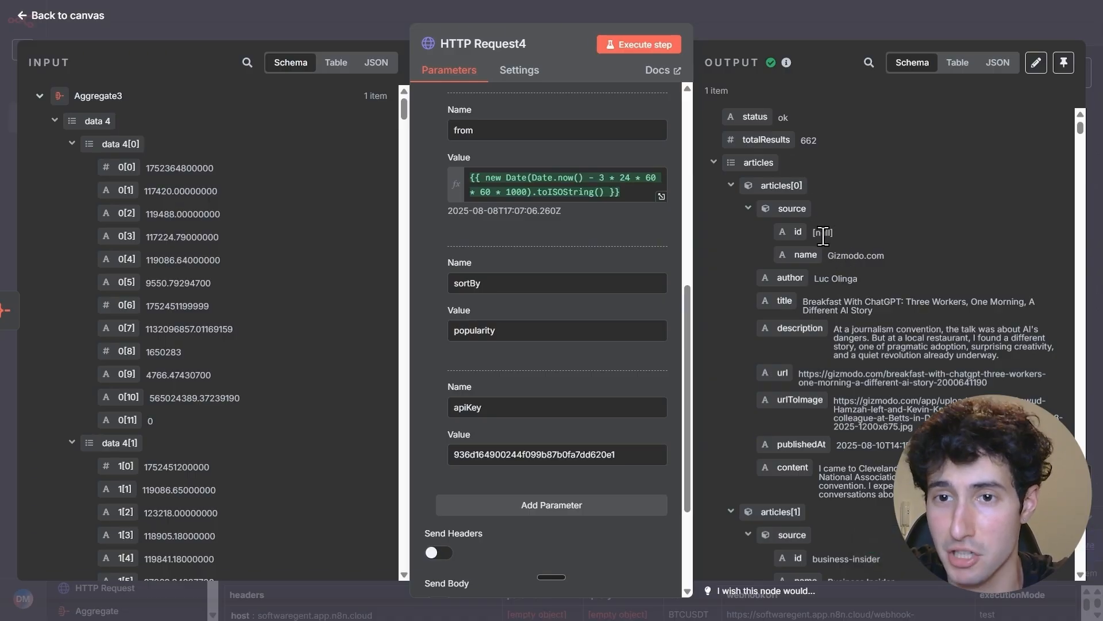
pyautogui.scroll(-6, 823, 236)
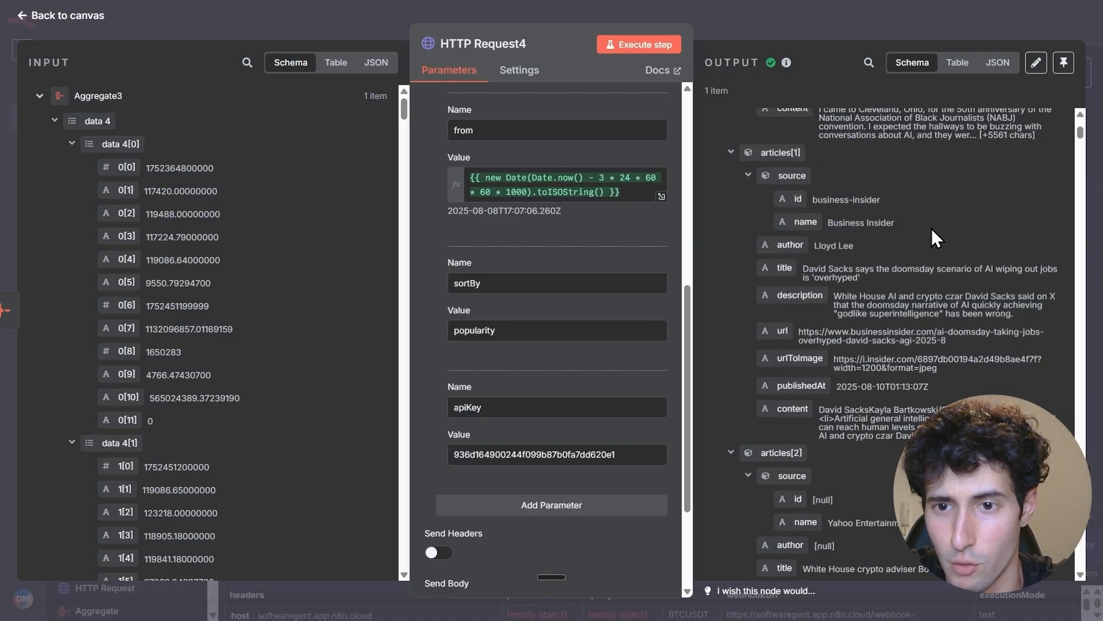
pyautogui.scroll(-3, 816, 396)
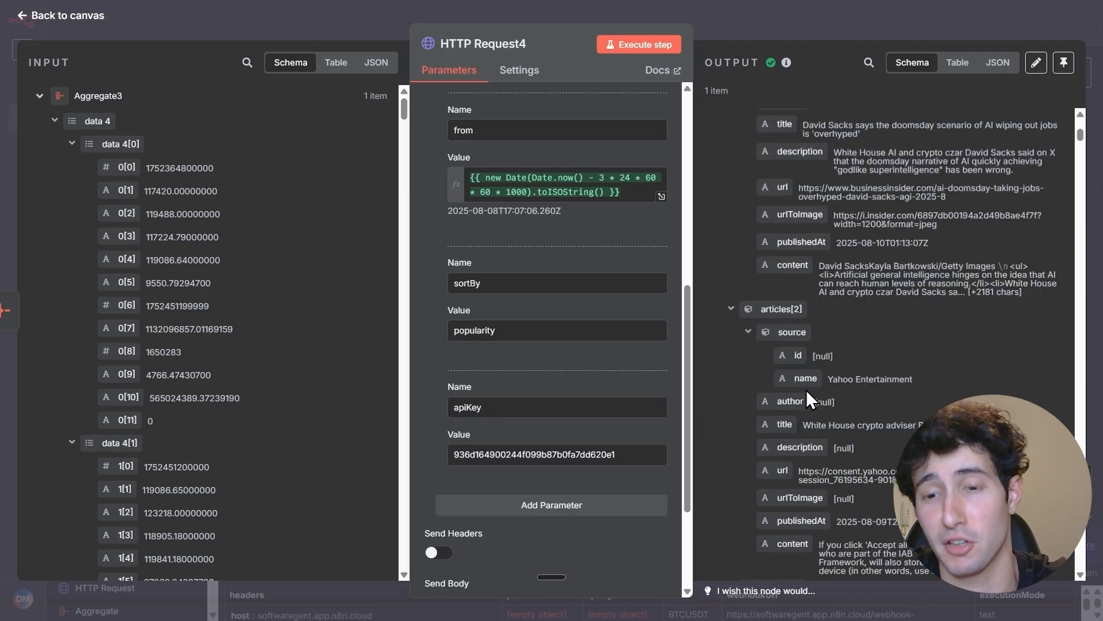
pyautogui.scroll(-10, 804, 391)
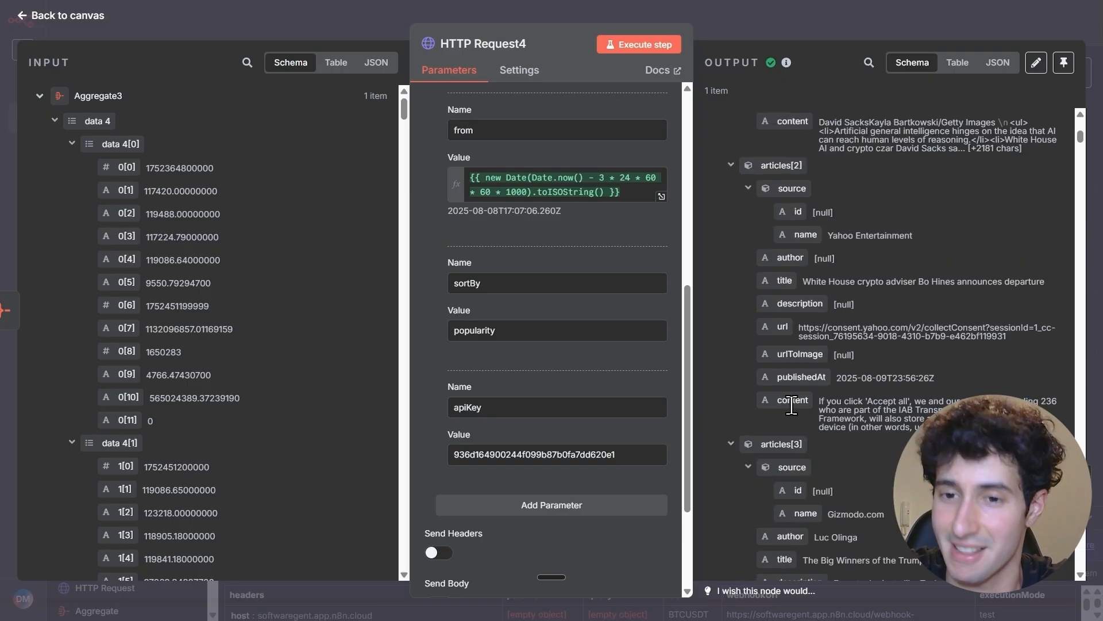
pyautogui.scroll(-20, 786, 401)
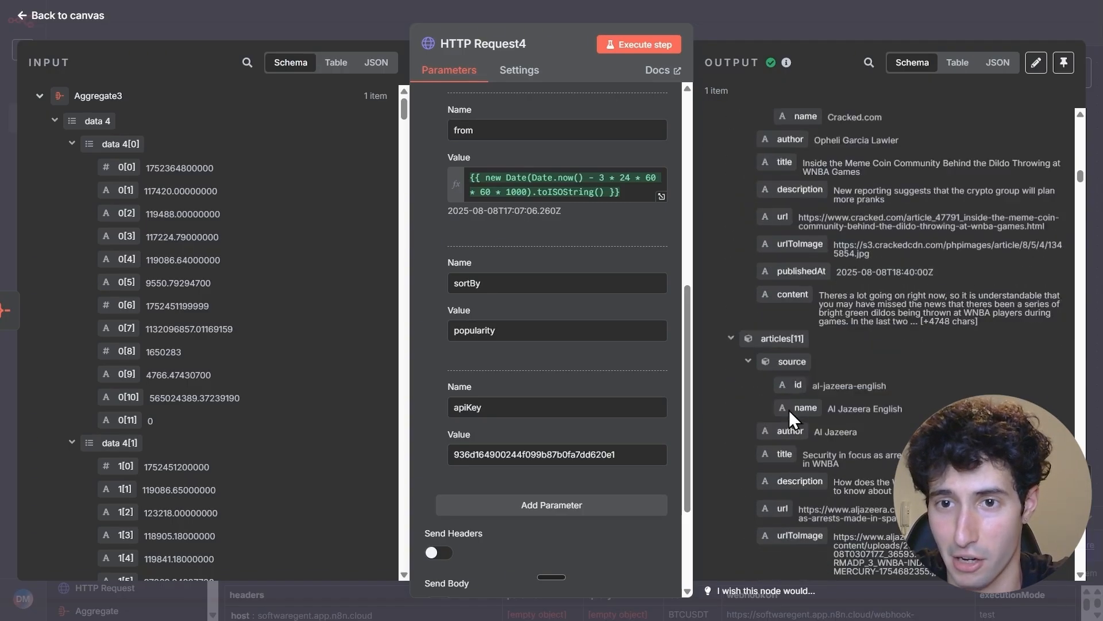
pyautogui.scroll(-20, 792, 409)
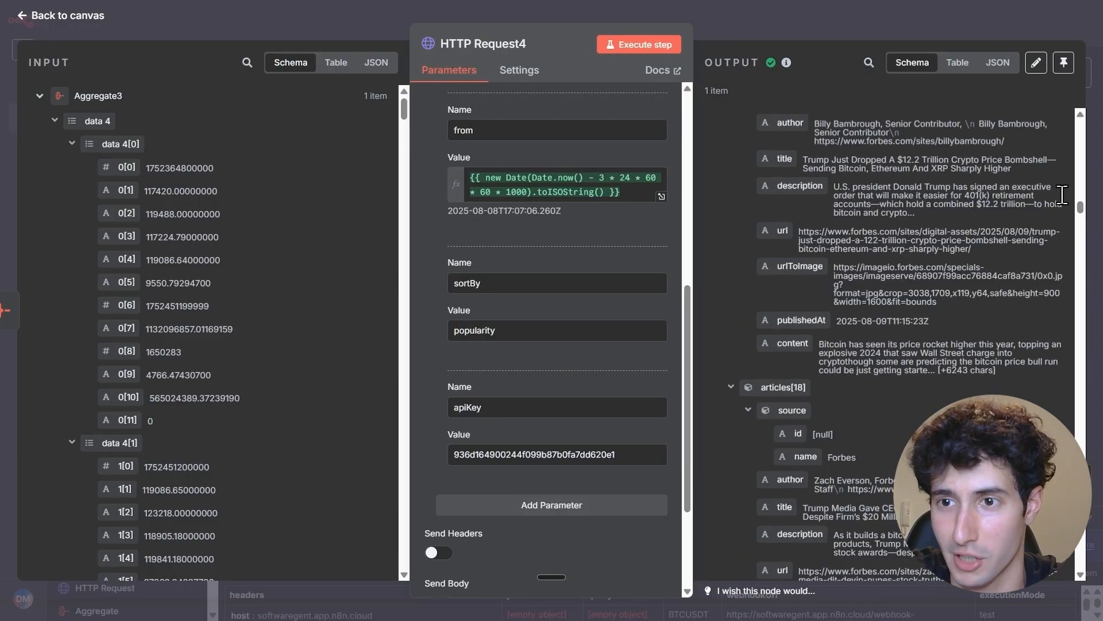
pyautogui.moveTo(1085, 227); pyautogui.dragTo(1082, 120)
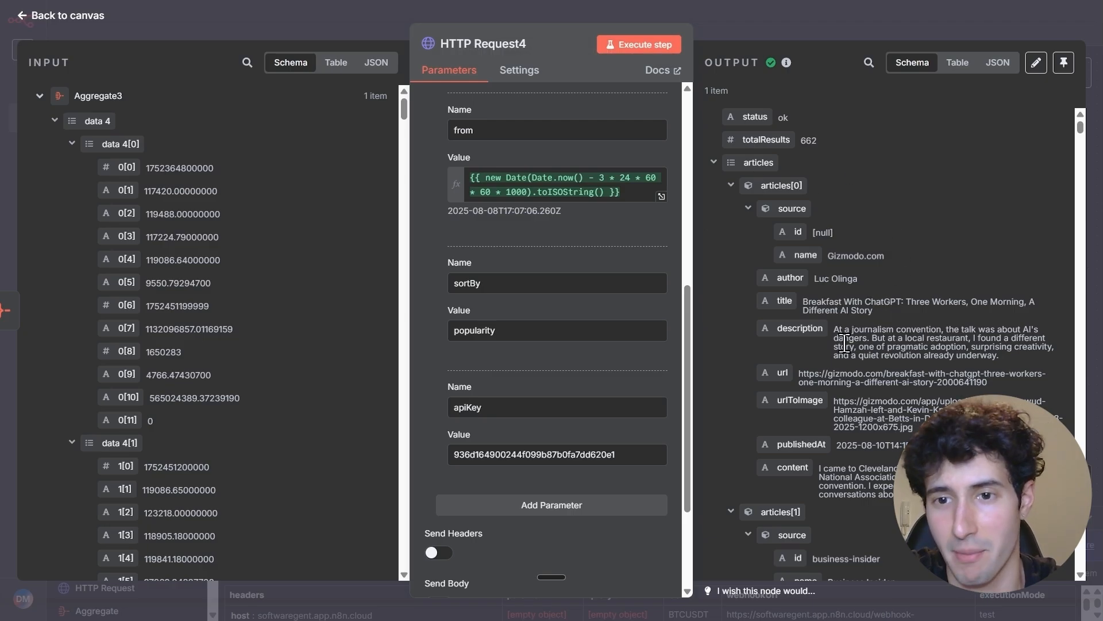
pyautogui.scroll(-4, 809, 159)
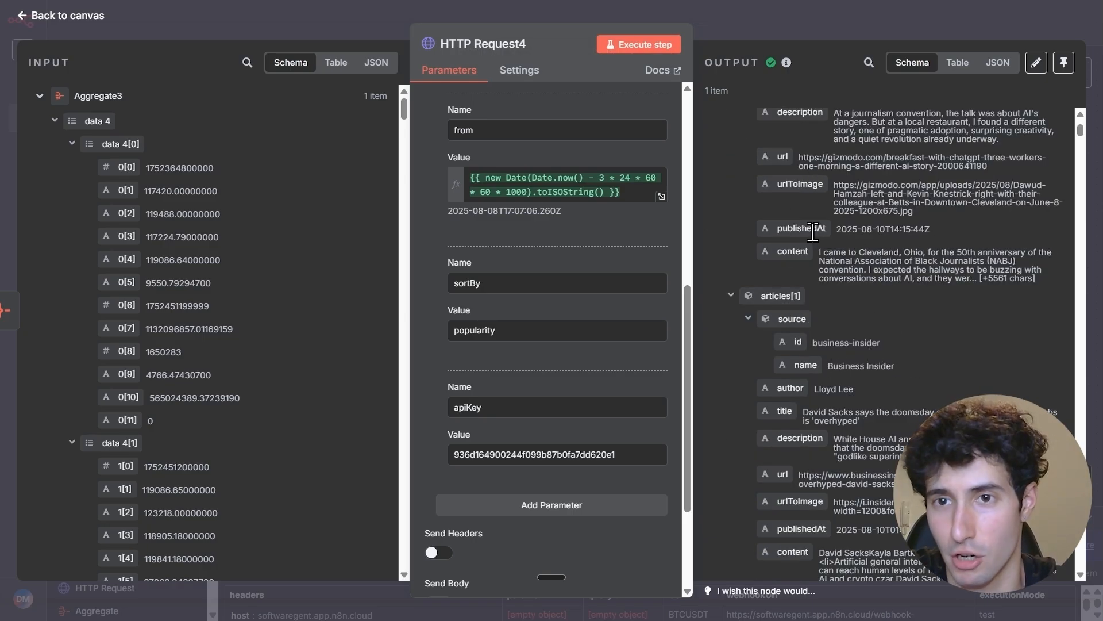
pyautogui.click(827, 28)
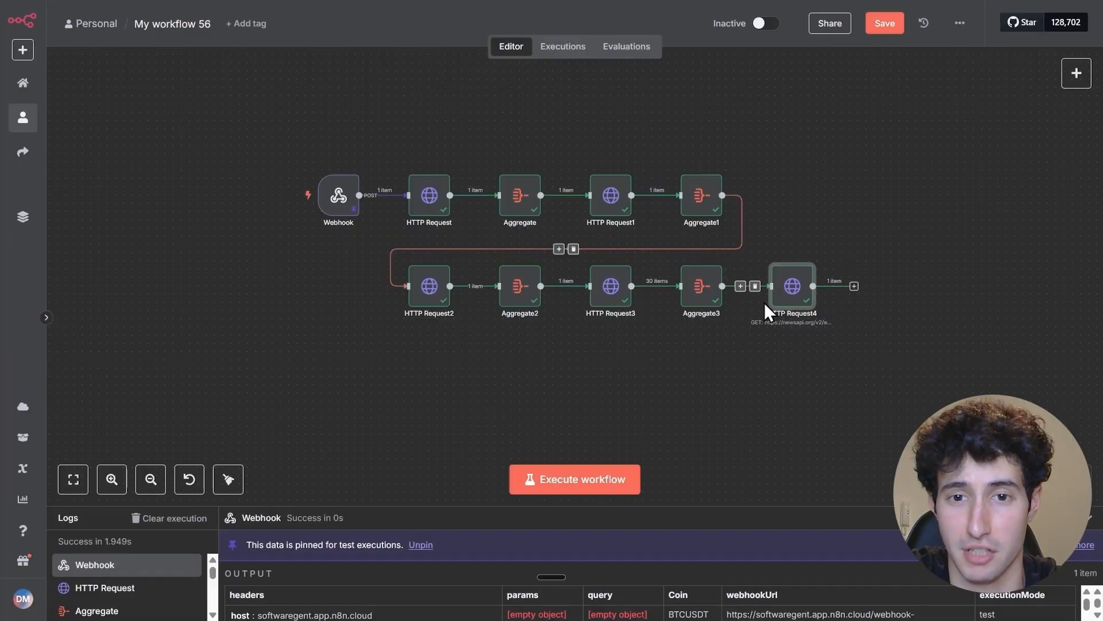
# Move HTTP Request4 to a new row below HTTP Request2 and add a Split Out node after it
pyautogui.moveTo(448, 407); pyautogui.dragTo(414, 406)
pyautogui.click(482, 396)
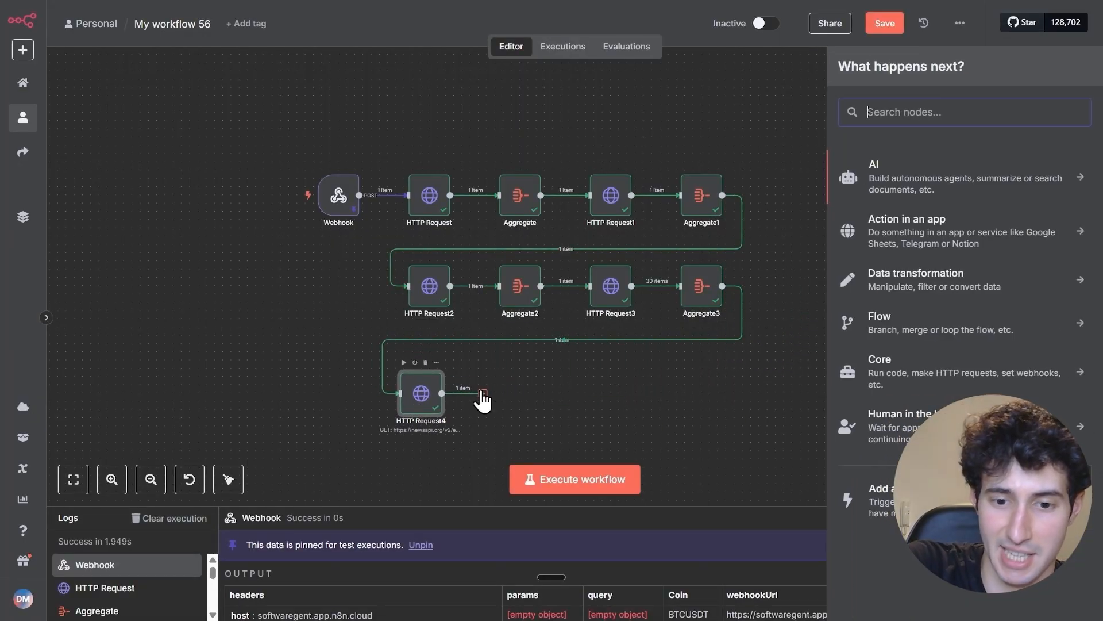
pyautogui.write('split')
pyautogui.click(888, 175)
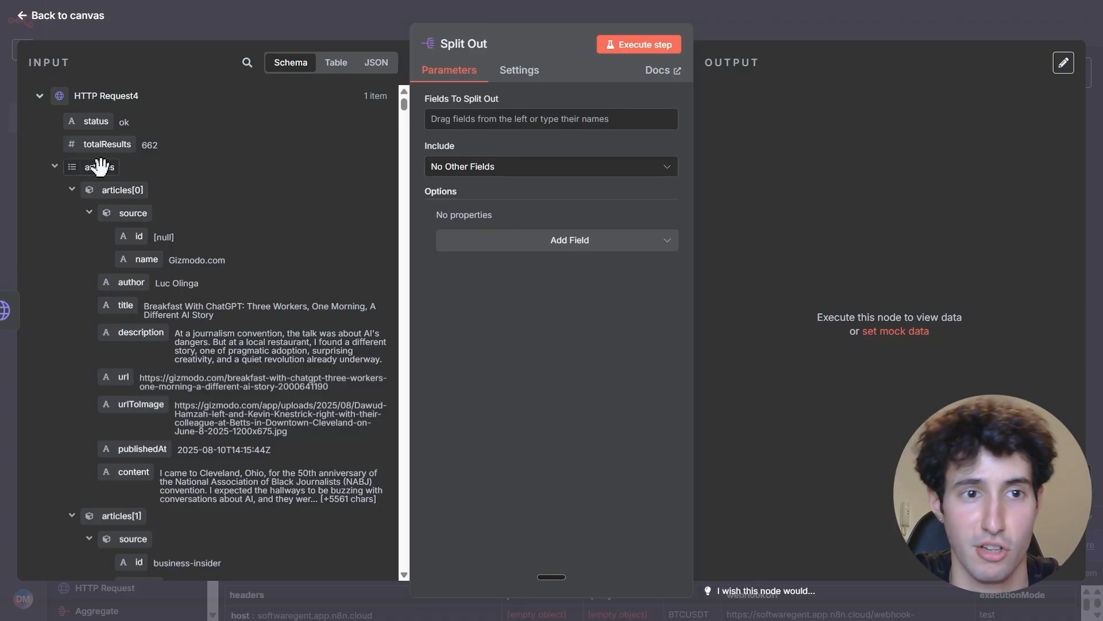
# Set the Split Out node to split the articles field, execute it, and check the output before returning to the canvas
pyautogui.moveTo(100, 167); pyautogui.dragTo(458, 124)
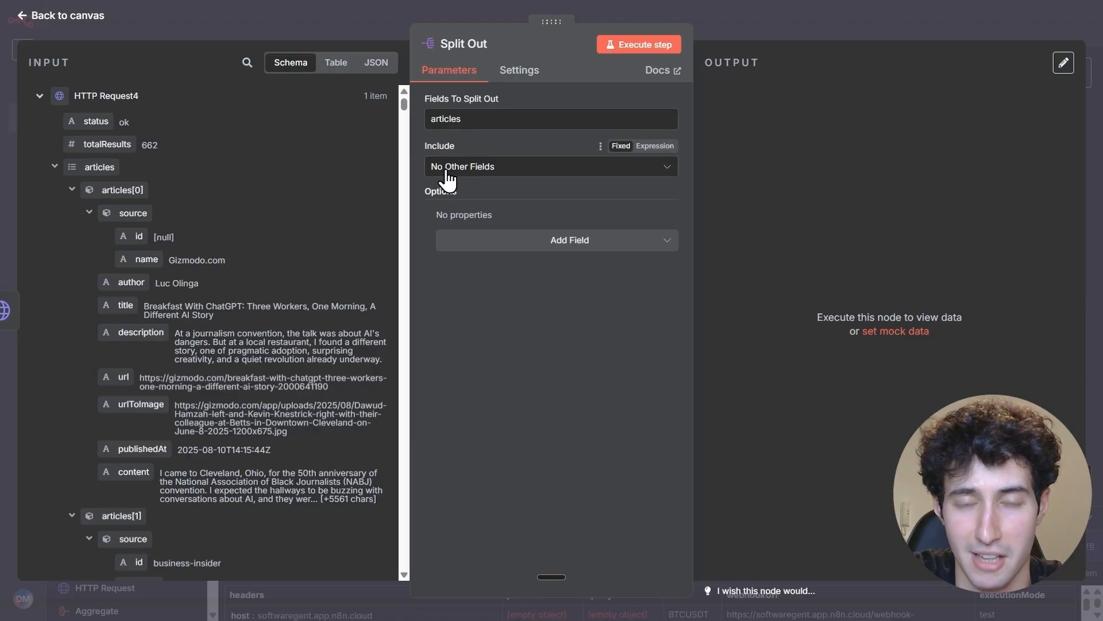
pyautogui.click(656, 49)
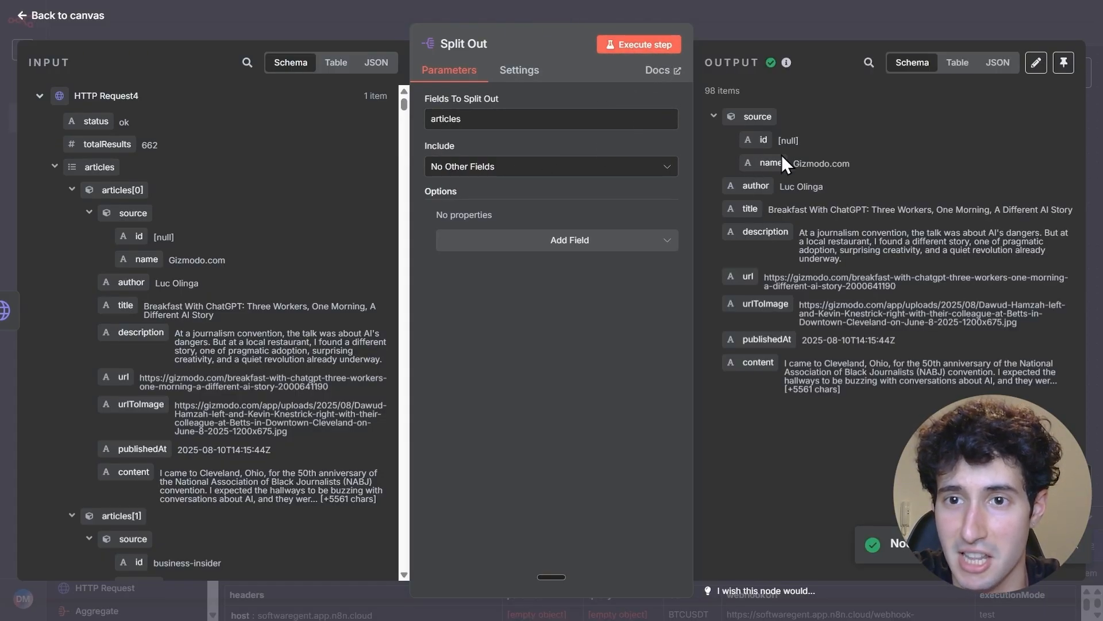
pyautogui.scroll(-4, 149, 253)
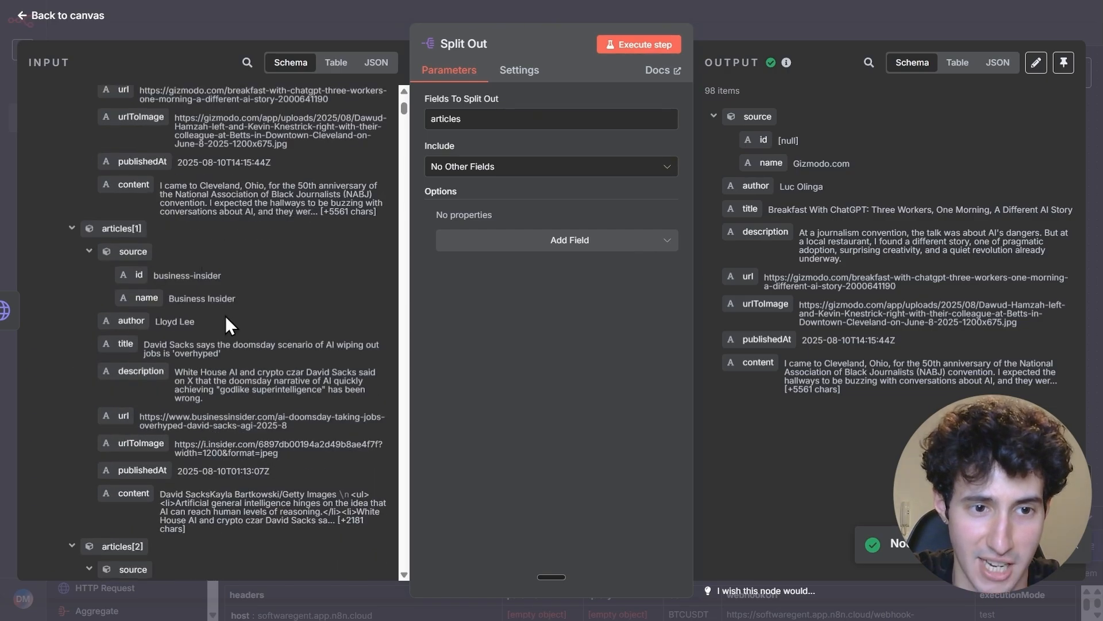
pyautogui.scroll(3, 248, 291)
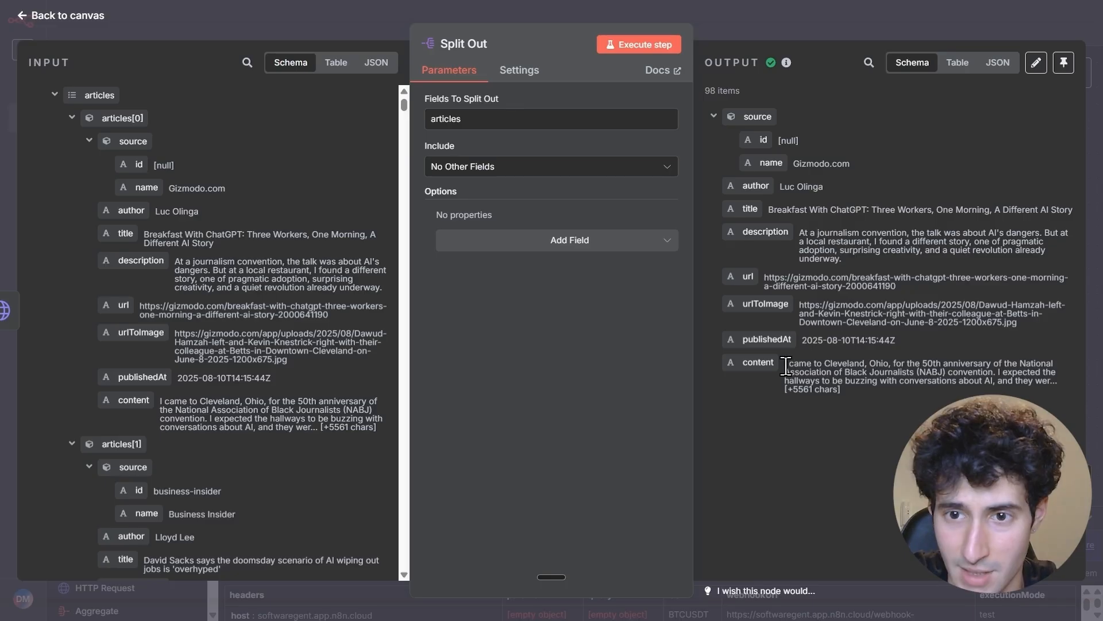
pyautogui.moveTo(785, 363); pyautogui.dragTo(846, 392)
pyautogui.click(804, 377)
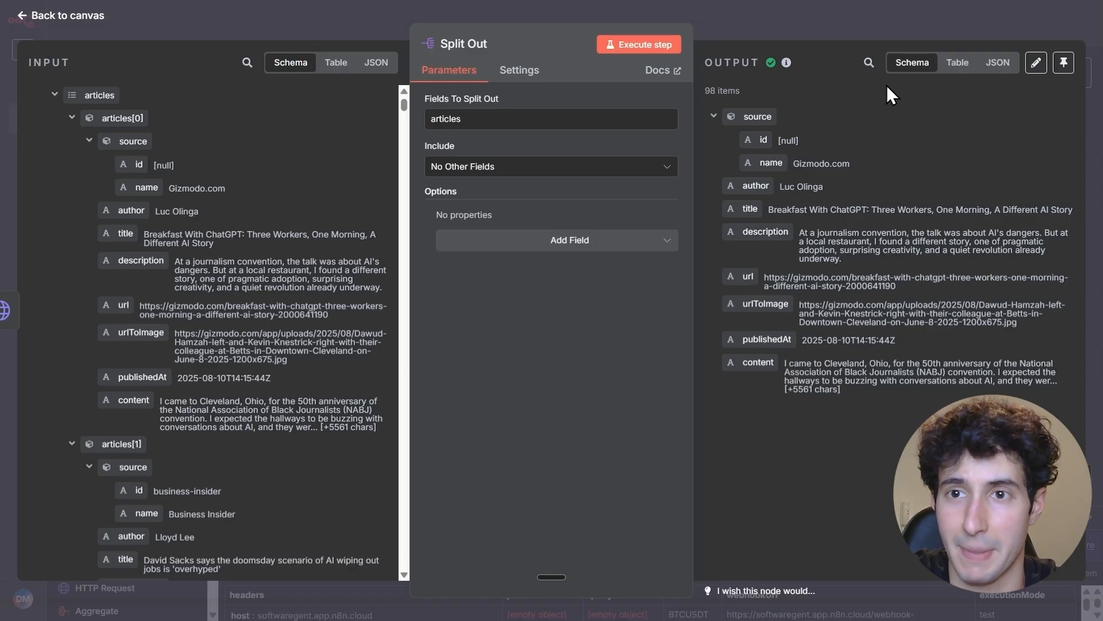
pyautogui.click(853, 32)
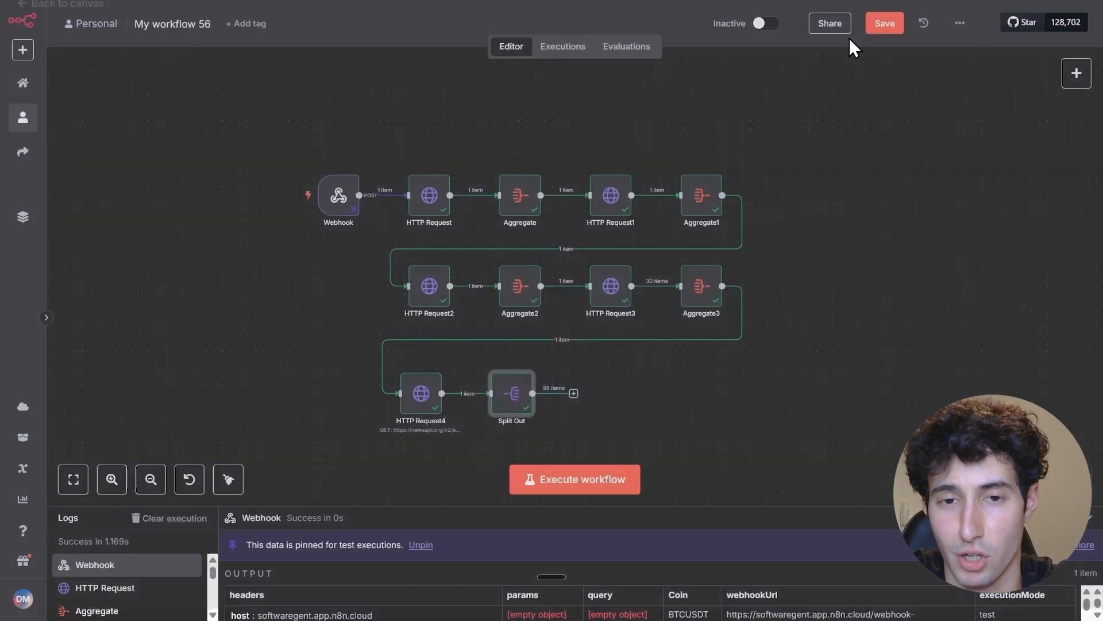
# Add a Basic LLM Chain node after the Split Out node
pyautogui.click(574, 393)
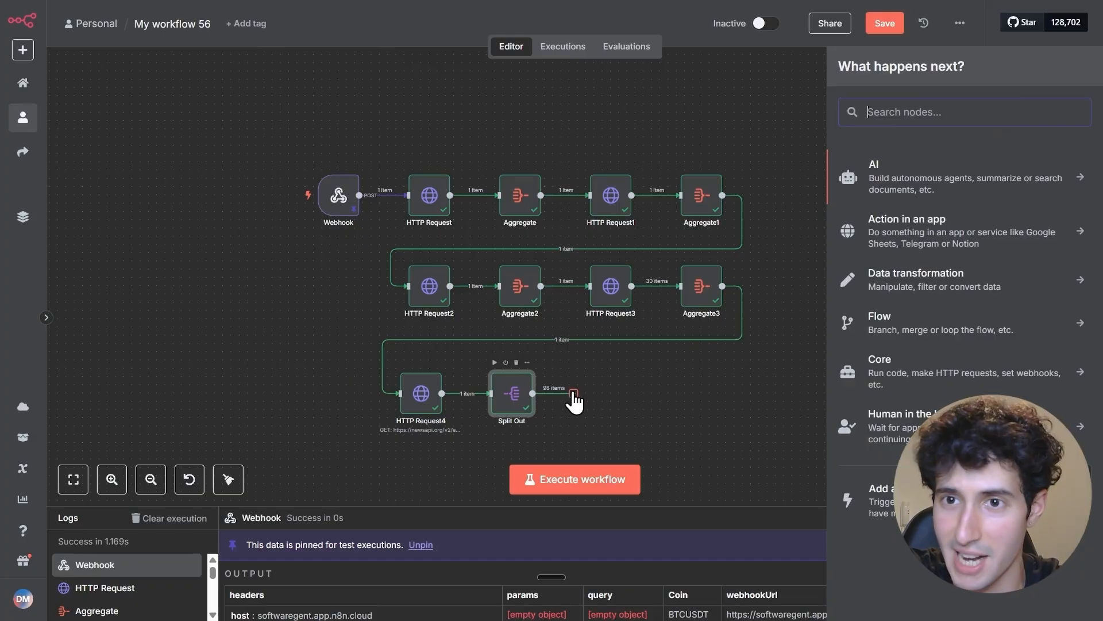
pyautogui.write('llm')
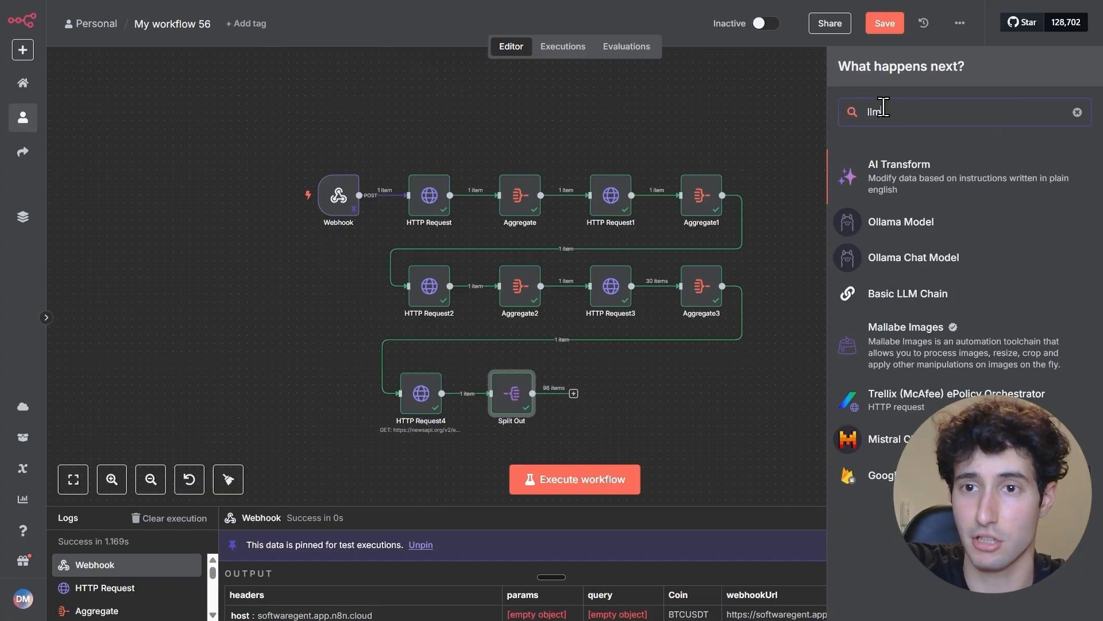
pyautogui.click(907, 294)
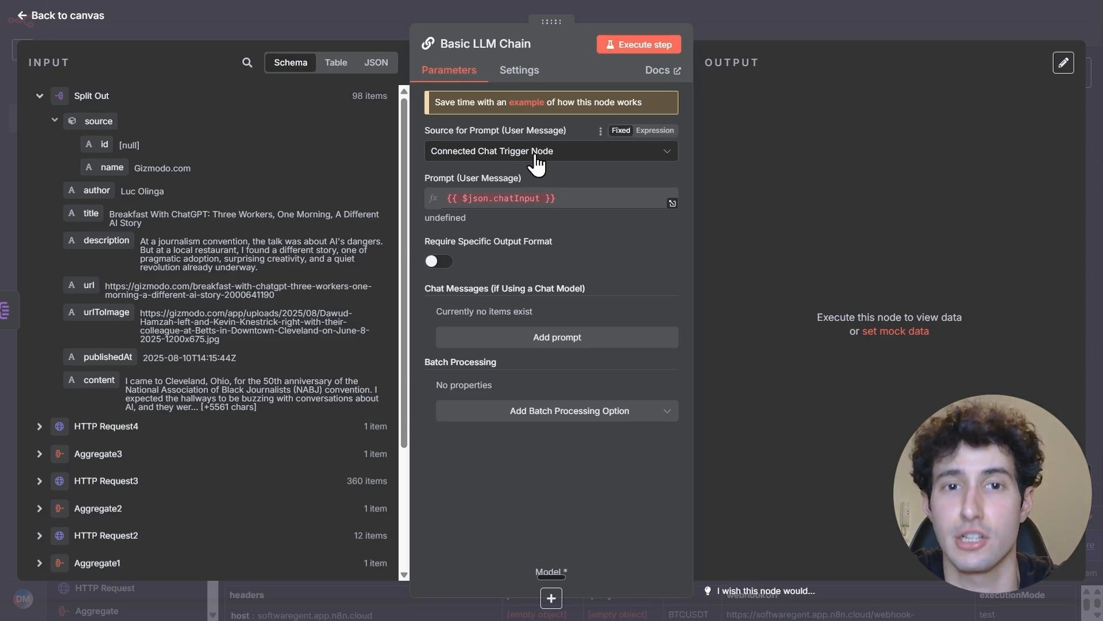
# Set the prompt source to Define below and paste the cryptocurrency sentiment analyzer prompt as an expression in the expanded editor
pyautogui.click(629, 152)
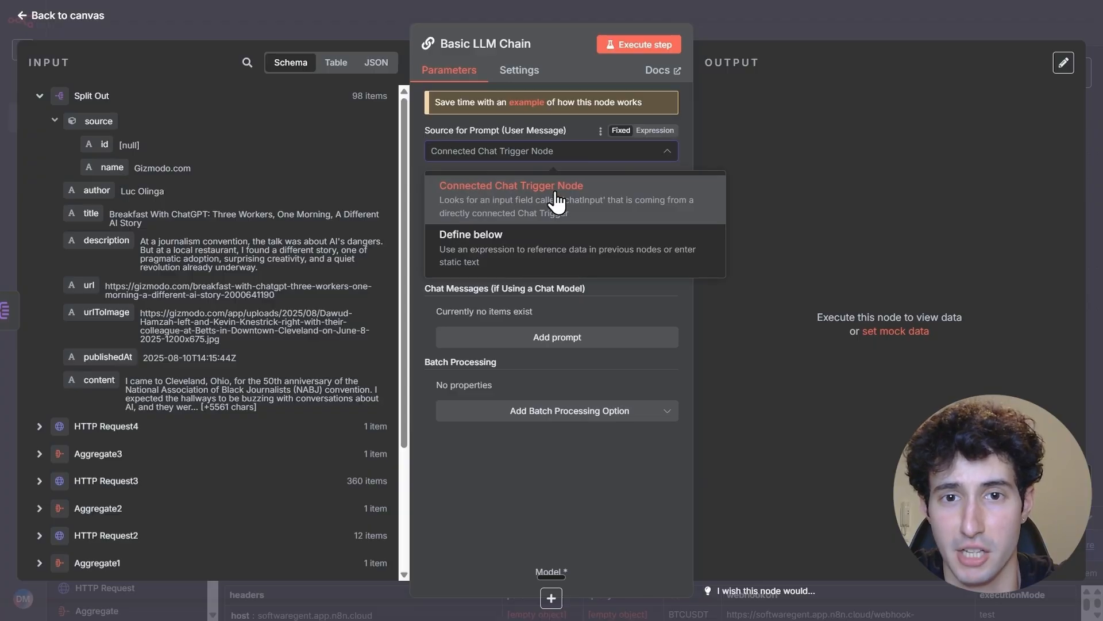
pyautogui.click(463, 247)
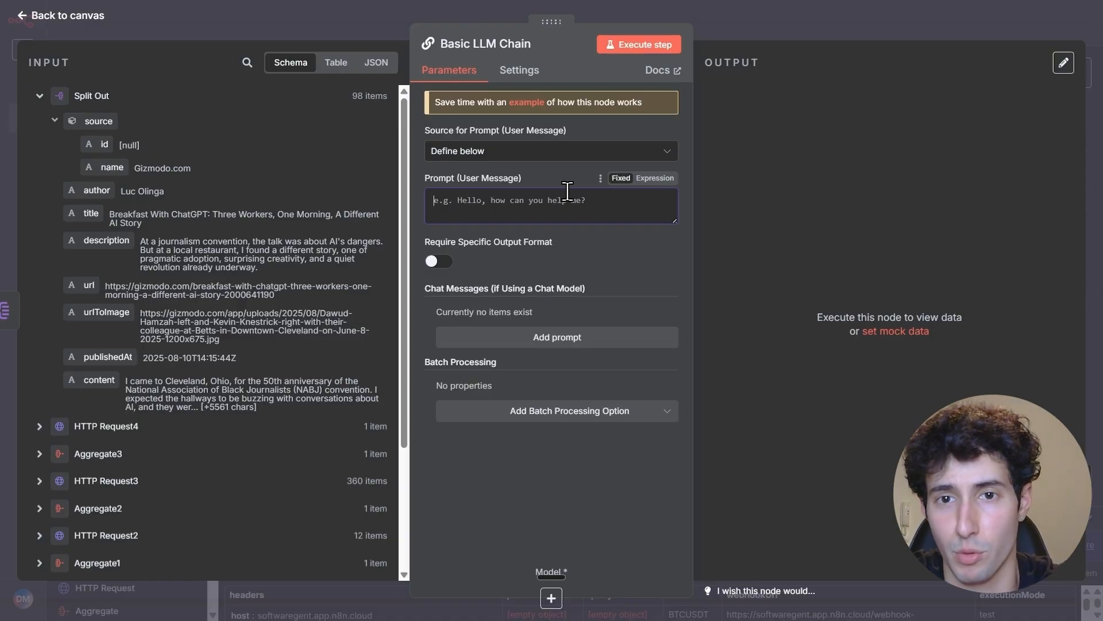
pyautogui.click(656, 178)
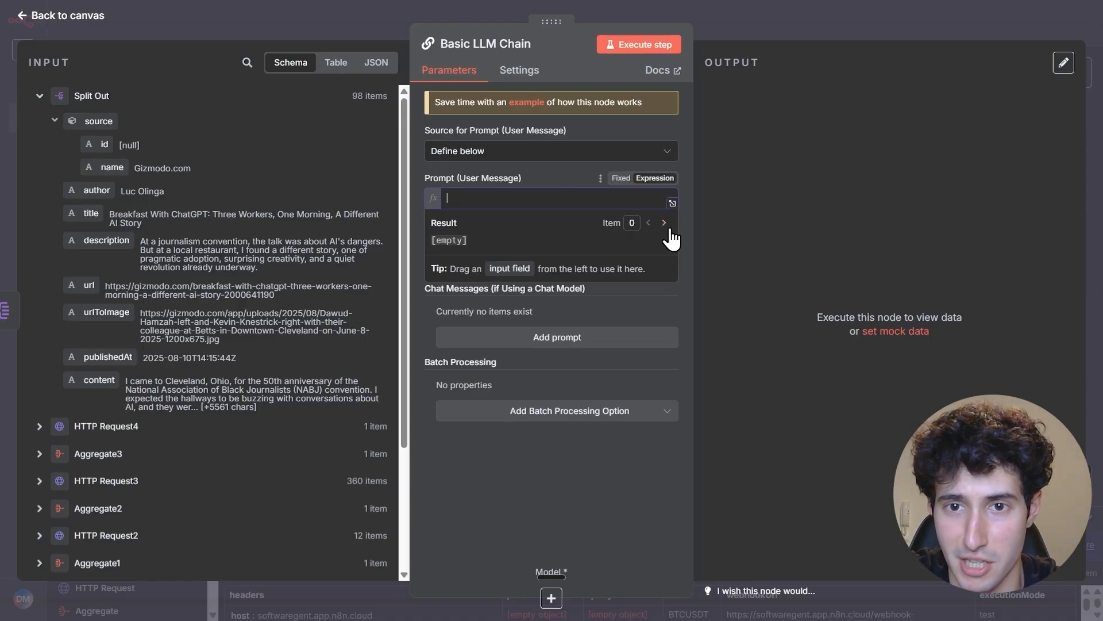
pyautogui.click(672, 203)
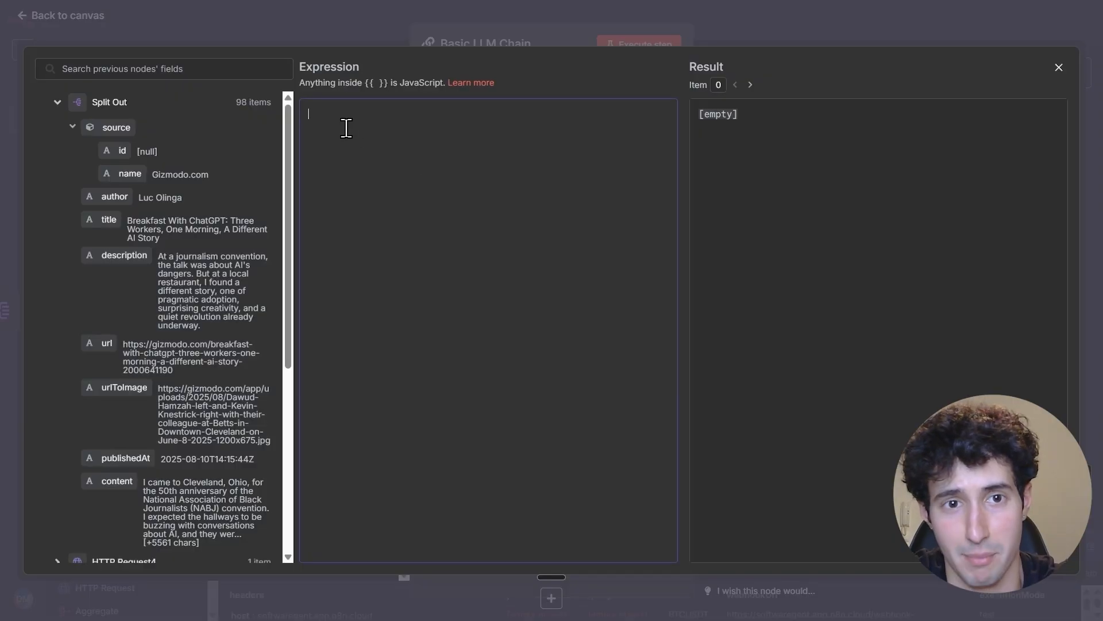
pyautogui.hotkey('ctrl', 'v')
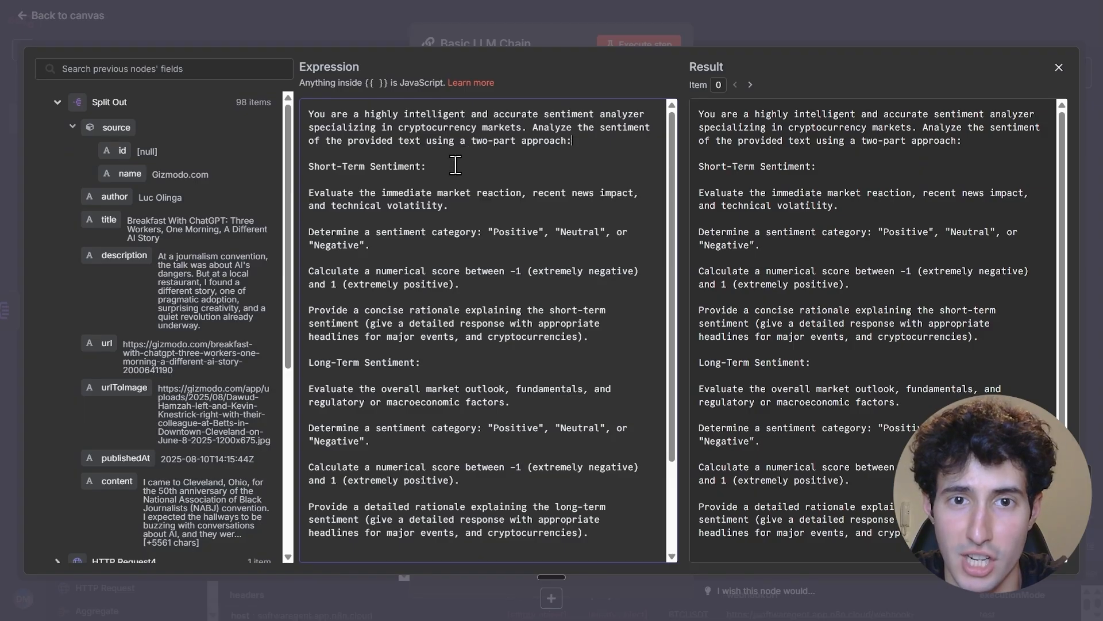
# Review the prompt's sentiment sections and delete the {{ $json.description }} expression following "Here are the articles:"
pyautogui.click(435, 170)
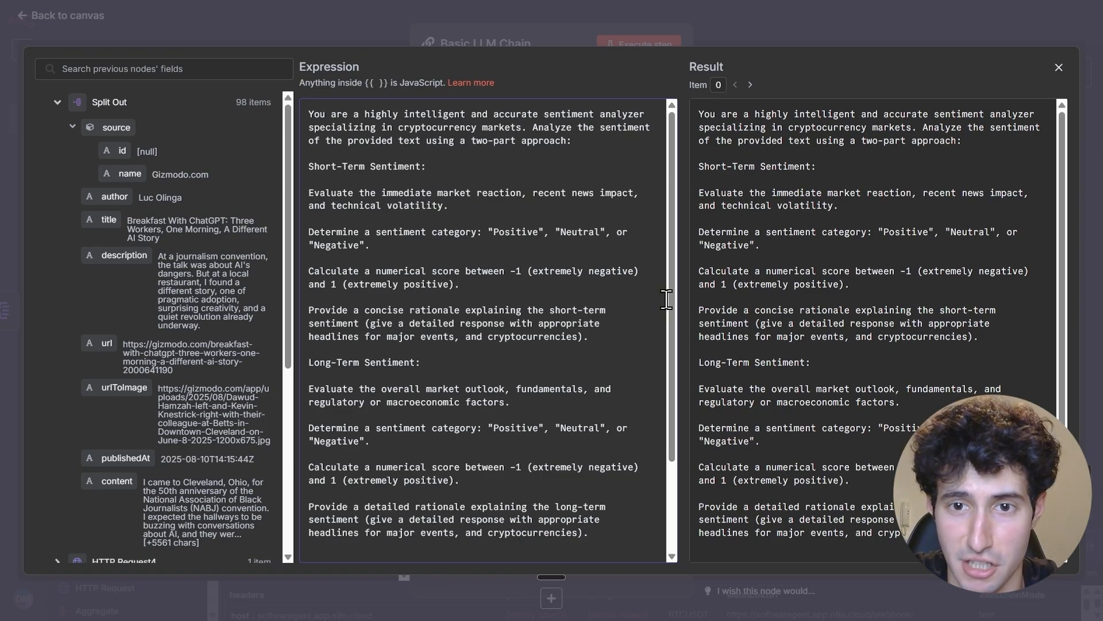
pyautogui.moveTo(670, 302); pyautogui.dragTo(656, 343)
pyautogui.moveTo(308, 305); pyautogui.dragTo(437, 305)
pyautogui.click(438, 305)
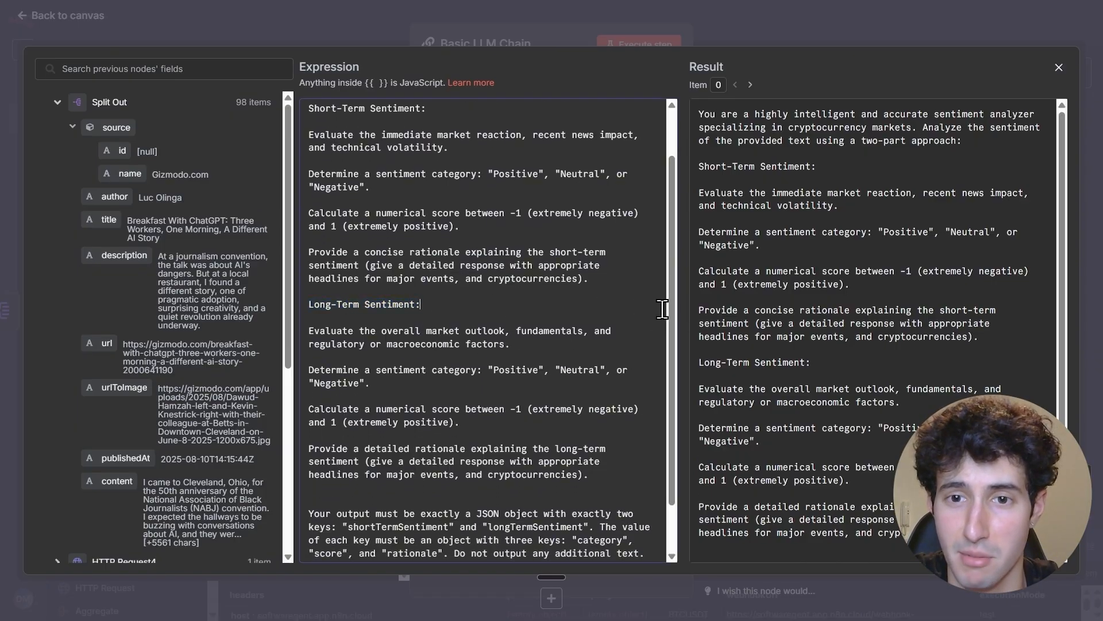
pyautogui.scroll(-2, 428, 345)
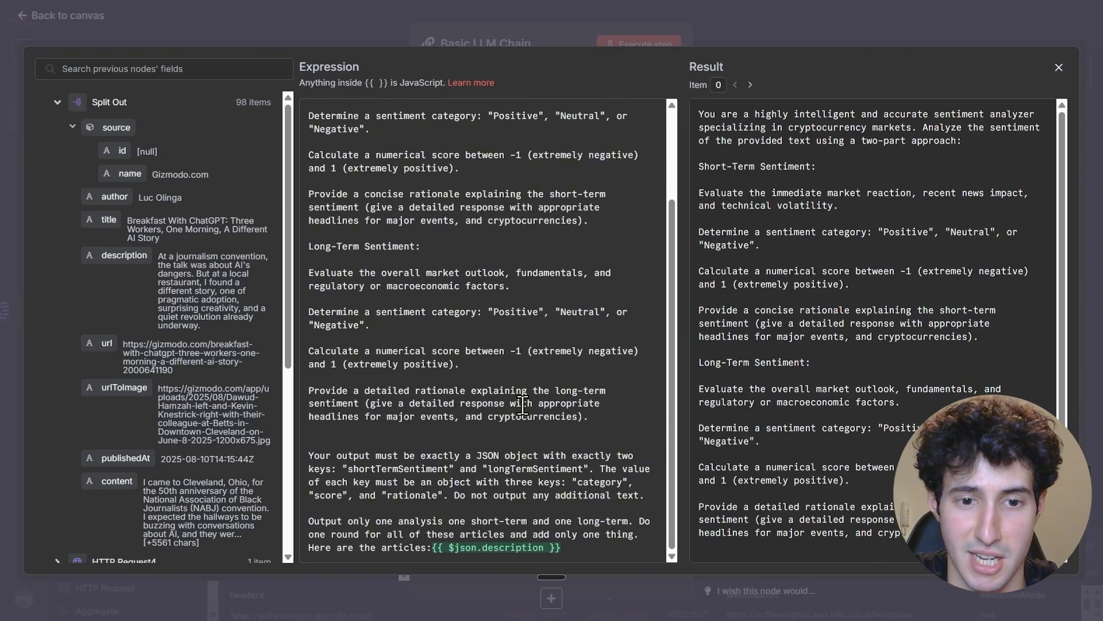
pyautogui.moveTo(573, 551); pyautogui.dragTo(432, 547)
pyautogui.press('BackSpace')
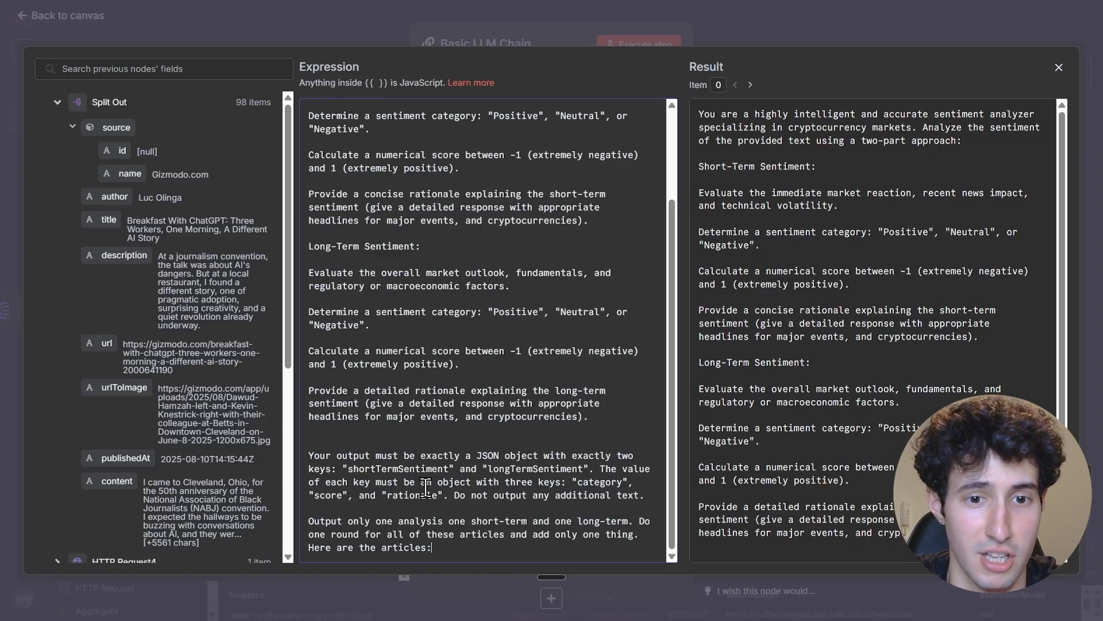
pyautogui.moveTo(107, 255); pyautogui.dragTo(441, 546)
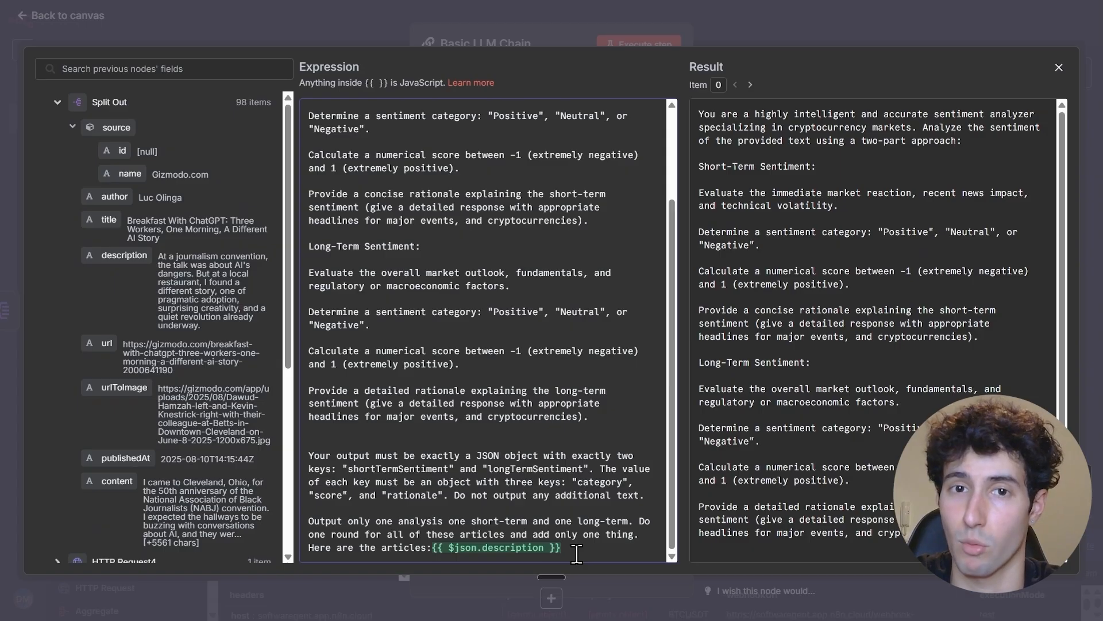
pyautogui.moveTo(569, 549); pyautogui.dragTo(435, 544)
pyautogui.press('BackSpace')
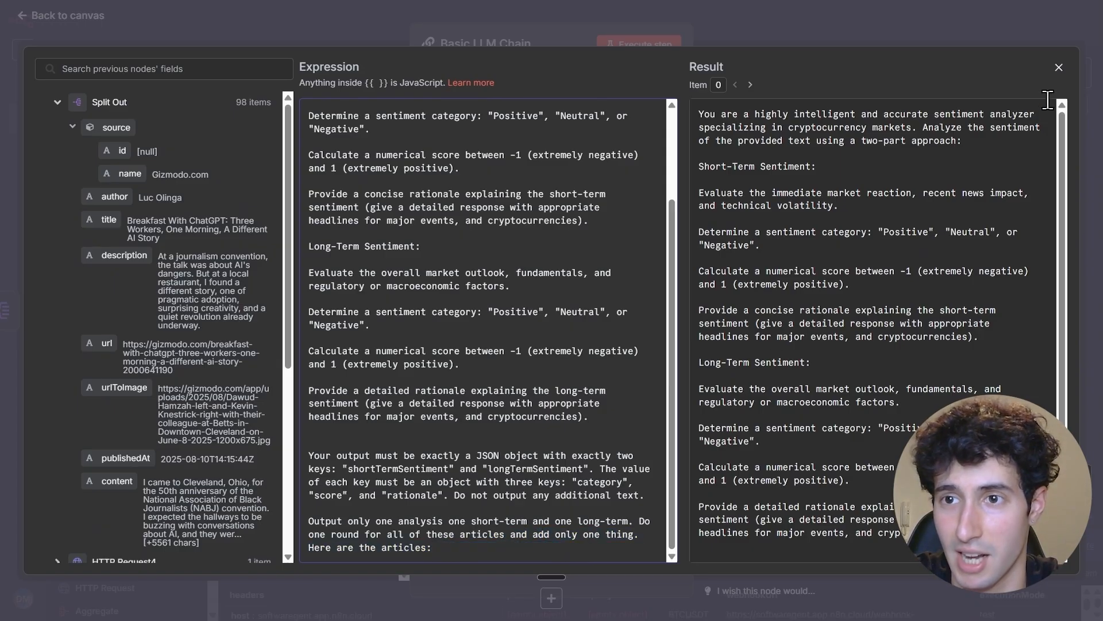
# Close the prompt editor and insert an Aggregate node between the Split Out and Basic LLM Chain nodes
pyautogui.click(1059, 71)
pyautogui.click(901, 31)
pyautogui.moveTo(659, 395); pyautogui.dragTo(764, 390)
pyautogui.click(604, 394)
pyautogui.write('agg')
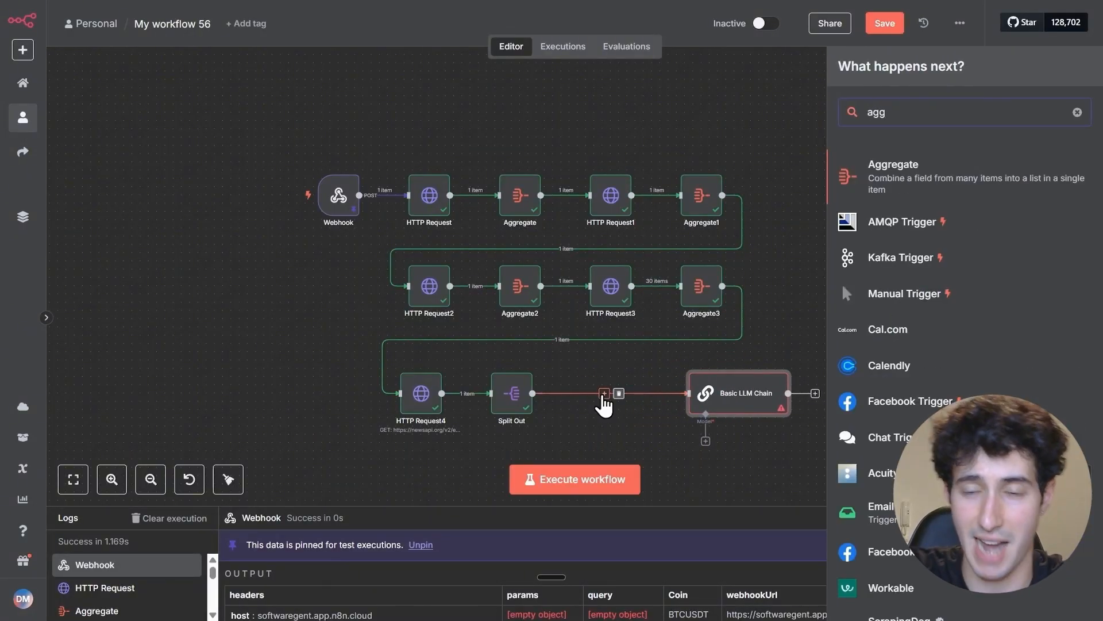
pyautogui.click(881, 180)
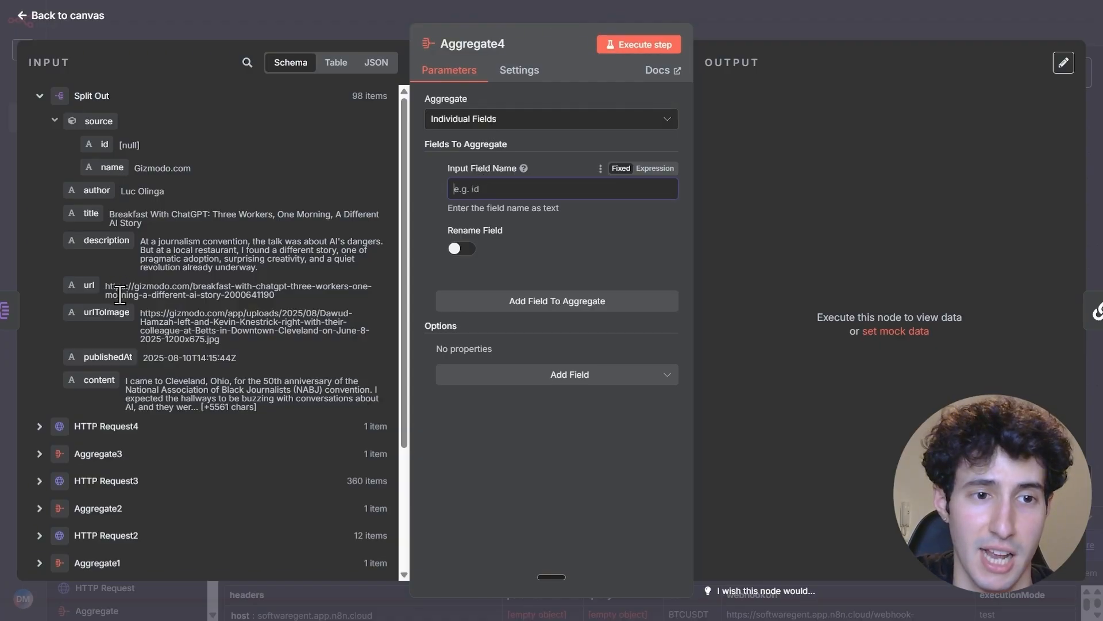
# Set the new Aggregate node to aggregate the content field, execute it, and check the output before returning to the canvas
pyautogui.moveTo(106, 370); pyautogui.dragTo(485, 190)
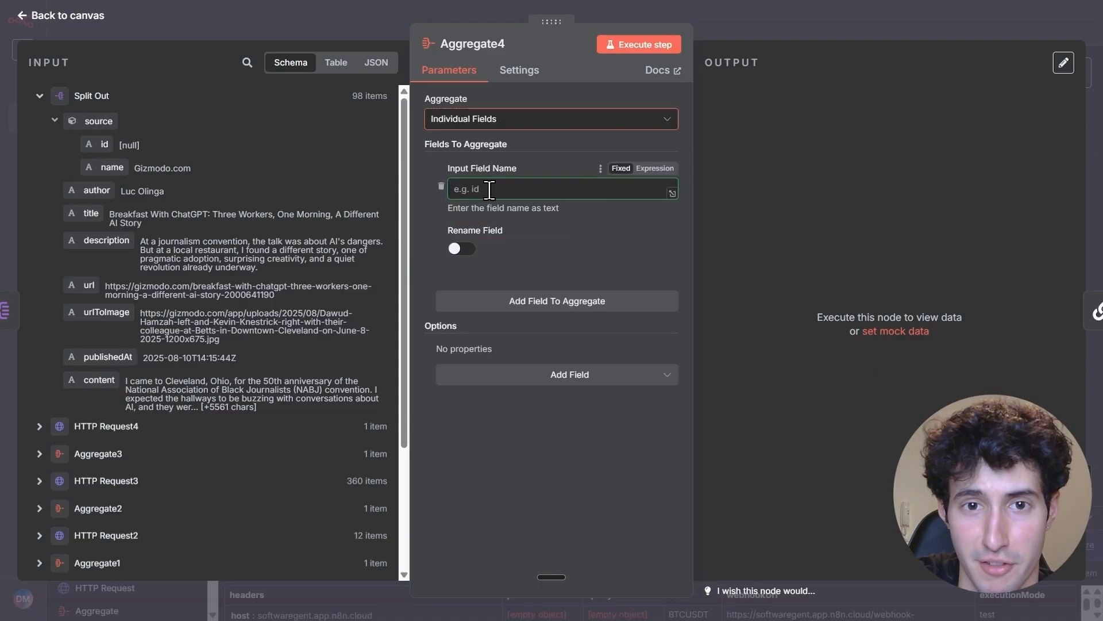
pyautogui.click(643, 43)
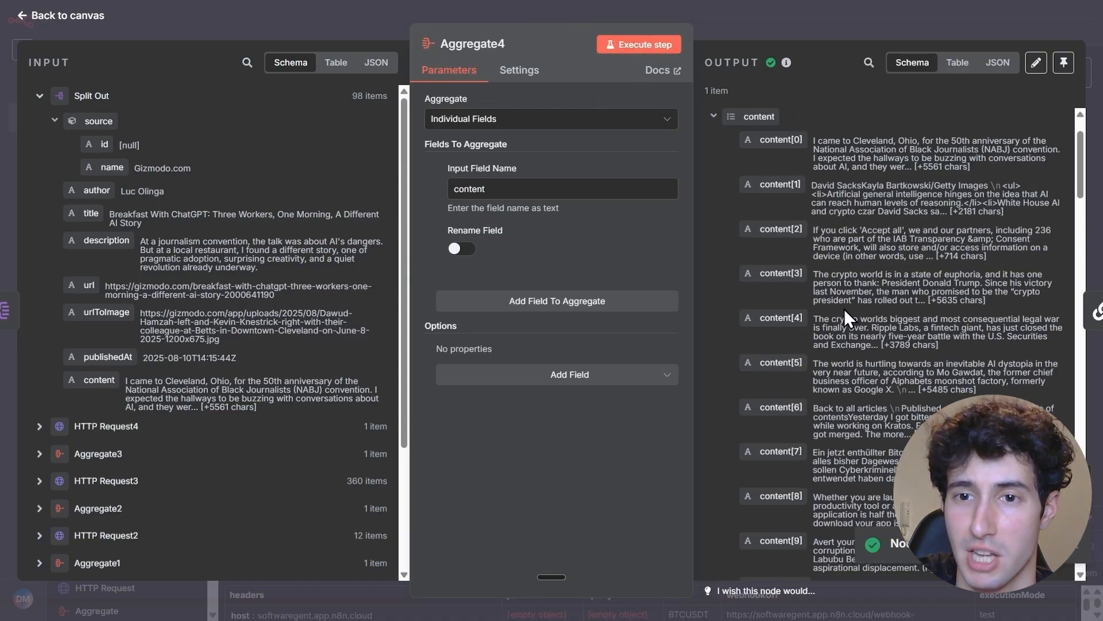
pyautogui.scroll(-3, 822, 305)
pyautogui.scroll(3, 816, 303)
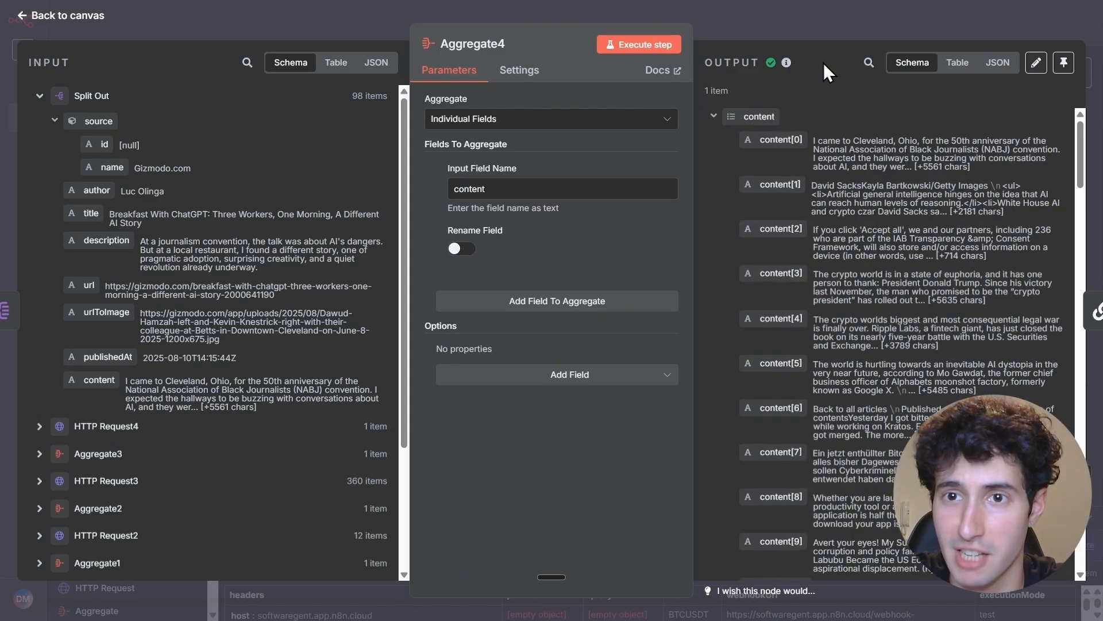
pyautogui.click(843, 33)
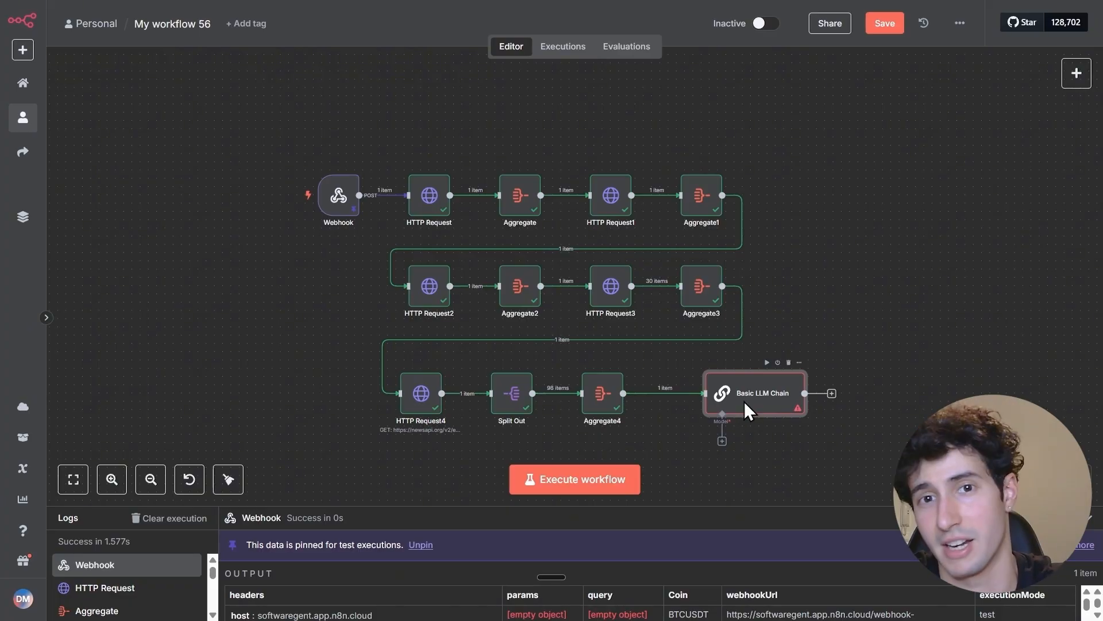
# Insert the aggregated content field, {{ $json.content }}, after "Here are the articles:" in the Basic LLM Chain prompt
pyautogui.doubleClick(745, 403)
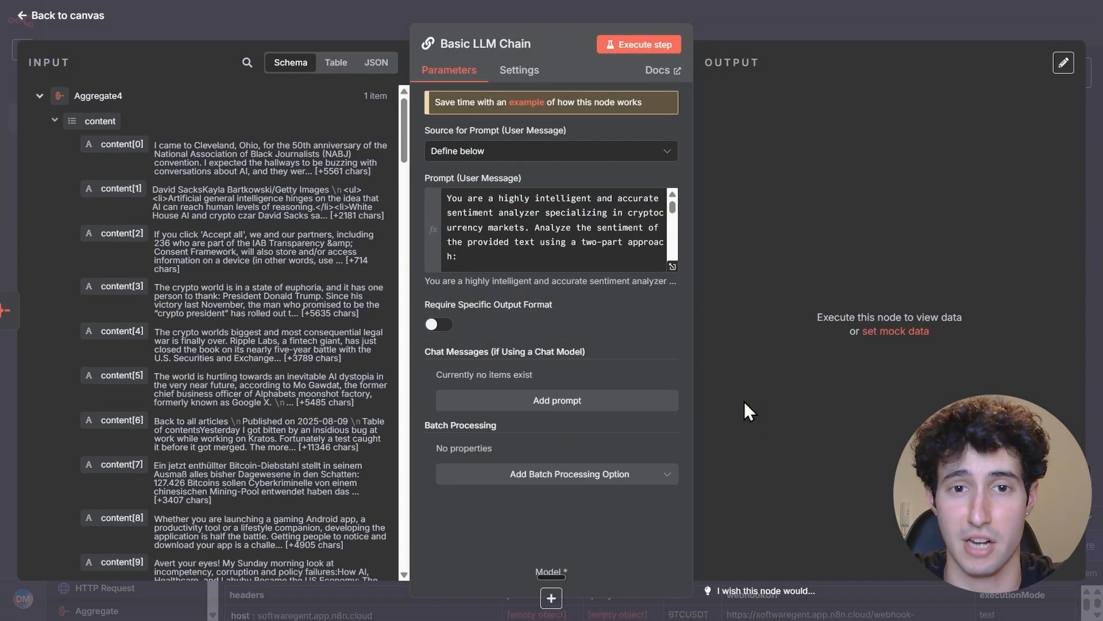
pyautogui.click(673, 266)
pyautogui.scroll(-2, 486, 249)
pyautogui.scroll(2, 486, 248)
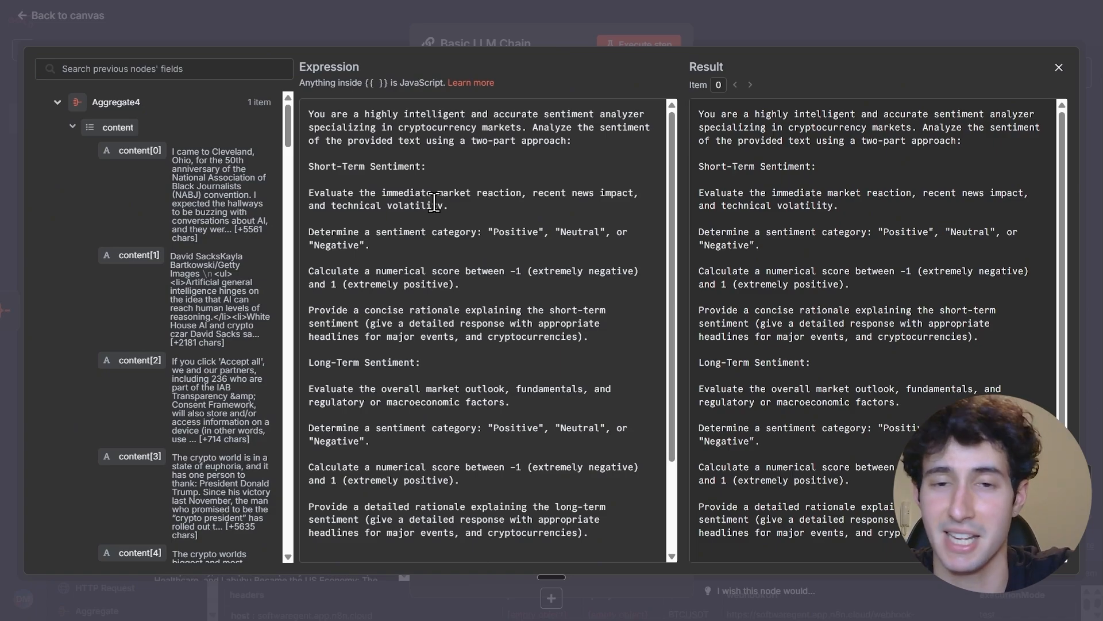
pyautogui.scroll(-3, 434, 201)
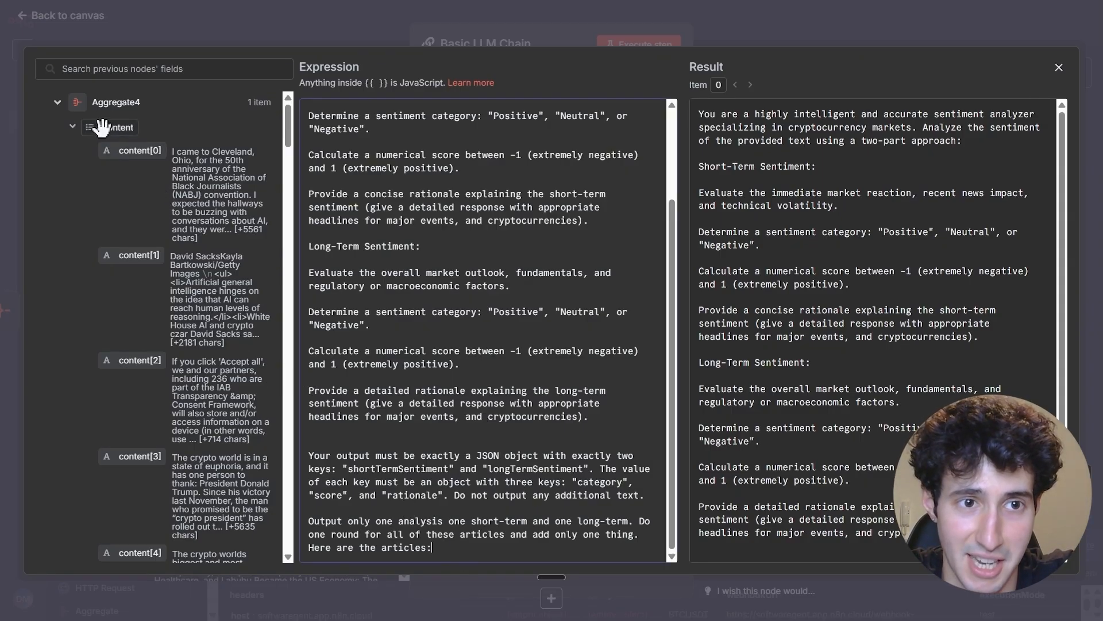
pyautogui.moveTo(109, 128); pyautogui.dragTo(444, 547)
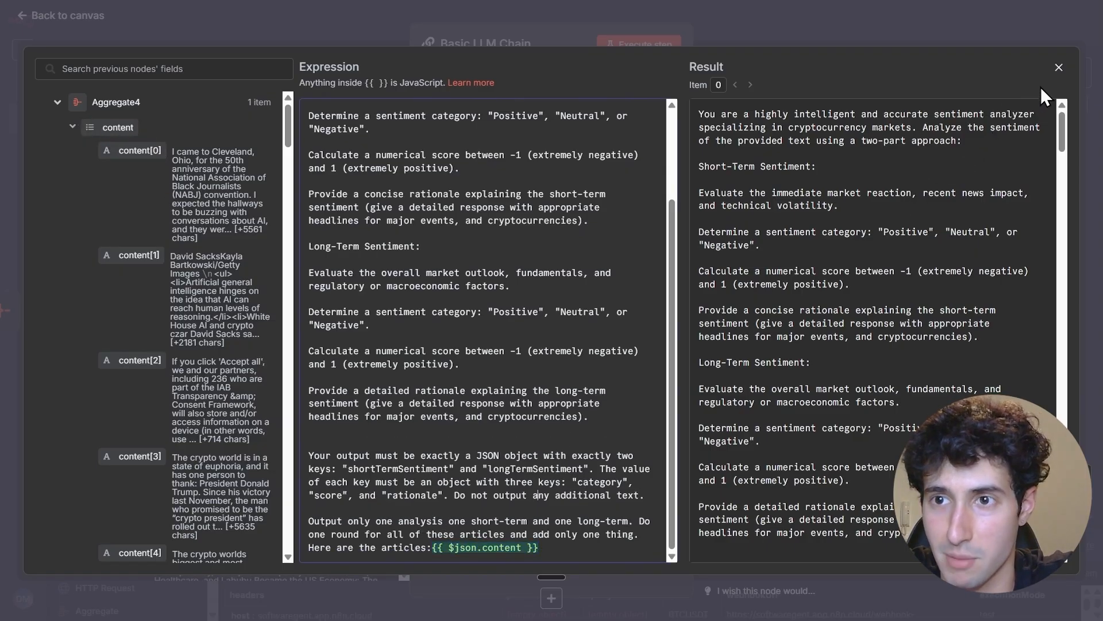
pyautogui.click(1059, 68)
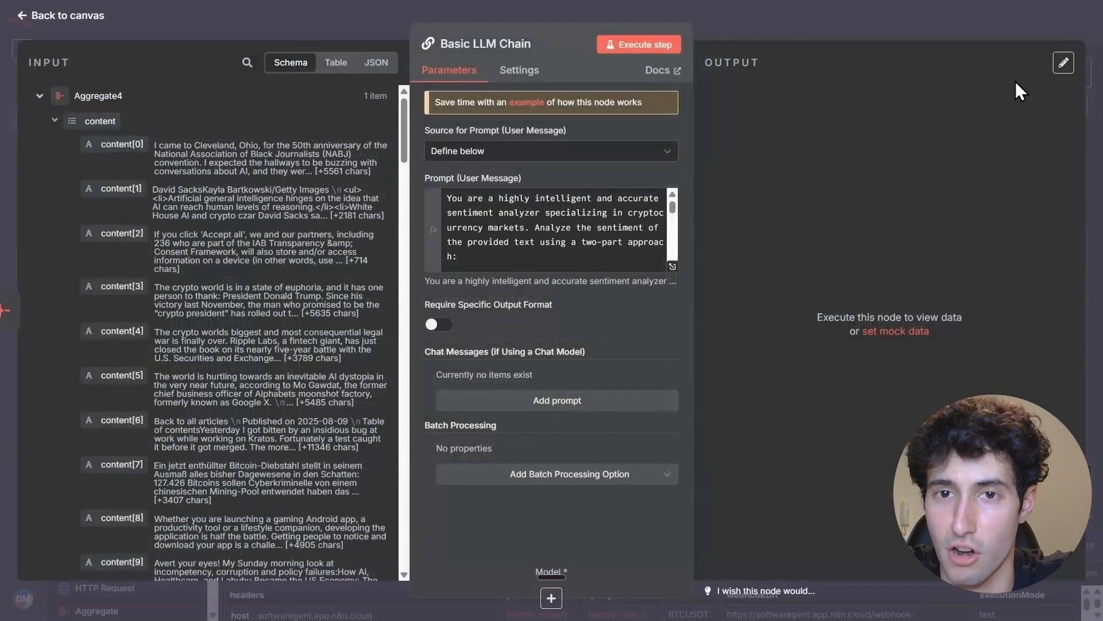
# Attach an OpenAI Chat Model to the Basic LLM Chain and start creating a new OpenAI credential for it
pyautogui.click(553, 598)
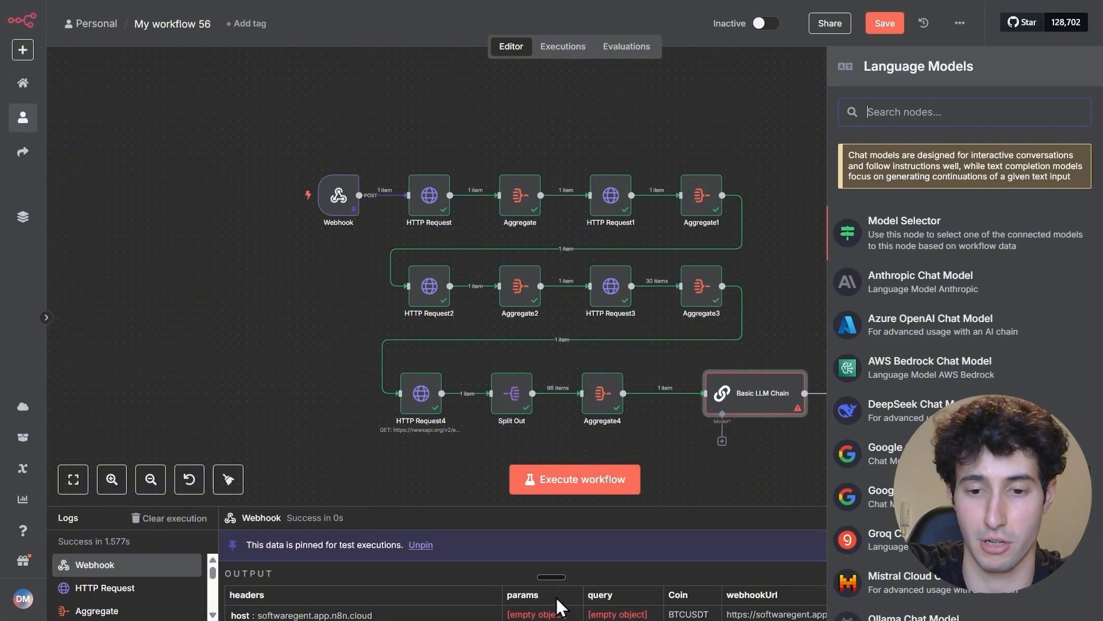
pyautogui.write('open')
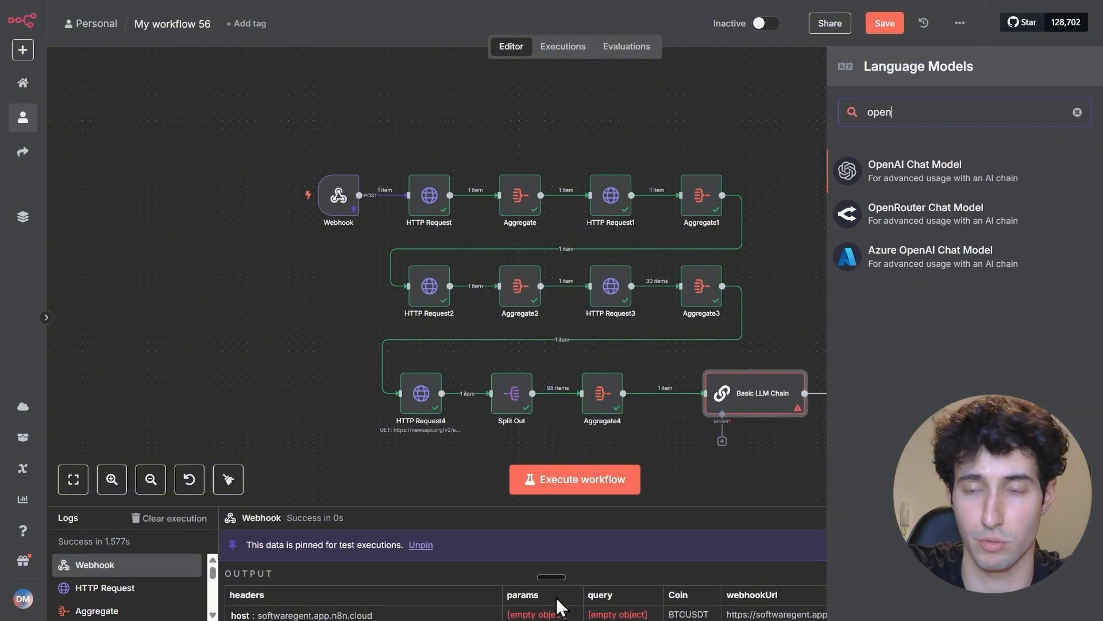
pyautogui.click(882, 188)
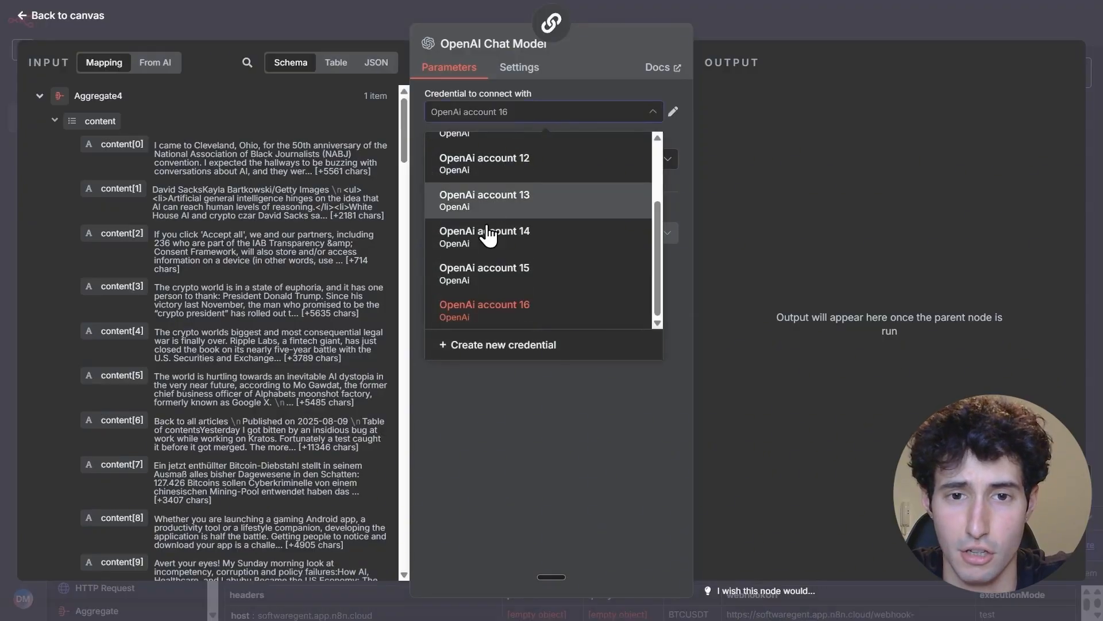
pyautogui.click(480, 345)
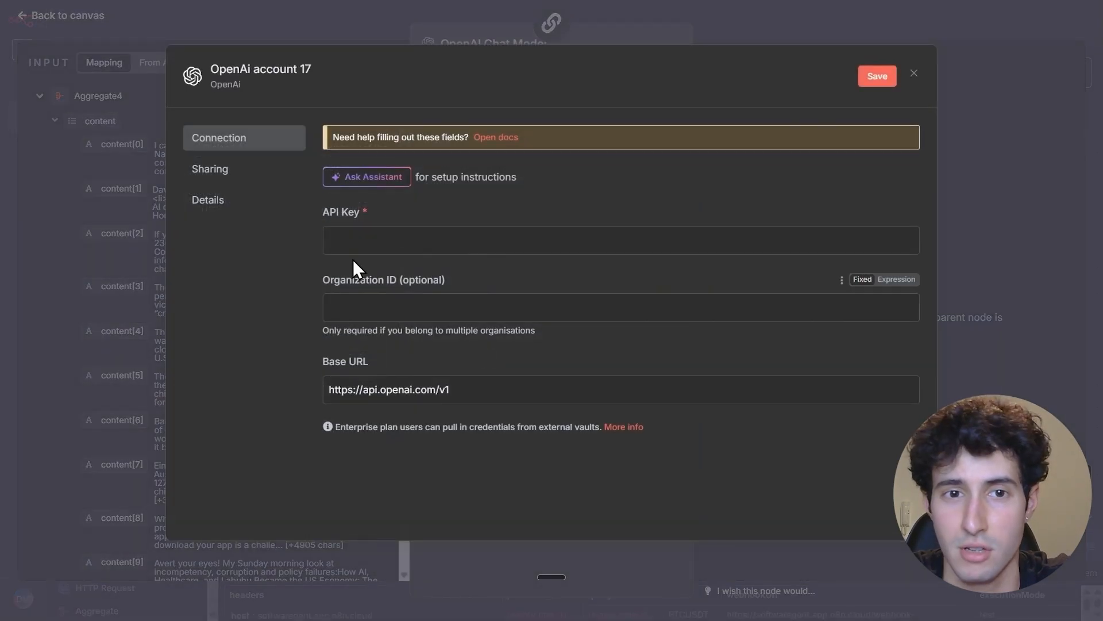
pyautogui.click(359, 246)
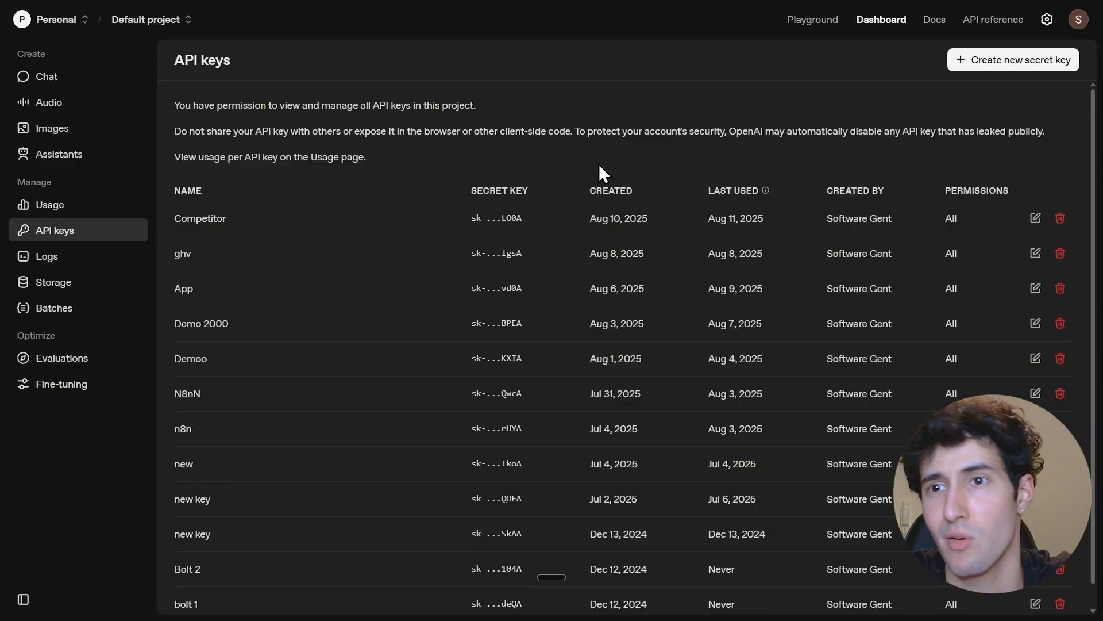
# On the OpenAI platform's API keys page, create a secret key named Crypto and copy it
pyautogui.click(992, 66)
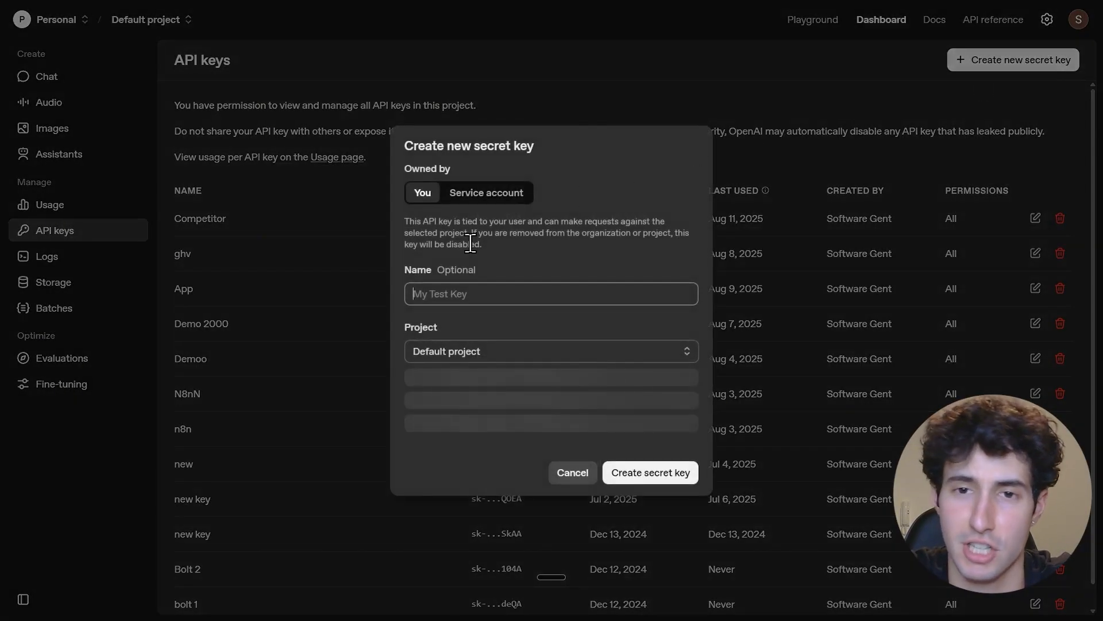
pyautogui.write('Crypto')
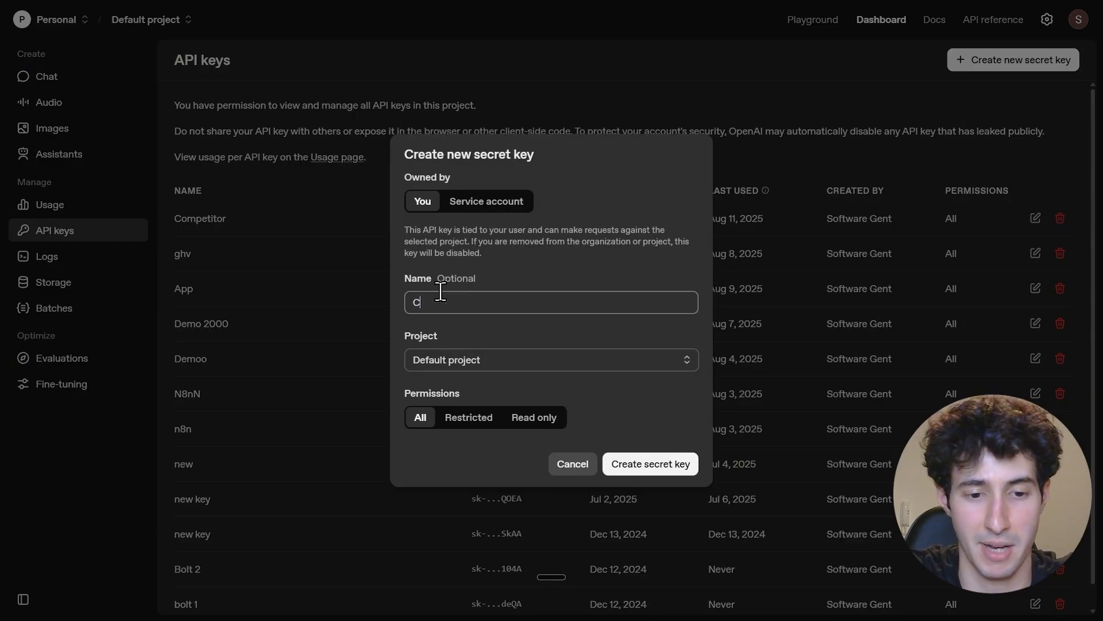
pyautogui.click(648, 464)
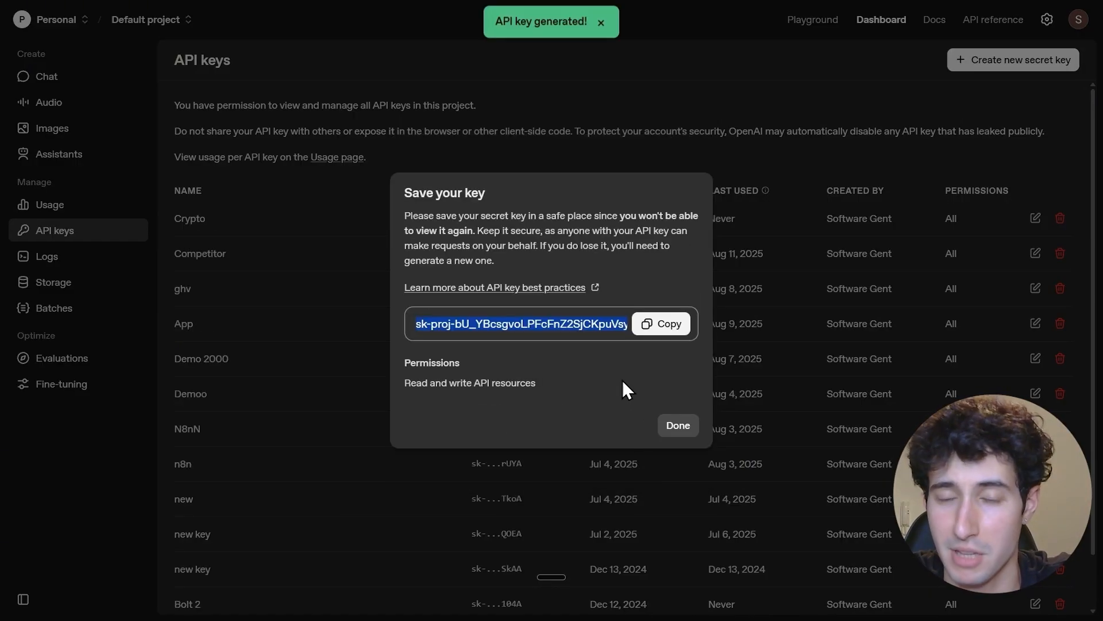
pyautogui.click(658, 326)
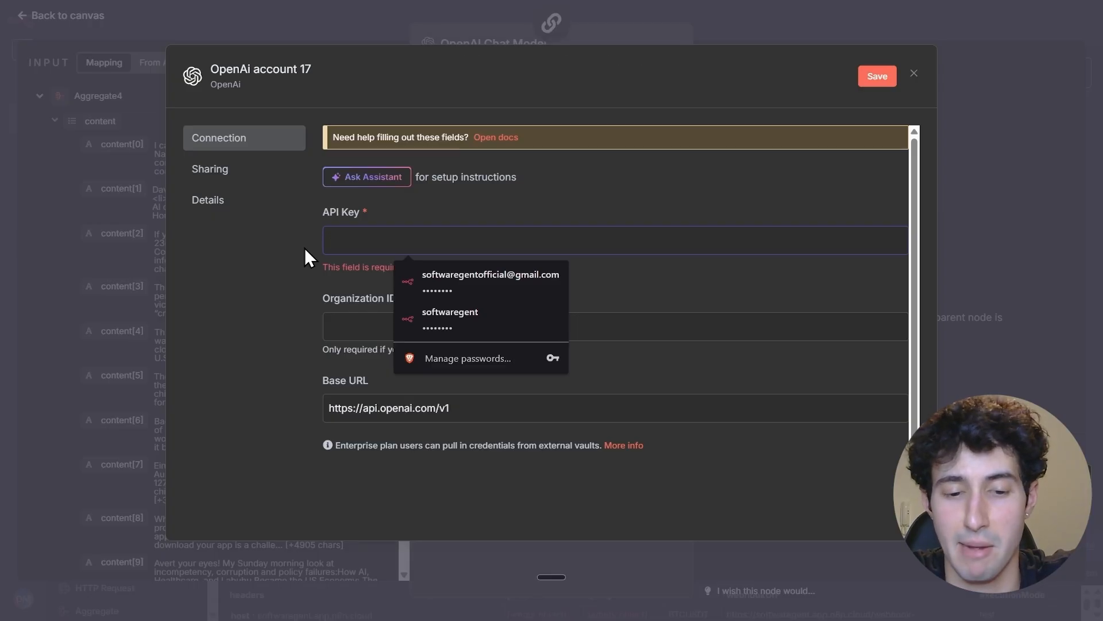
# Paste the API key into the new n8n OpenAI credential, save it, and select it for the chat model
pyautogui.hotkey('ctrl', 'v')
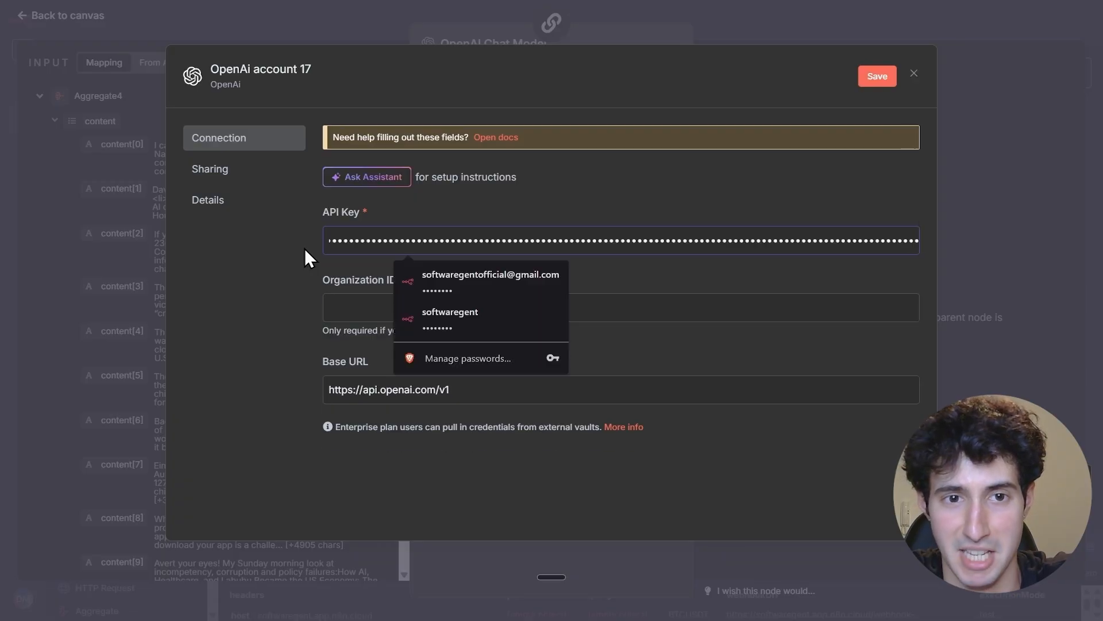
pyautogui.click(879, 74)
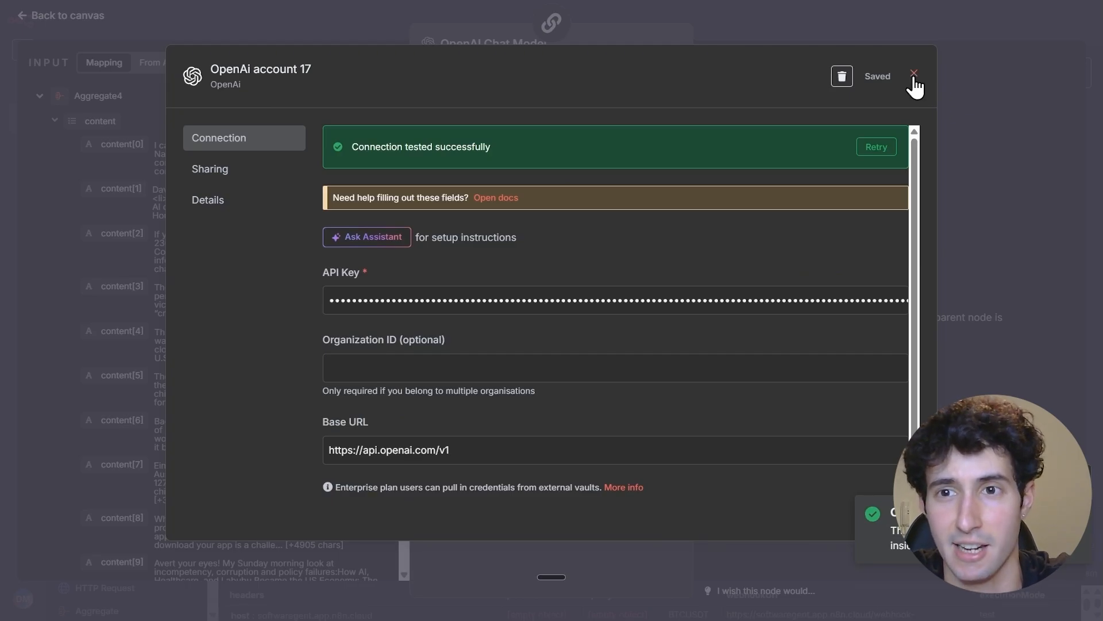
pyautogui.click(914, 73)
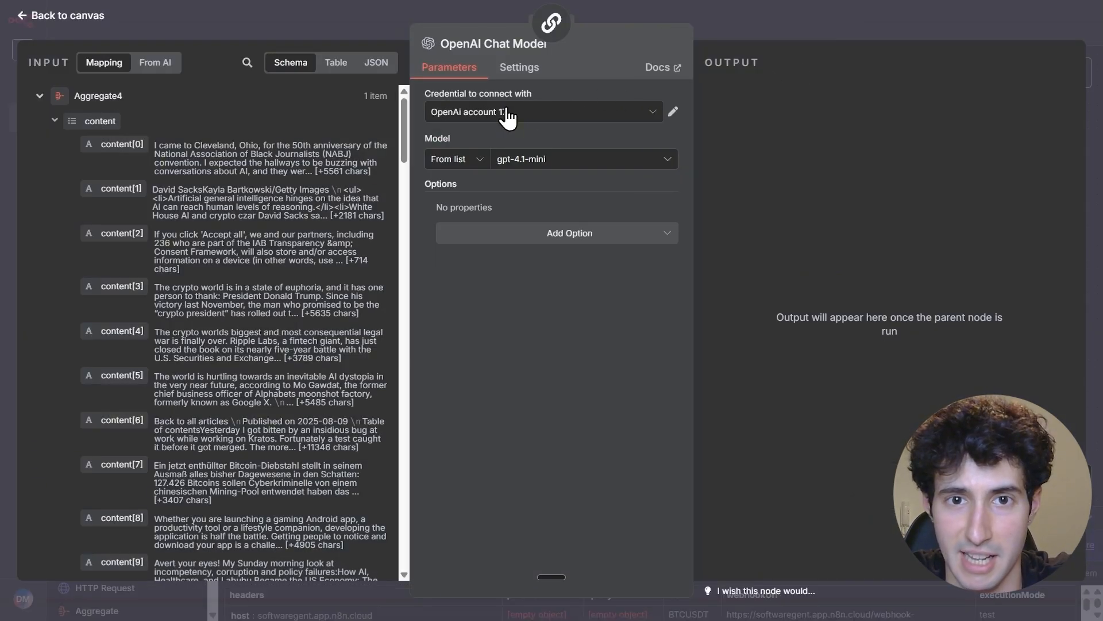
pyautogui.click(504, 112)
pyautogui.click(485, 310)
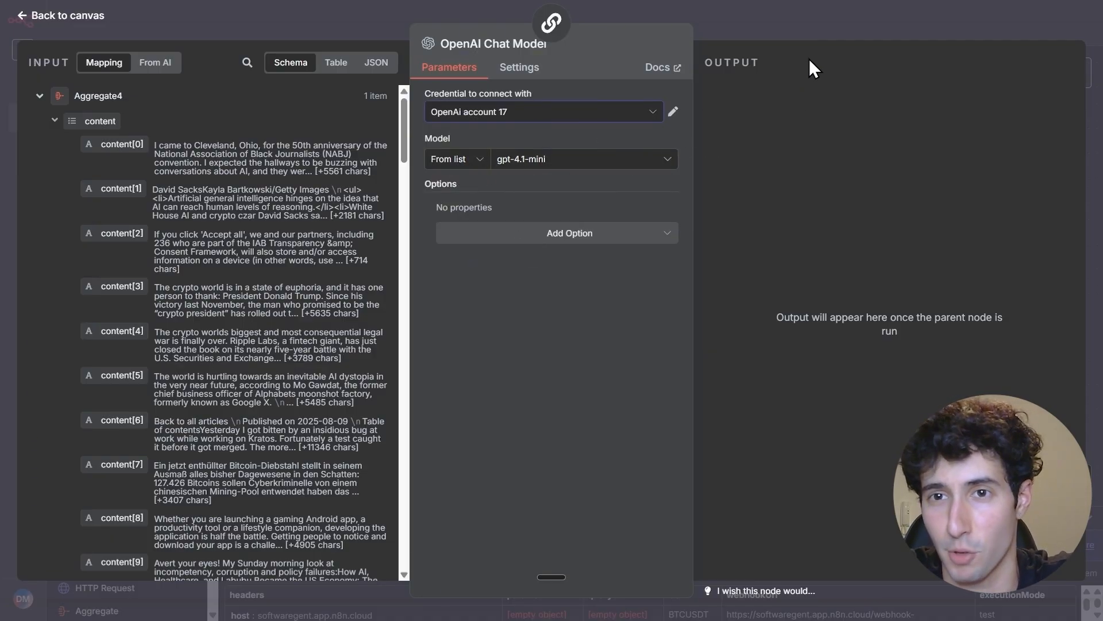
pyautogui.click(836, 34)
# Move the OpenAI Chat Model node beneath the chain's Model connector and enable Require Specific Output Format on the Basic LLM Chain
pyautogui.scroll(-5, 771, 173)
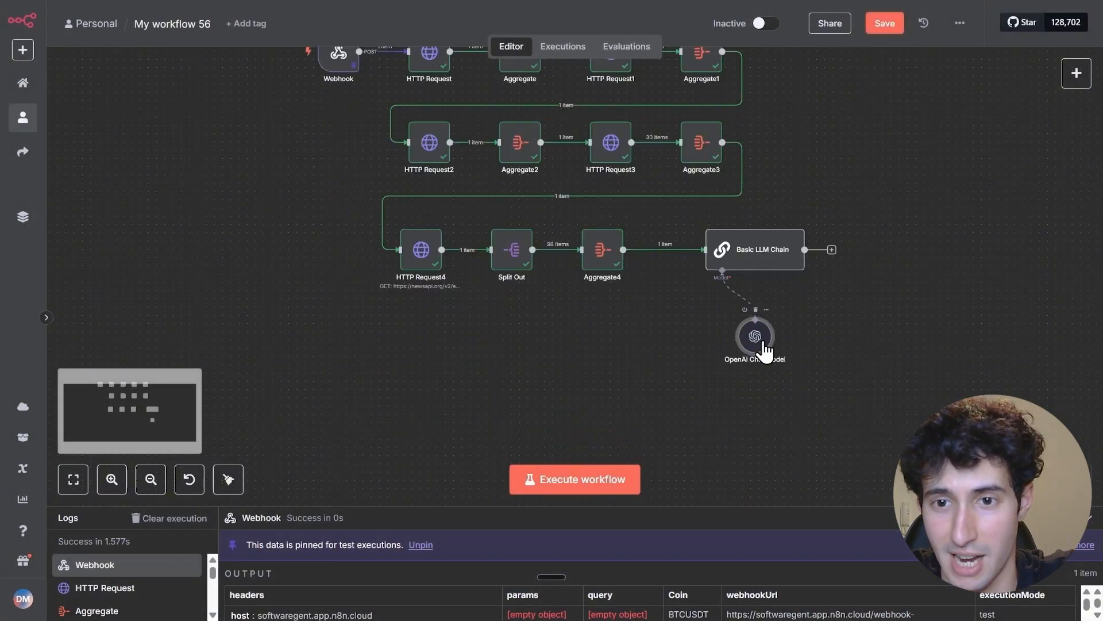
pyautogui.moveTo(765, 350); pyautogui.dragTo(707, 342)
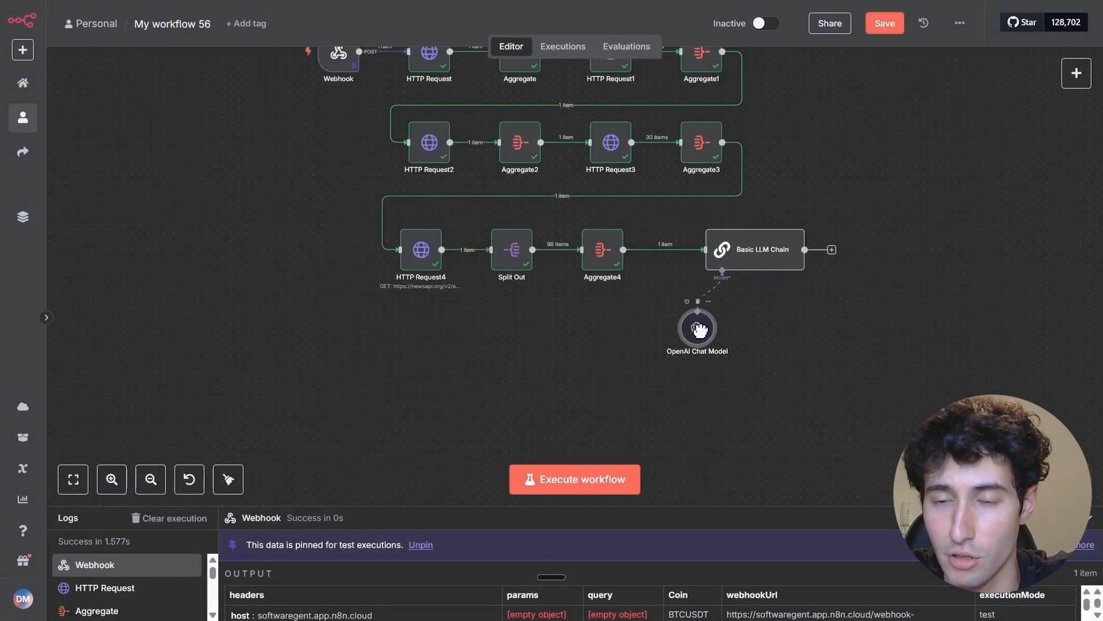
pyautogui.doubleClick(770, 266)
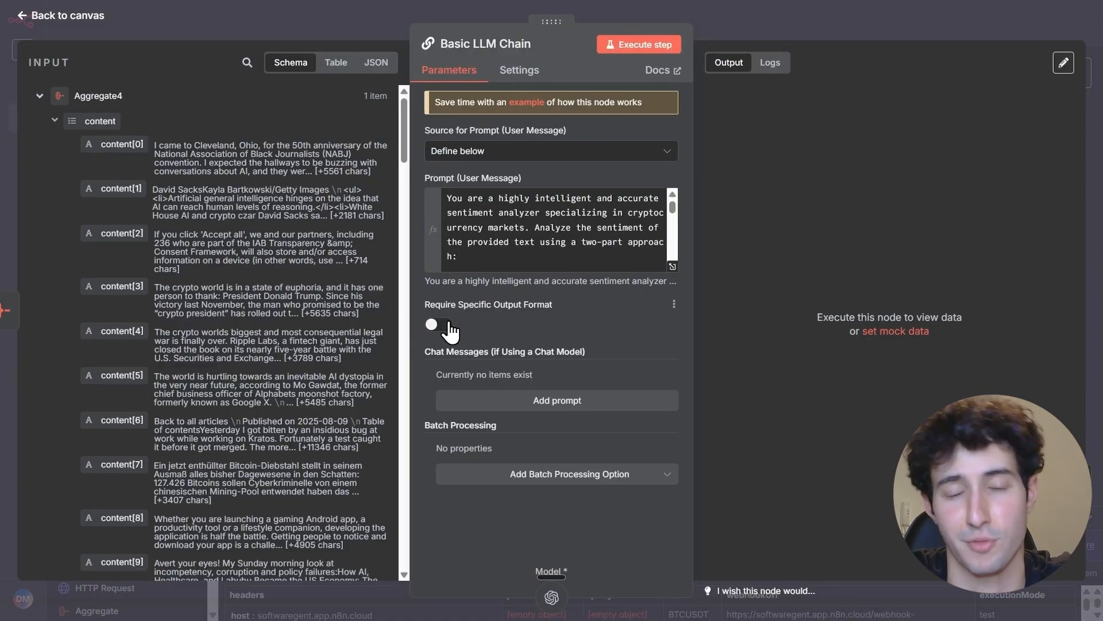
pyautogui.click(439, 325)
pyautogui.click(826, 27)
pyautogui.scroll(2, 774, 366)
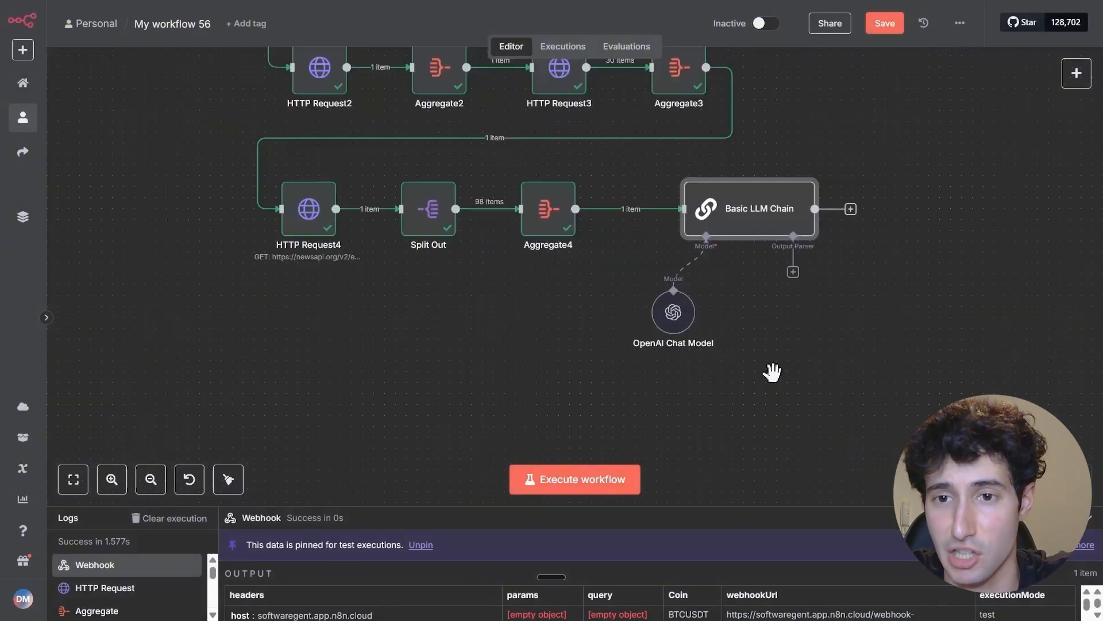
pyautogui.moveTo(797, 291); pyautogui.dragTo(684, 327)
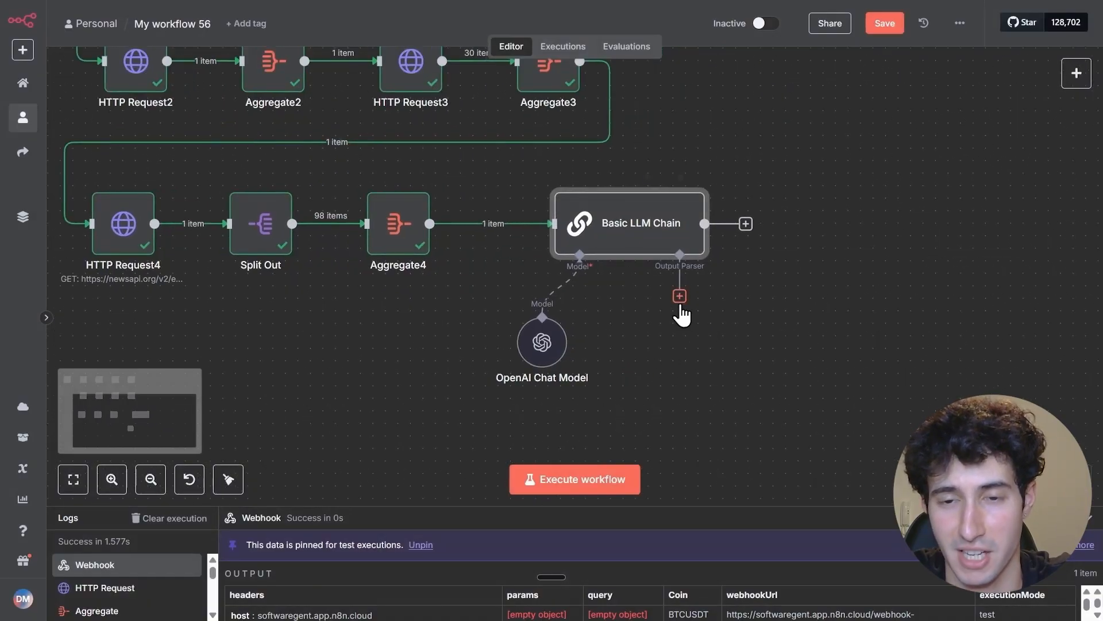
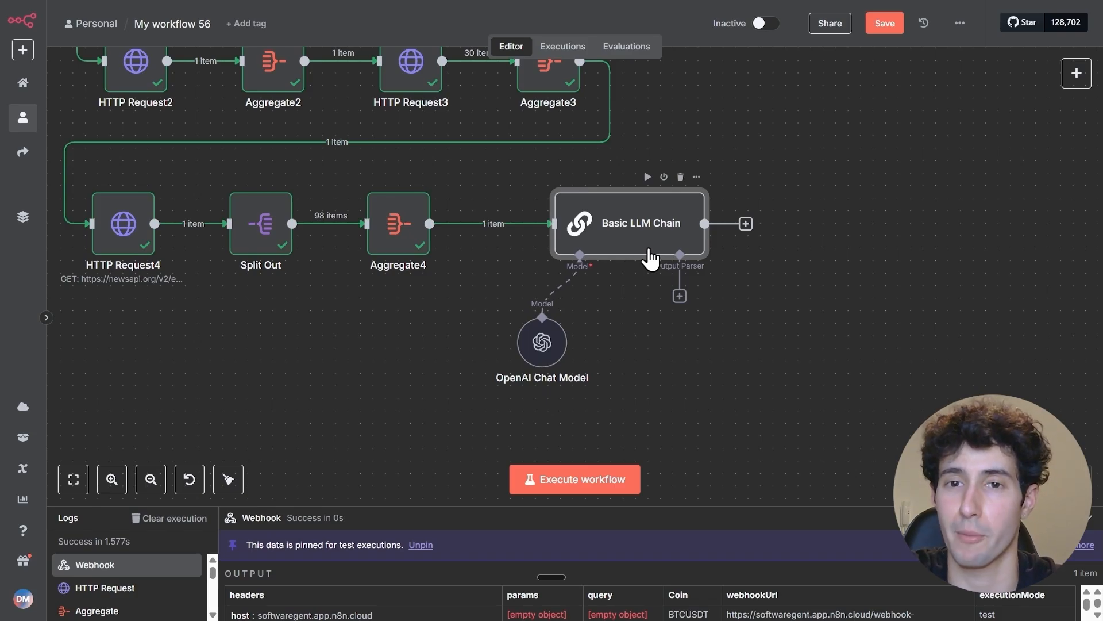
# Attach a Structured Output Parser to the Basic LLM Chain's Output Parser connector
pyautogui.click(679, 296)
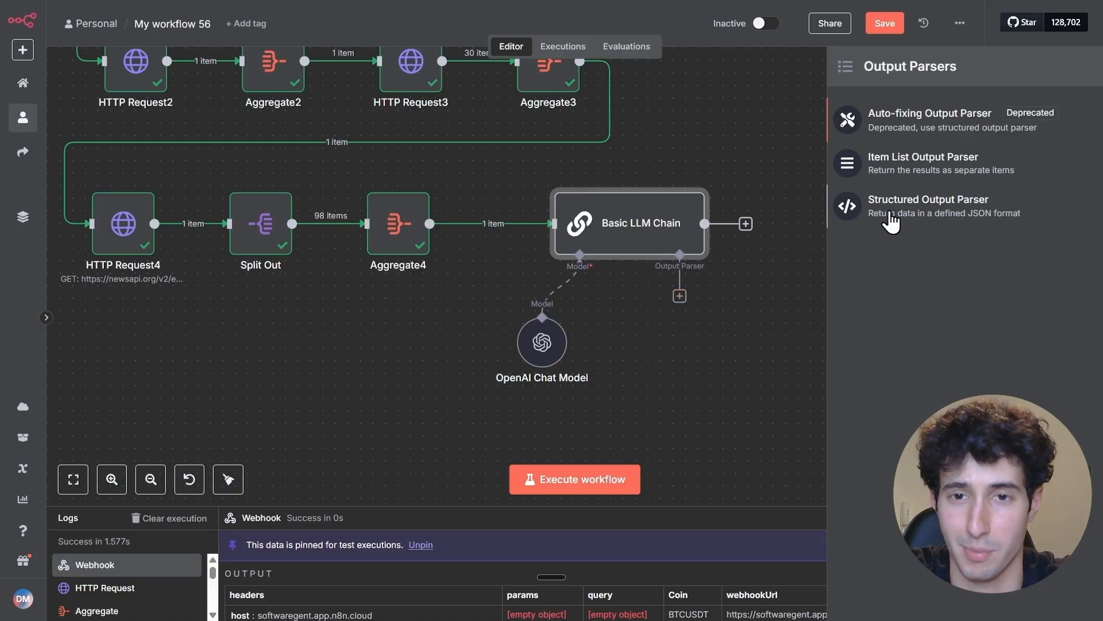
pyautogui.click(891, 221)
pyautogui.click(545, 227)
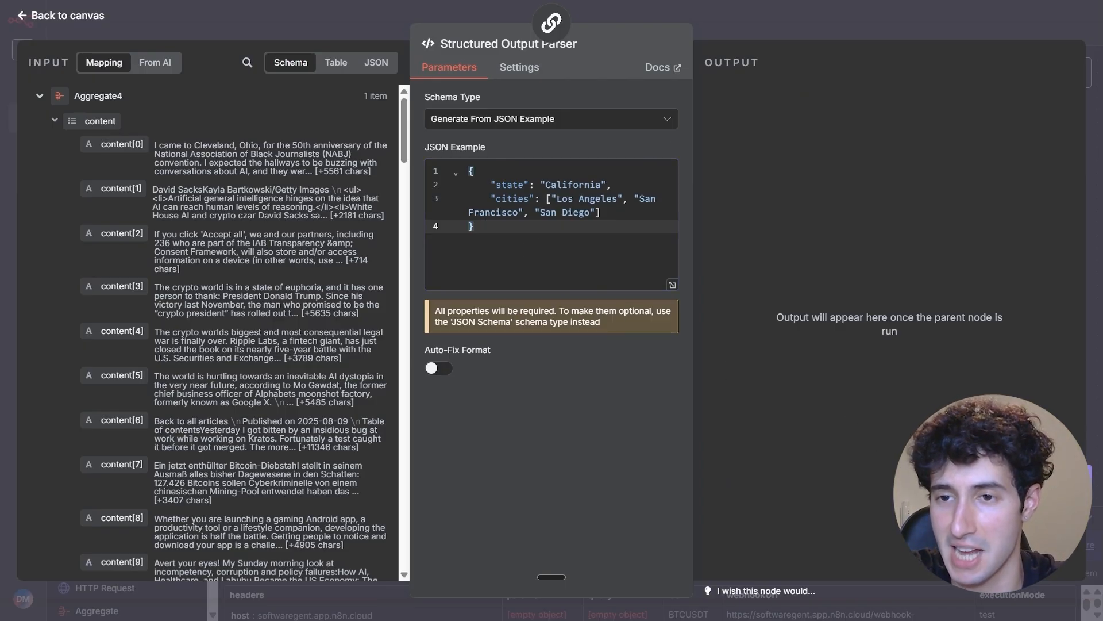
# Ask the AI Assistant for an output JSON with short-term and long-term analysis, and copy the JSON it provides
pyautogui.click(1078, 478)
pyautogui.click(917, 600)
pyautogui.hotkey('ctrl', 'v')
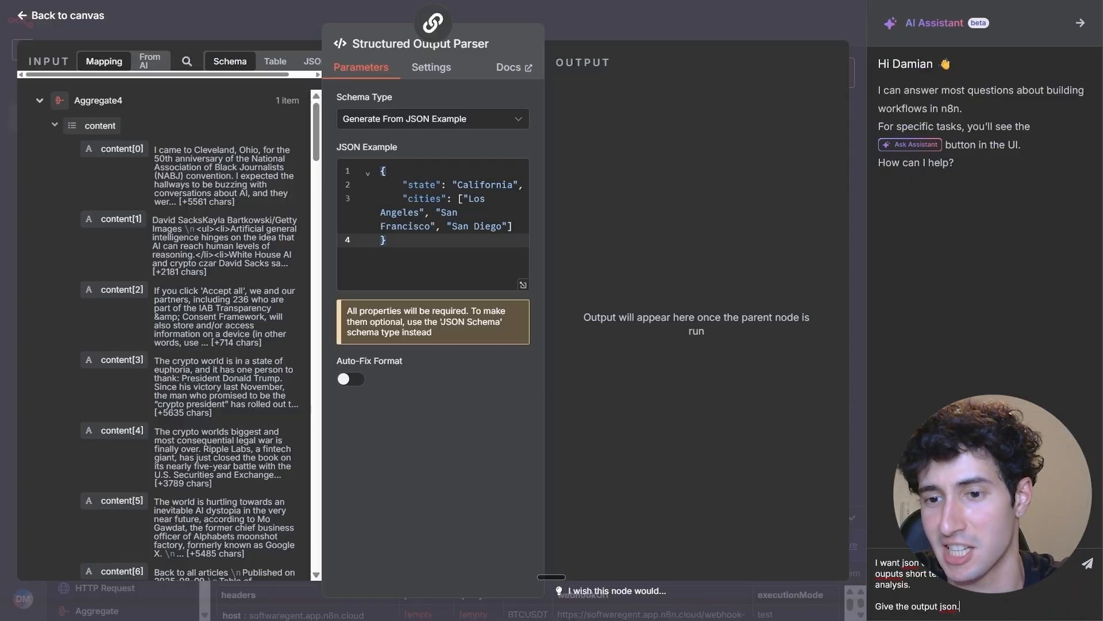
pyautogui.press('Return')
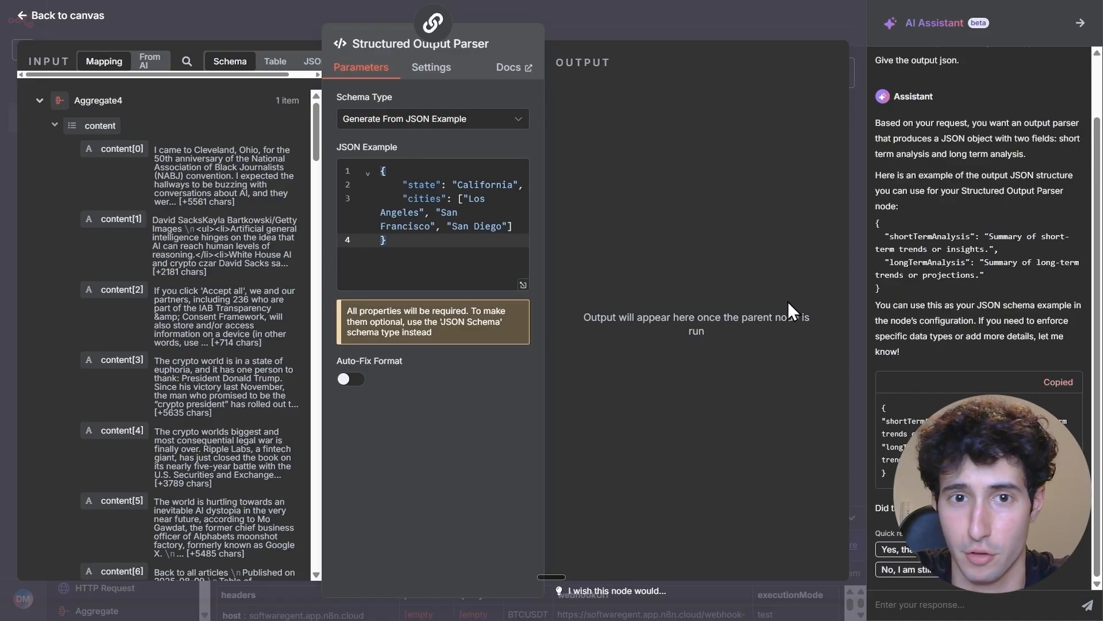
# Replace the Structured Output Parser's JSON example with the copied shortTermAnalysis and longTermAnalysis object, and return to the canvas
pyautogui.click(1080, 22)
pyautogui.moveTo(511, 243); pyautogui.dragTo(453, 174)
pyautogui.press('BackSpace')
pyautogui.write('{   "shortTermAnalysis": "Summary of short-term trends or insights.",   "longTermAnalysis": "Summary of long-term trends or projections." }')
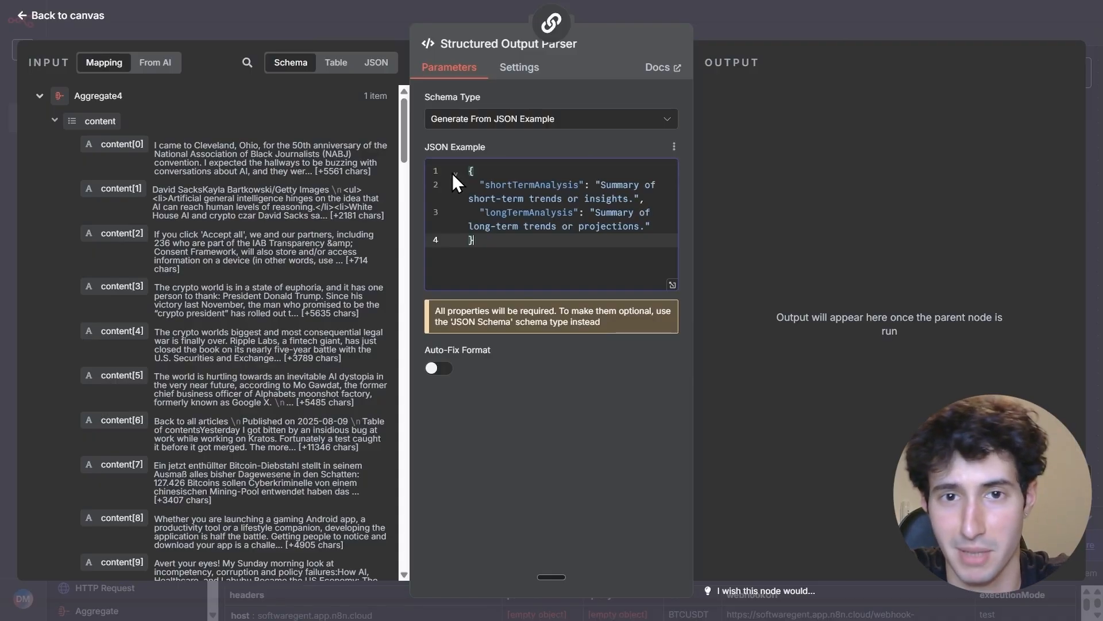
pyautogui.click(772, 15)
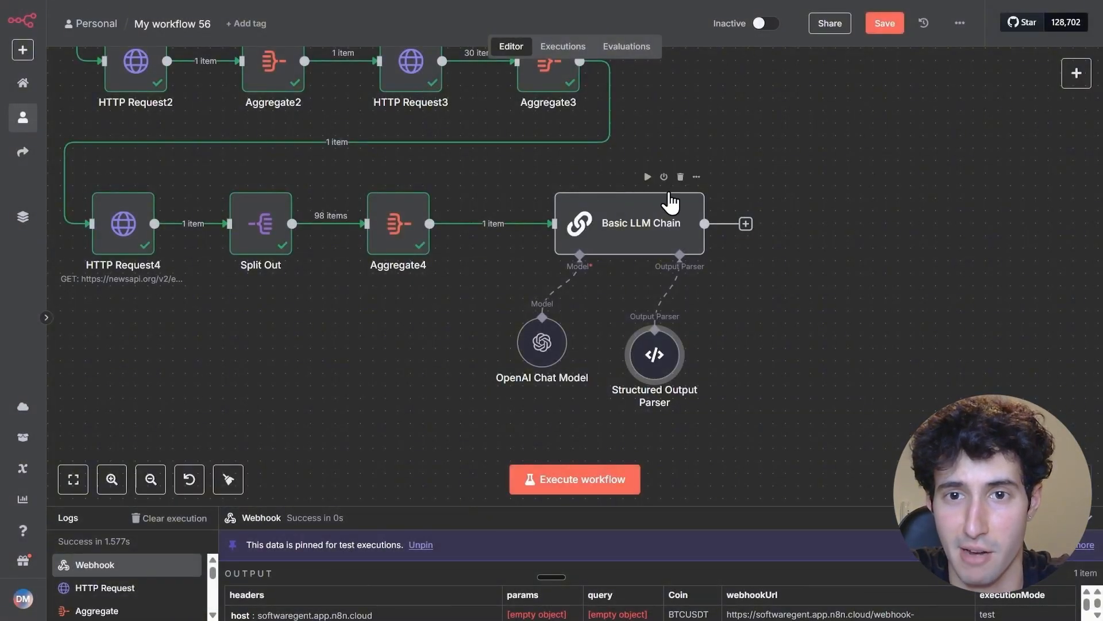
# Execute the Basic LLM Chain and reposition the Structured Output Parser node beneath the chain's Output Parser connector
pyautogui.click(643, 178)
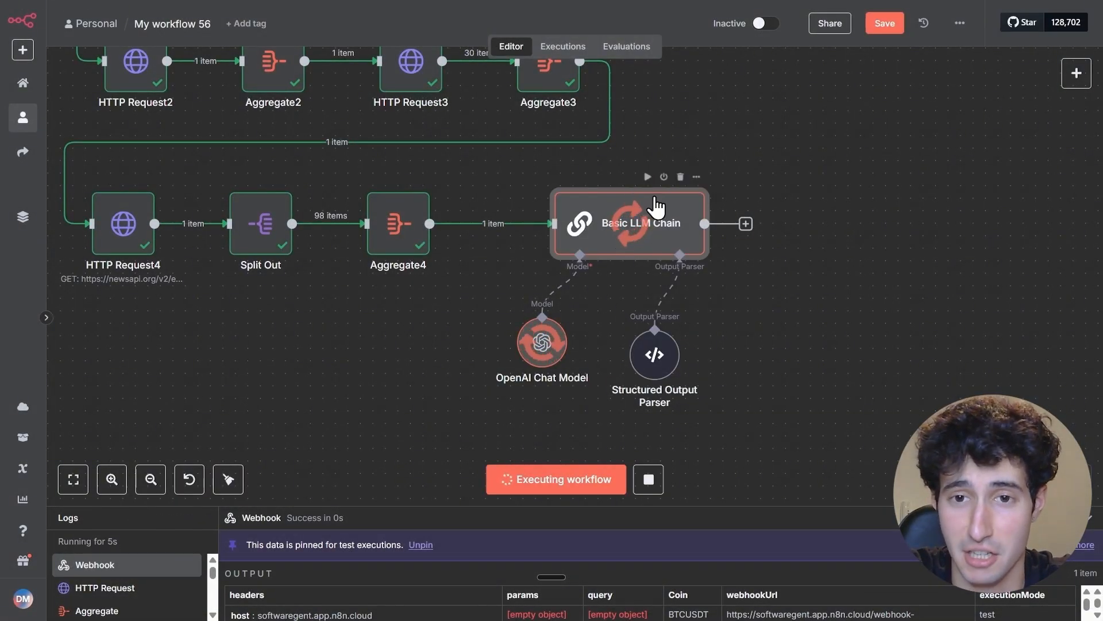
pyautogui.moveTo(653, 369); pyautogui.dragTo(689, 355)
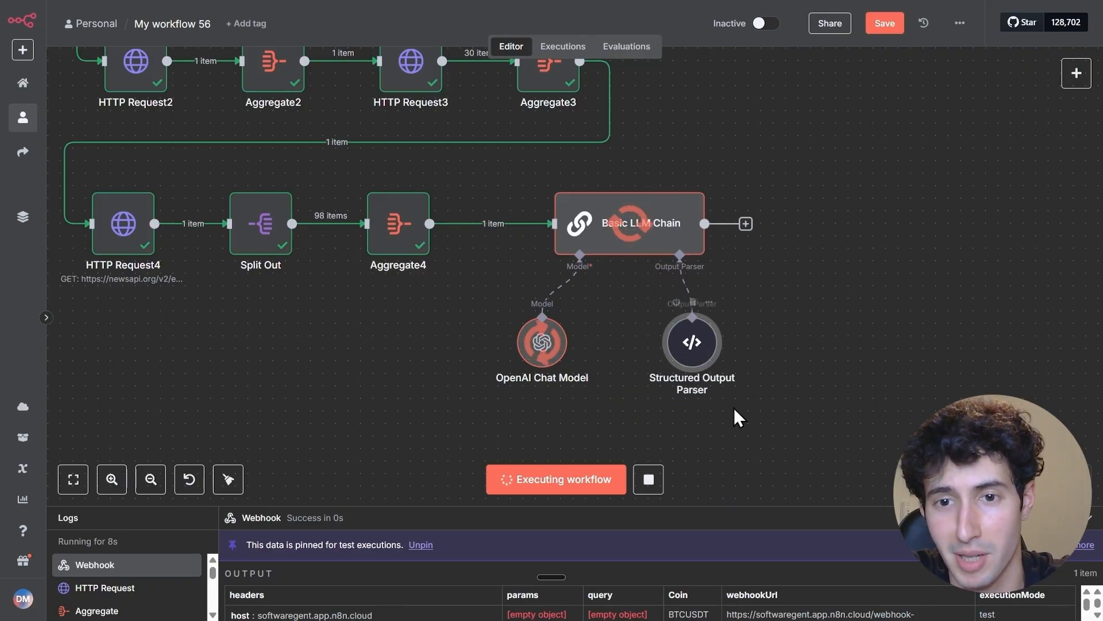
pyautogui.scroll(-1, 783, 372)
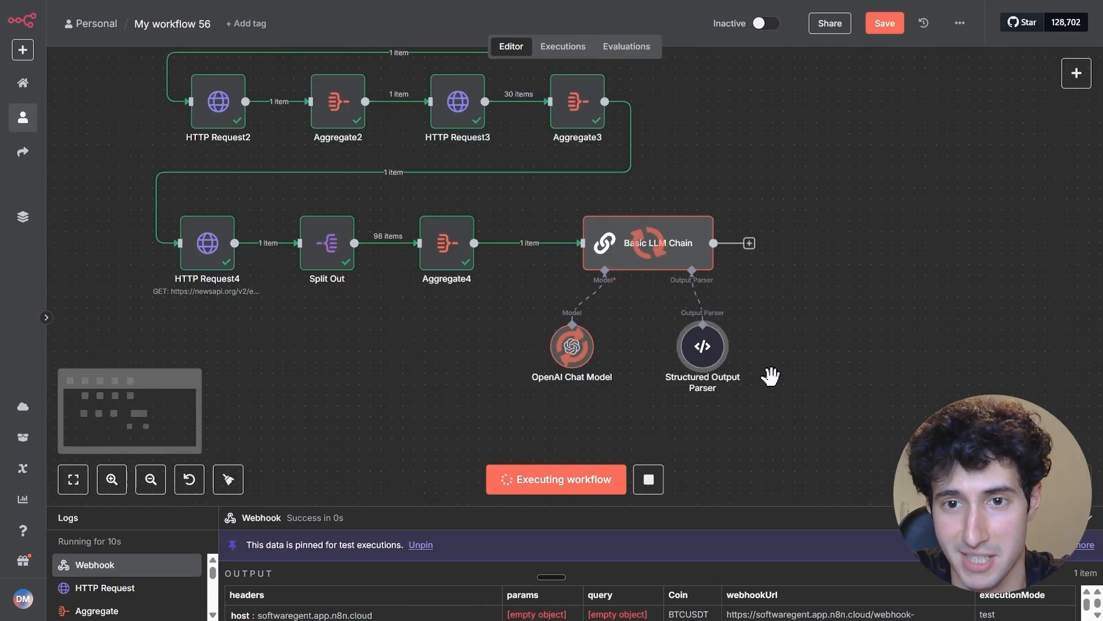
pyautogui.moveTo(799, 354); pyautogui.dragTo(732, 336)
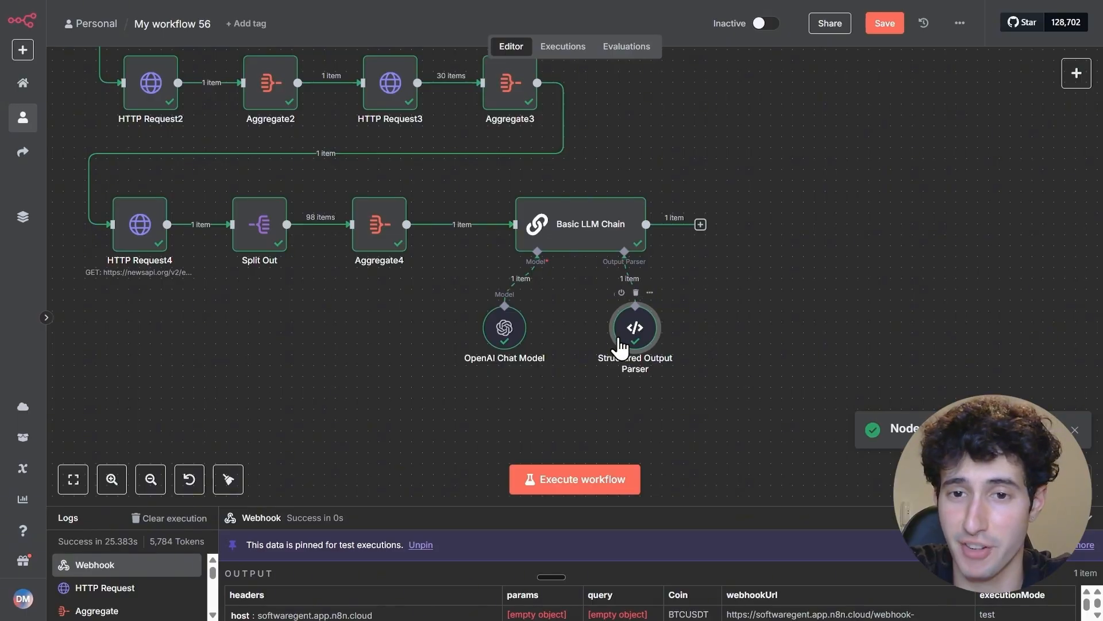
pyautogui.moveTo(635, 348); pyautogui.dragTo(657, 359)
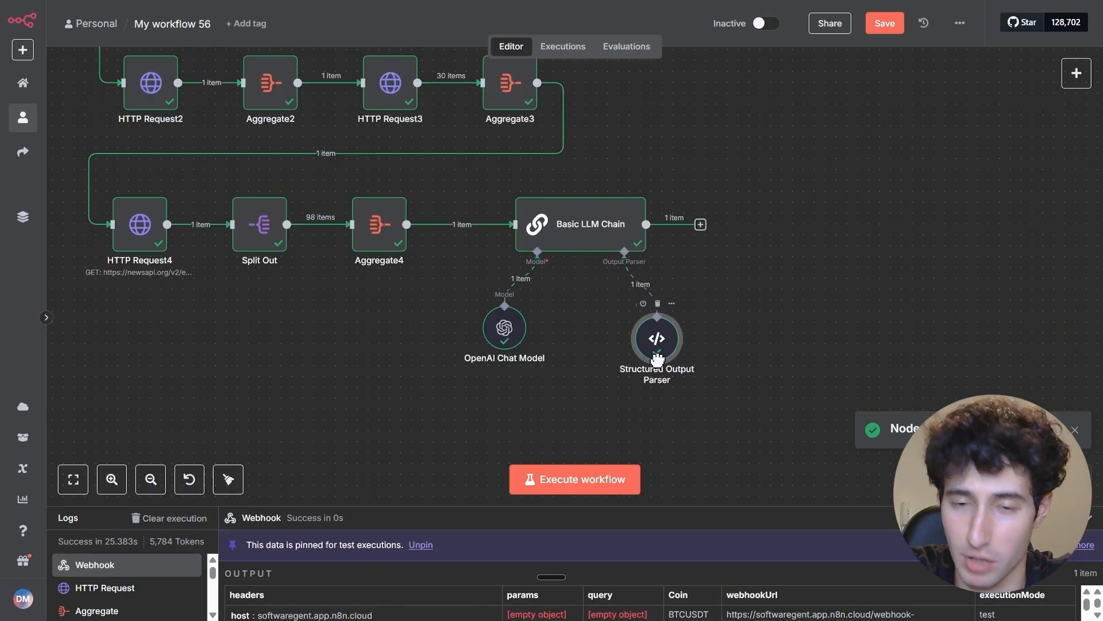
# Review the shortTermAnalysis and longTermAnalysis texts in the Basic LLM Chain's output, and close the node
pyautogui.doubleClick(597, 215)
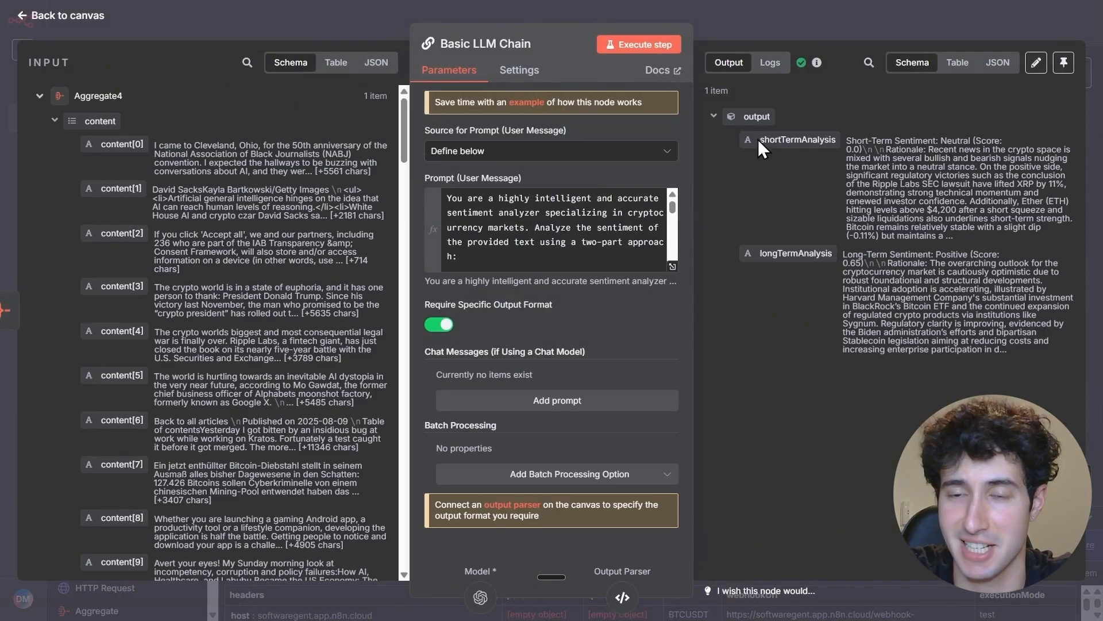
pyautogui.click(781, 140)
pyautogui.moveTo(780, 140); pyautogui.dragTo(864, 138)
pyautogui.click(864, 138)
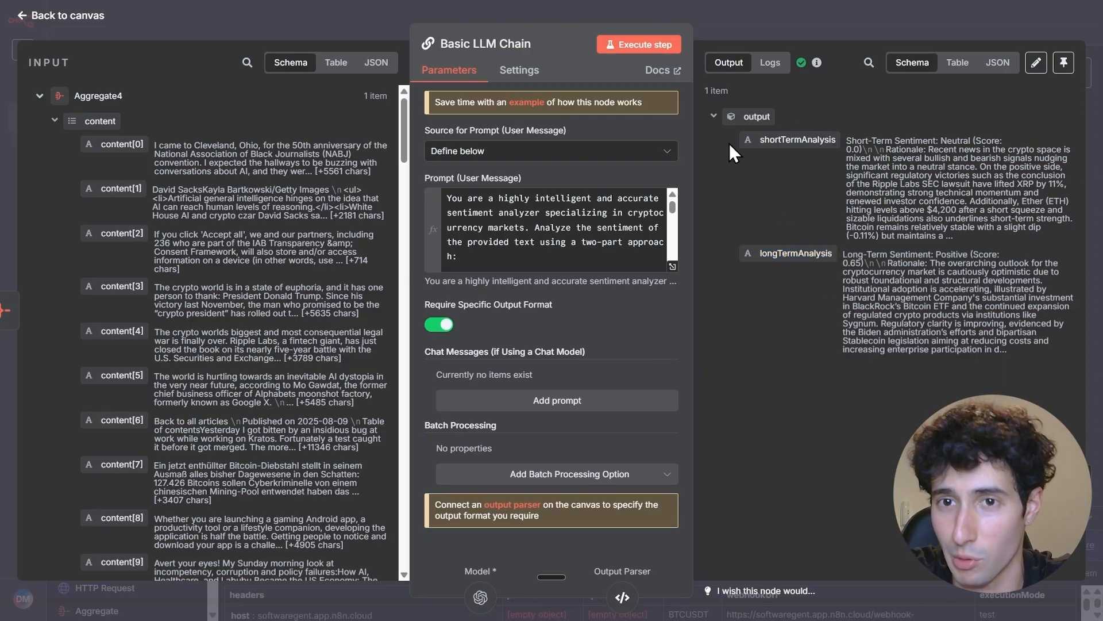
pyautogui.moveTo(729, 143); pyautogui.dragTo(1002, 350)
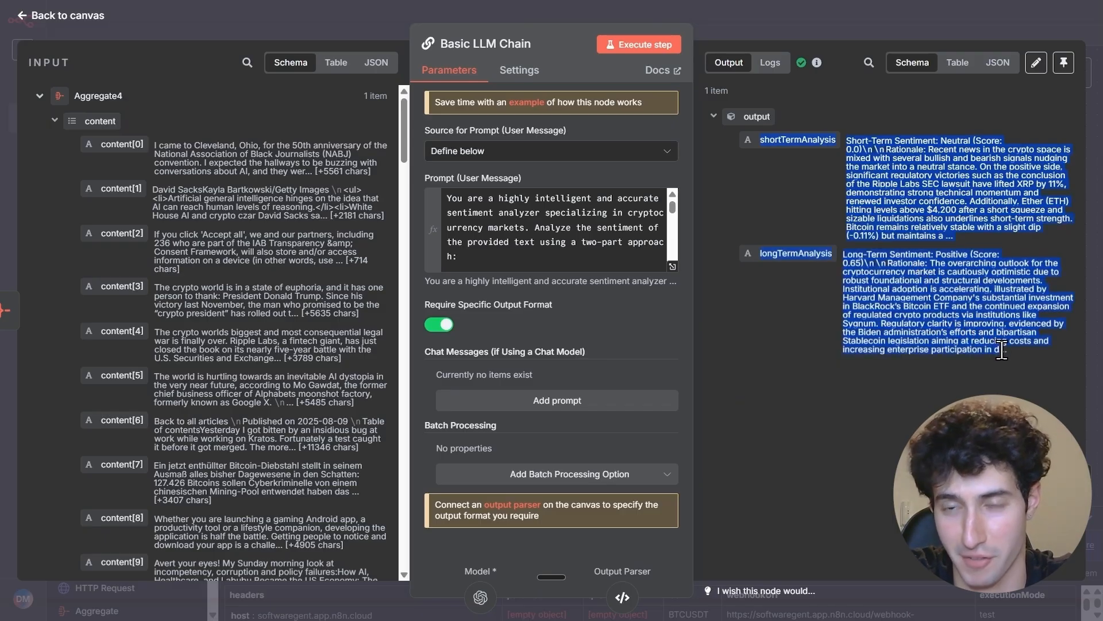
pyautogui.click(1002, 350)
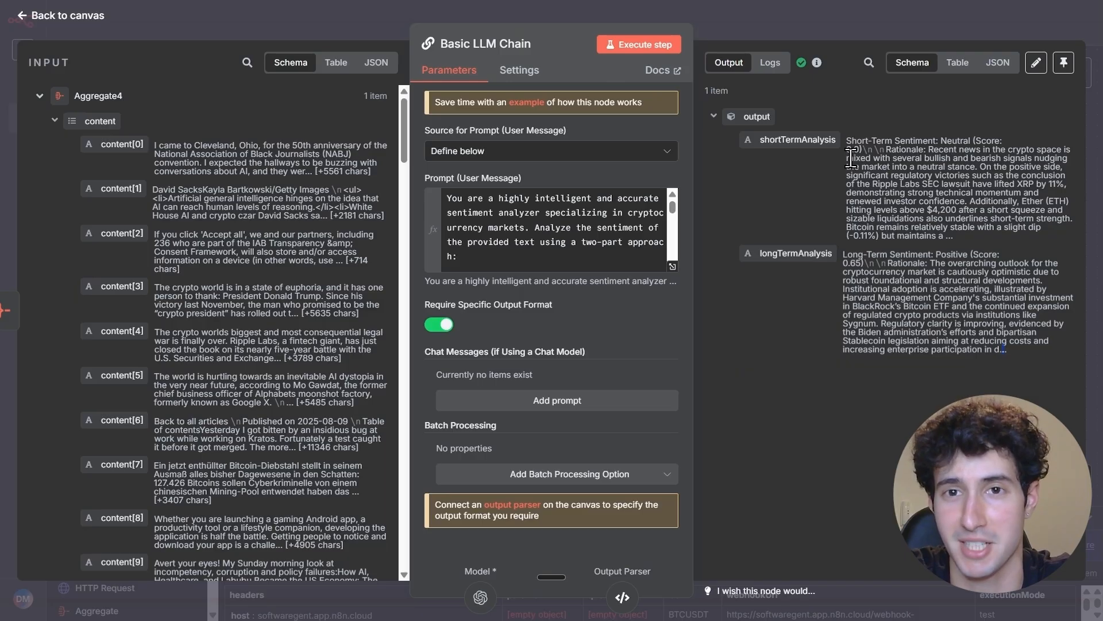
pyautogui.click(822, 37)
# Add an AI Agent node after the Basic LLM Chain
pyautogui.scroll(-3, 805, 224)
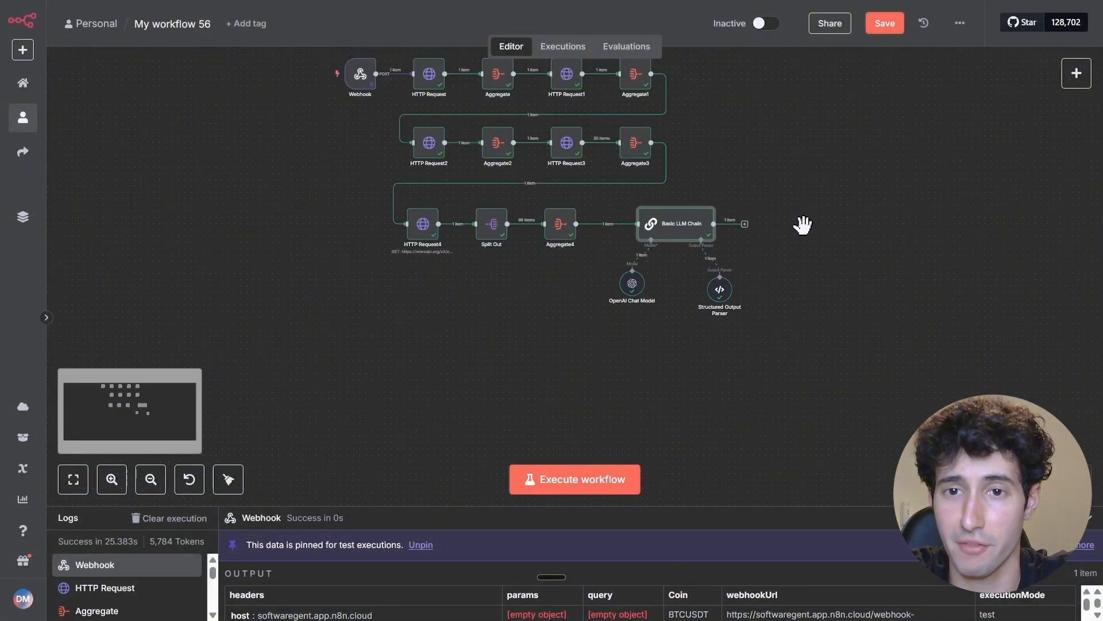
pyautogui.scroll(3, 803, 224)
pyautogui.hscroll(2, 799, 283)
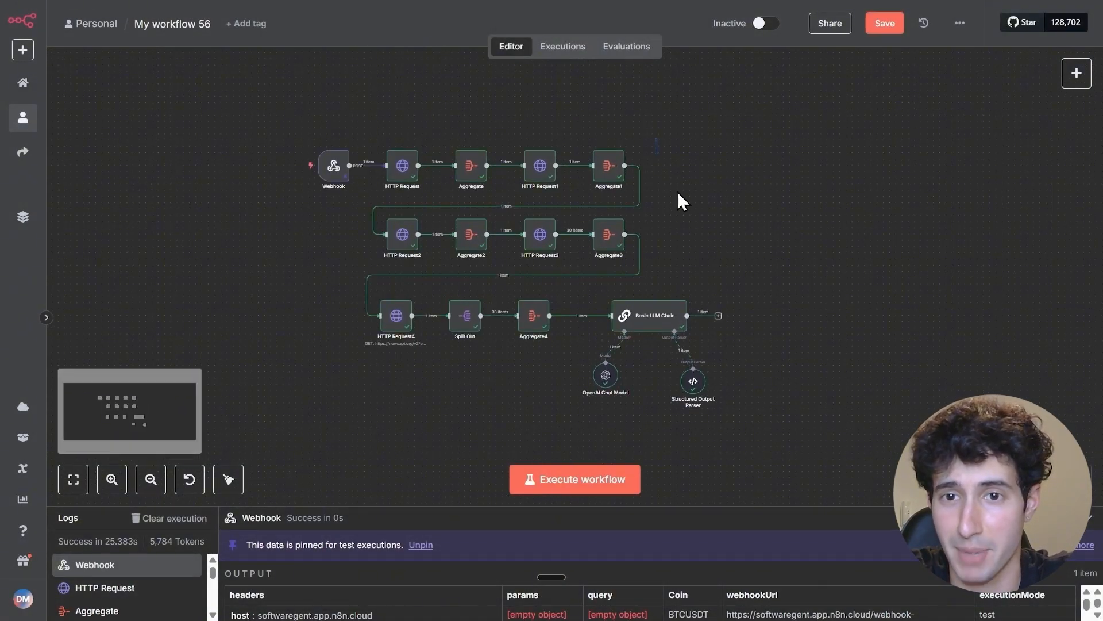
pyautogui.moveTo(678, 193); pyautogui.dragTo(743, 255)
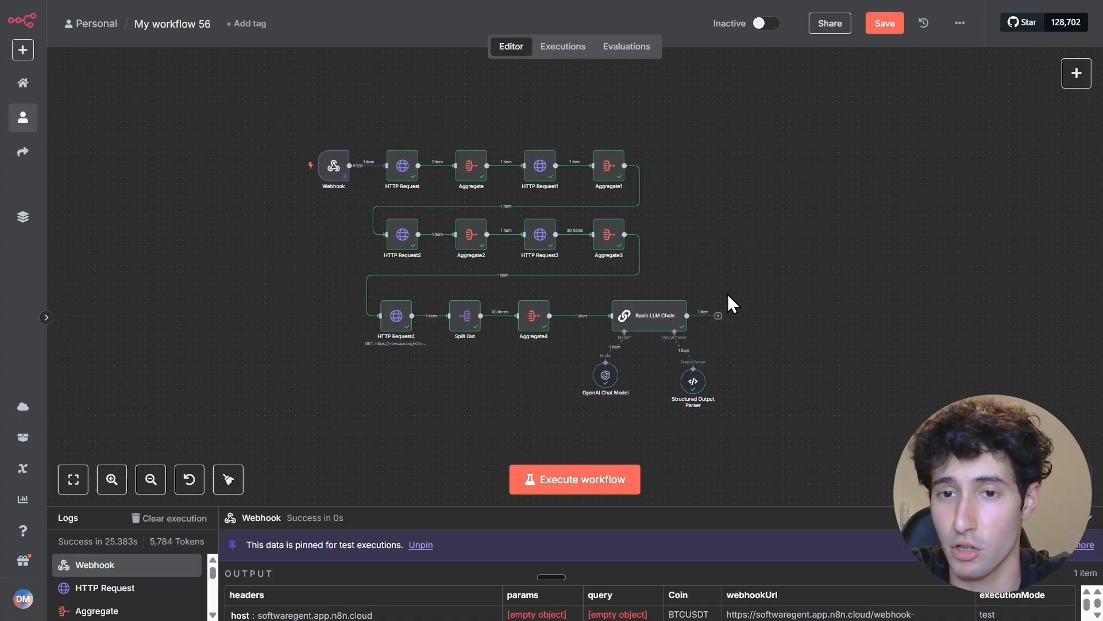
pyautogui.moveTo(775, 402); pyautogui.dragTo(832, 408)
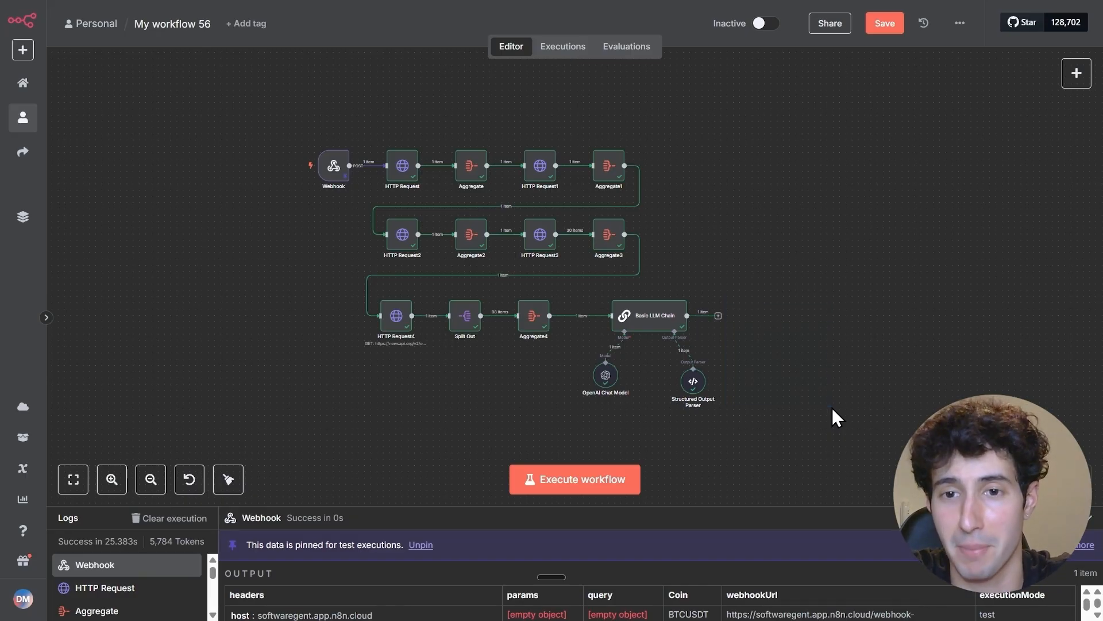
pyautogui.click(719, 316)
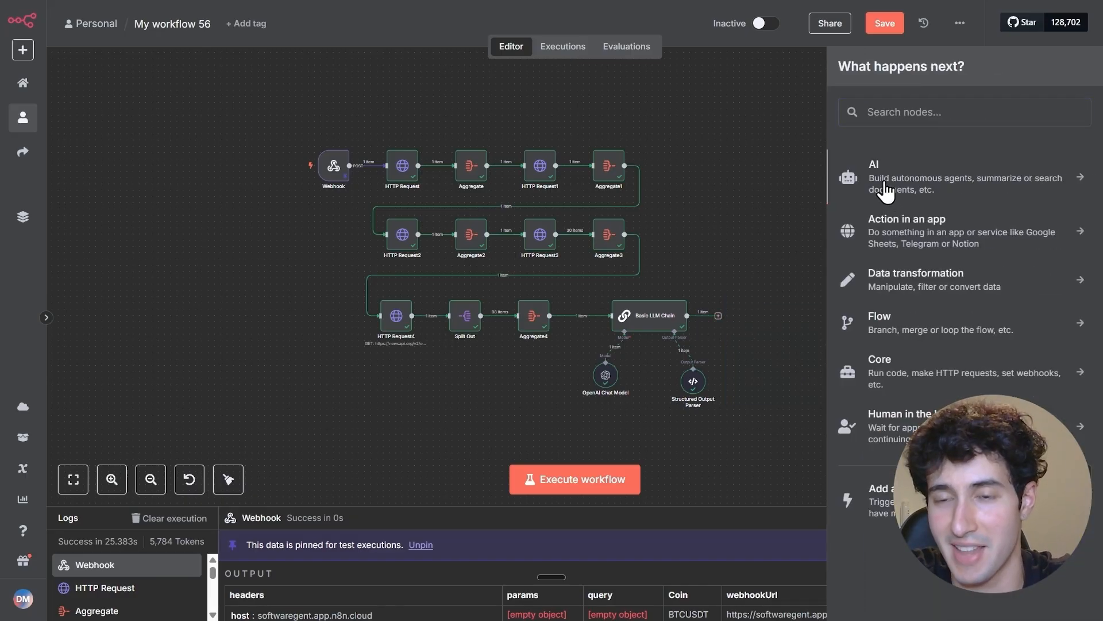
pyautogui.click(878, 172)
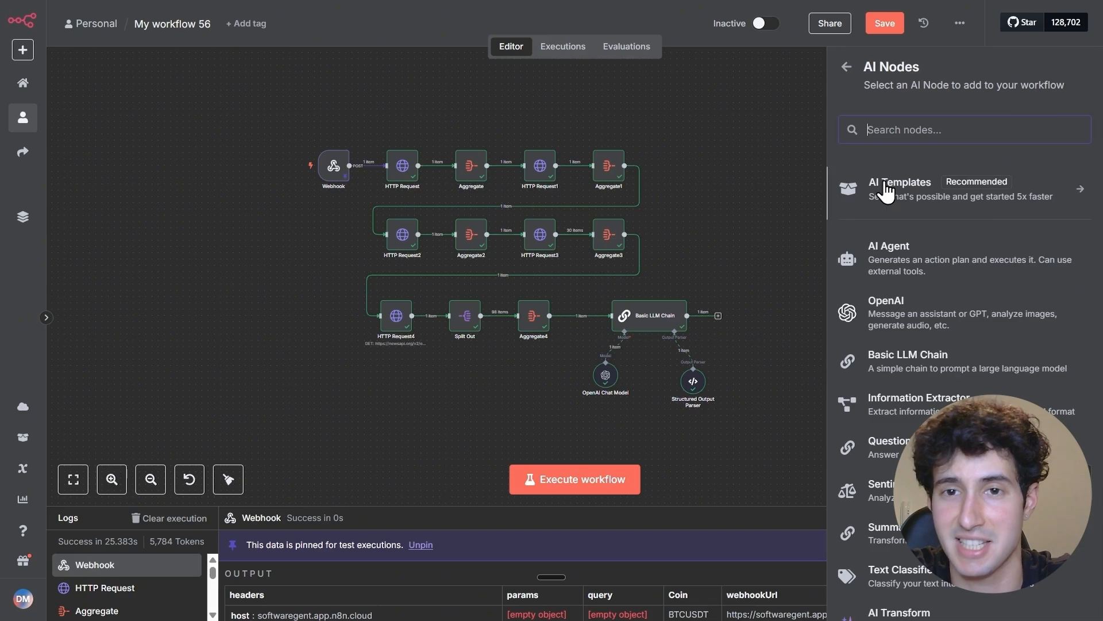
pyautogui.click(885, 257)
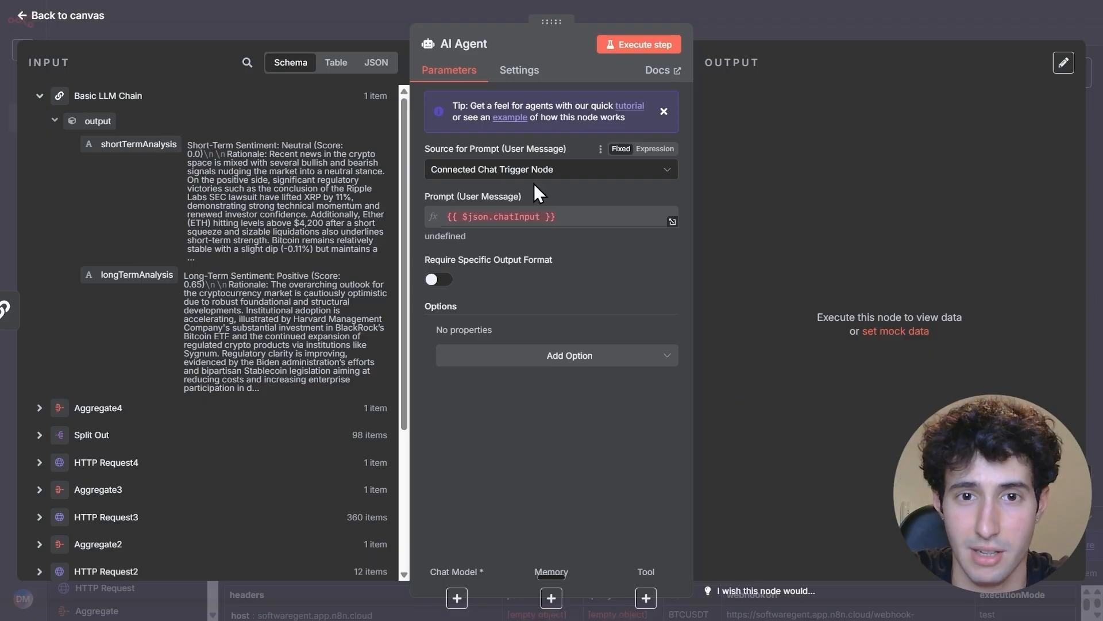
# Set the AI Agent's prompt source to Define below and enter the prepared article-analysis and price-data prompt as an expression in the expanded editor
pyautogui.click(498, 175)
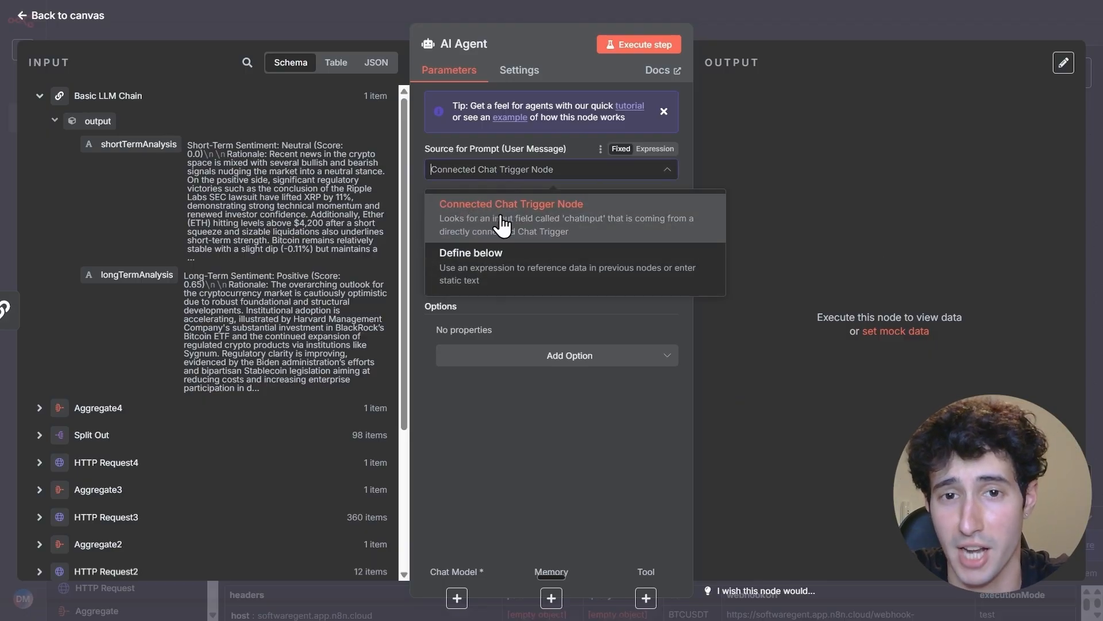
pyautogui.click(479, 267)
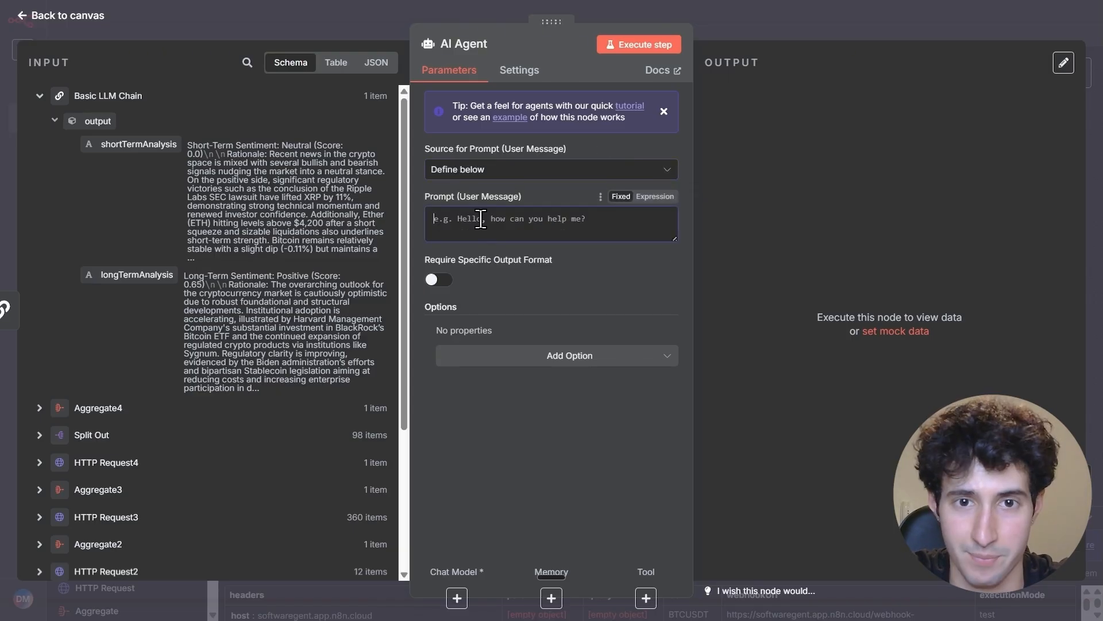
pyautogui.click(654, 196)
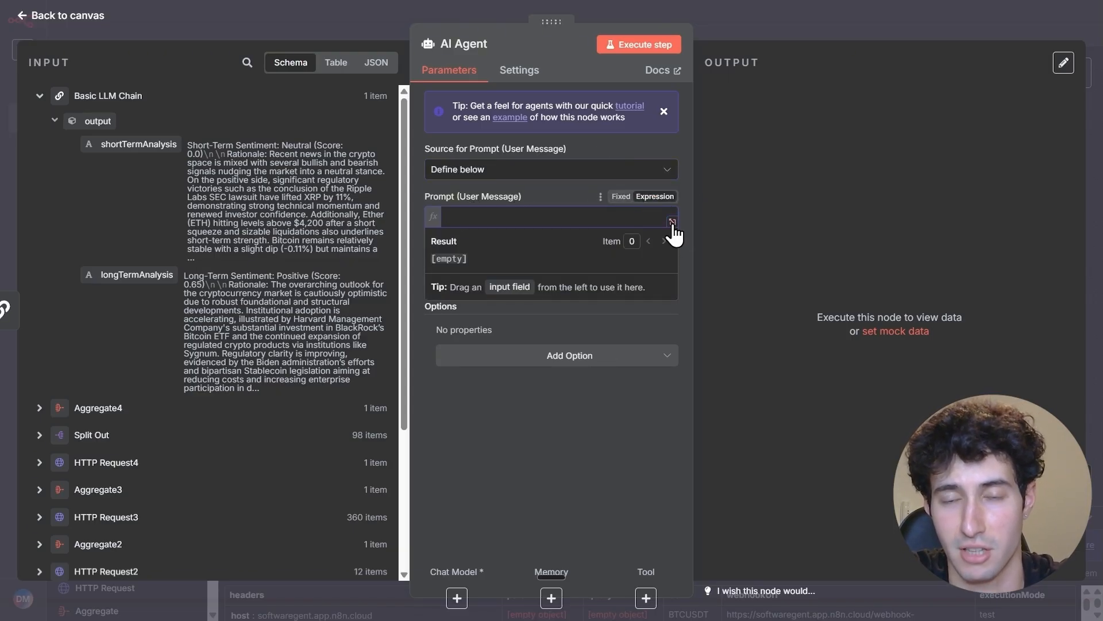
pyautogui.click(671, 222)
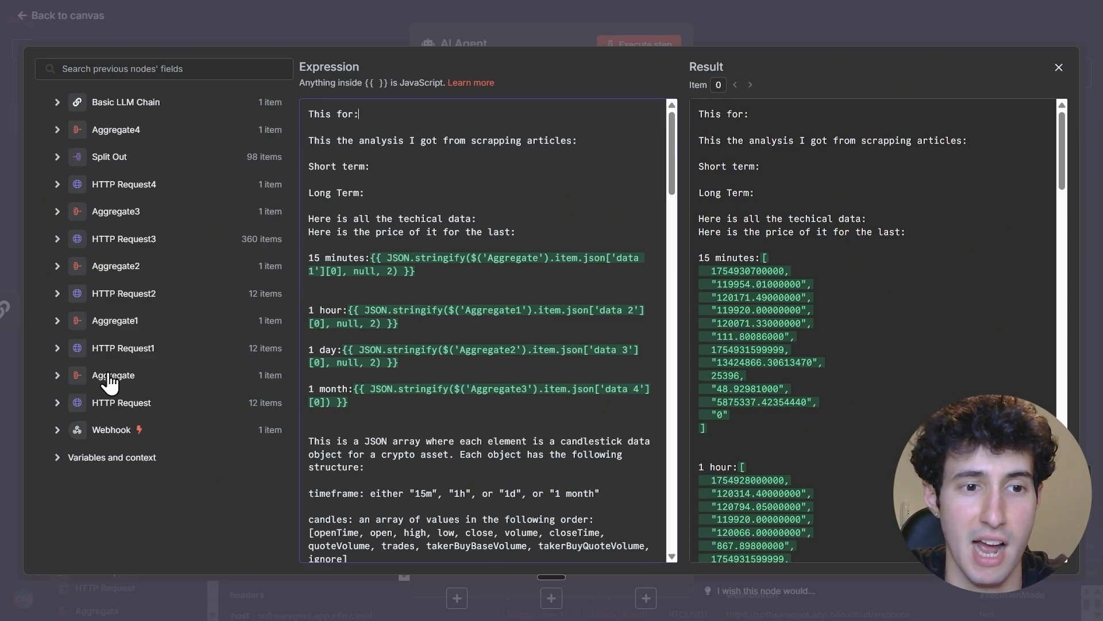
# Insert the Webhook's Coin field after "This for:" in the AI Agent prompt
pyautogui.click(56, 431)
pyautogui.scroll(-10, 115, 426)
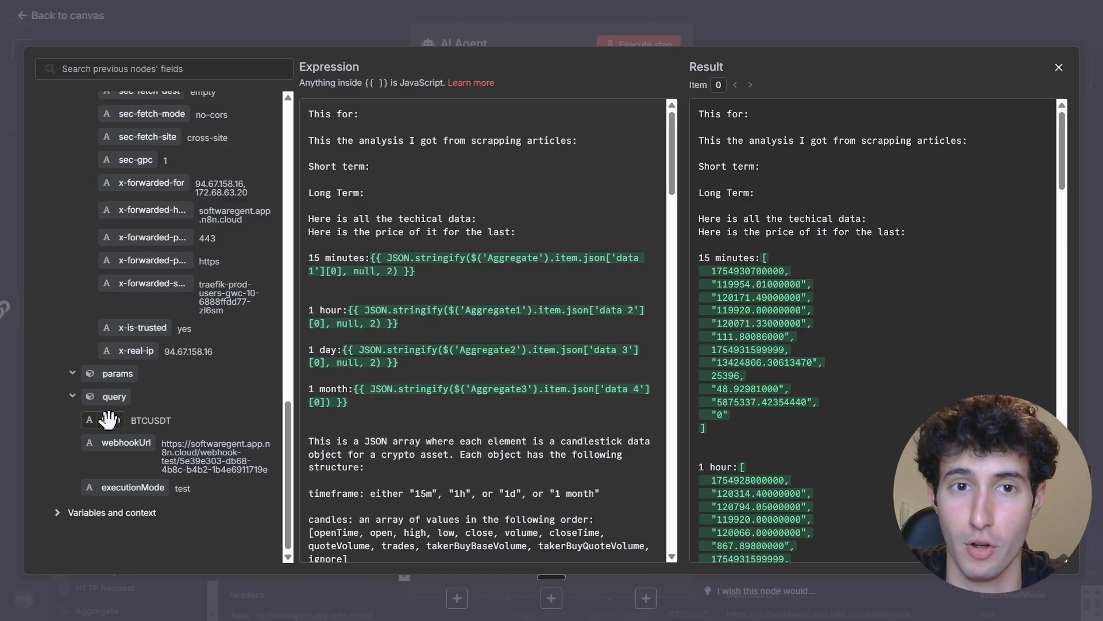
pyautogui.moveTo(108, 420); pyautogui.dragTo(409, 114)
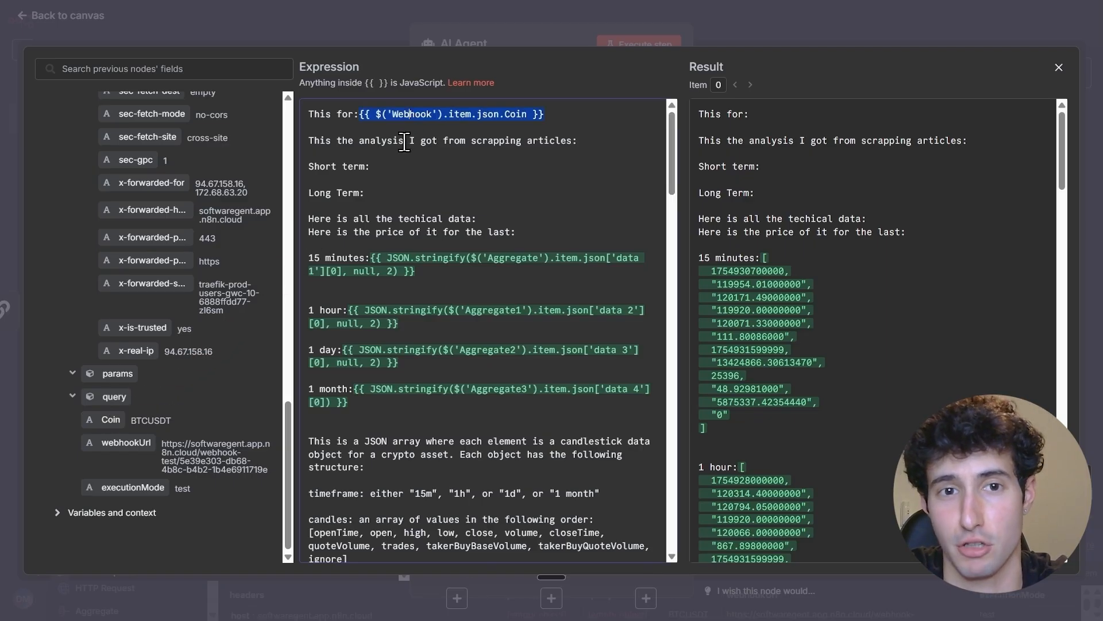
pyautogui.click(405, 141)
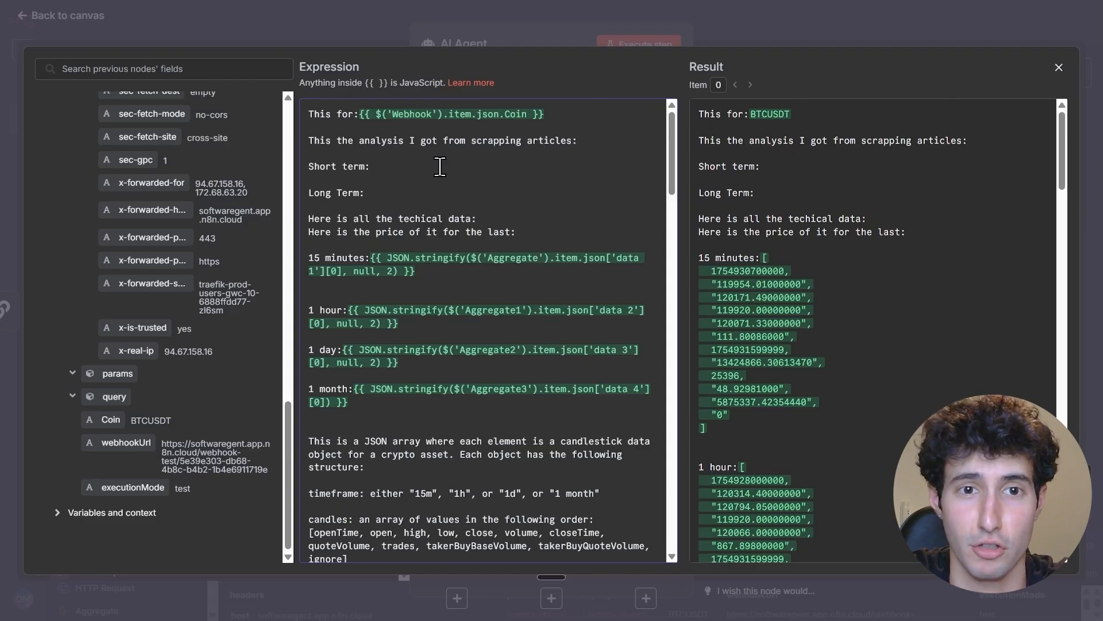
# Insert the Basic LLM Chain's shortTermAnalysis after "Short term:" and longTermAnalysis after "Long Term:" in the prompt
pyautogui.scroll(6, 141, 298)
pyautogui.scroll(10, 138, 305)
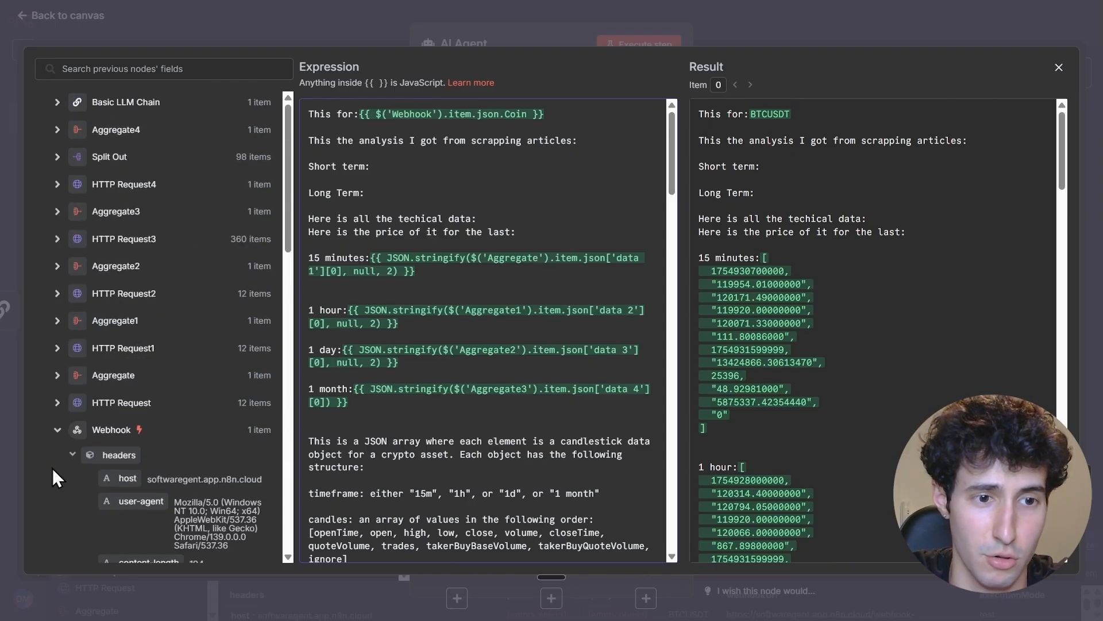
pyautogui.click(58, 432)
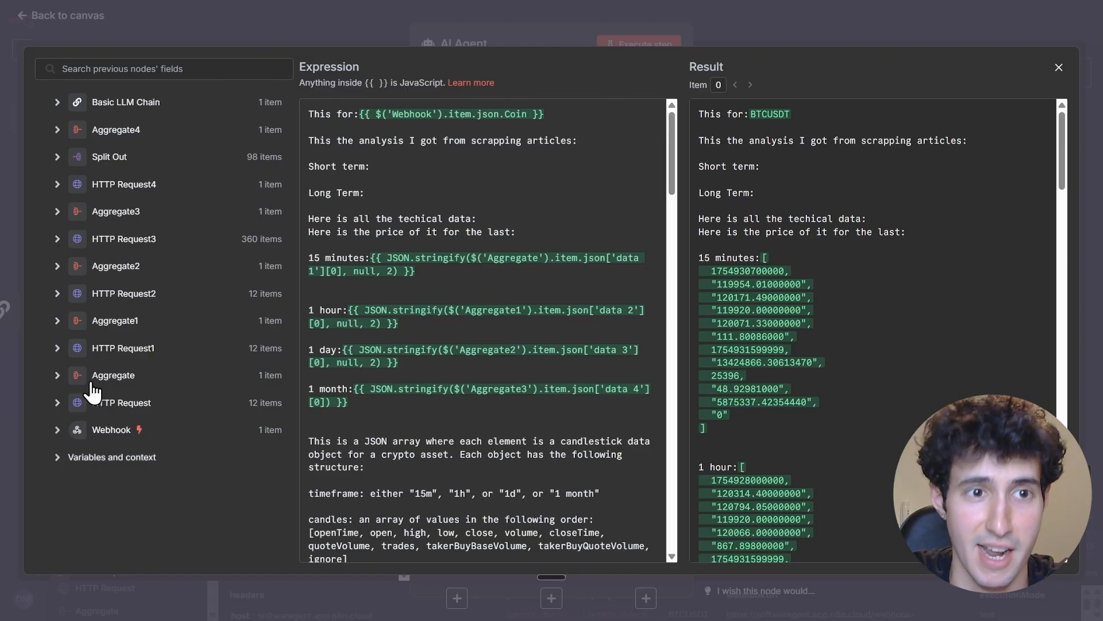
pyautogui.click(58, 103)
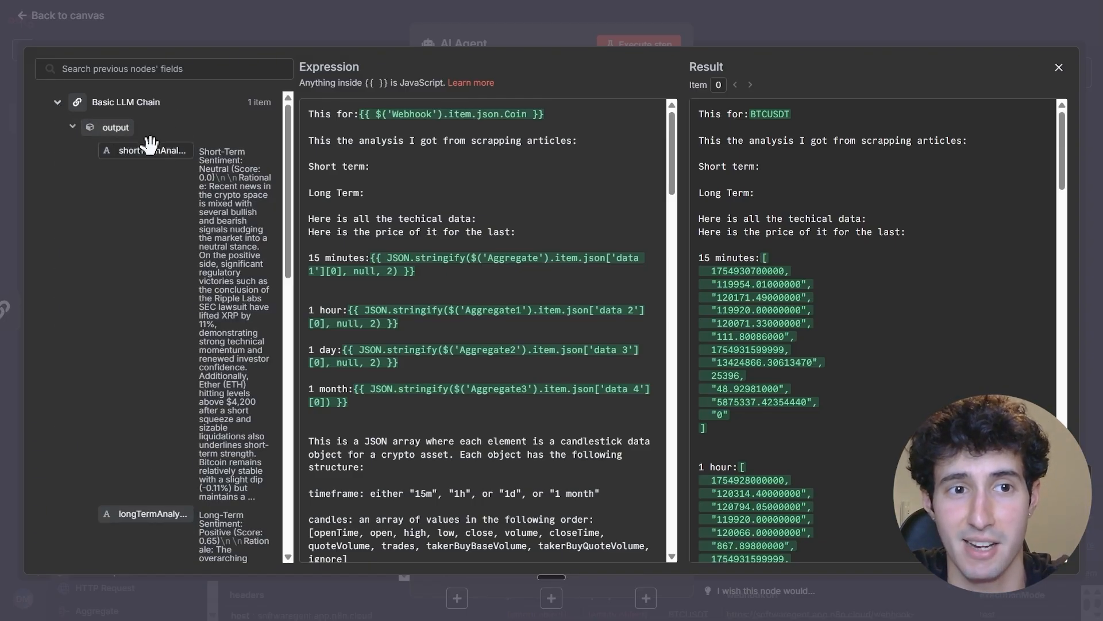
pyautogui.moveTo(144, 151); pyautogui.dragTo(401, 183)
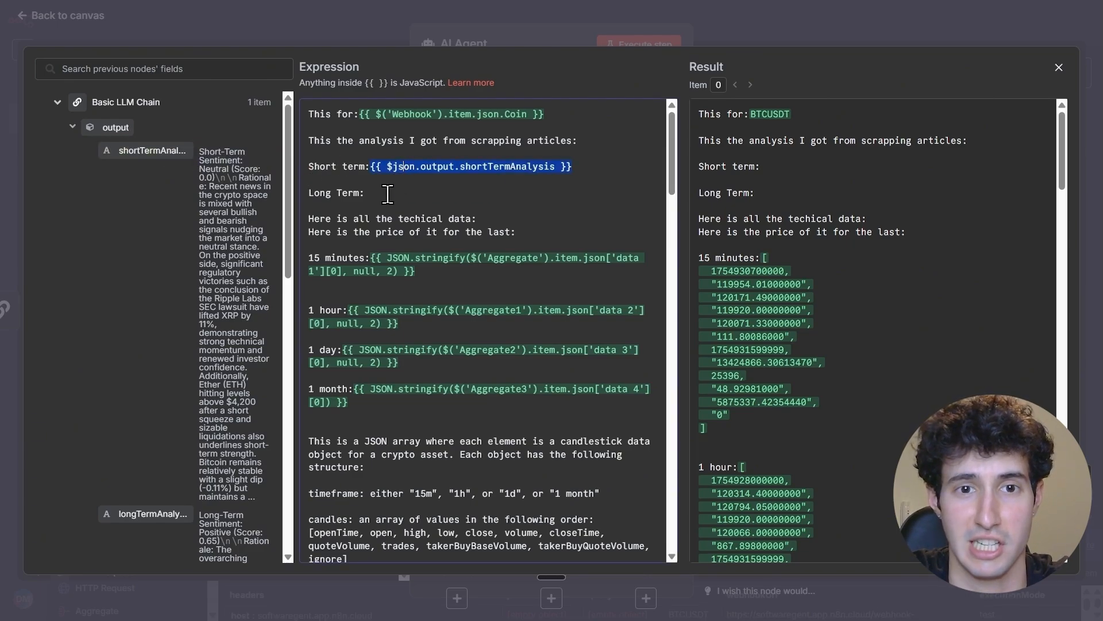
pyautogui.click(387, 194)
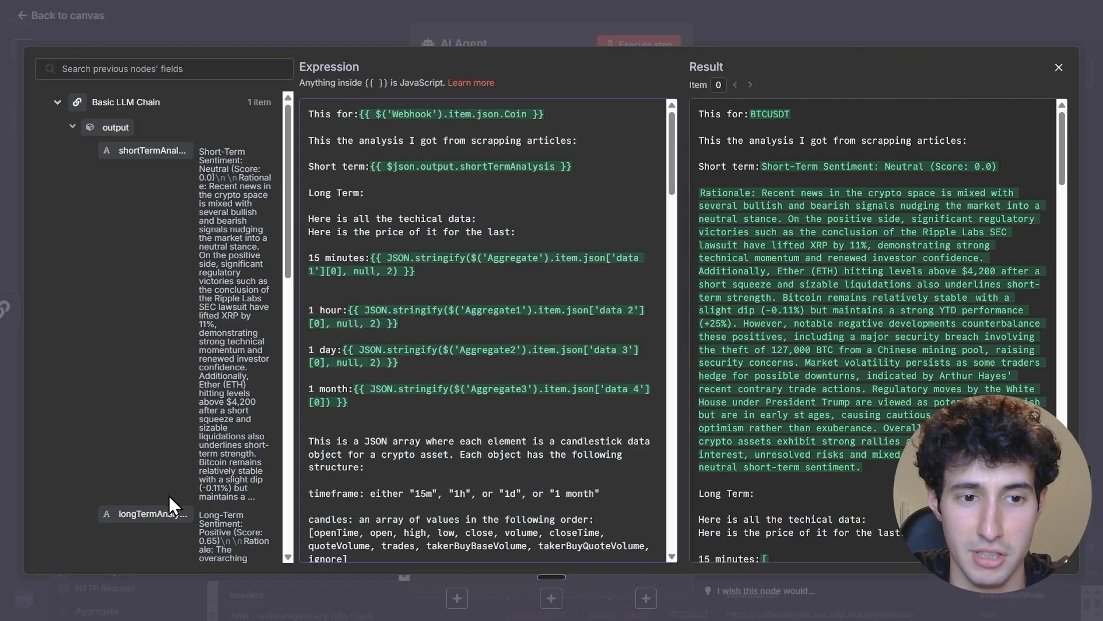
pyautogui.moveTo(152, 513); pyautogui.dragTo(393, 196)
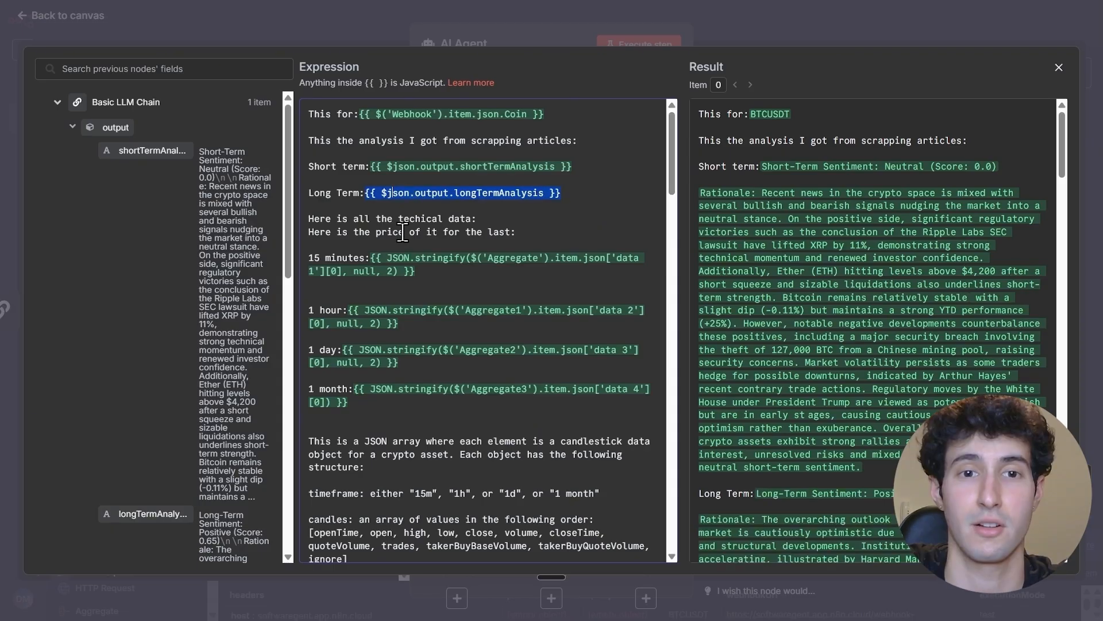
# Examine the technical data heading, the price heading and the 15 minutes expression in the AI Agent prompt
pyautogui.click(323, 218)
pyautogui.moveTo(323, 217); pyautogui.dragTo(471, 223)
pyautogui.moveTo(311, 232); pyautogui.dragTo(516, 232)
pyautogui.moveTo(309, 257); pyautogui.dragTo(430, 271)
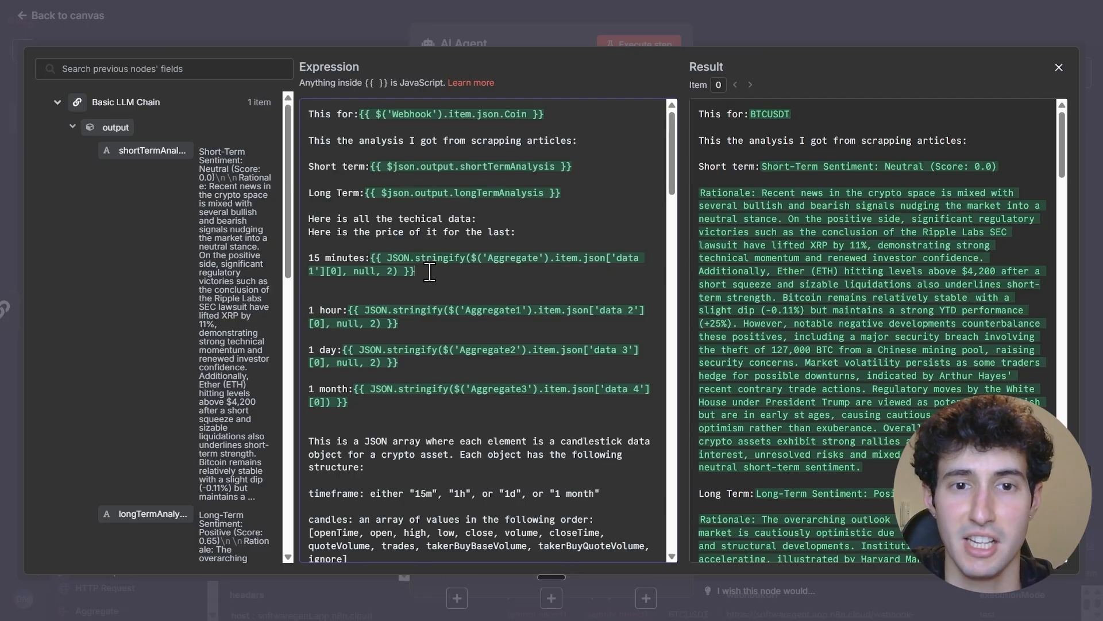
# Insert the Aggregate node's data 1[0] field on the line below the stringified 15 minutes expression
pyautogui.click(73, 127)
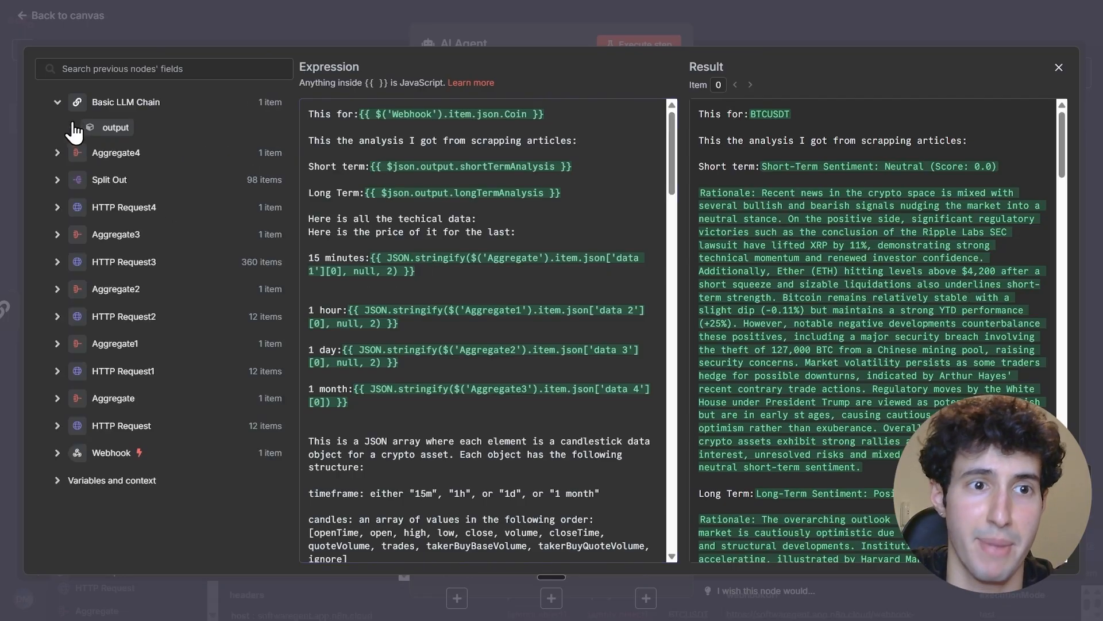
pyautogui.click(58, 345)
pyautogui.scroll(-1, 86, 368)
pyautogui.scroll(1, 80, 356)
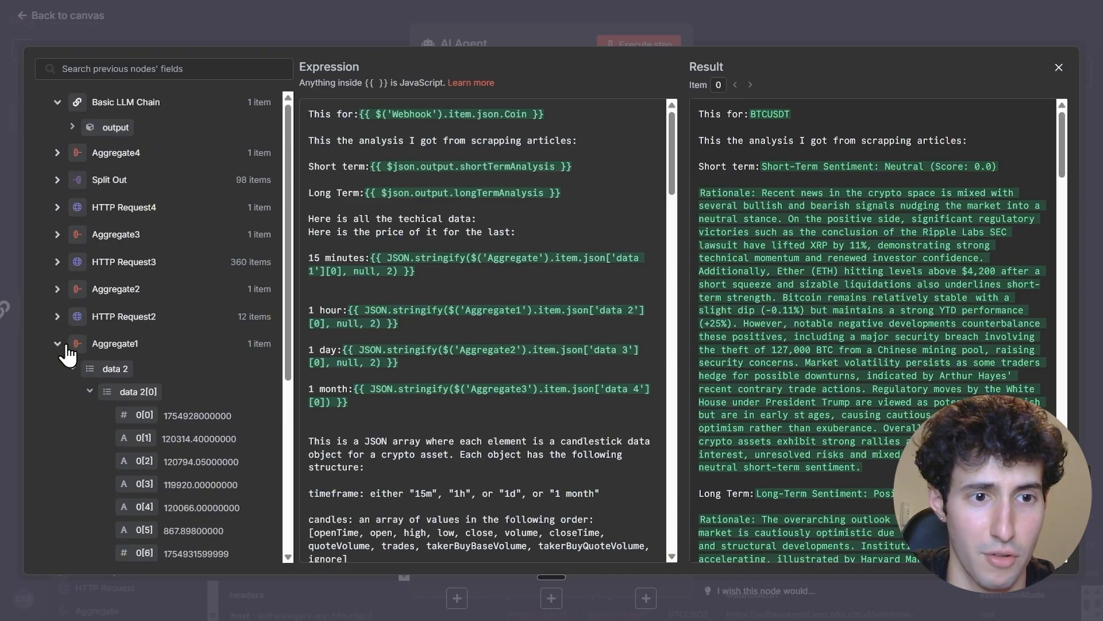
pyautogui.click(57, 343)
pyautogui.click(57, 398)
pyautogui.scroll(-1, 83, 417)
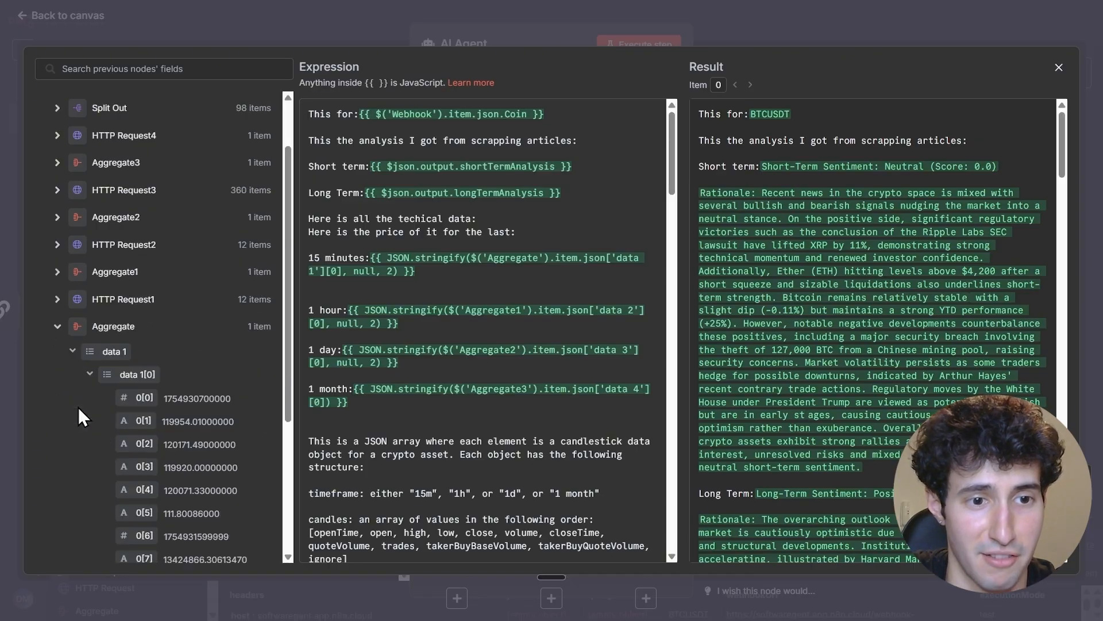
pyautogui.scroll(-1, 145, 397)
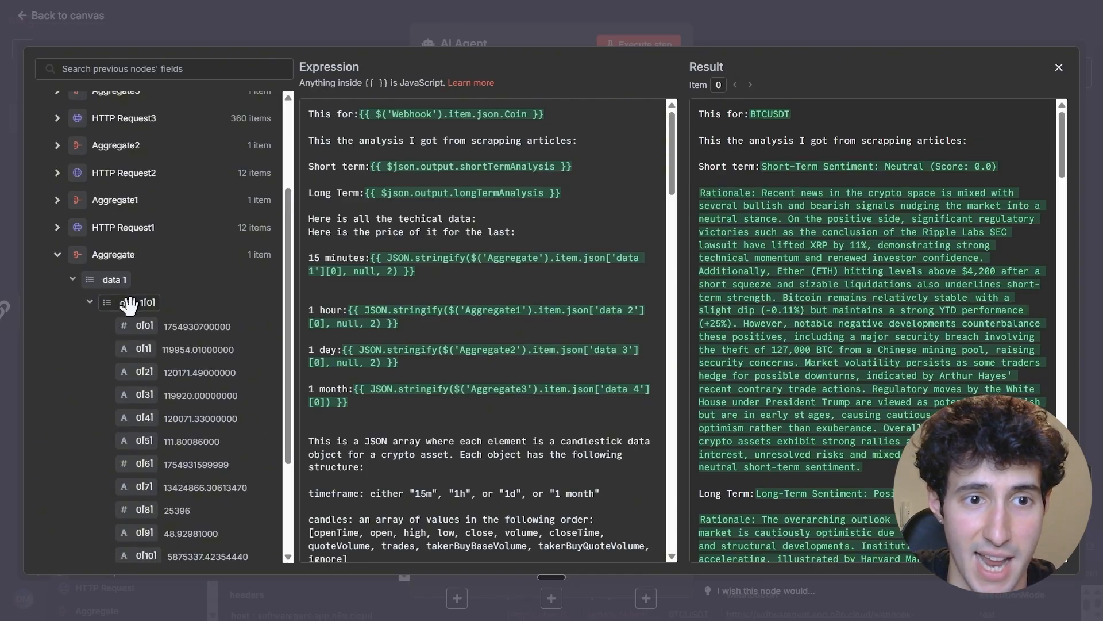
pyautogui.moveTo(134, 303); pyautogui.dragTo(313, 284)
pyautogui.moveTo(554, 289); pyautogui.dragTo(286, 284)
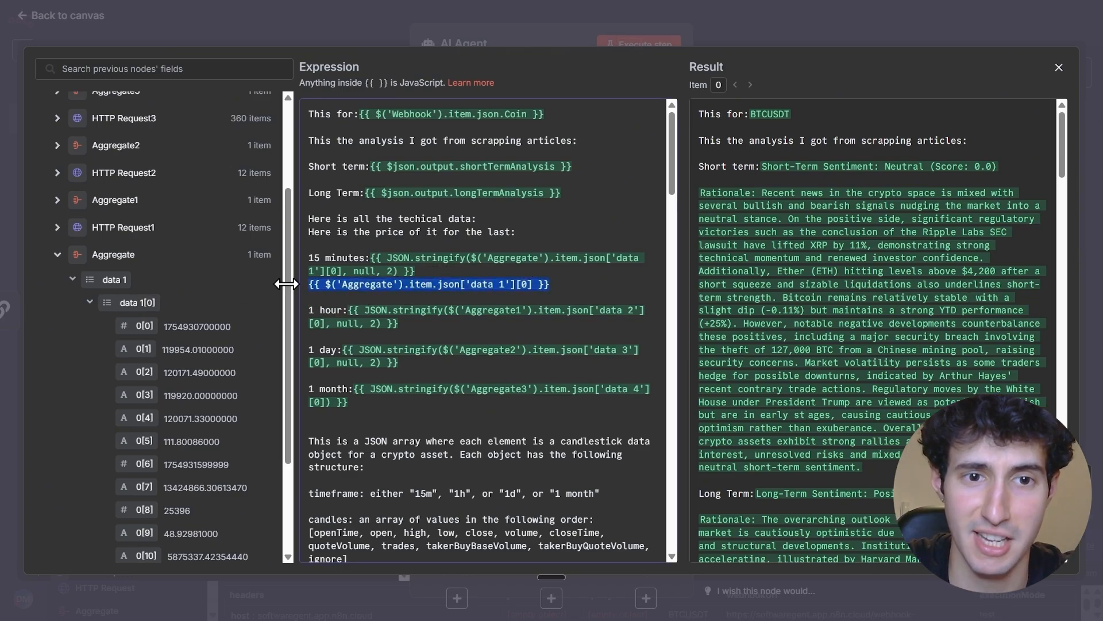
# Compare how the stringified and raw 15 minutes expressions render in the result preview
pyautogui.click(461, 271)
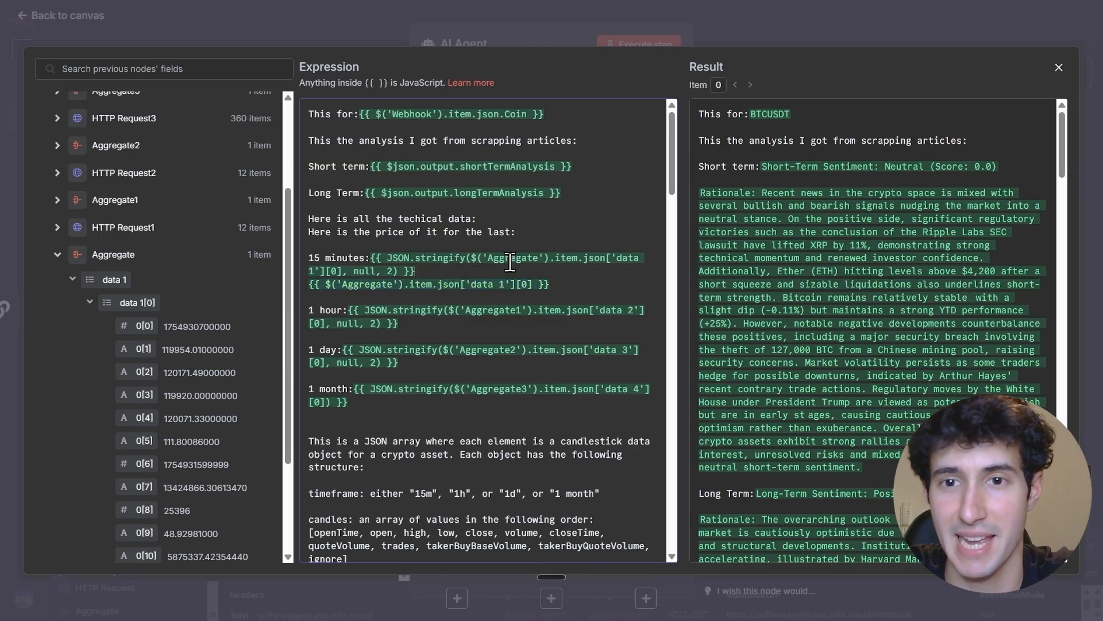
pyautogui.scroll(-1, 1064, 153)
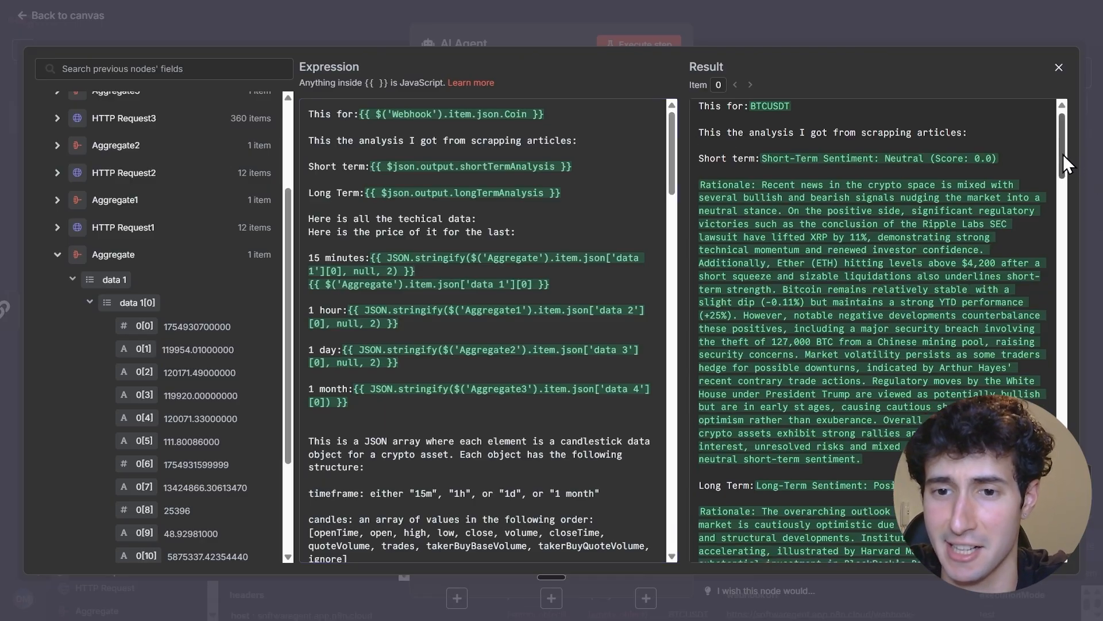
pyautogui.moveTo(1063, 154); pyautogui.dragTo(1054, 237)
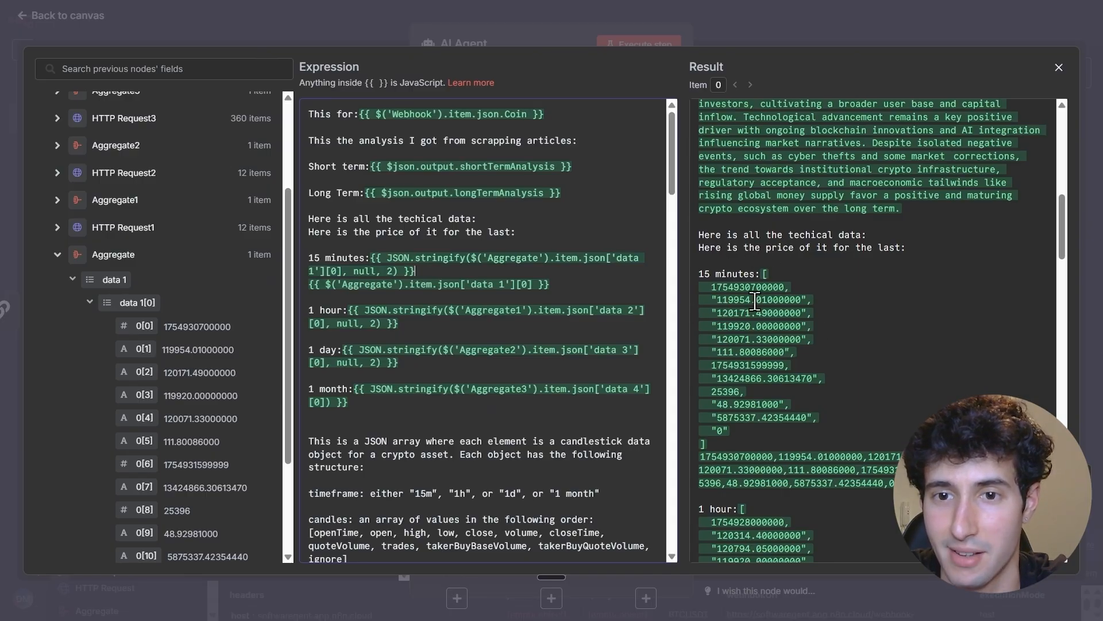
pyautogui.moveTo(578, 291); pyautogui.dragTo(316, 284)
pyautogui.click(600, 290)
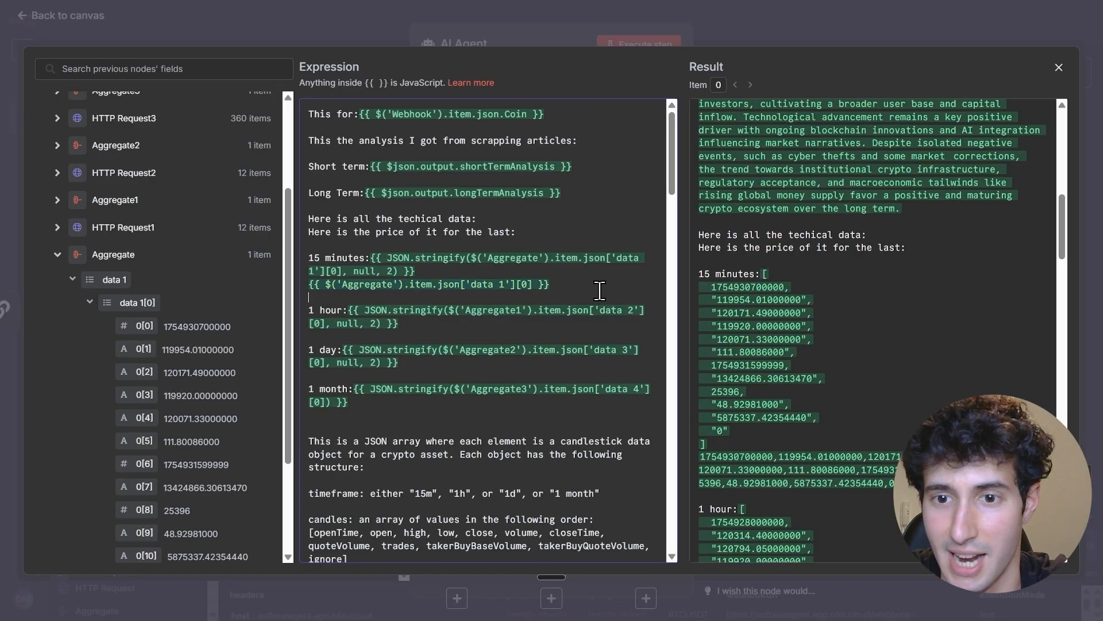
pyautogui.scroll(-2, 759, 459)
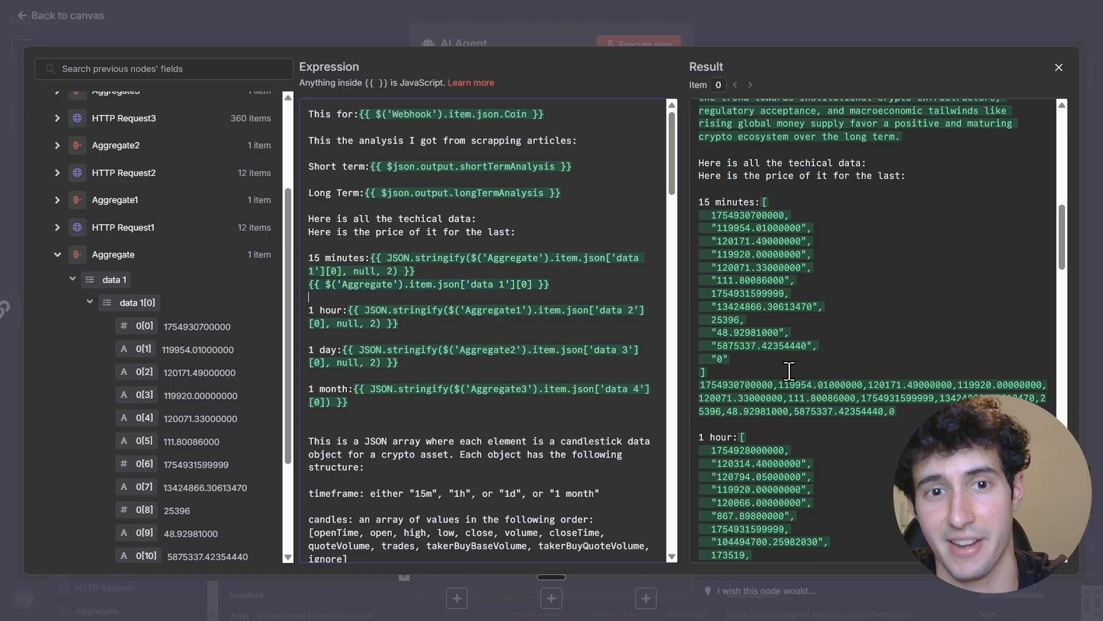
pyautogui.moveTo(557, 282); pyautogui.dragTo(458, 281)
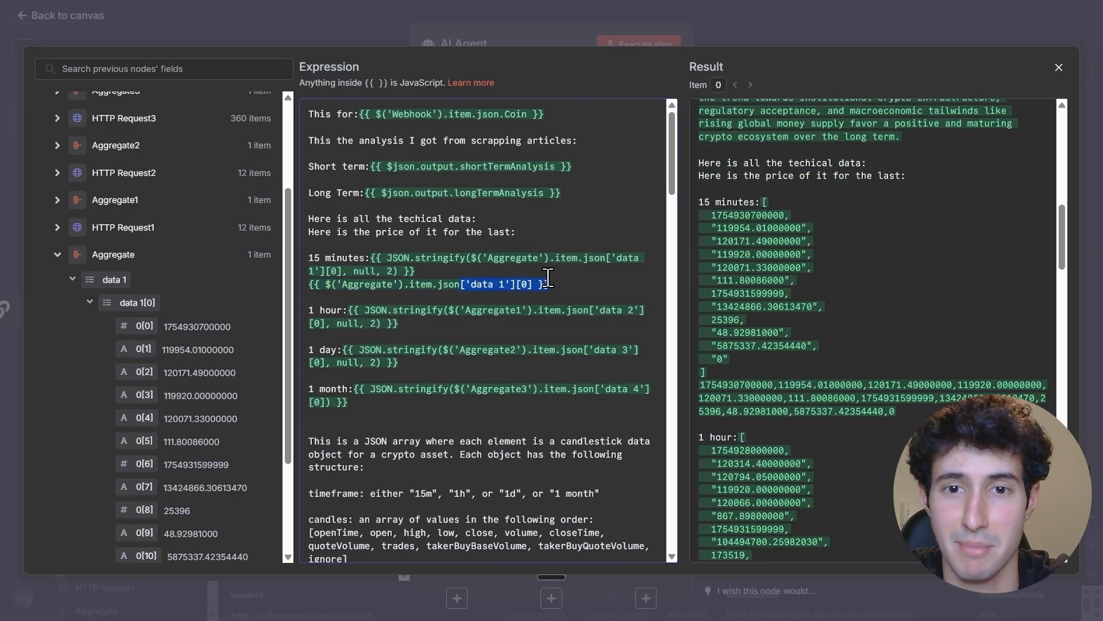
pyautogui.click(576, 281)
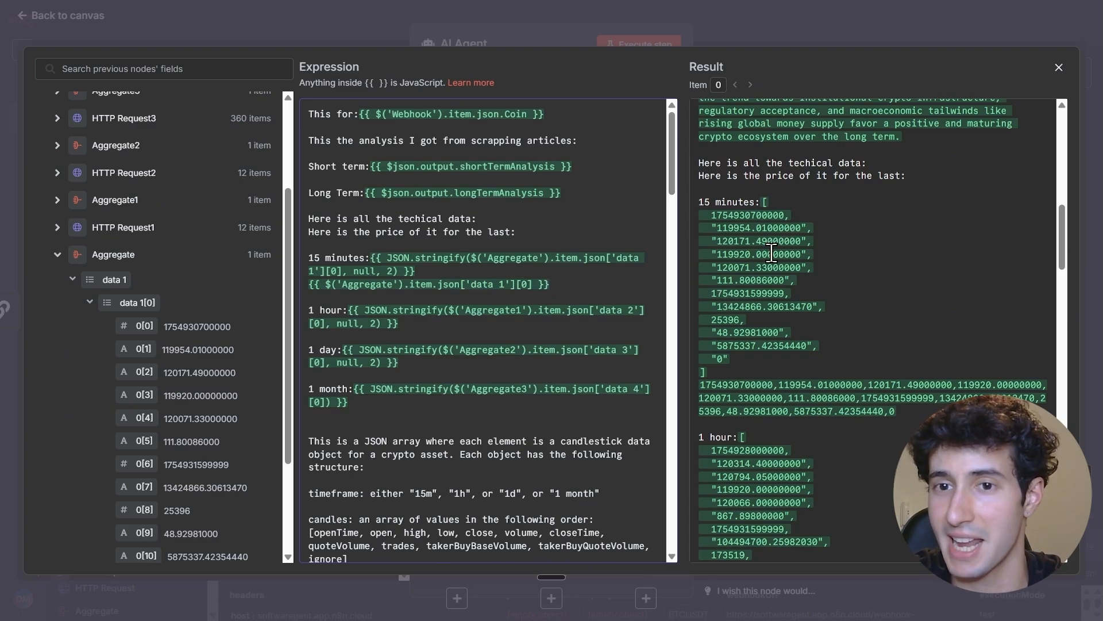
pyautogui.scroll(2, 776, 333)
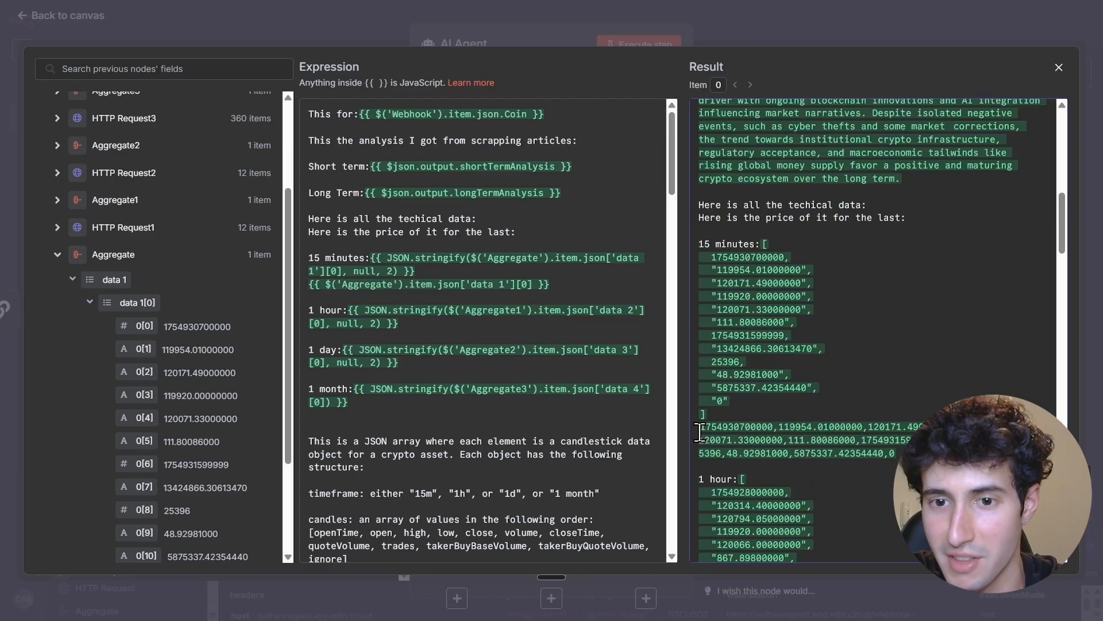
pyautogui.scroll(-3, 747, 396)
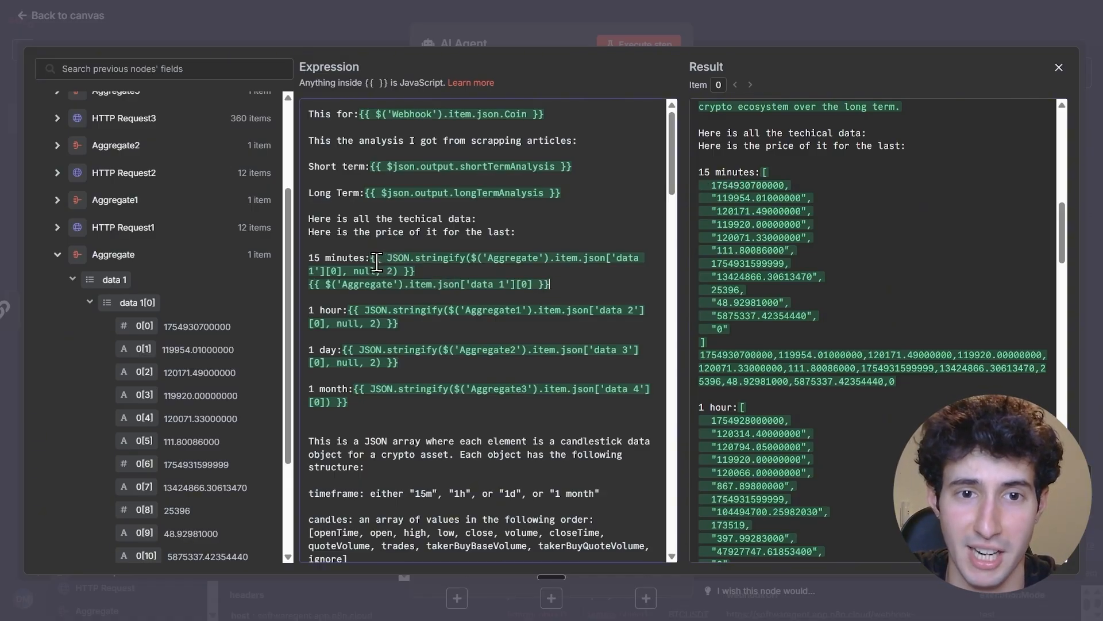
pyautogui.moveTo(371, 258); pyautogui.dragTo(410, 272)
pyautogui.click(423, 273)
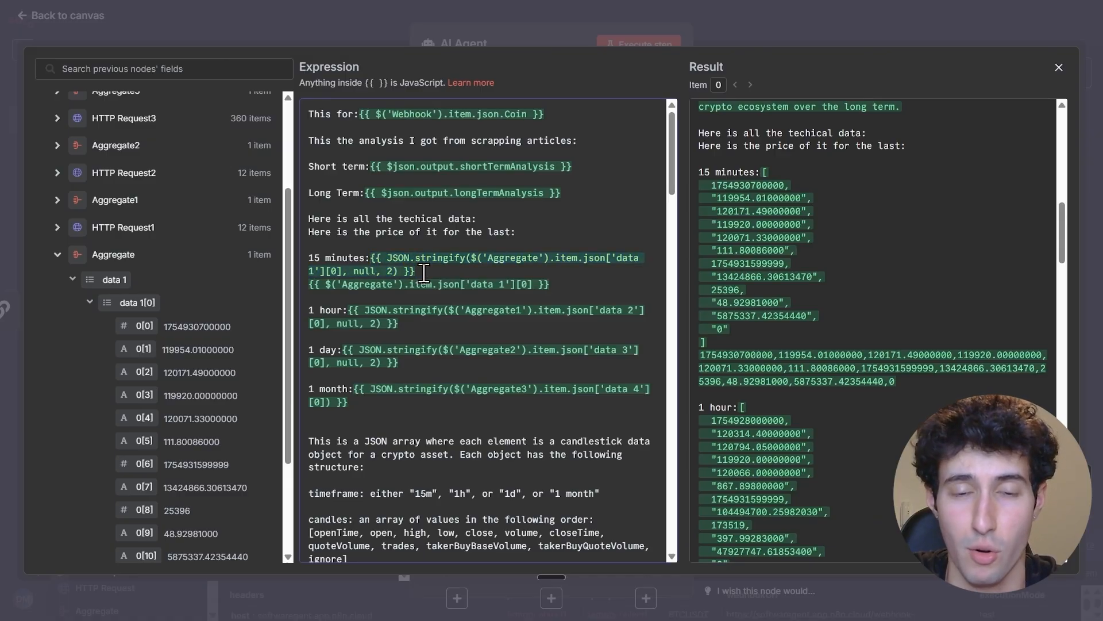
# Ask the AI Assistant to stringify the schema {{ $('Aggregate').item.json['data 1'][0] }}, copied from the prompt
pyautogui.click(1080, 477)
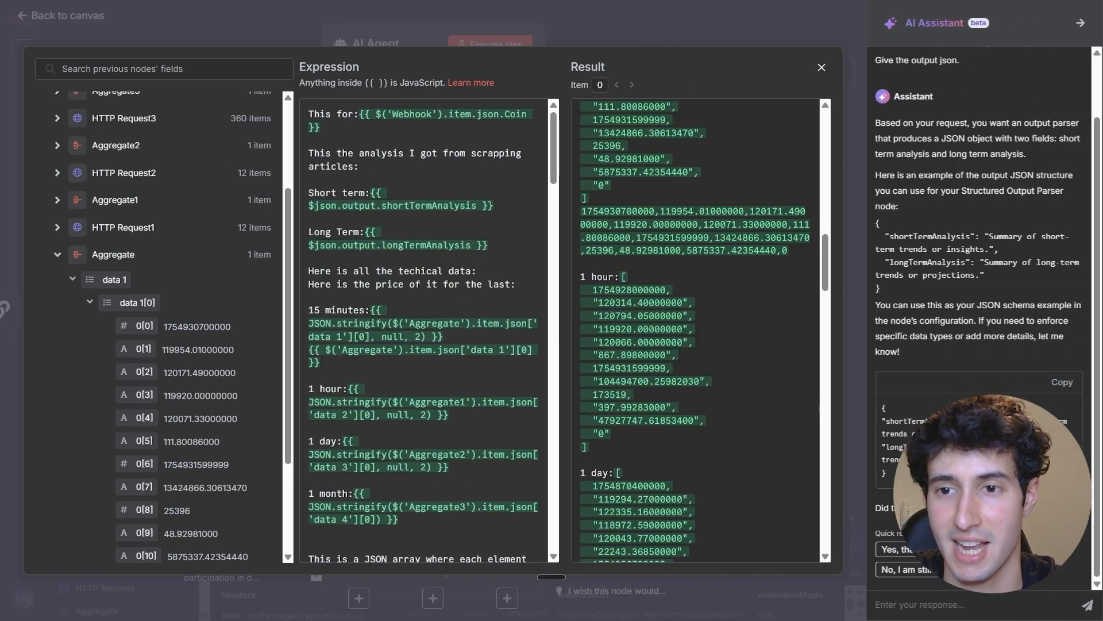
pyautogui.click(928, 605)
pyautogui.write('Take in this shema:')
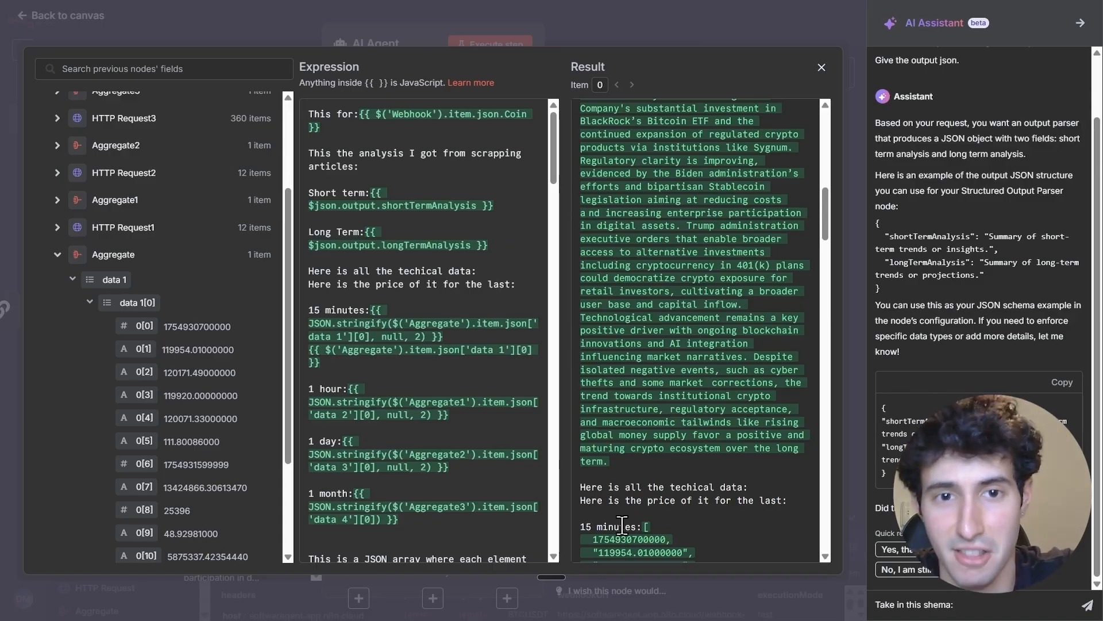
pyautogui.moveTo(322, 364); pyautogui.dragTo(312, 354)
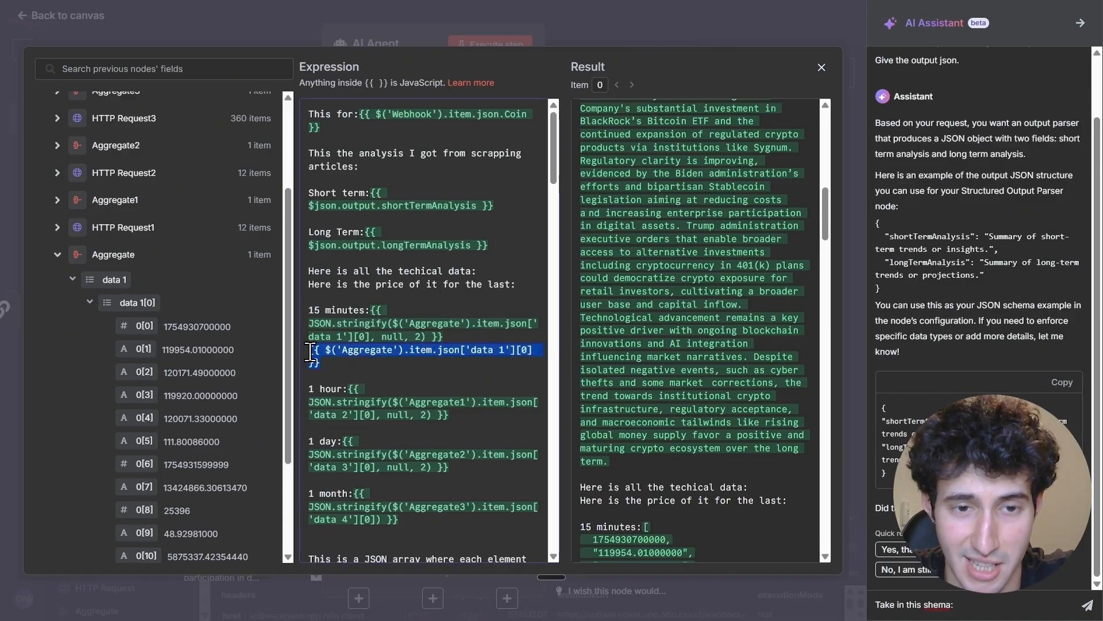
pyautogui.rightClick(313, 349)
pyautogui.click(348, 360)
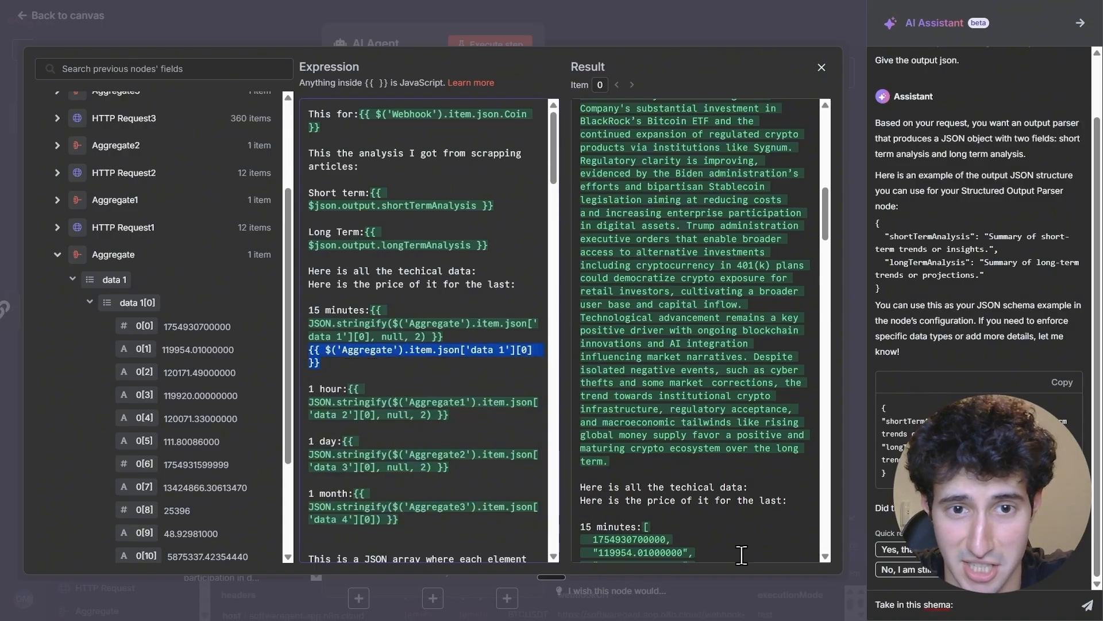
pyautogui.click(990, 611)
pyautogui.hotkey('ctrl', 'v')
pyautogui.hotkey('shift', 'Return')
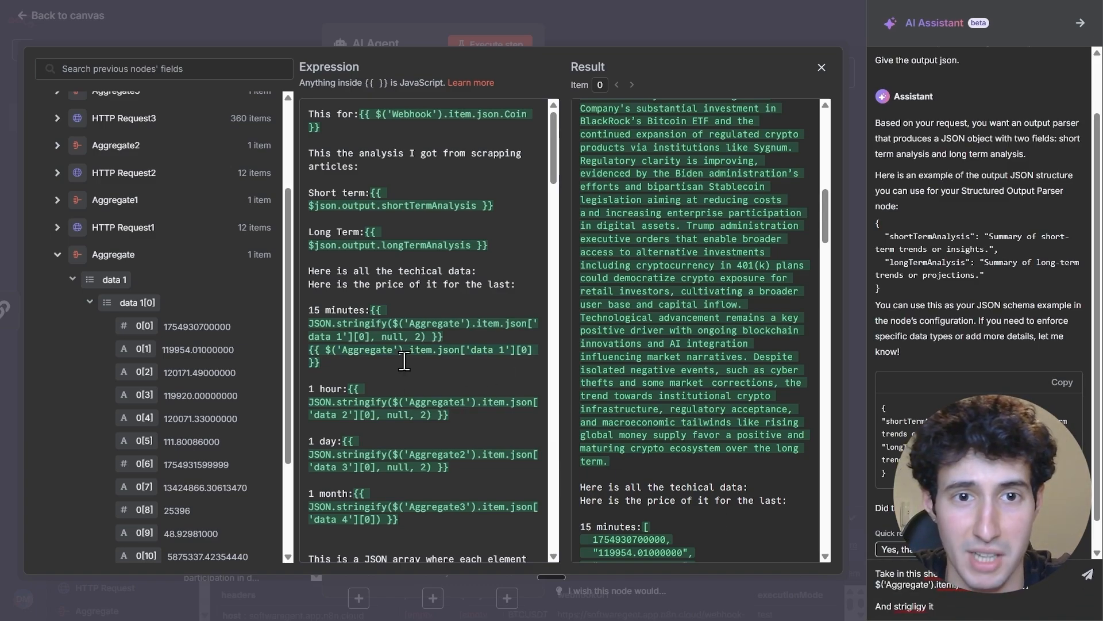
pyautogui.press('Return')
# Review the rendered 15 minutes array and the prompt's price expressions for 15 minutes, 1 hour, 1 day and 1 month
pyautogui.scroll(-4, 641, 344)
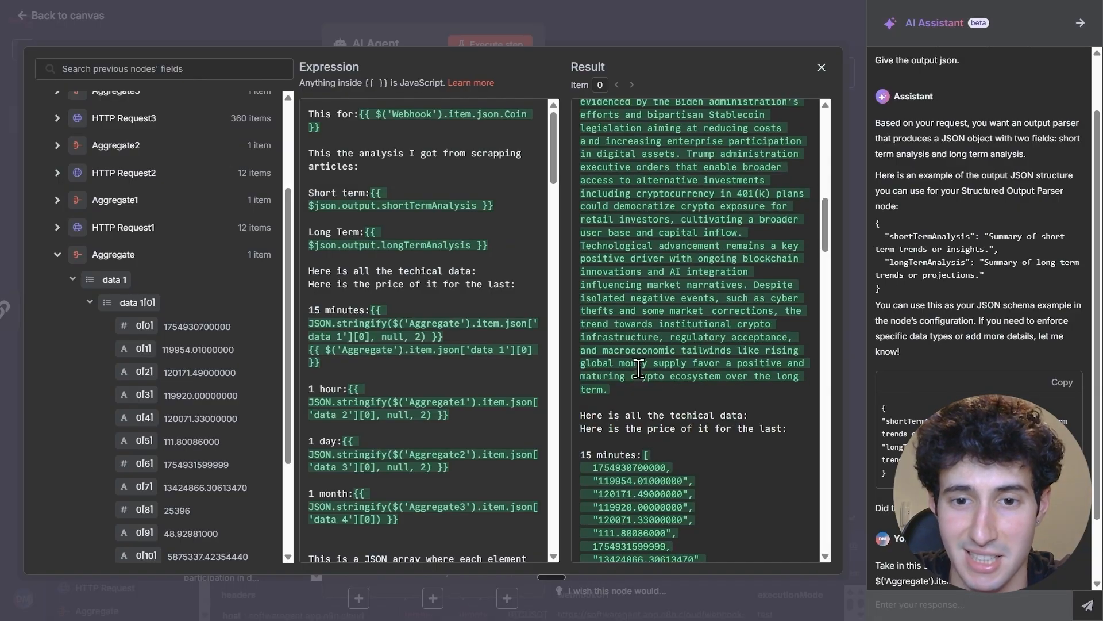
pyautogui.moveTo(596, 326); pyautogui.dragTo(645, 382)
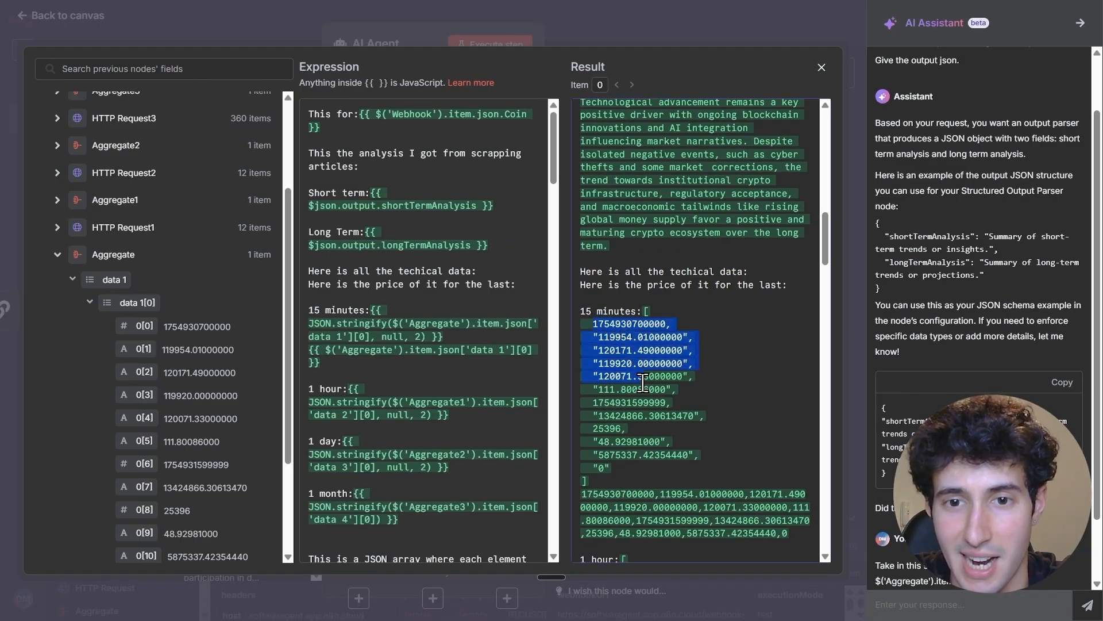
pyautogui.click(646, 383)
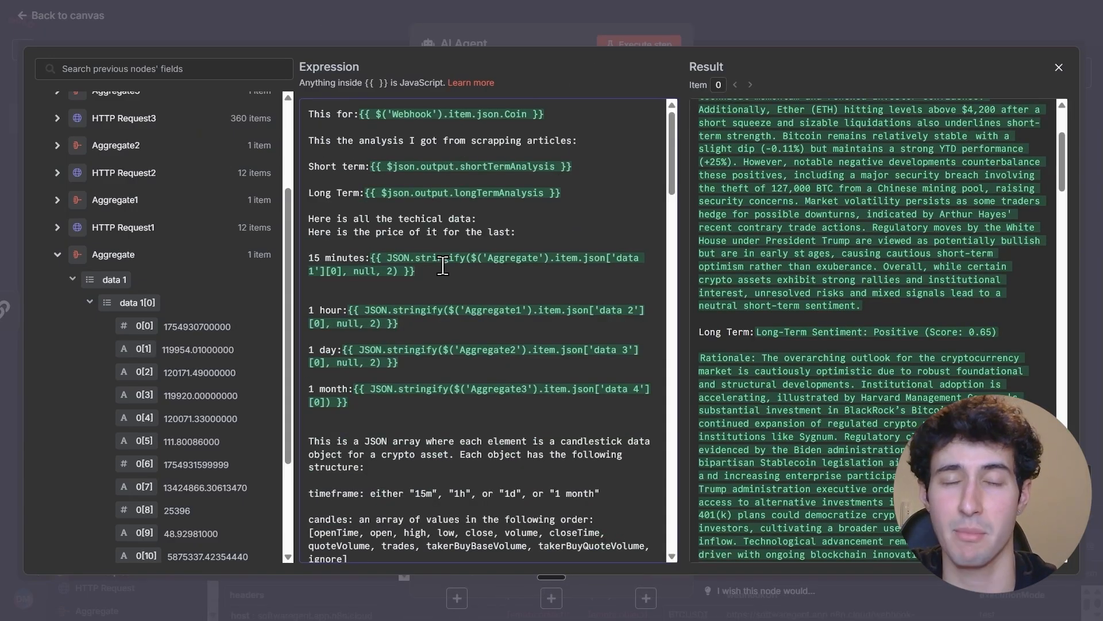
pyautogui.click(438, 272)
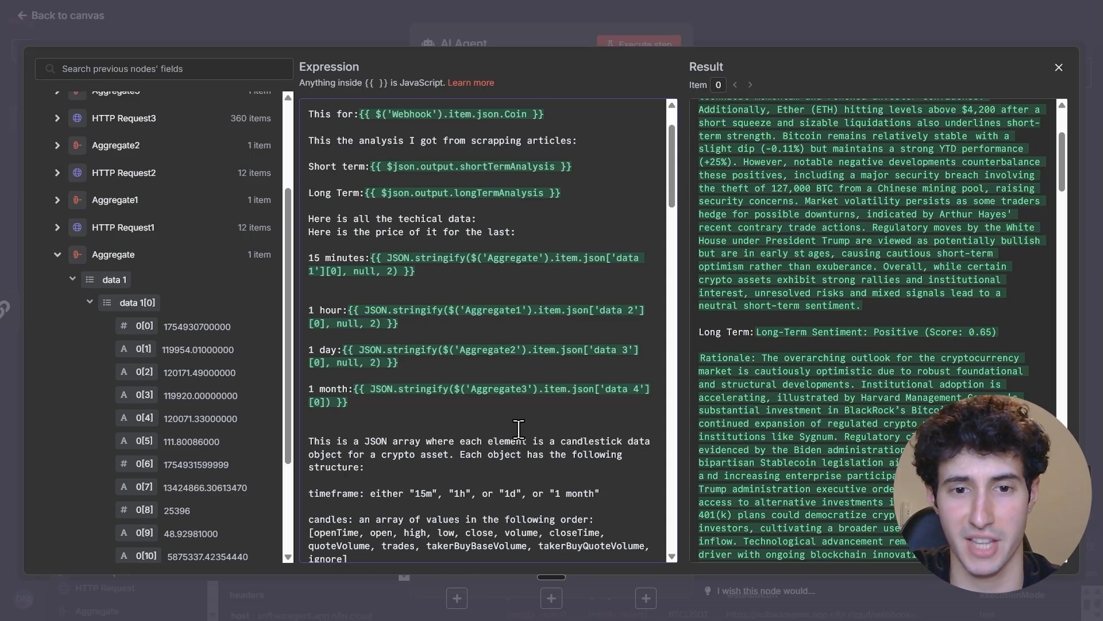
pyautogui.scroll(-5, 506, 402)
pyautogui.scroll(5, 502, 389)
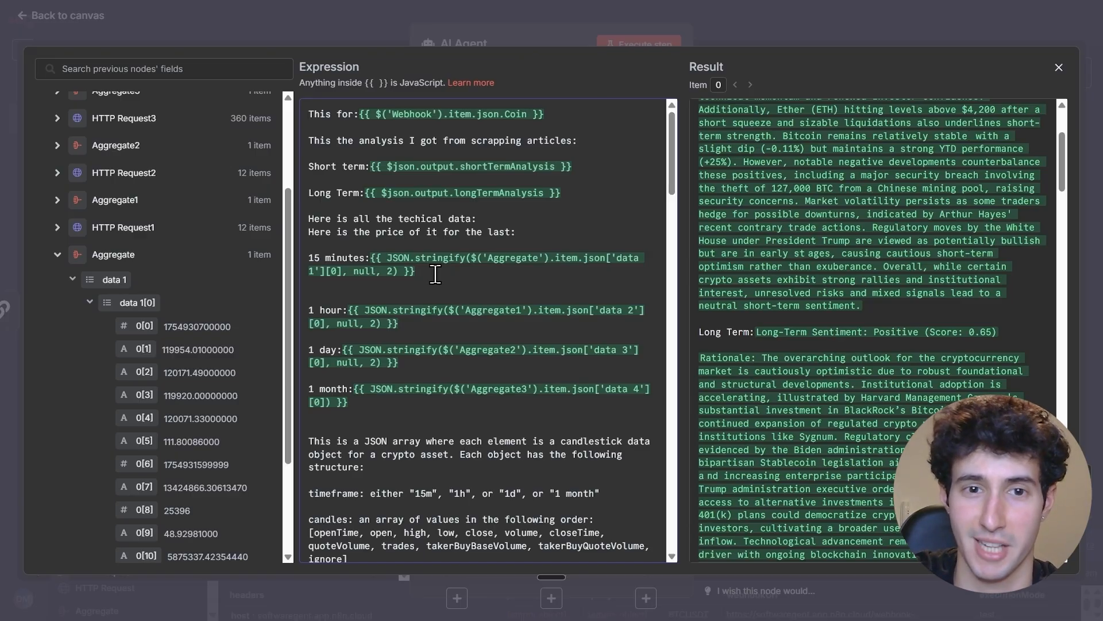
pyautogui.scroll(-2, 442, 248)
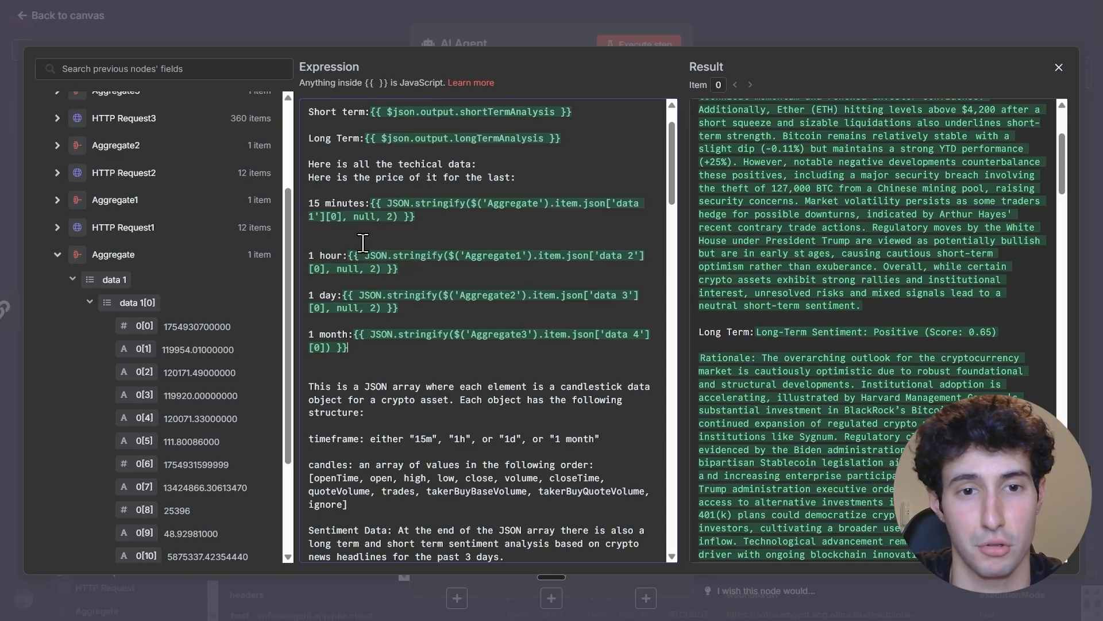
pyautogui.moveTo(306, 206); pyautogui.dragTo(360, 204)
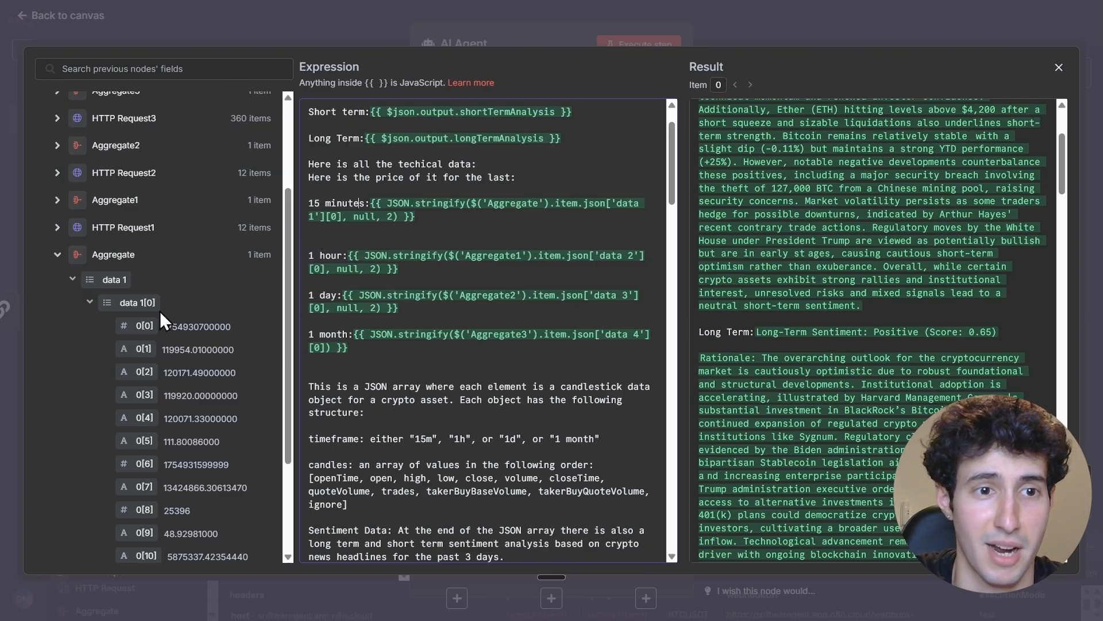
# Insert Aggregate1's data 2[0] field below the 1 hour expression as a demonstration and delete it again
pyautogui.click(63, 258)
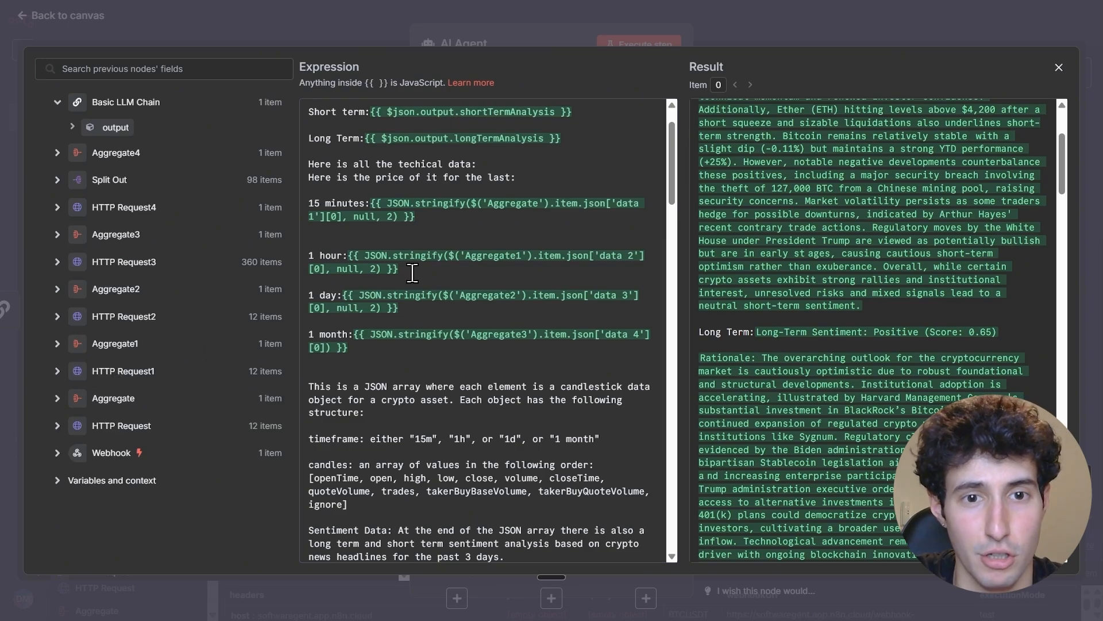
pyautogui.click(57, 343)
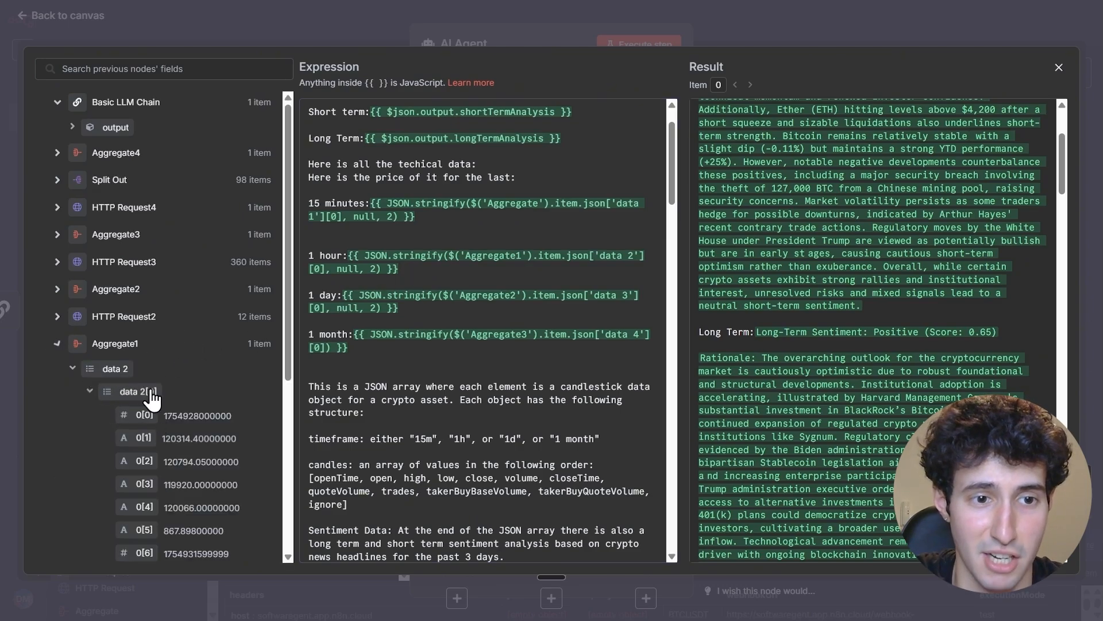
pyautogui.moveTo(123, 390); pyautogui.dragTo(341, 281)
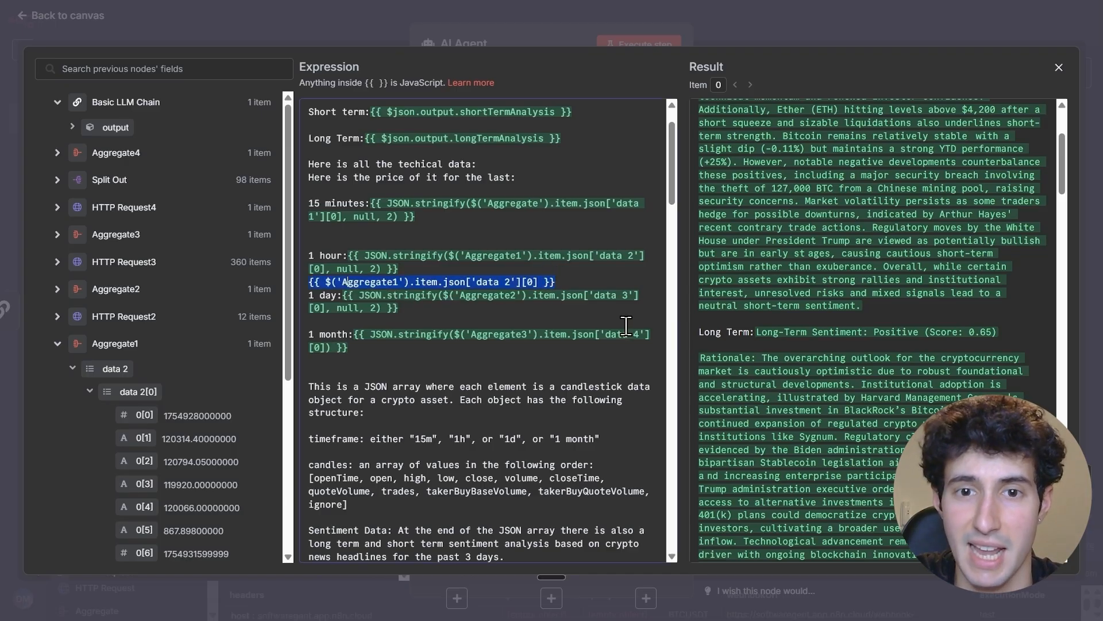
pyautogui.press('BackSpace')
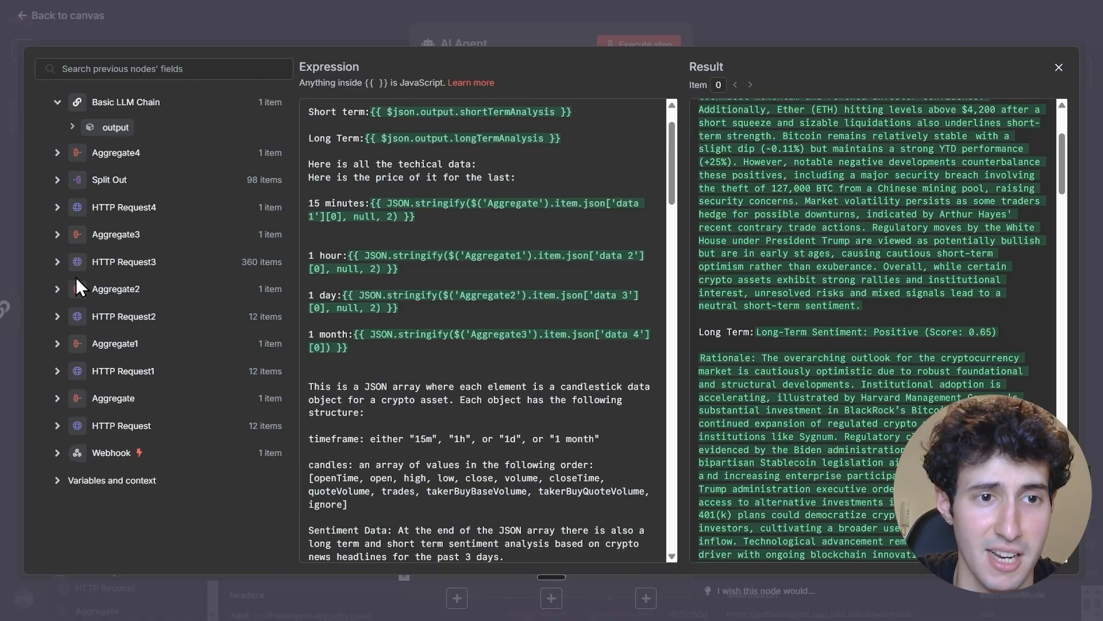
# Review the rest of the AI Agent prompt, from the candlestick data structure and analysis instructions to the output format template
pyautogui.moveTo(672, 150); pyautogui.dragTo(673, 208)
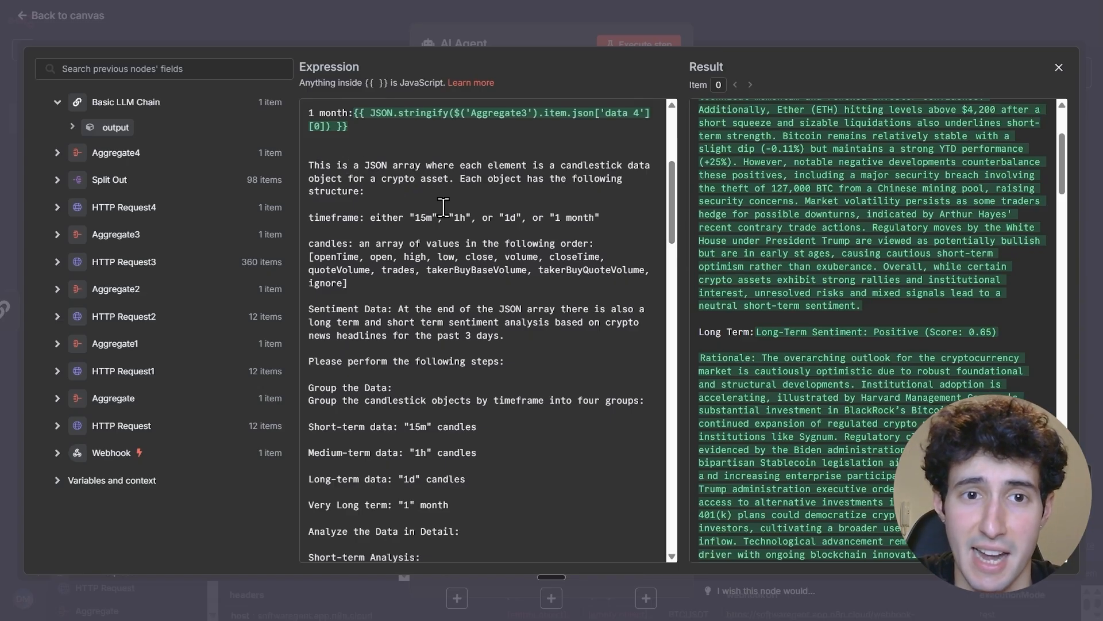
pyautogui.click(412, 196)
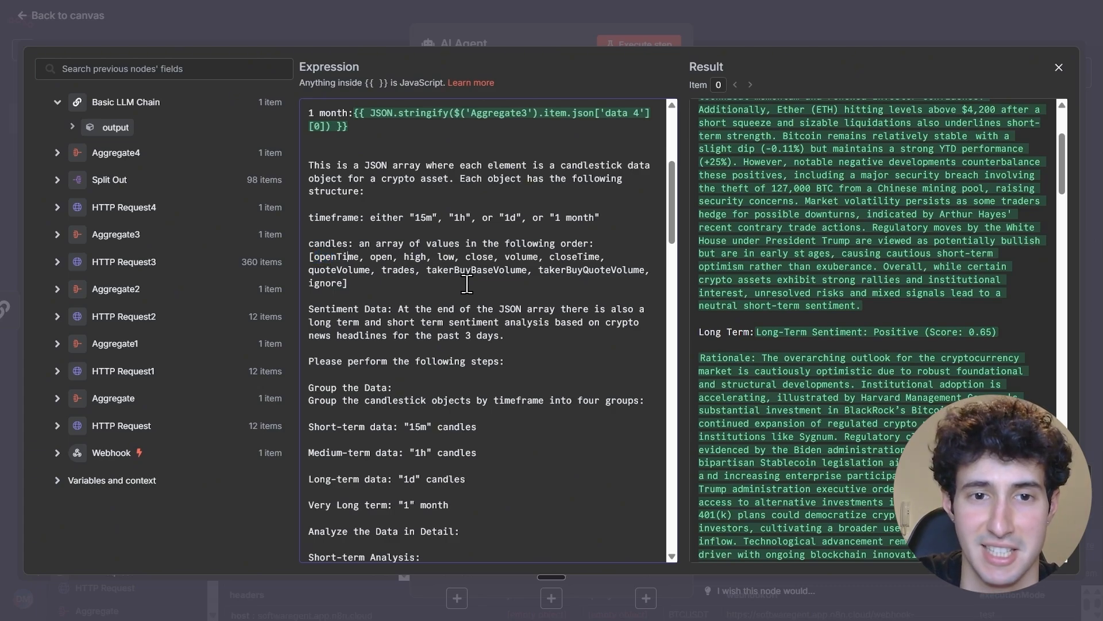
pyautogui.scroll(-3, 675, 216)
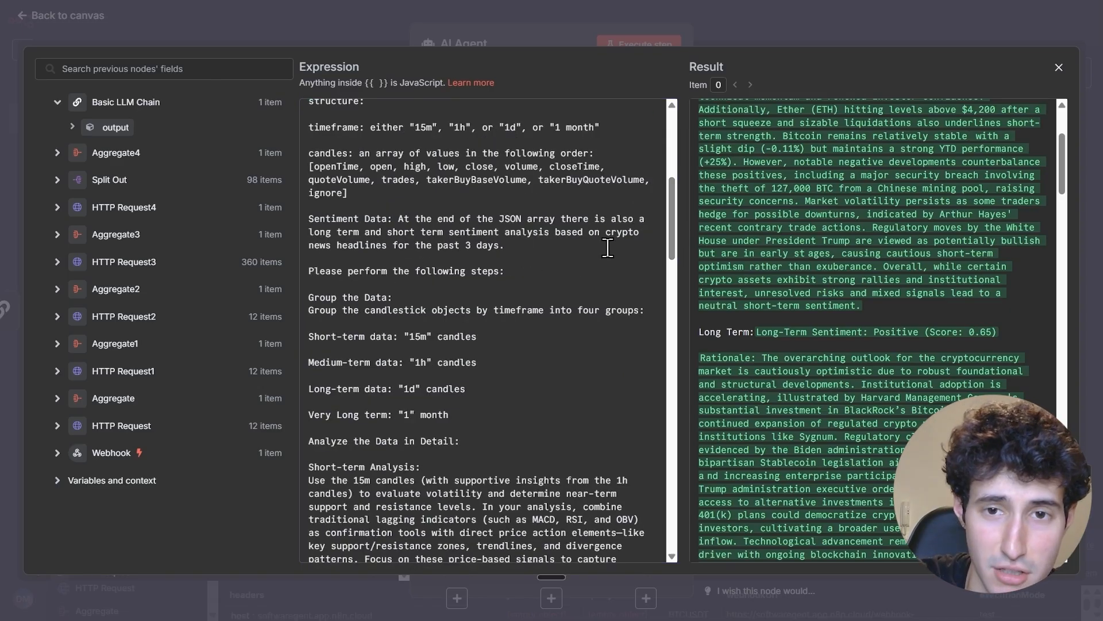
pyautogui.moveTo(670, 230); pyautogui.dragTo(672, 247)
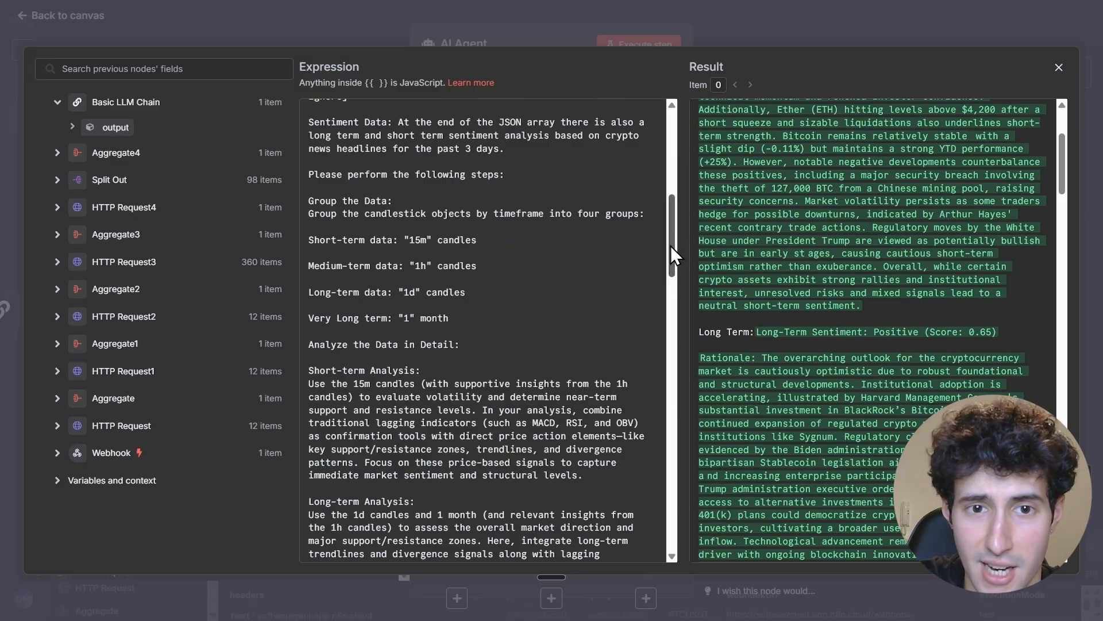
pyautogui.moveTo(671, 246); pyautogui.dragTo(671, 254)
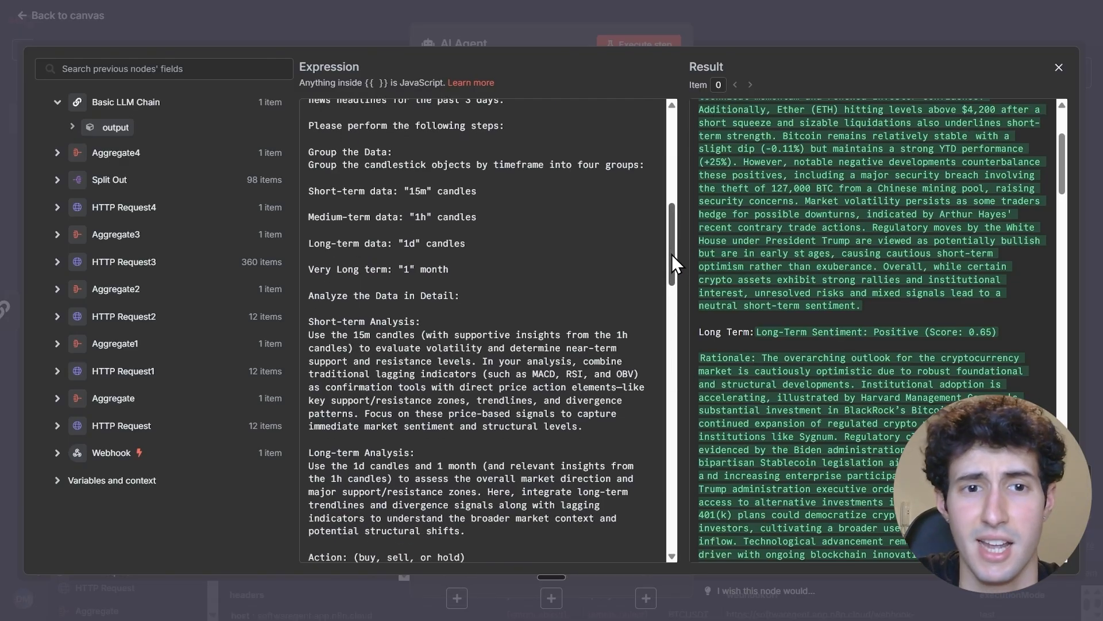
pyautogui.moveTo(671, 254); pyautogui.dragTo(671, 269)
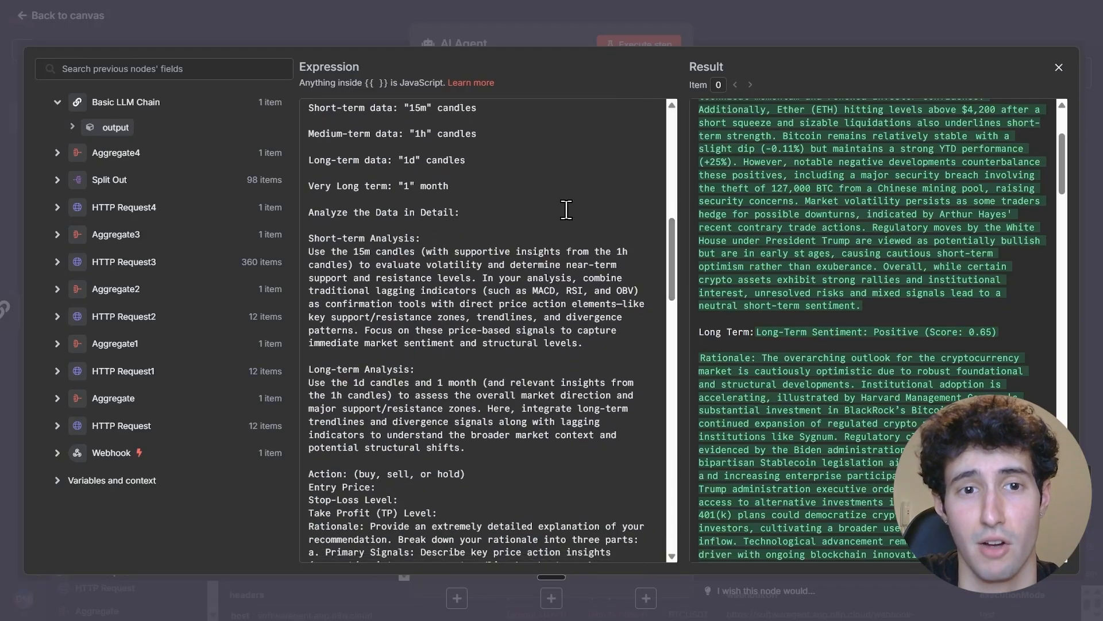
pyautogui.moveTo(675, 243); pyautogui.dragTo(659, 281)
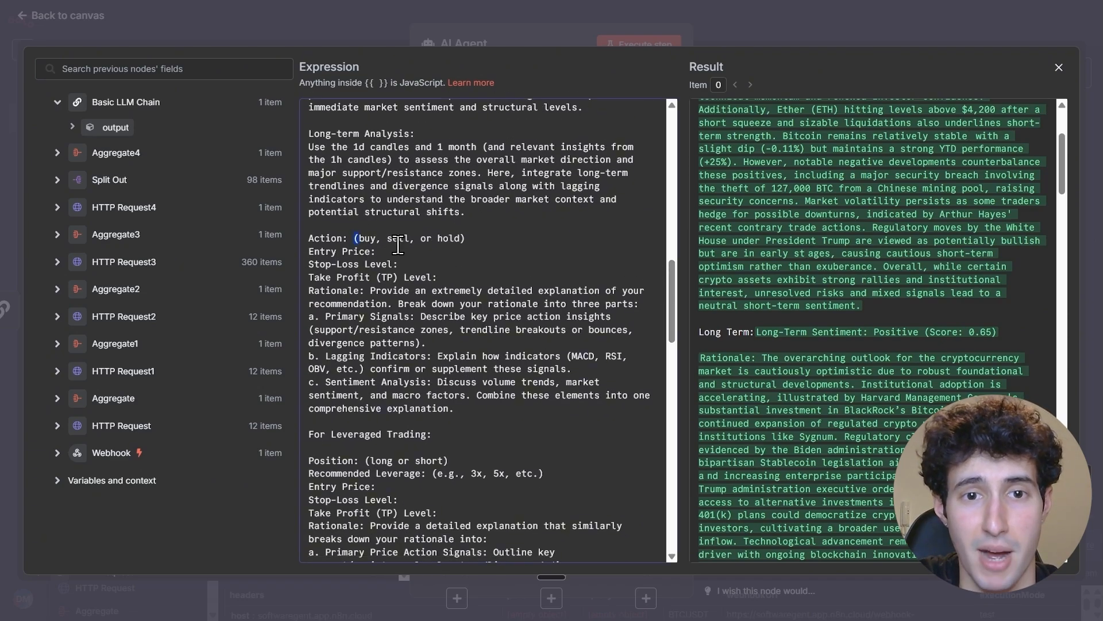
pyautogui.click(333, 251)
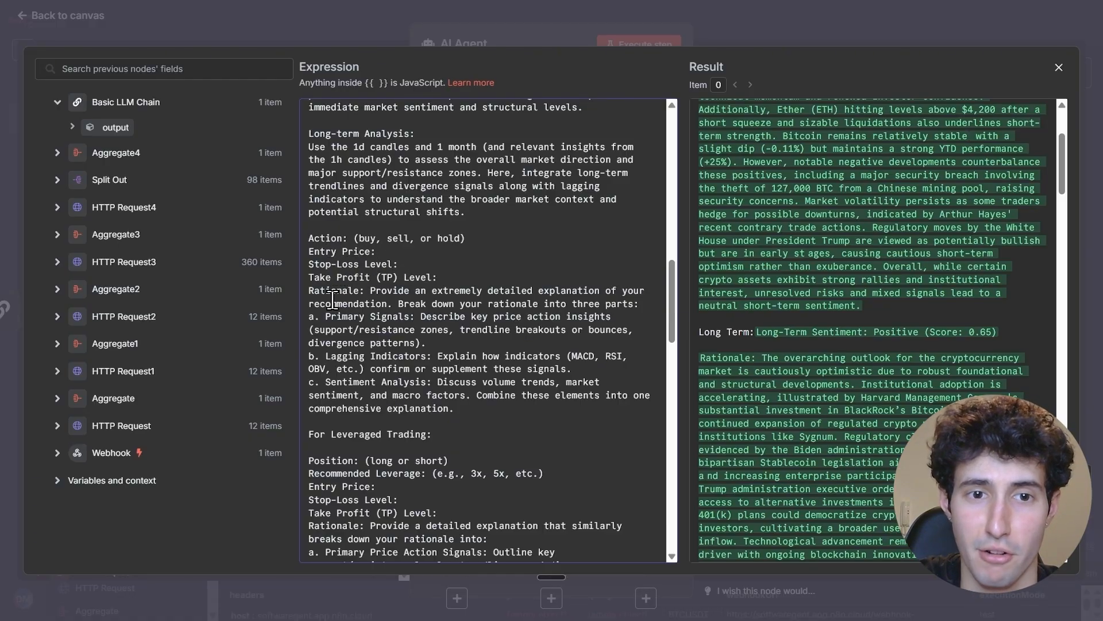
pyautogui.scroll(-1, 384, 282)
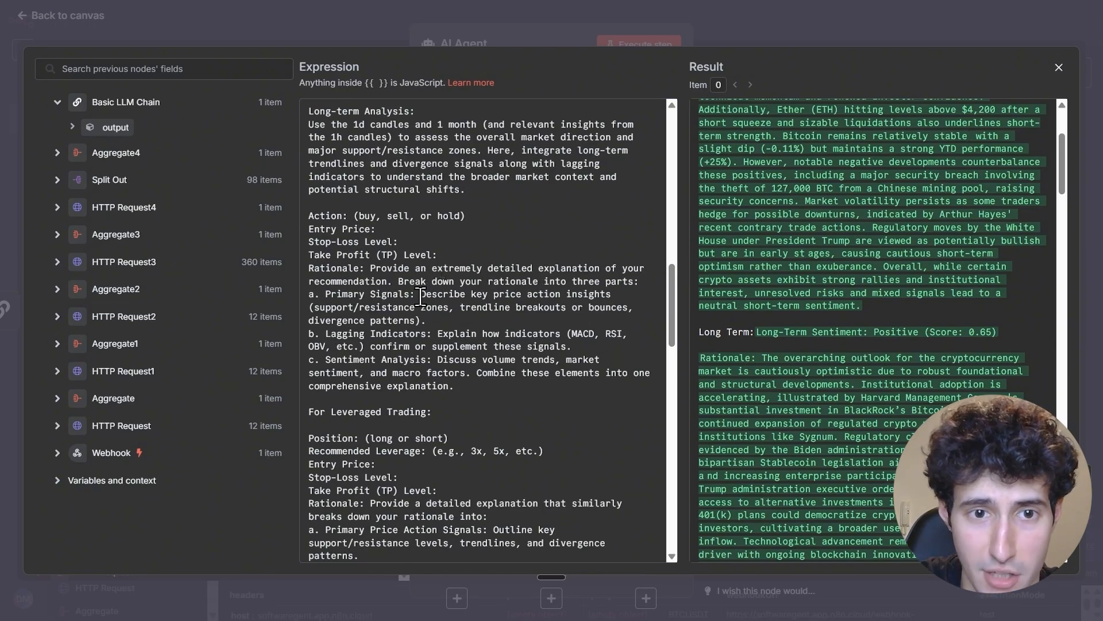
pyautogui.moveTo(671, 300); pyautogui.dragTo(667, 337)
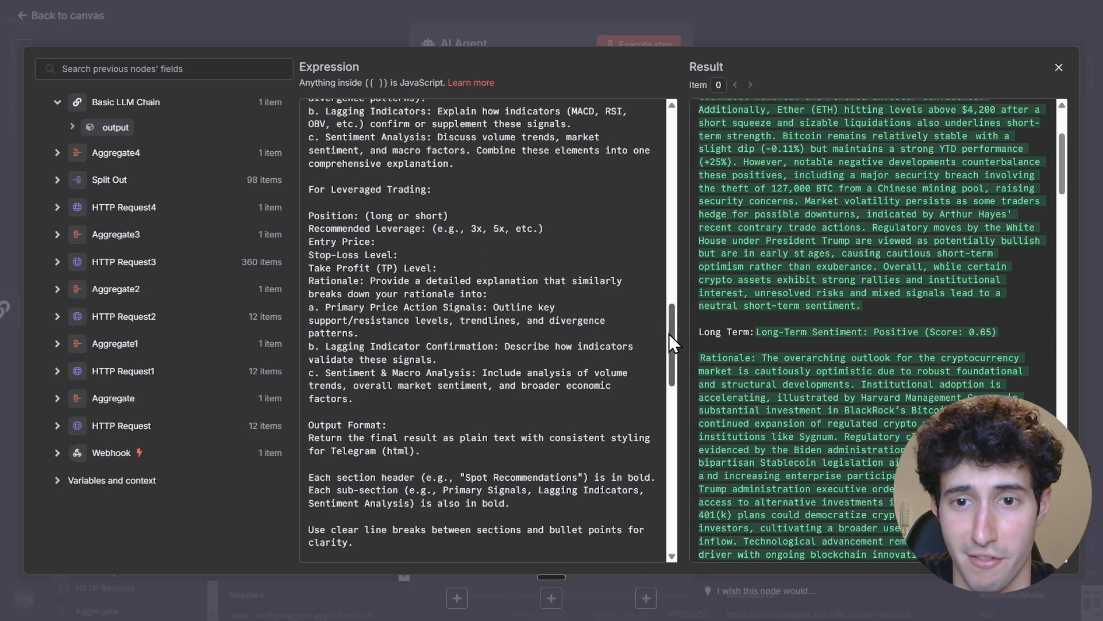
pyautogui.moveTo(670, 337); pyautogui.dragTo(666, 504)
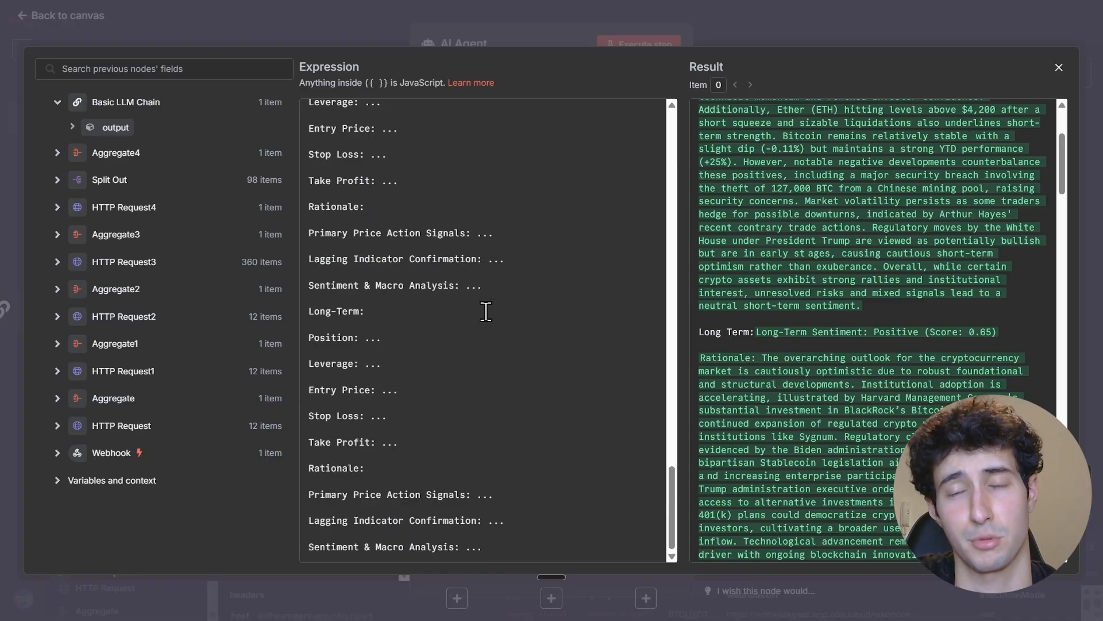
pyautogui.click(1059, 68)
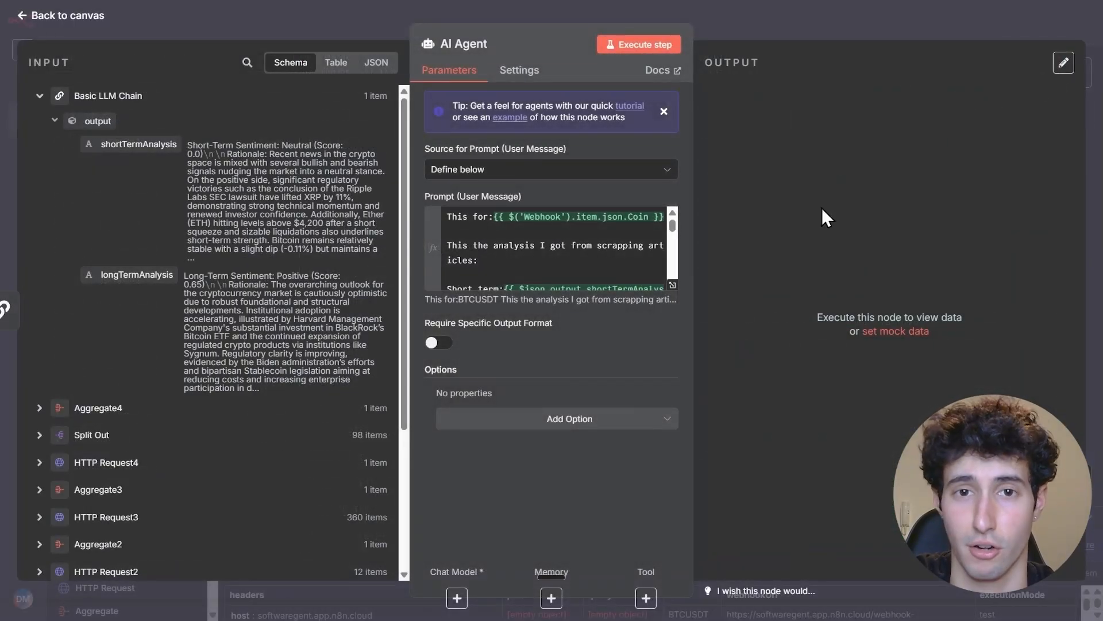
# Attach an OpenAI Chat Model to the AI Agent using the OpenAi account 17 credential and the gpt-4.1-mini model
pyautogui.click(457, 598)
pyautogui.write('open')
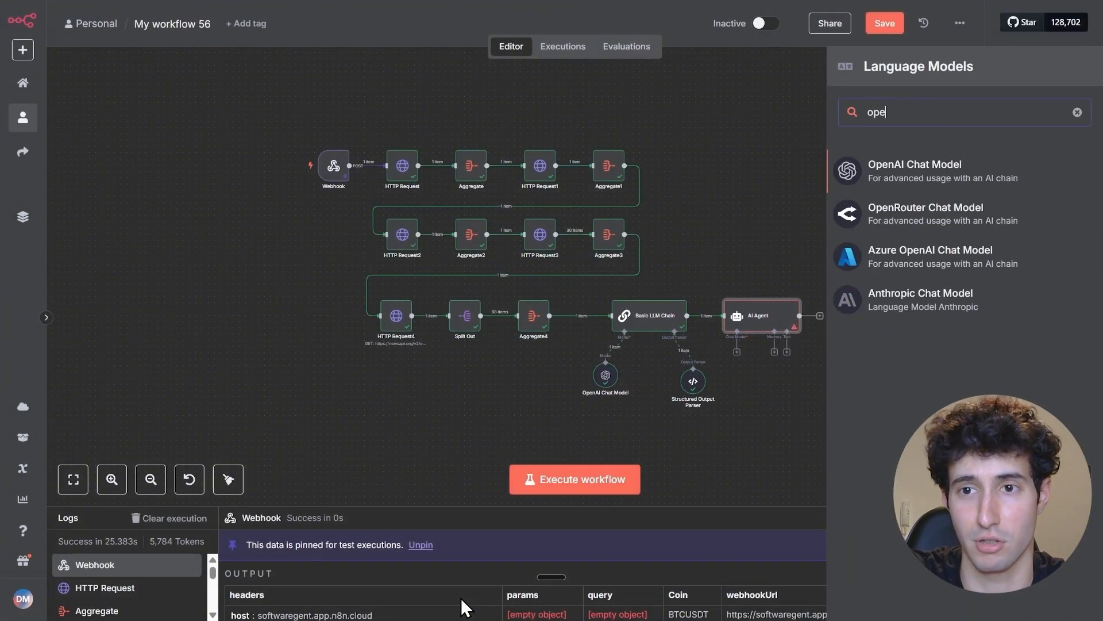
pyautogui.click(889, 185)
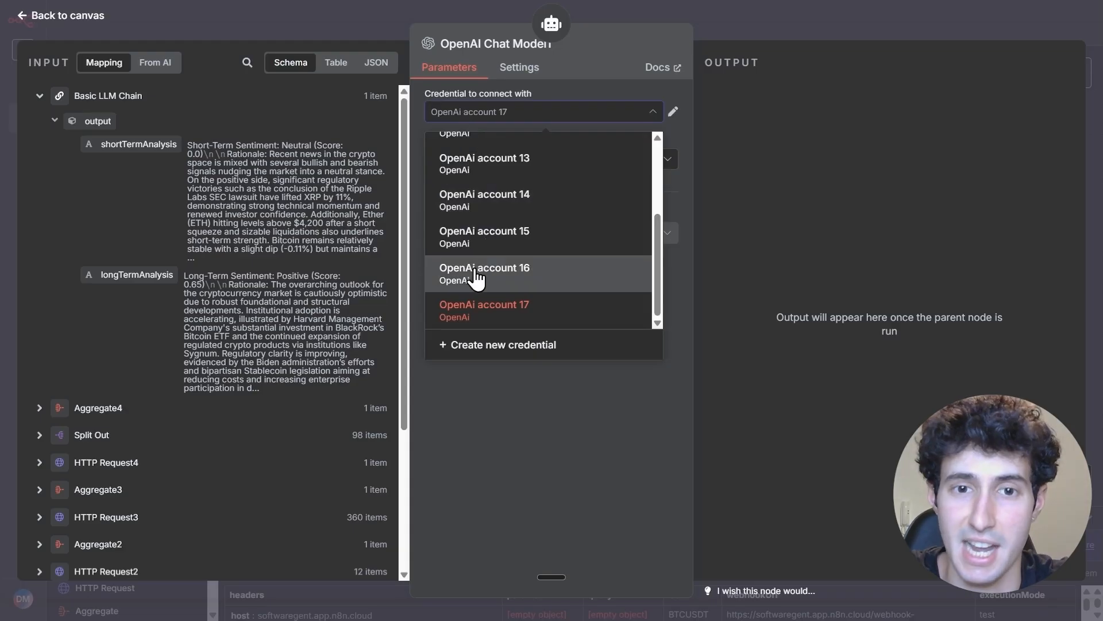
pyautogui.click(519, 305)
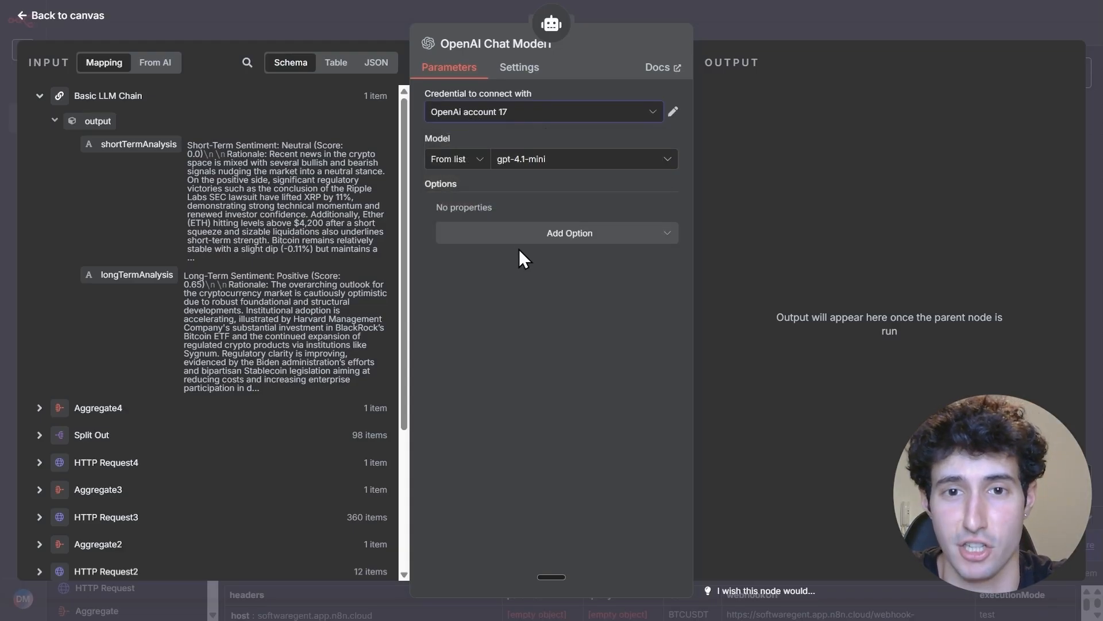
pyautogui.click(531, 163)
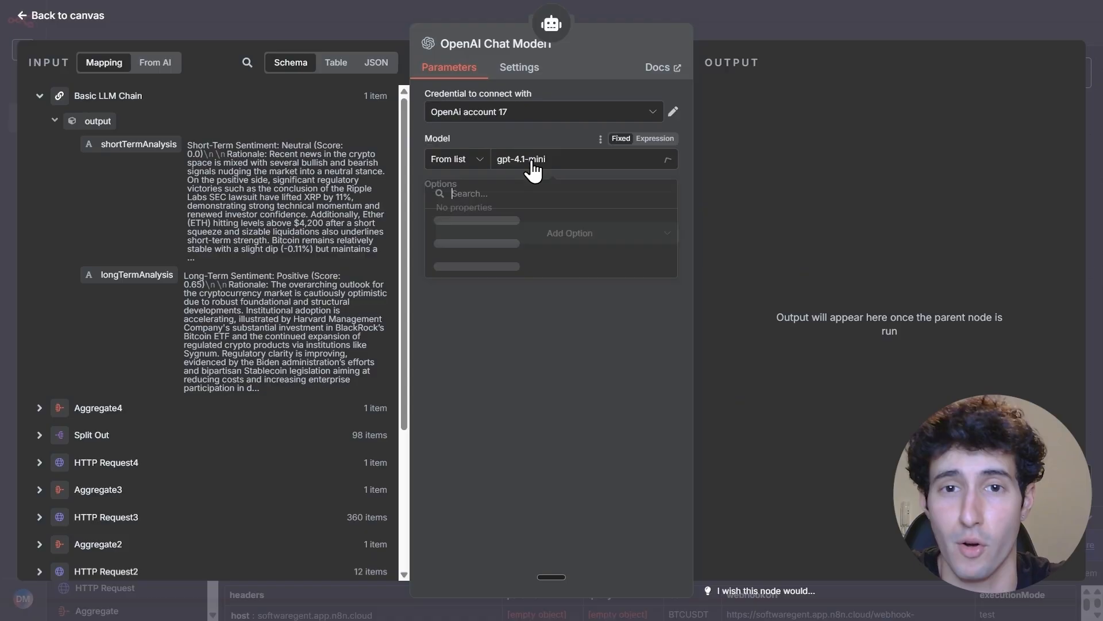
pyautogui.click(523, 138)
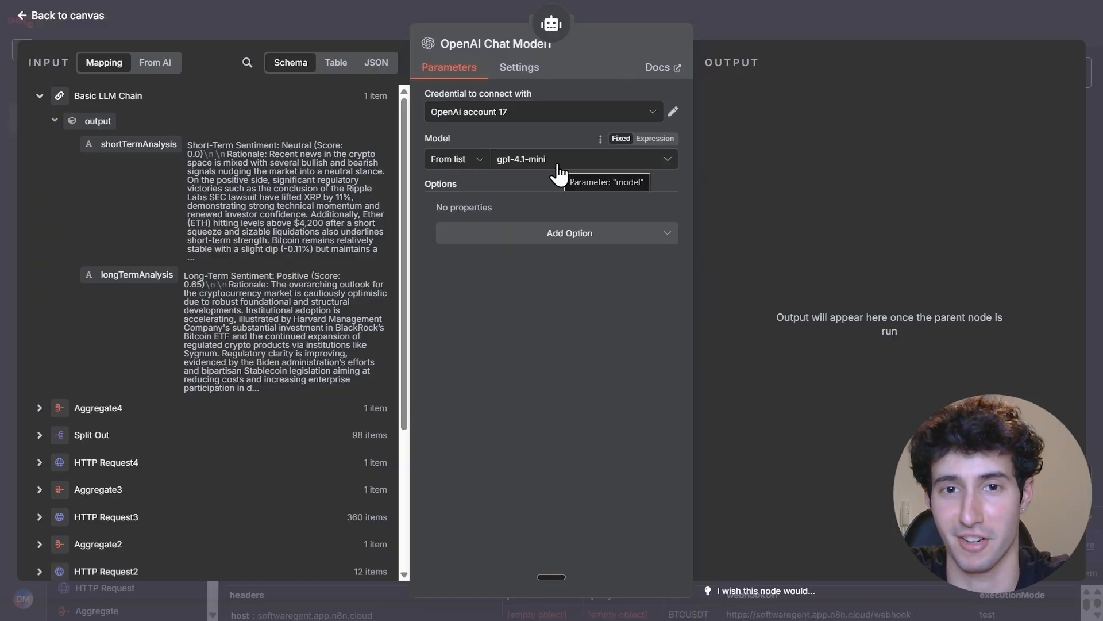
pyautogui.click(822, 32)
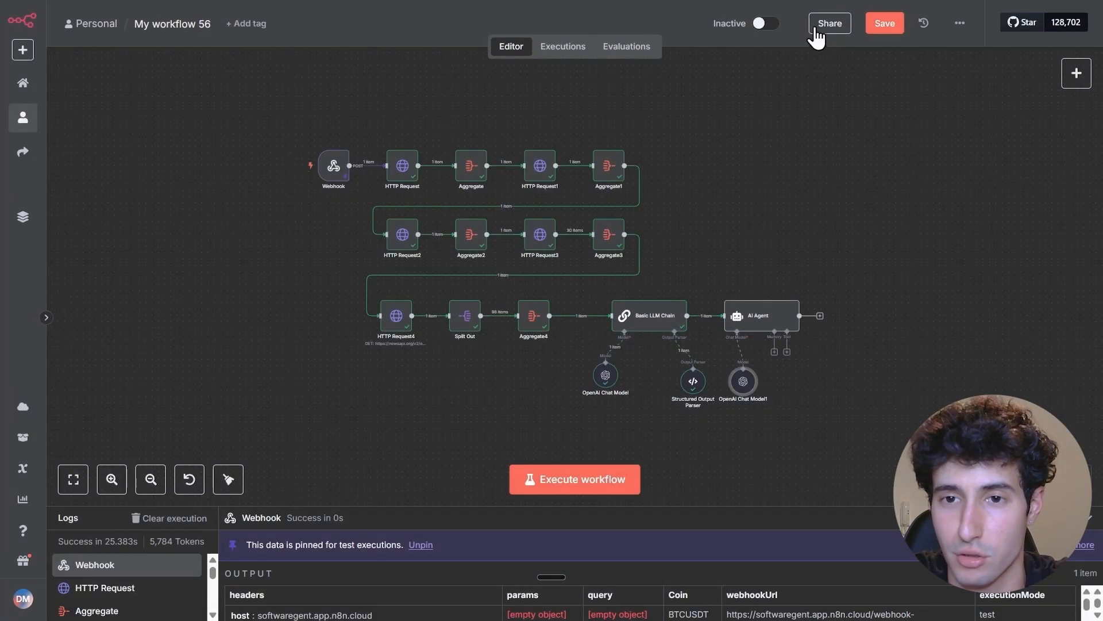
# Attach a Think Tool to the AI Agent, keeping its default description
pyautogui.scroll(5, 791, 420)
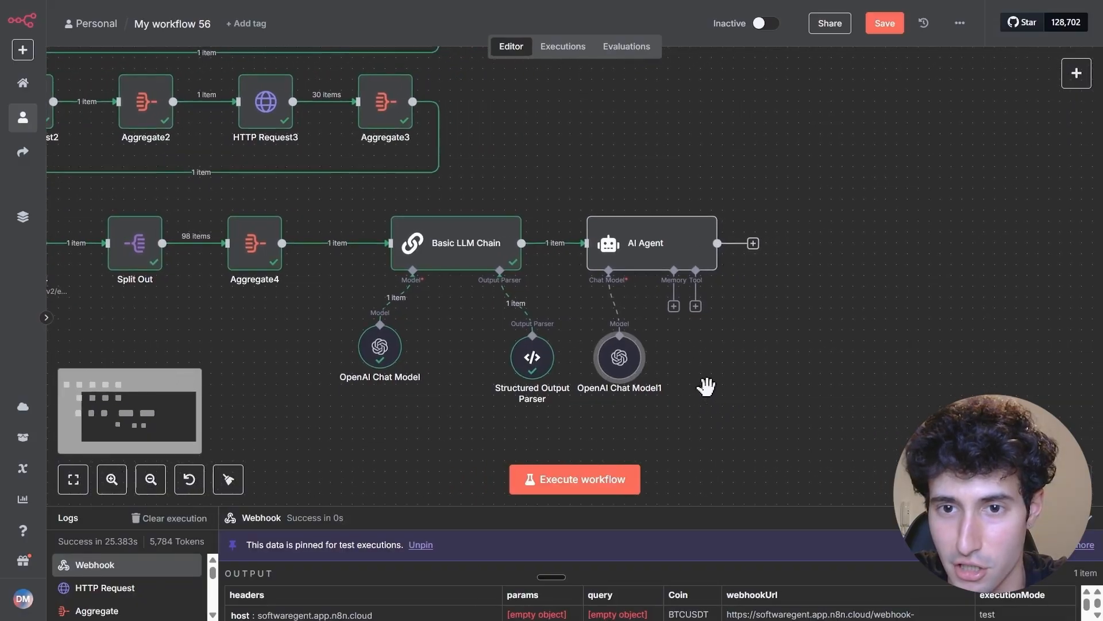
pyautogui.click(695, 307)
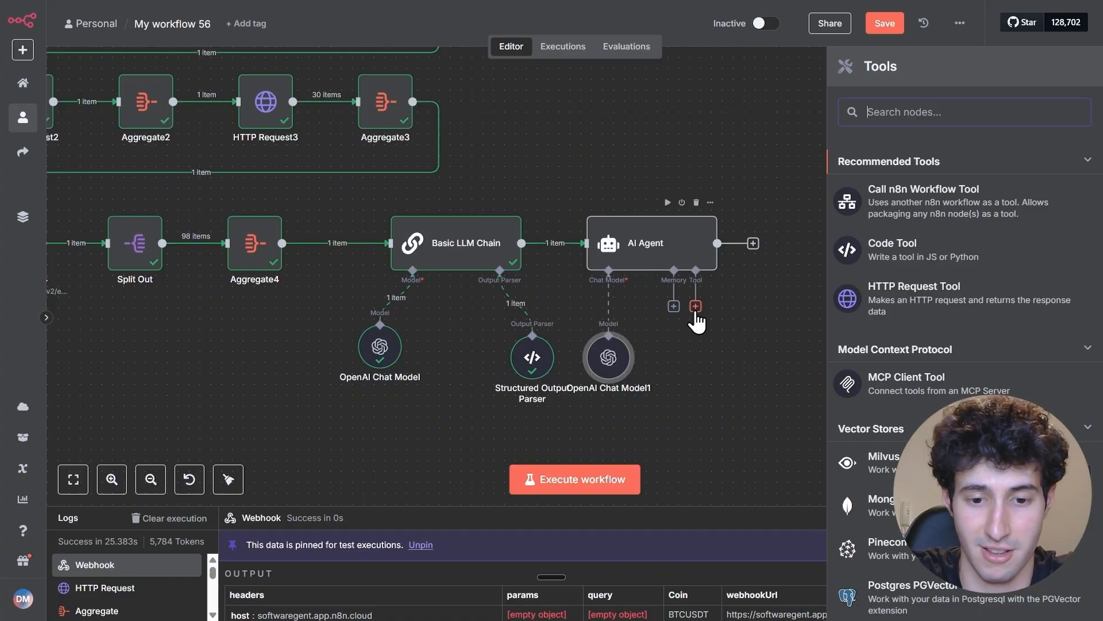
pyautogui.write('think')
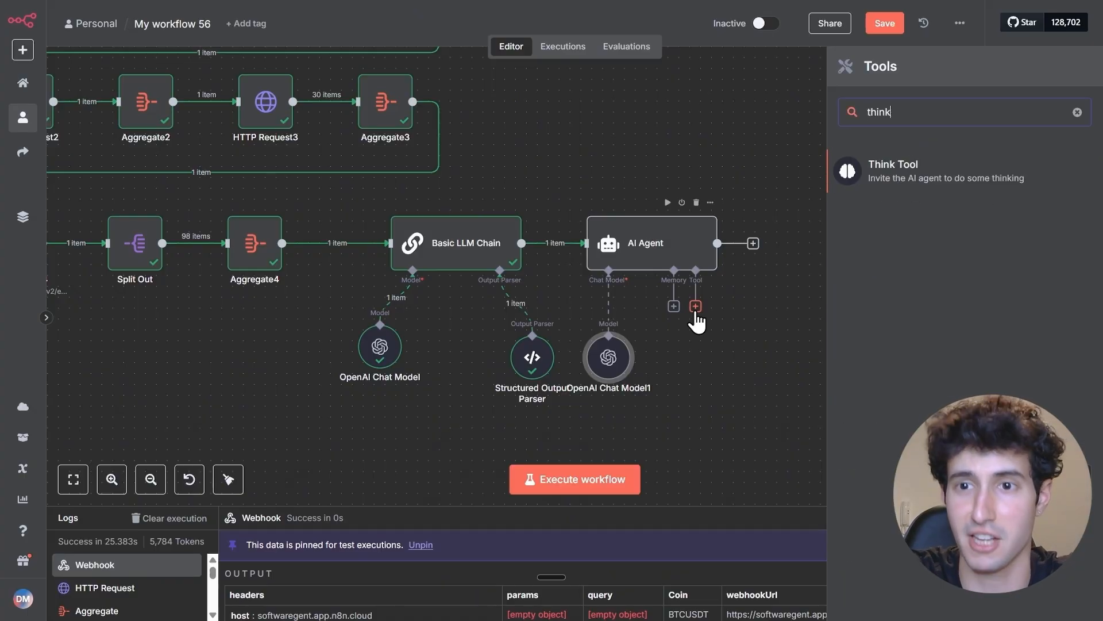
pyautogui.click(897, 183)
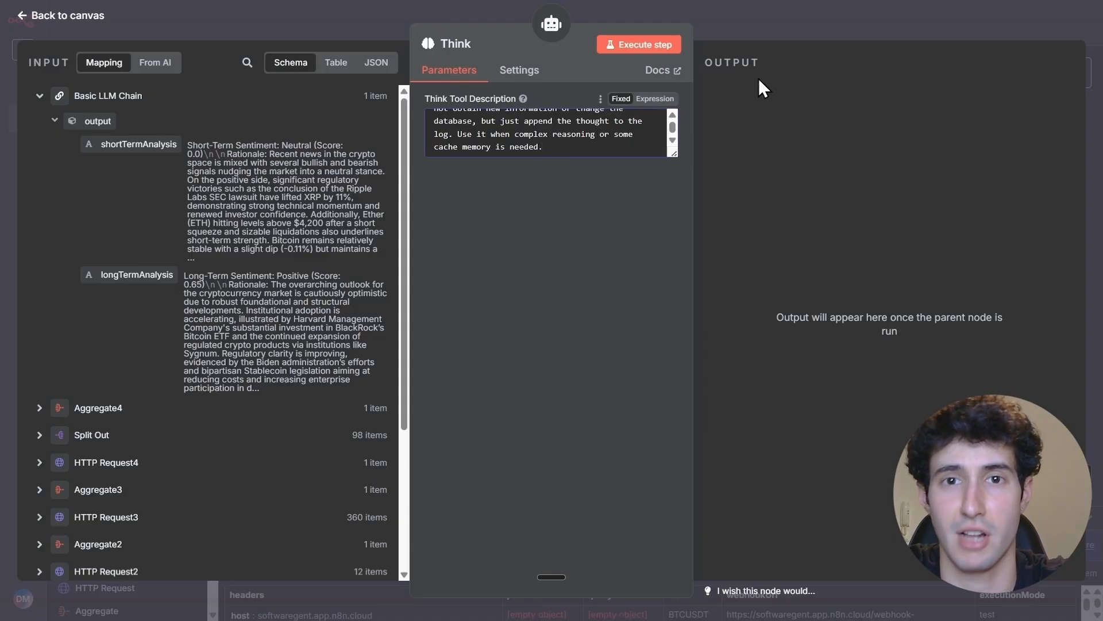
pyautogui.click(763, 37)
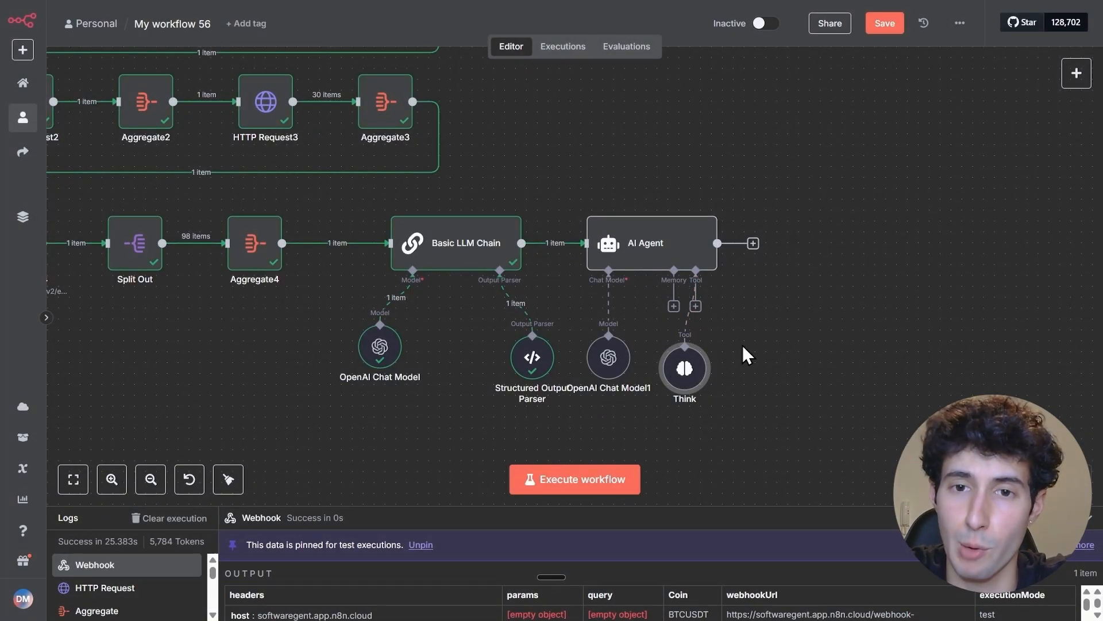
# Require a specific output format on the AI Agent and attach a Structured Output Parser to it
pyautogui.doubleClick(661, 256)
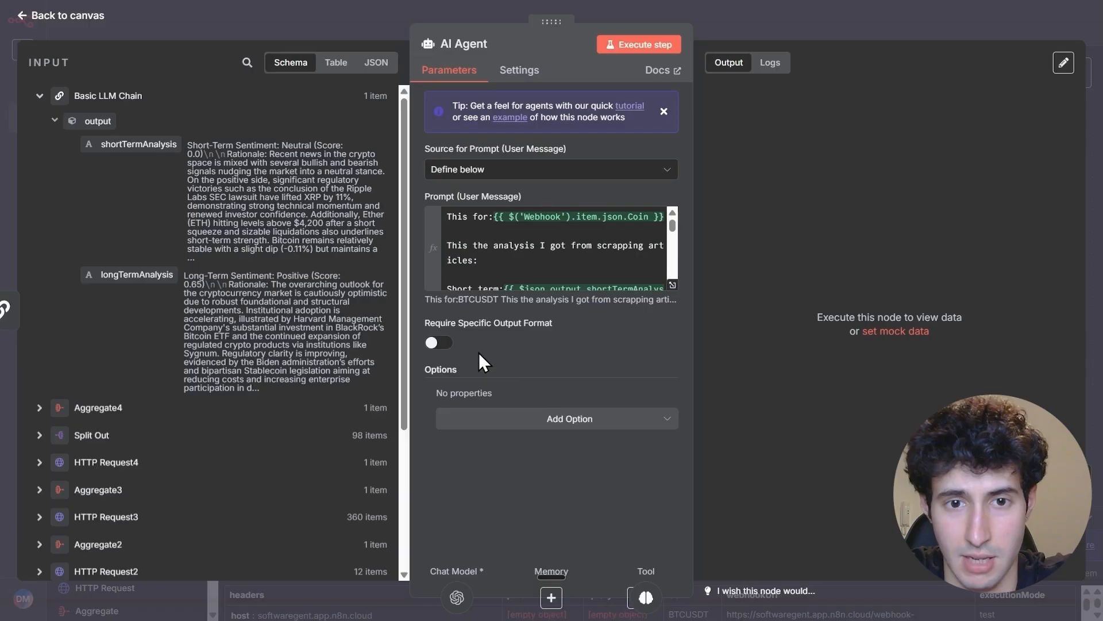
pyautogui.click(442, 345)
pyautogui.click(833, 35)
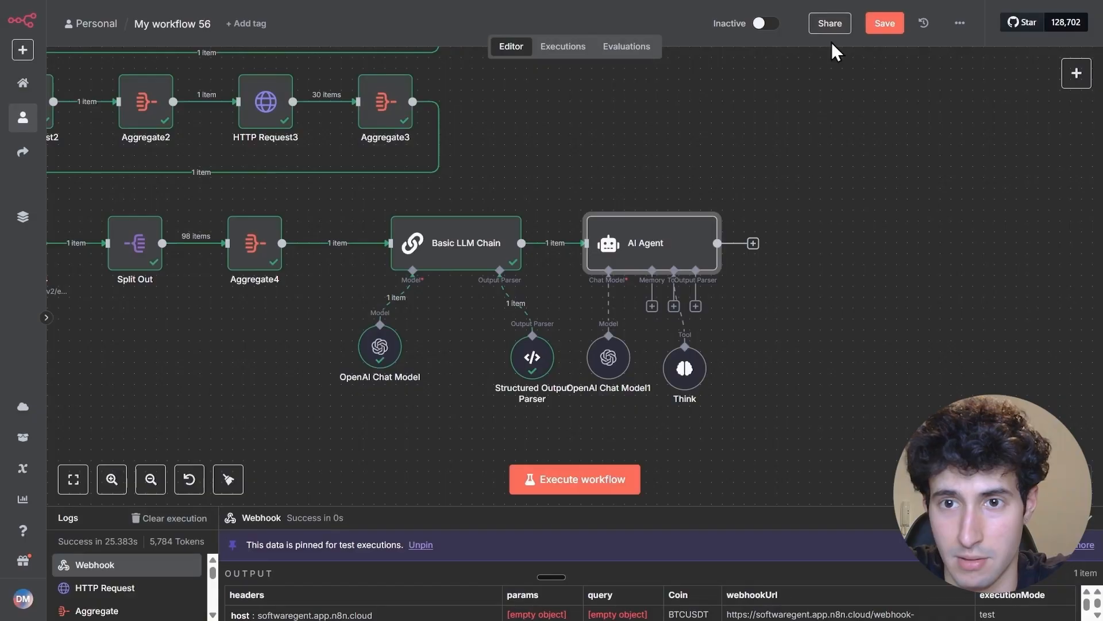
pyautogui.click(696, 306)
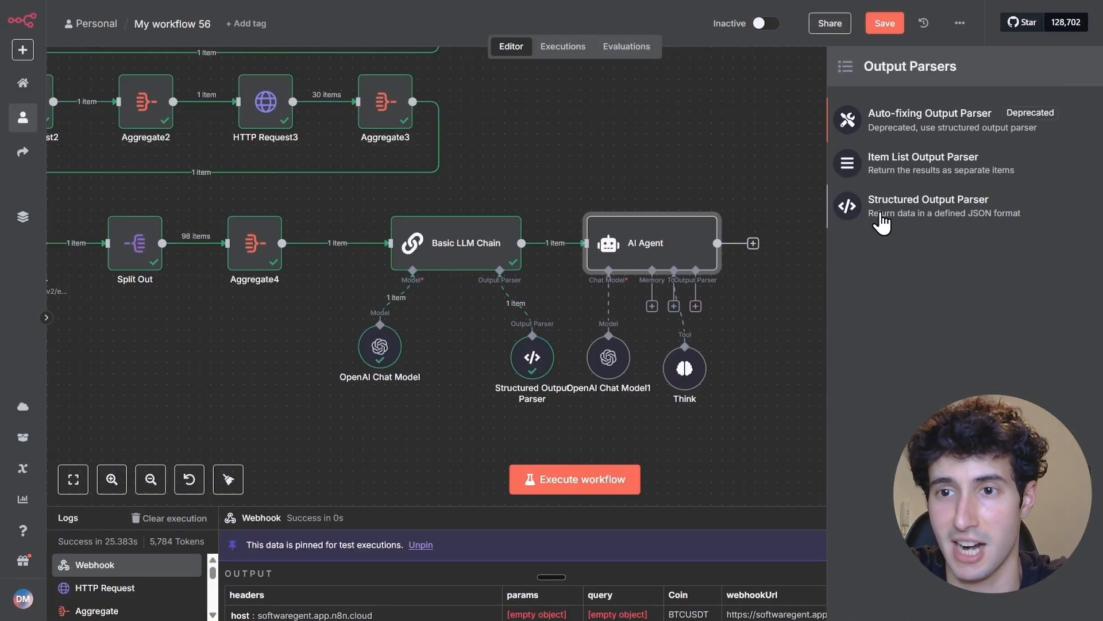
pyautogui.click(882, 222)
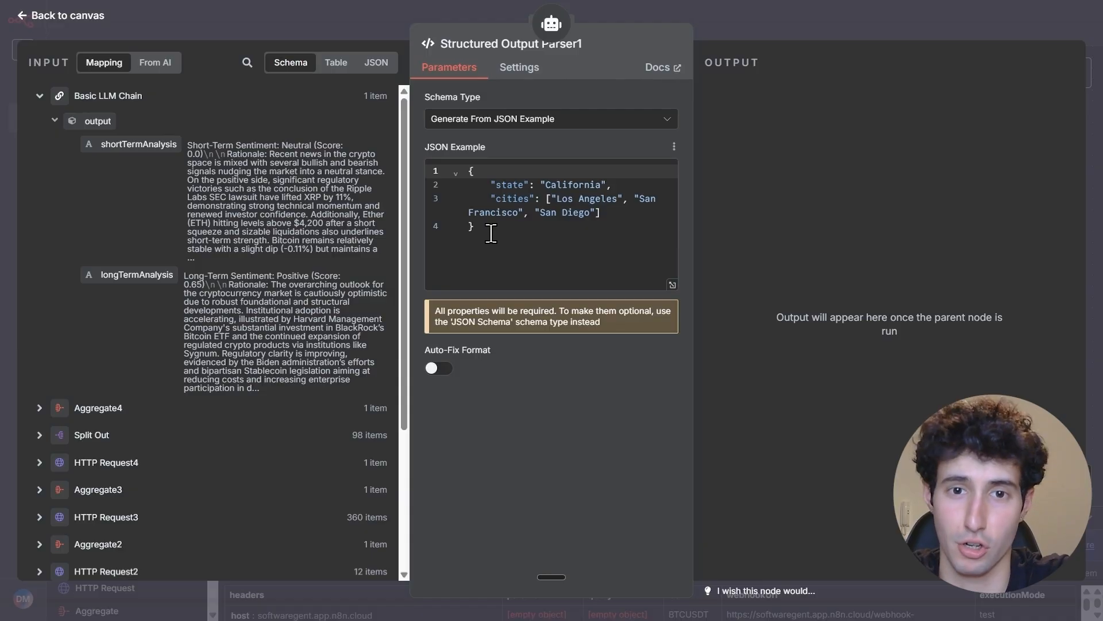
# Clear the default state and cities JSON example in the AI Agent's Structured Output Parser
pyautogui.moveTo(491, 232); pyautogui.dragTo(456, 181)
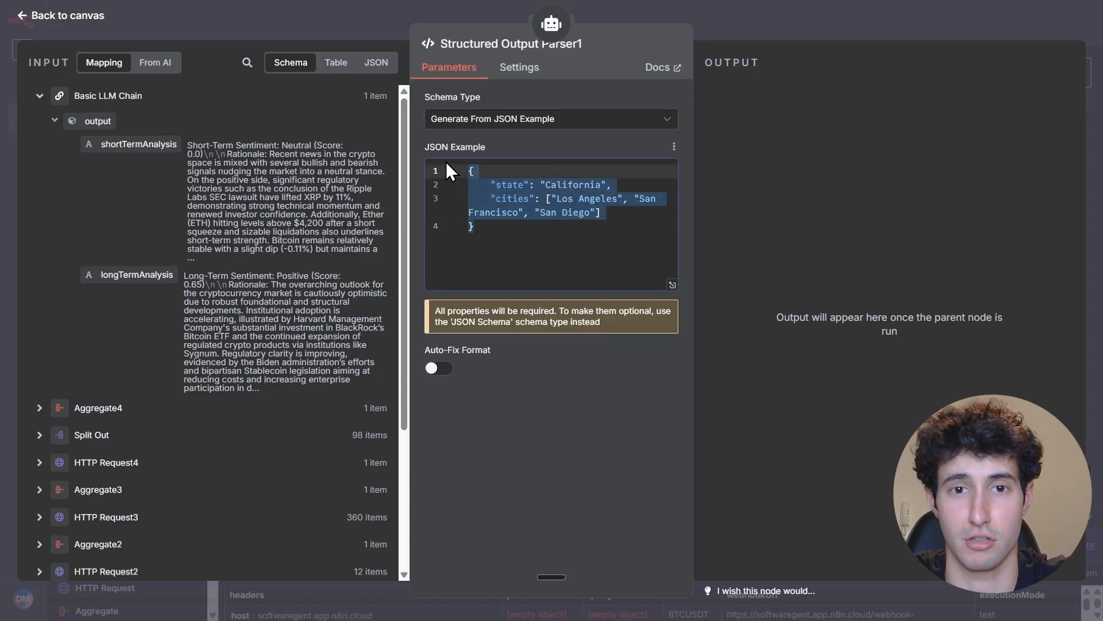
pyautogui.press('BackSpace')
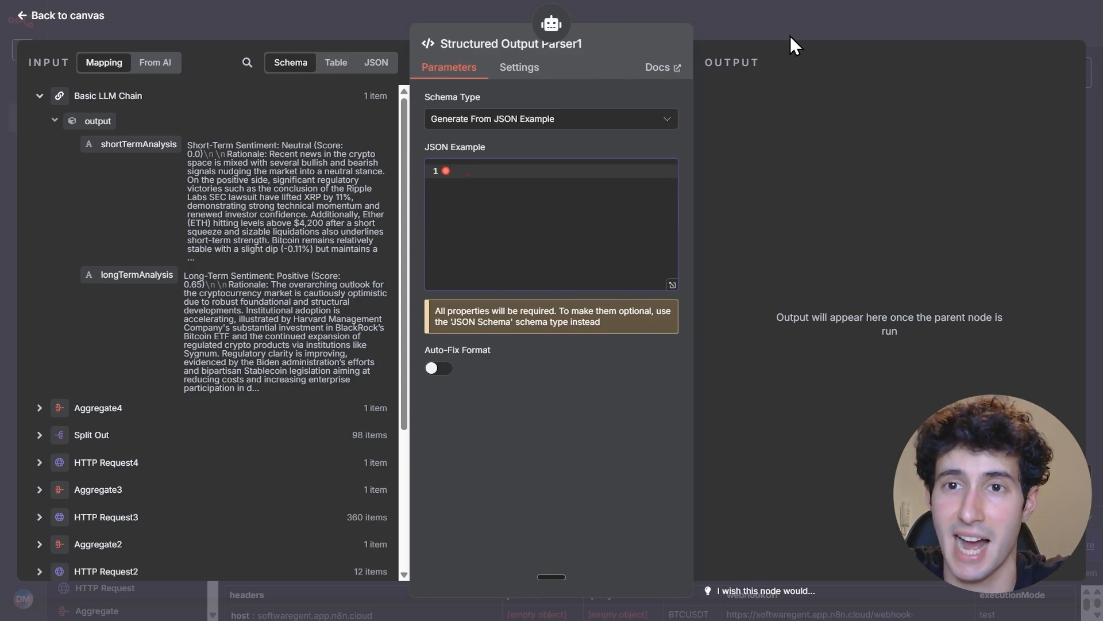
pyautogui.click(792, 35)
# Select the AI Agent prompt's output template from Short-term through the final Sentiment & Macro Analysis line and go to the AI Assistant's message field
pyautogui.moveTo(666, 244)
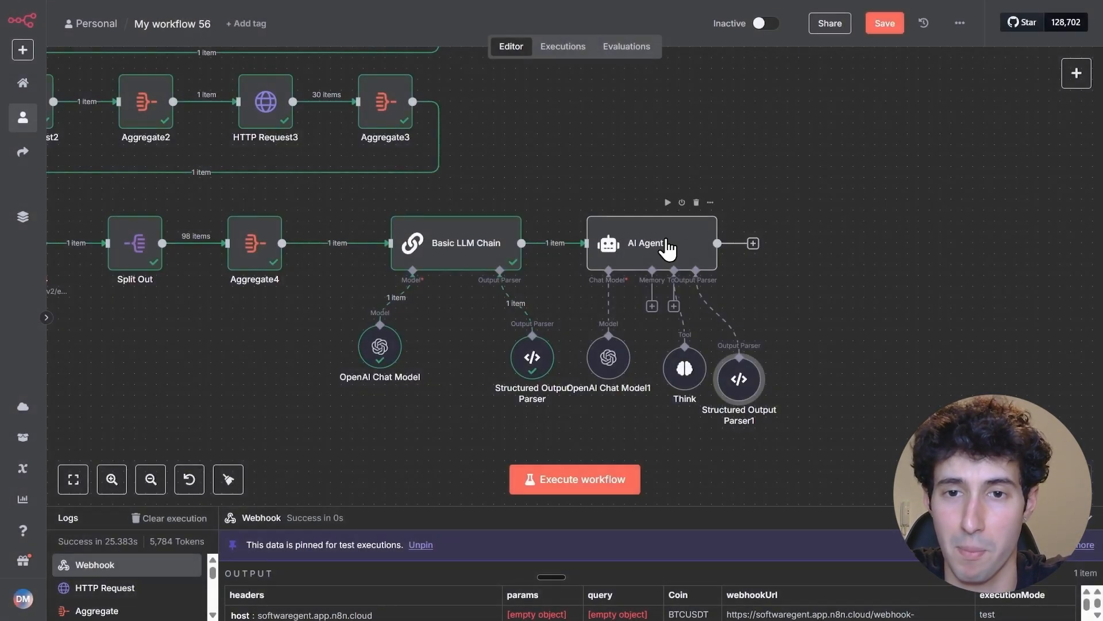
pyautogui.doubleClick(668, 247)
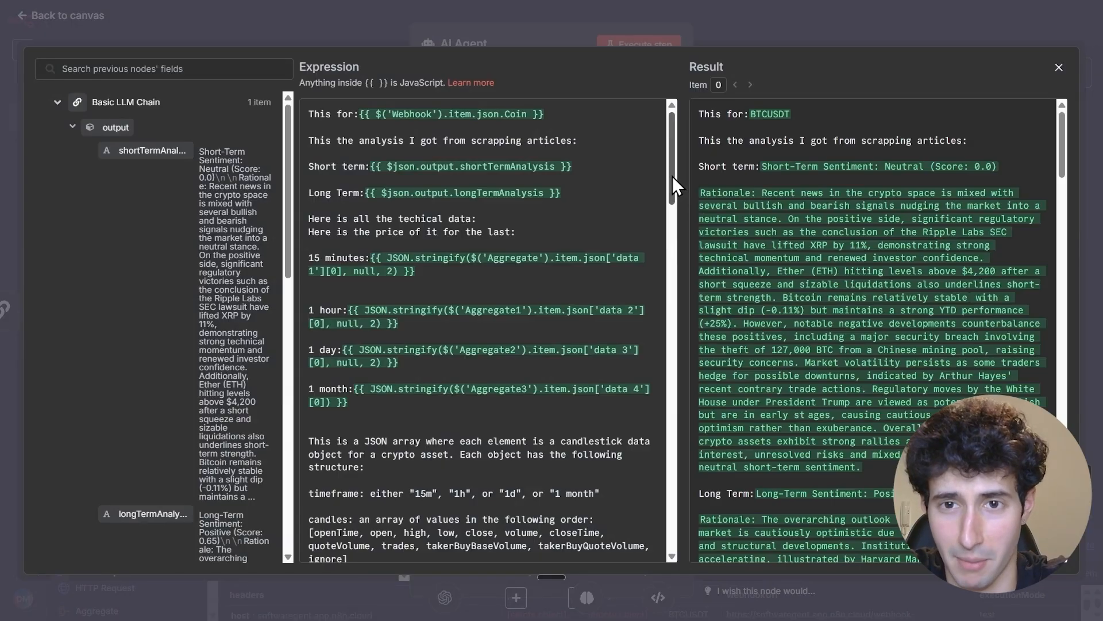
pyautogui.moveTo(672, 176); pyautogui.dragTo(654, 535)
pyautogui.scroll(10, 419, 254)
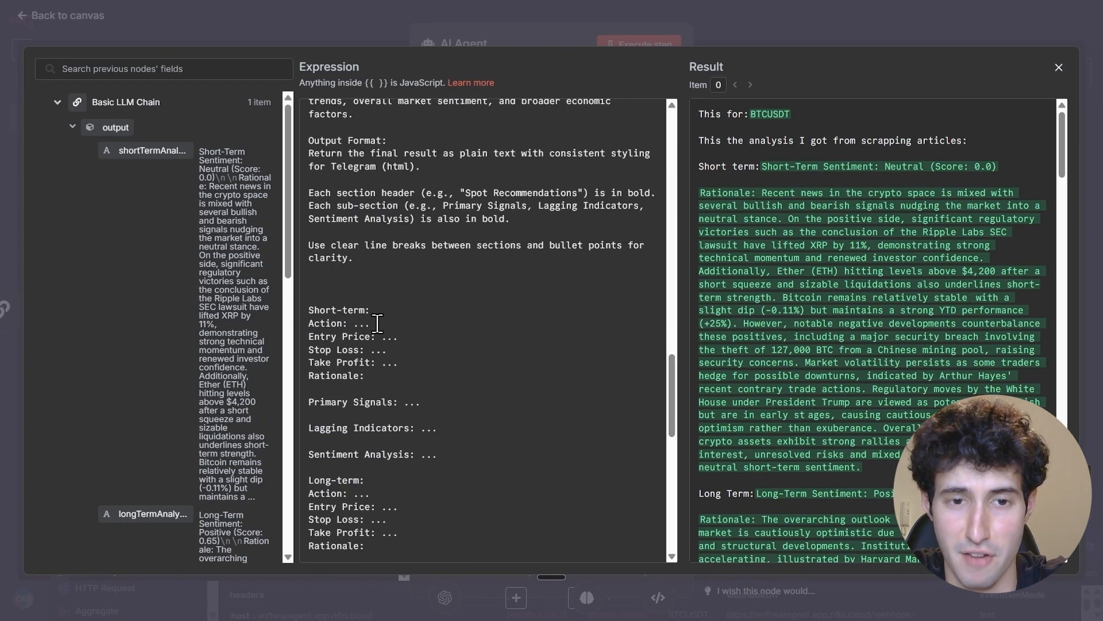
pyautogui.moveTo(308, 311); pyautogui.dragTo(478, 530)
pyautogui.scroll(-5, 396, 363)
pyautogui.scroll(-5, 396, 363)
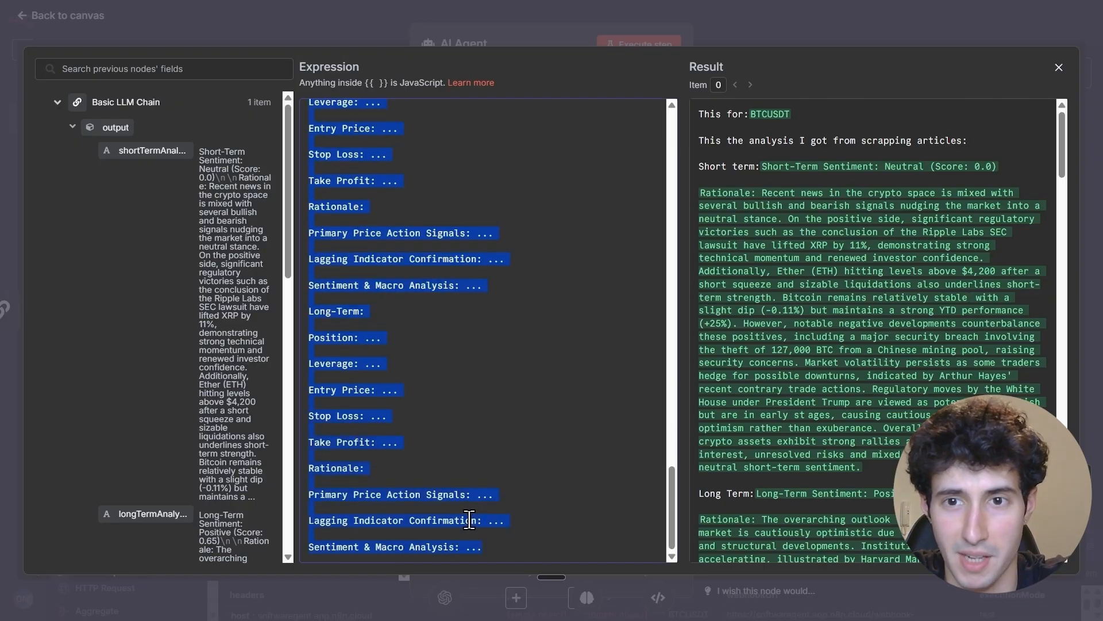
pyautogui.press('Escape')
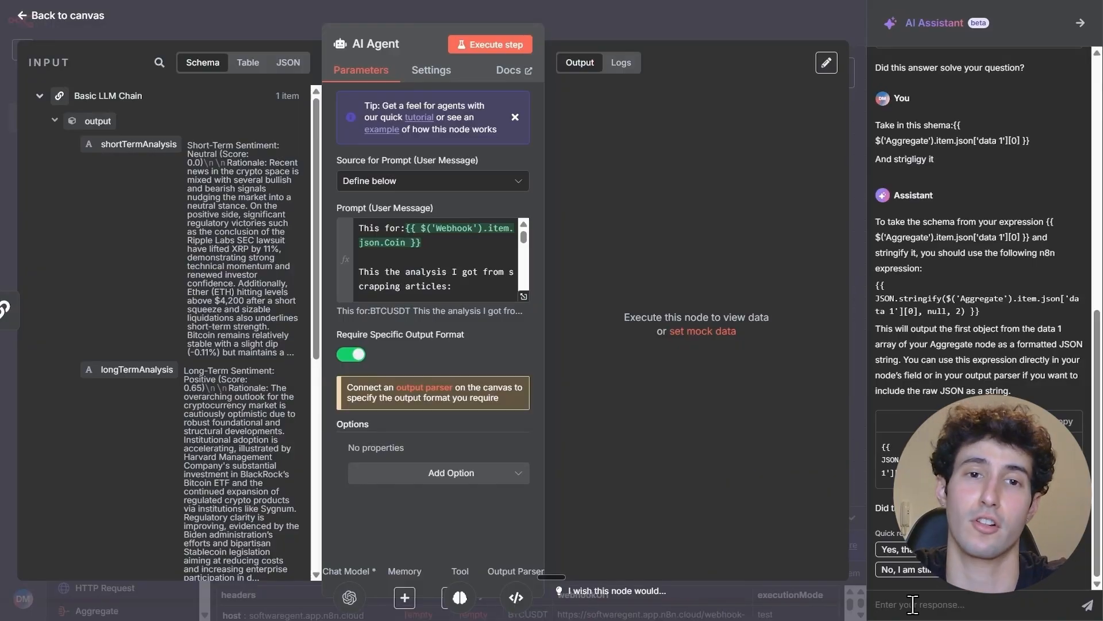
pyautogui.click(913, 604)
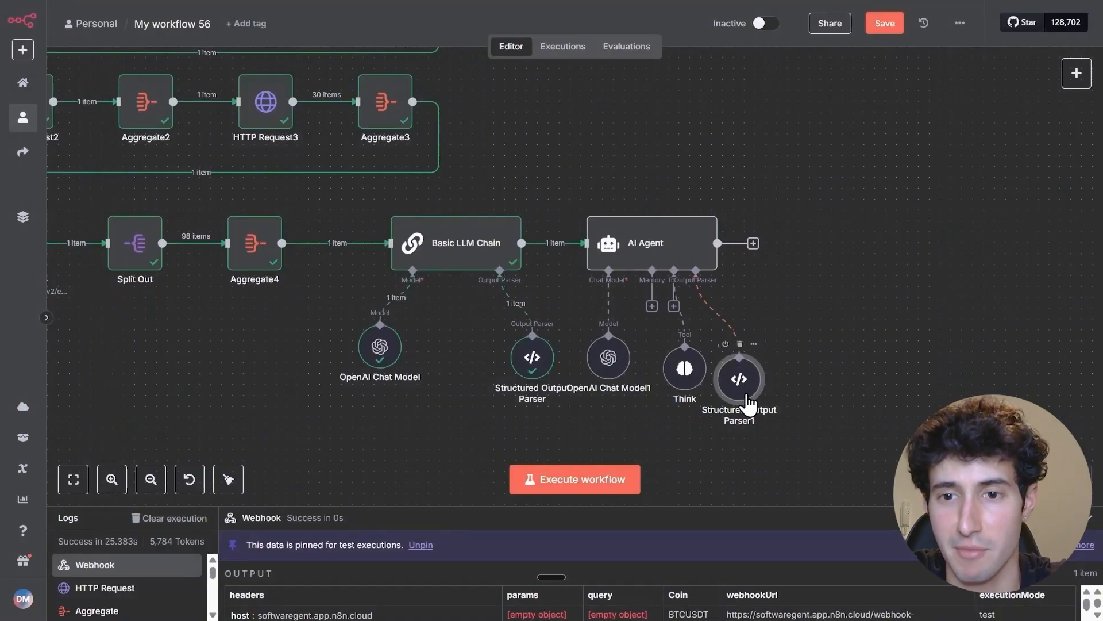
# Paste the JSON example with short-term, long-term and leveraged trade recommendations into the AI Agent's Structured Output Parser and check it from the start
pyautogui.doubleClick(741, 381)
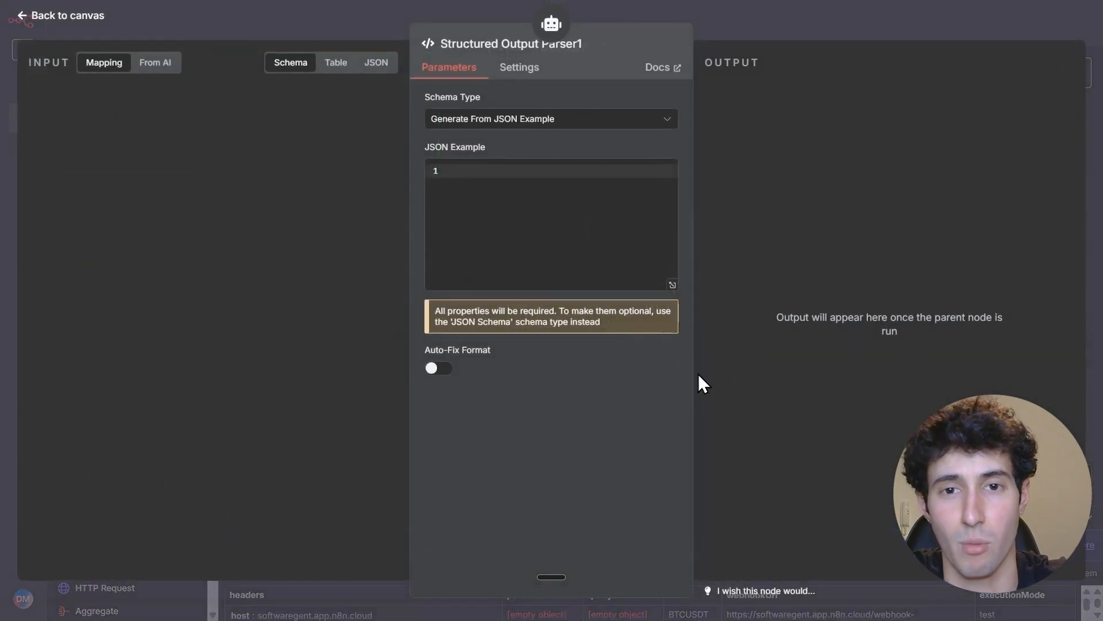
pyautogui.click(471, 170)
pyautogui.hotkey('ctrl', 'v')
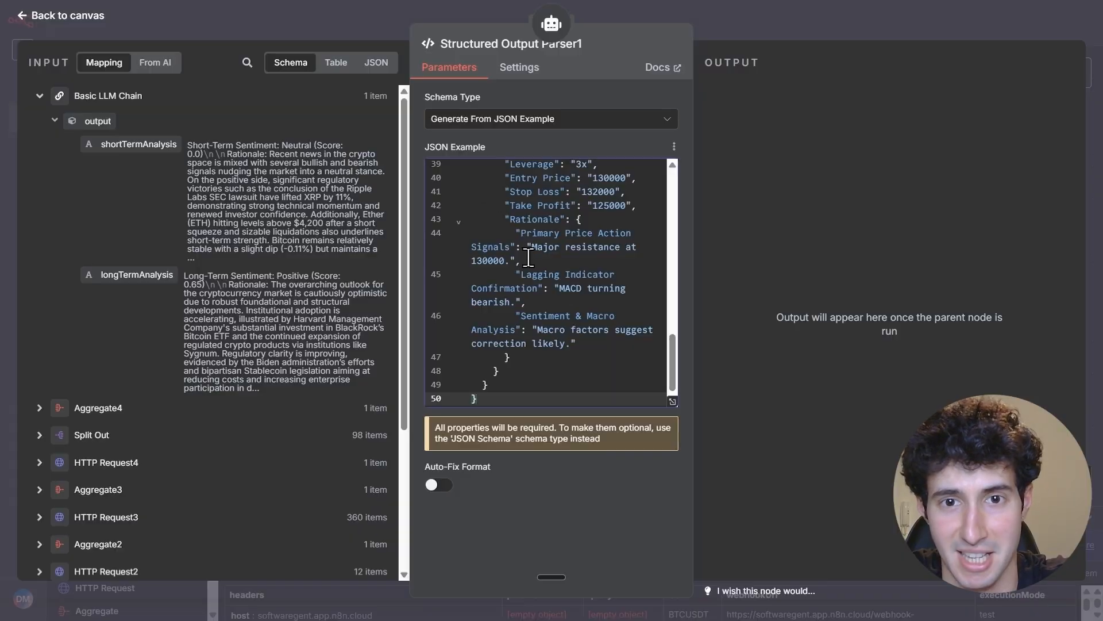
pyautogui.scroll(-5, 674, 351)
pyautogui.moveTo(672, 346); pyautogui.dragTo(669, 198)
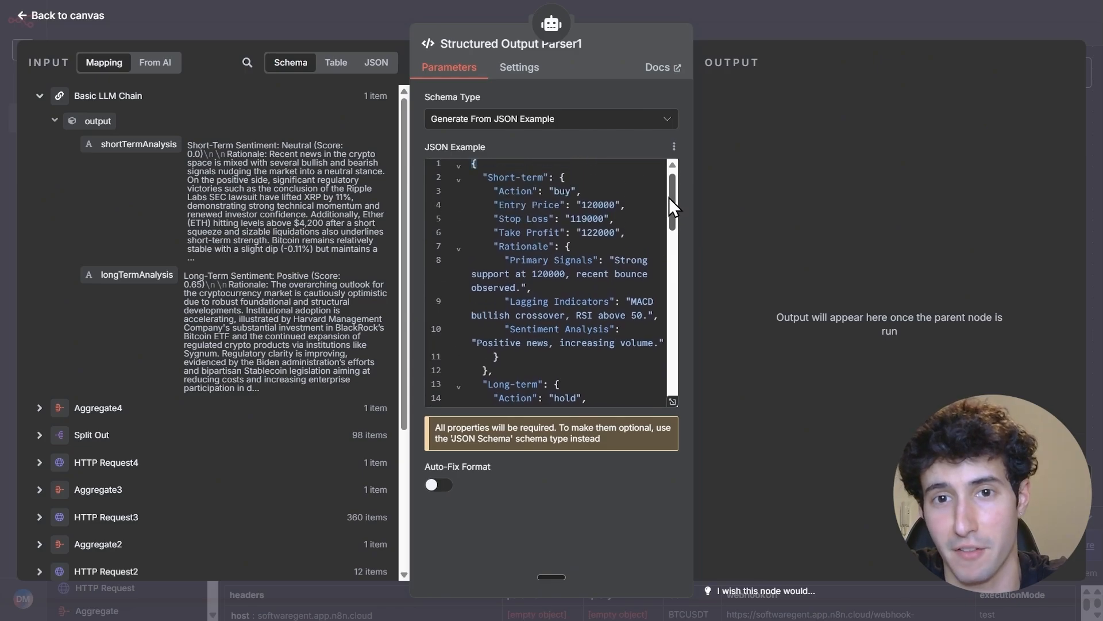
pyautogui.click(805, 28)
# Spread out the AI Agent node and its chat model, Think tool and output parser sub-nodes so they no longer crowd each other
pyautogui.moveTo(672, 241); pyautogui.dragTo(705, 242)
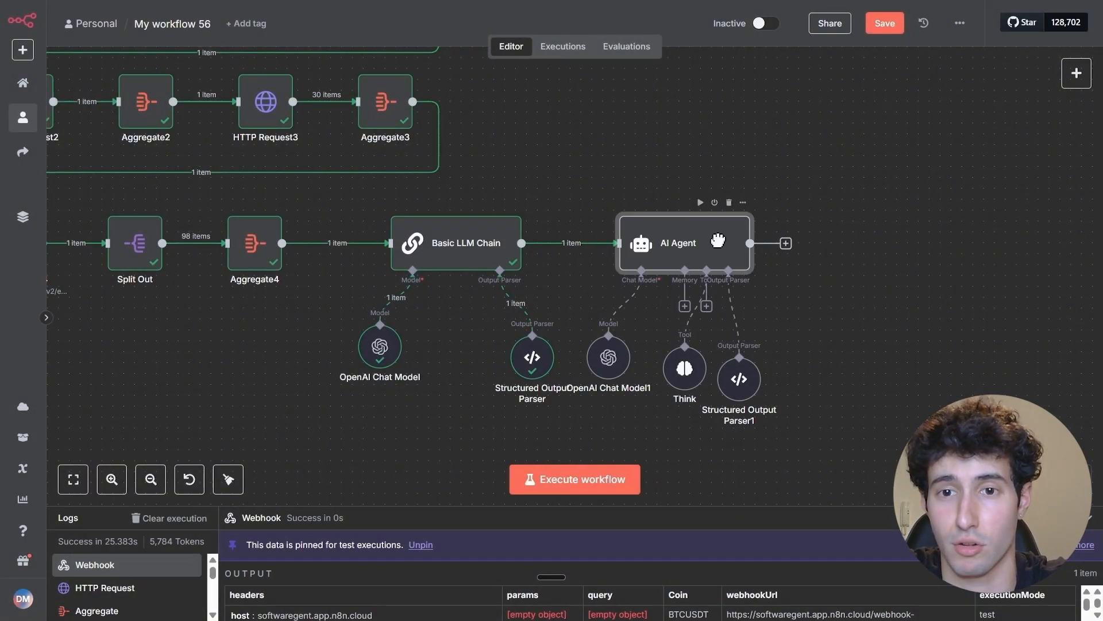
pyautogui.moveTo(722, 381); pyautogui.dragTo(809, 359)
pyautogui.moveTo(684, 368); pyautogui.dragTo(739, 357)
pyautogui.moveTo(608, 357); pyautogui.dragTo(631, 368)
# Execute only the AI Agent node to test its structured output
pyautogui.moveTo(697, 229)
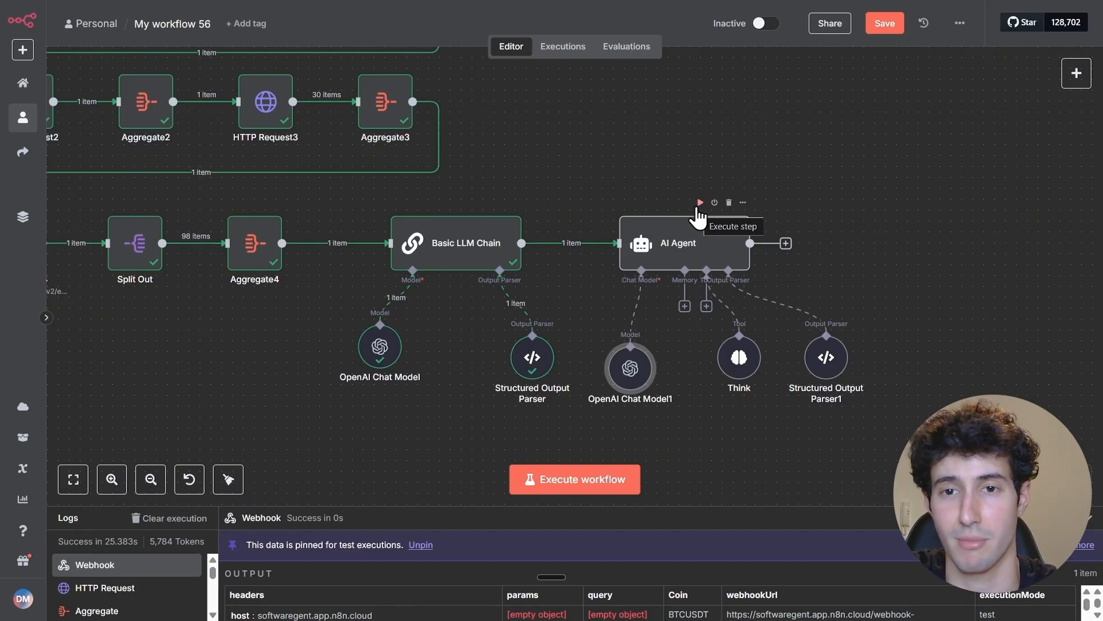
pyautogui.click(701, 214)
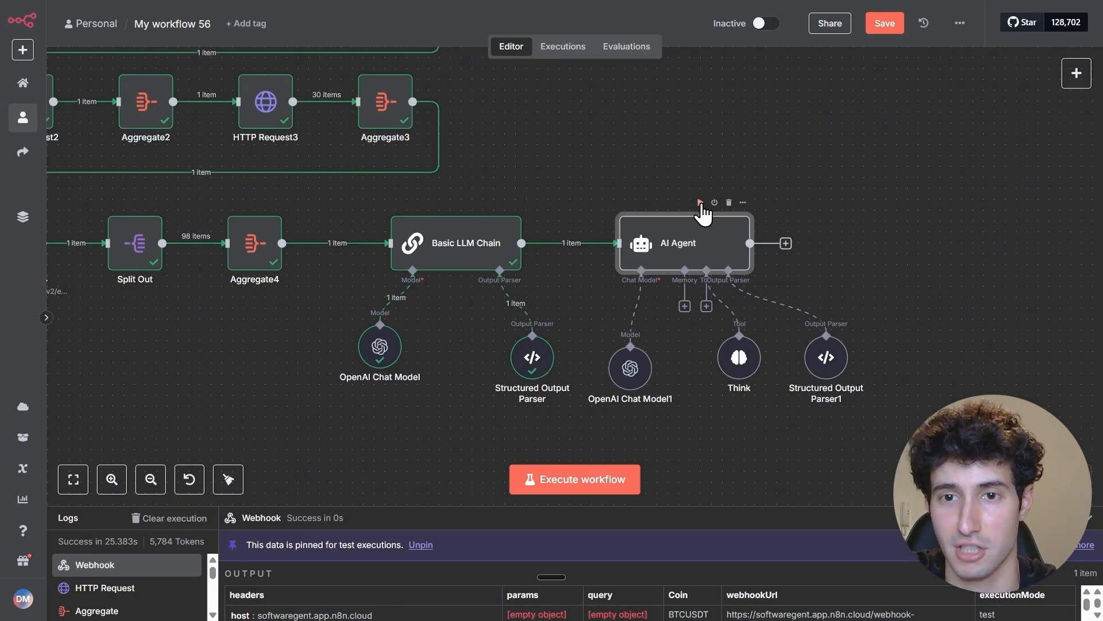
pyautogui.click(701, 203)
pyautogui.scroll(-2, 731, 408)
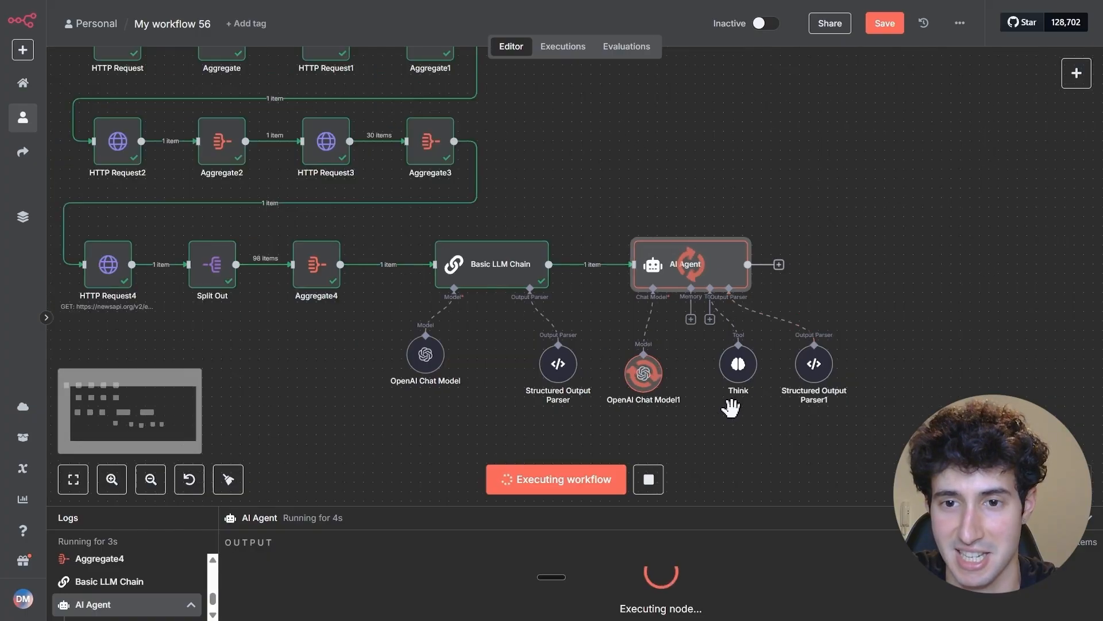
pyautogui.moveTo(731, 408); pyautogui.dragTo(633, 387)
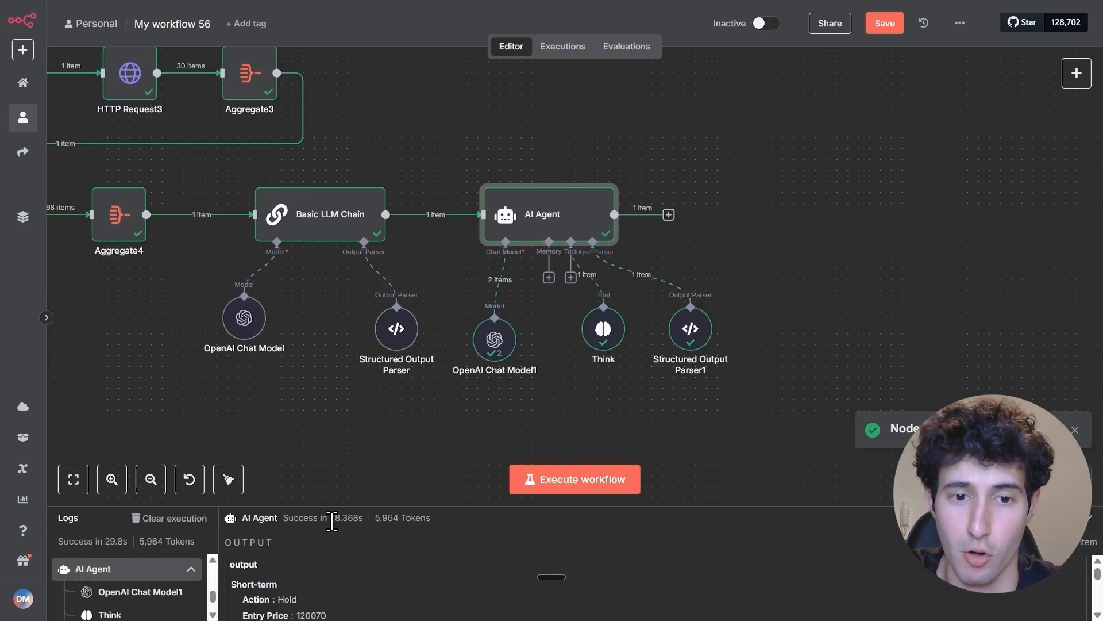
# Examine the AI Agent's output, covering the short-term, long-term and leveraged recommendations with their prices and rationales
pyautogui.doubleClick(562, 218)
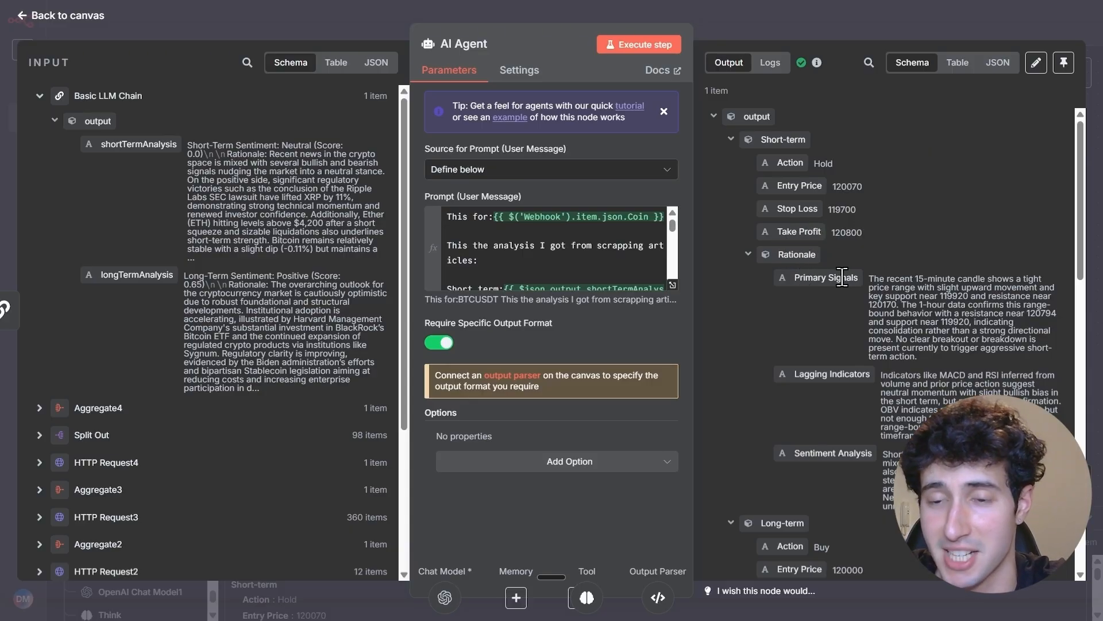
pyautogui.scroll(-2, 822, 377)
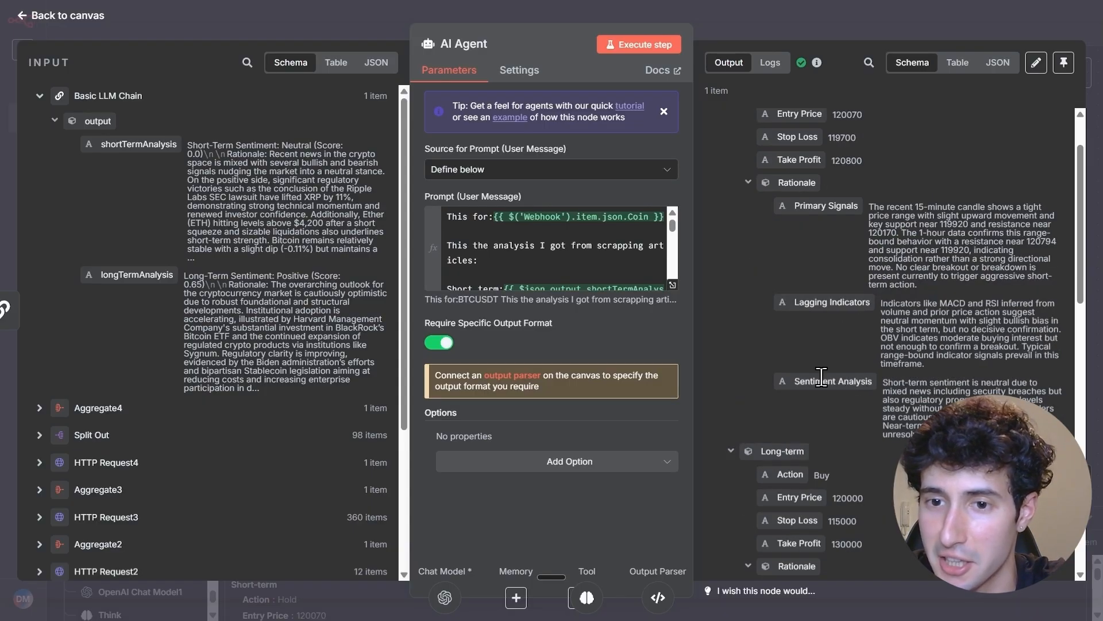
pyautogui.scroll(-2, 804, 379)
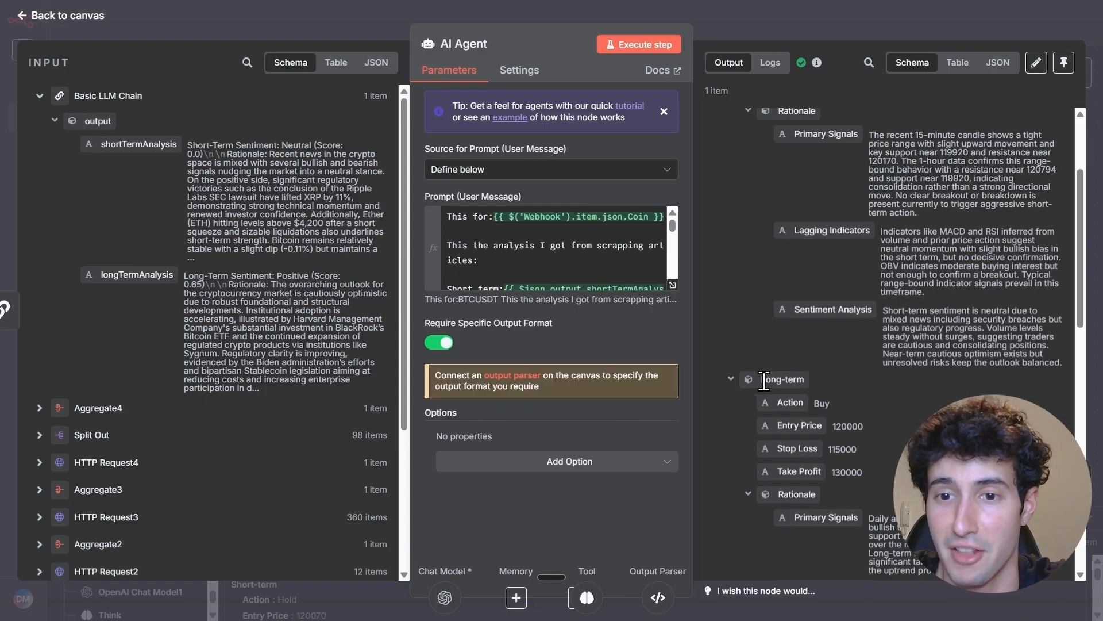
pyautogui.doubleClick(822, 402)
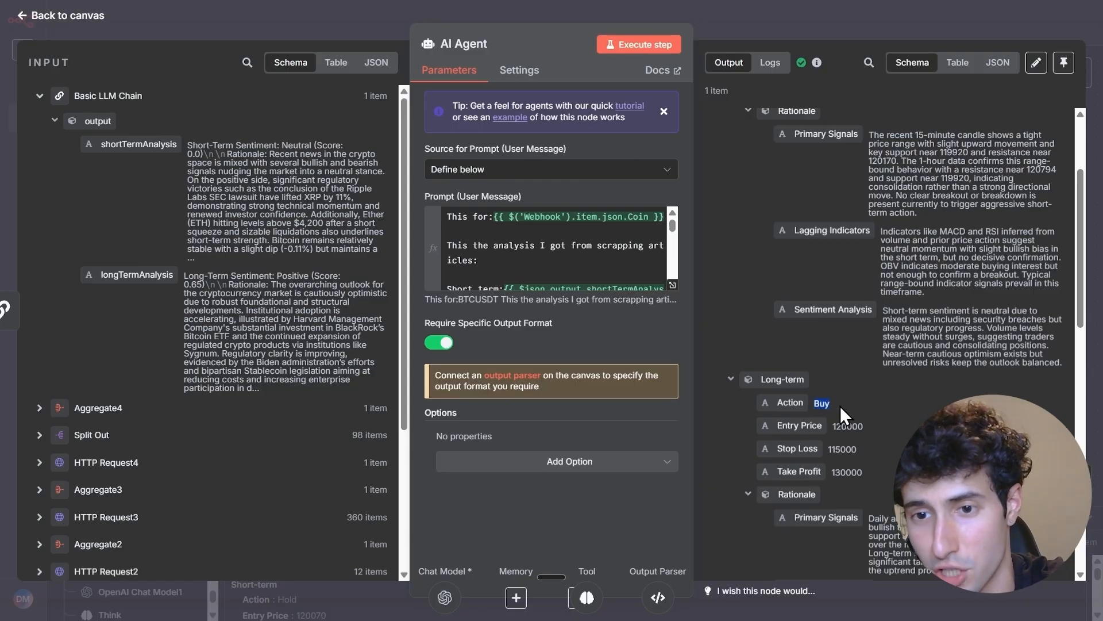
pyautogui.scroll(-2, 856, 402)
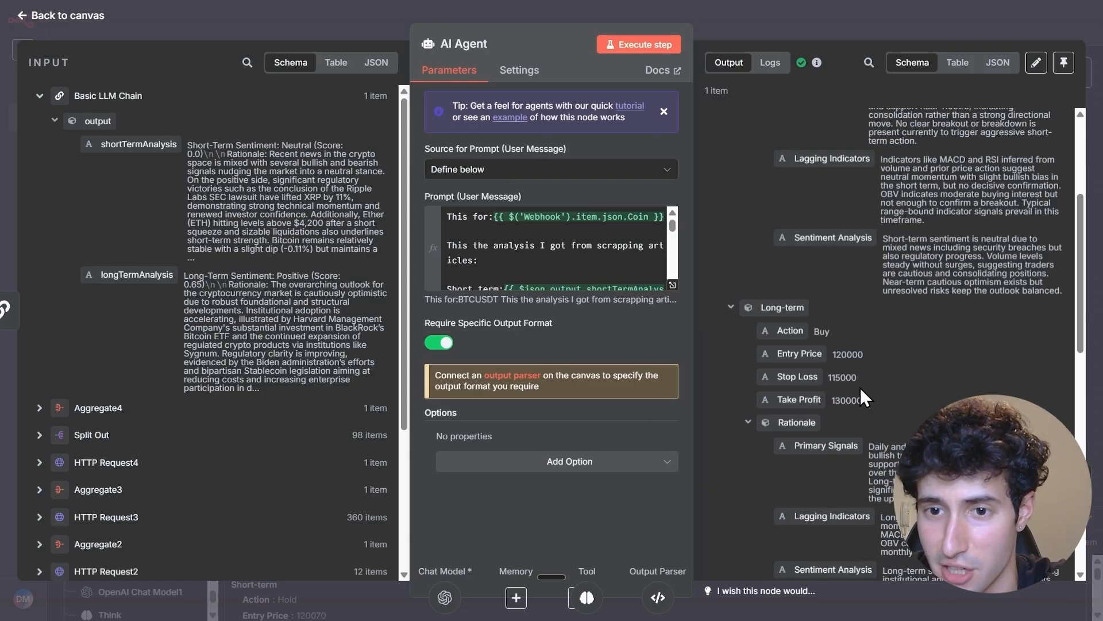
pyautogui.scroll(-2, 853, 413)
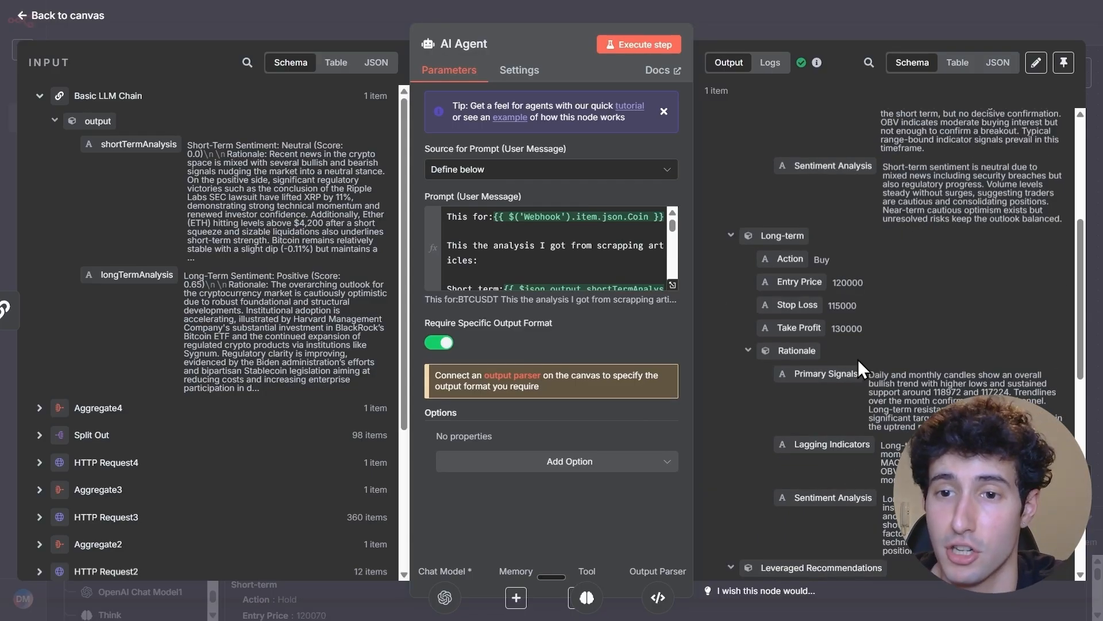
pyautogui.scroll(-2, 887, 405)
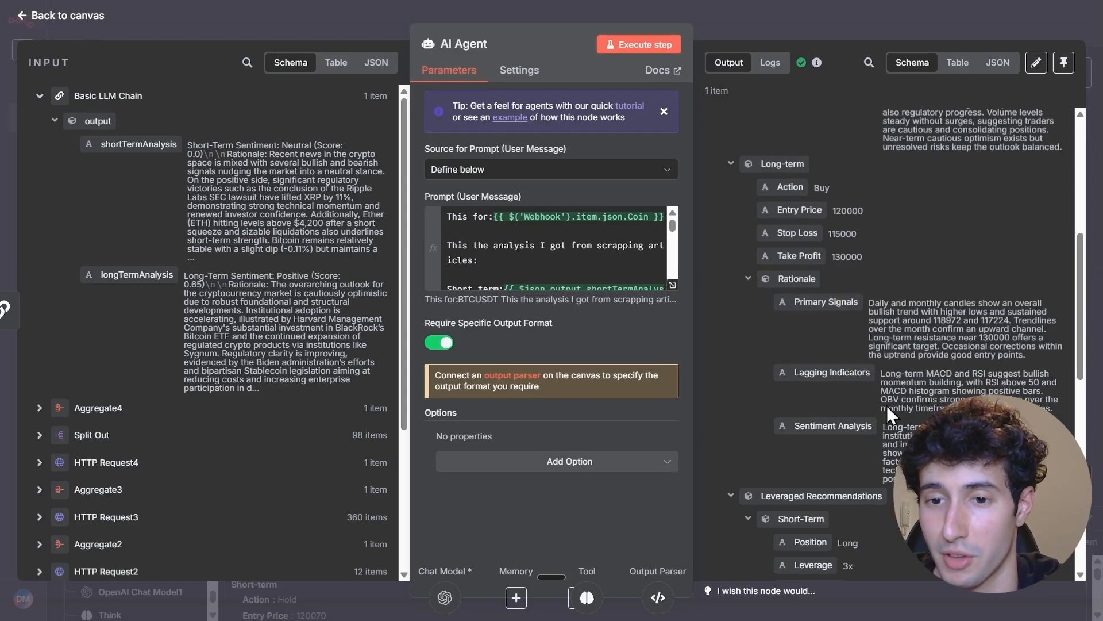
pyautogui.scroll(-2, 887, 406)
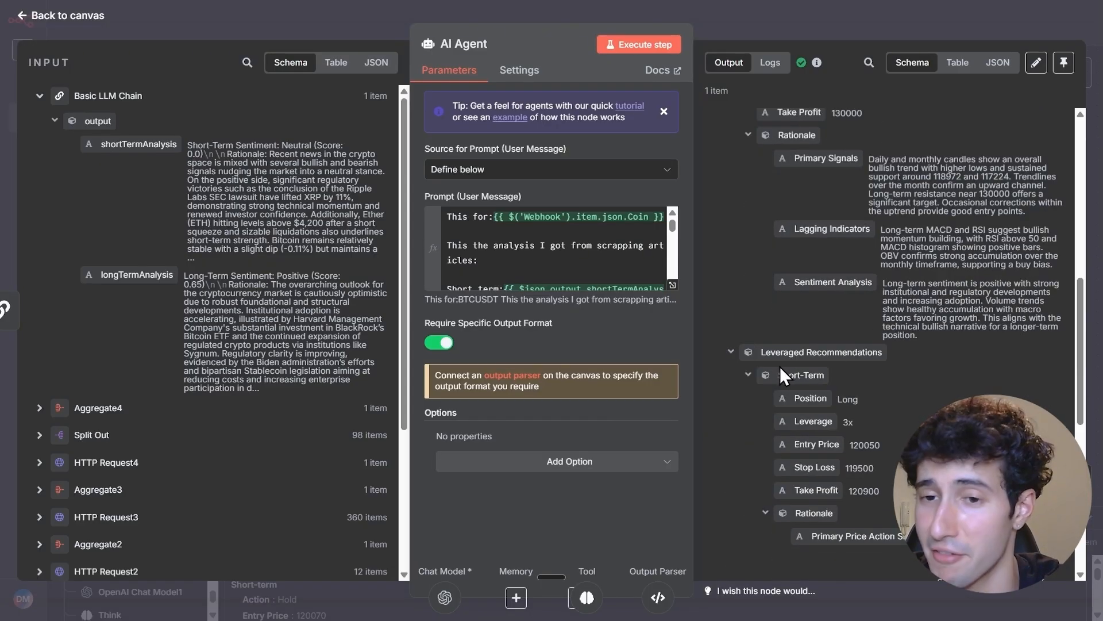
pyautogui.scroll(-2, 871, 381)
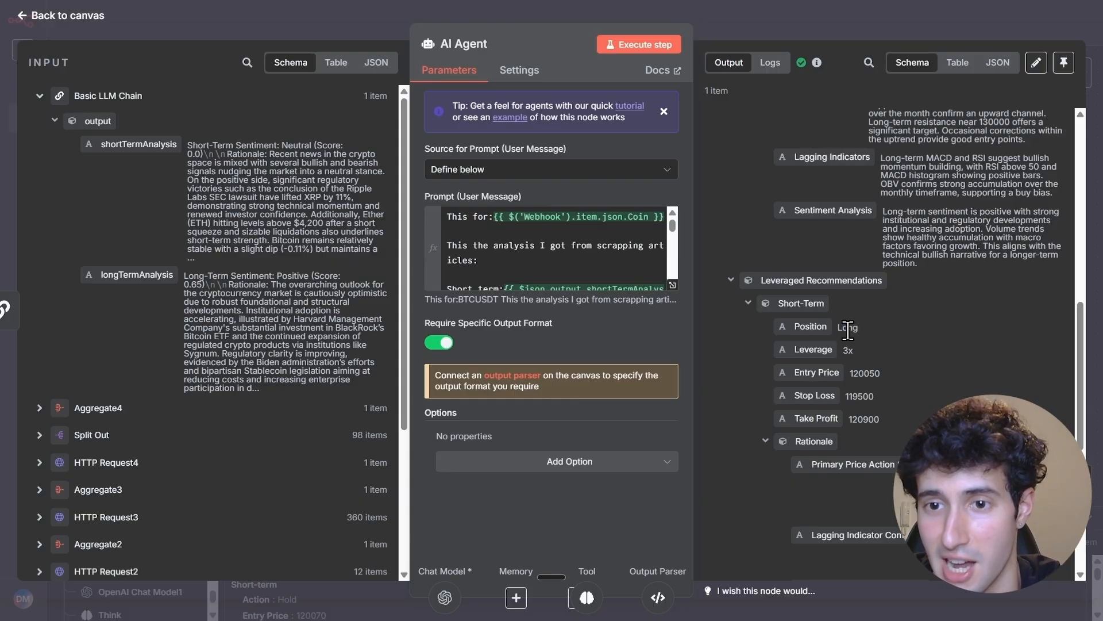
pyautogui.scroll(-2, 873, 375)
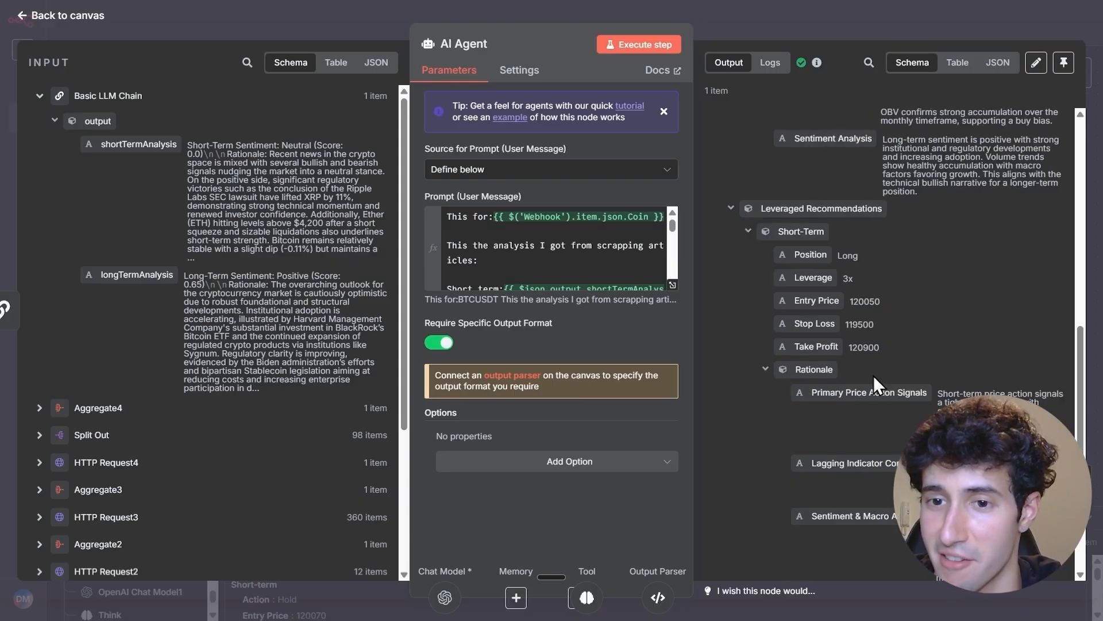
pyautogui.scroll(-4, 1010, 348)
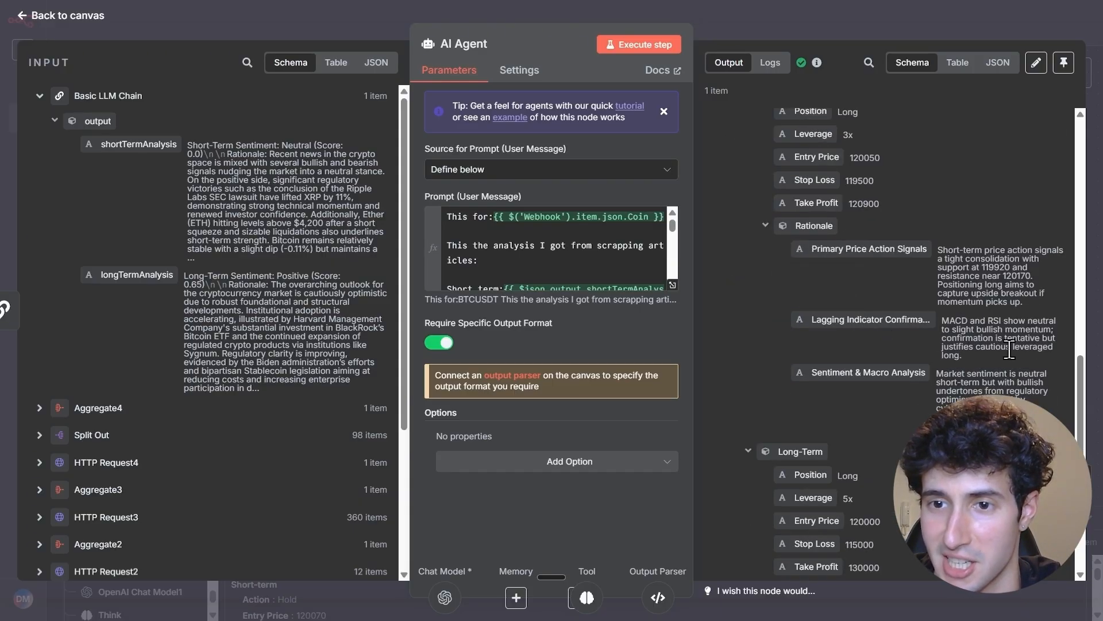
pyautogui.scroll(-2, 881, 373)
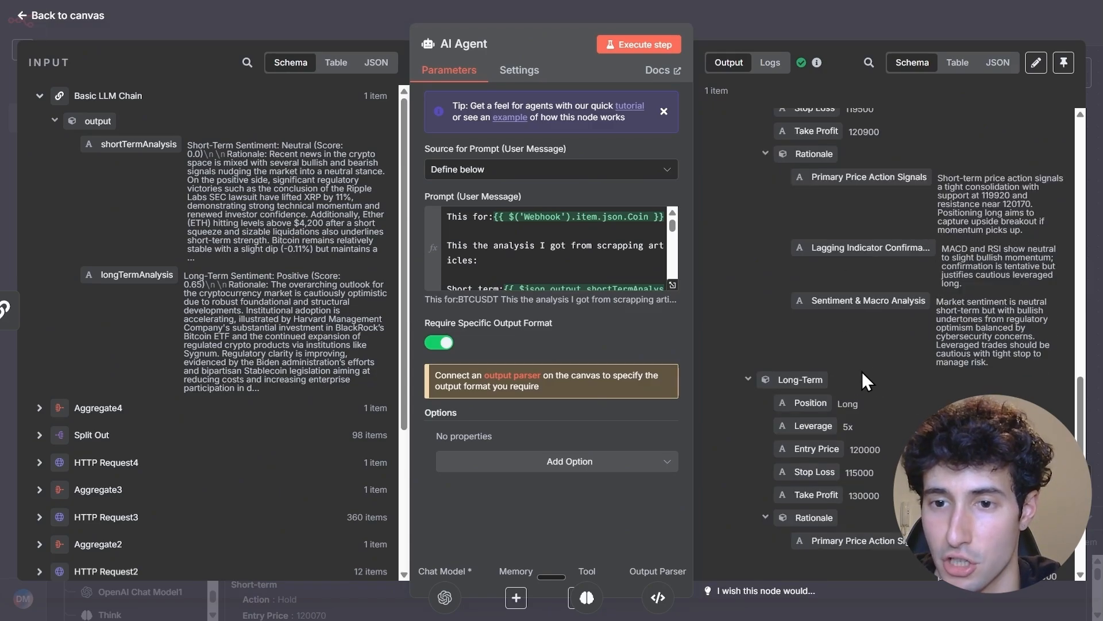
pyautogui.scroll(-2, 862, 371)
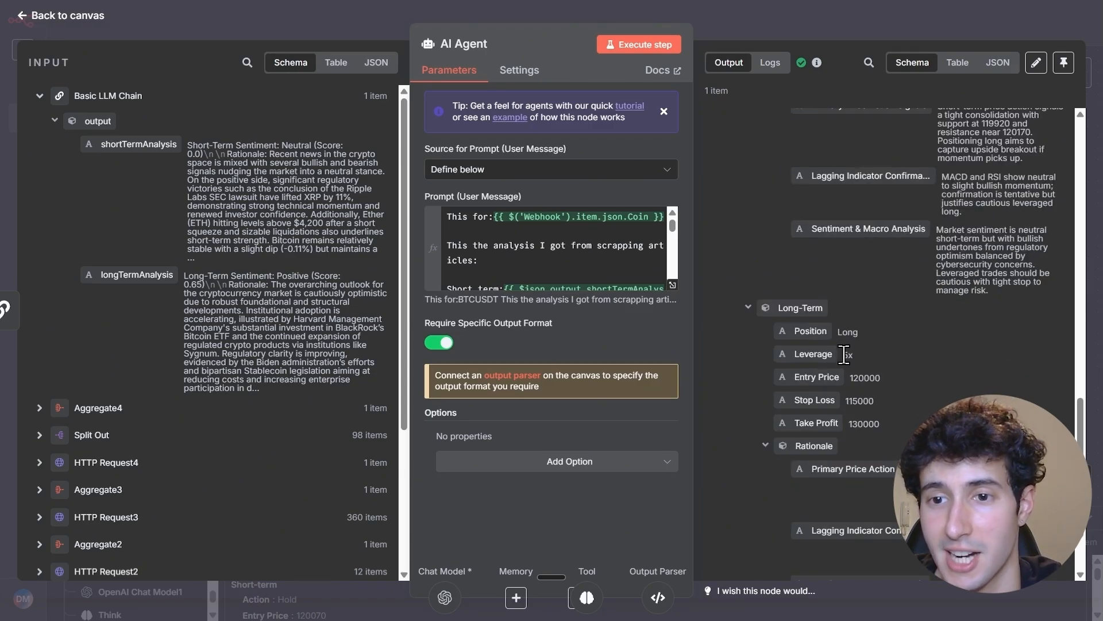
pyautogui.scroll(-3, 881, 360)
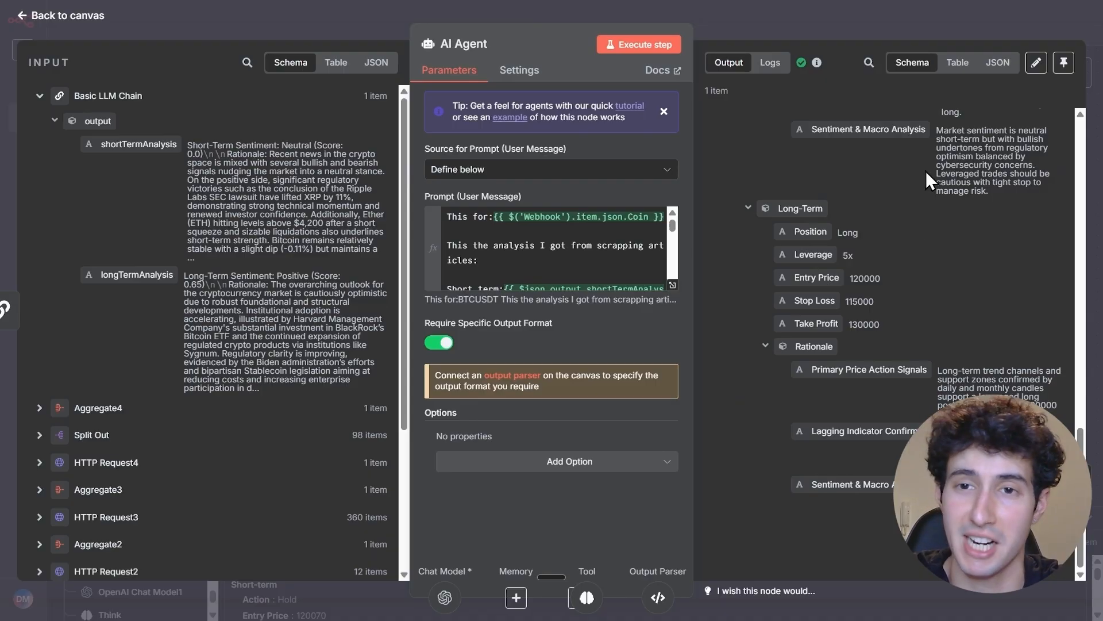
pyautogui.click(868, 23)
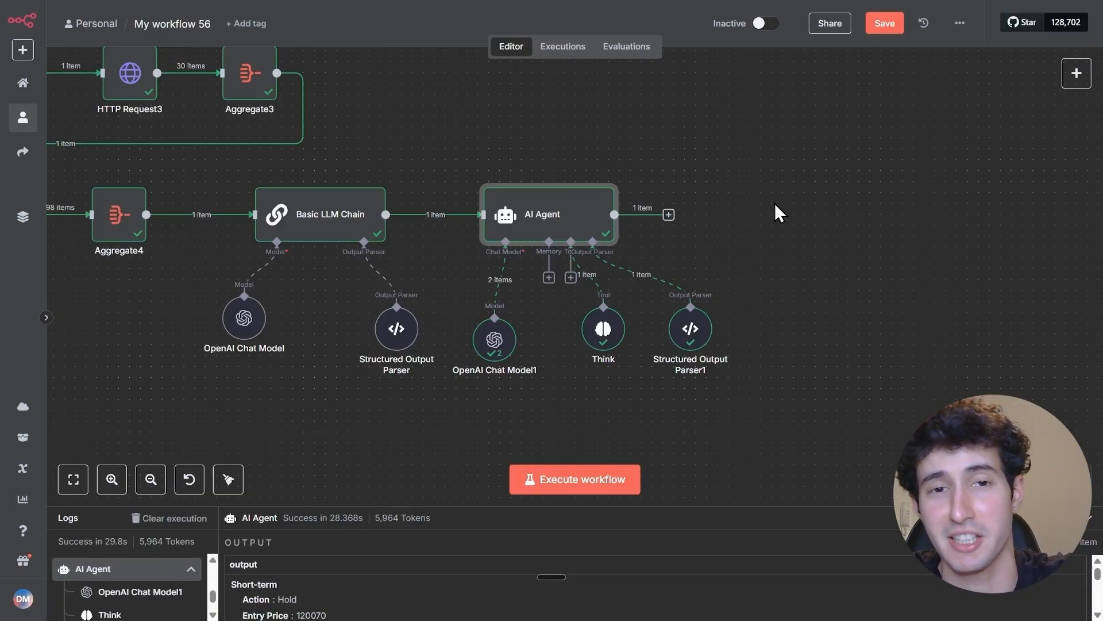
# Add a Respond to Webhook node after the AI Agent and have it respond with All Incoming Items
pyautogui.click(669, 214)
pyautogui.write('respond')
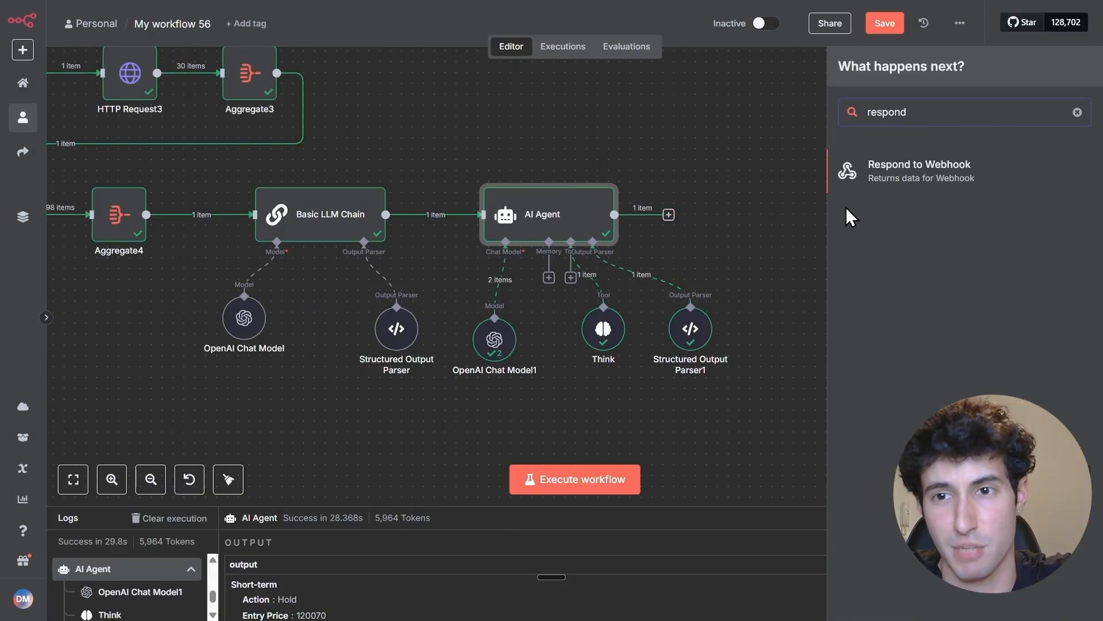
pyautogui.press('Return')
pyautogui.click(487, 167)
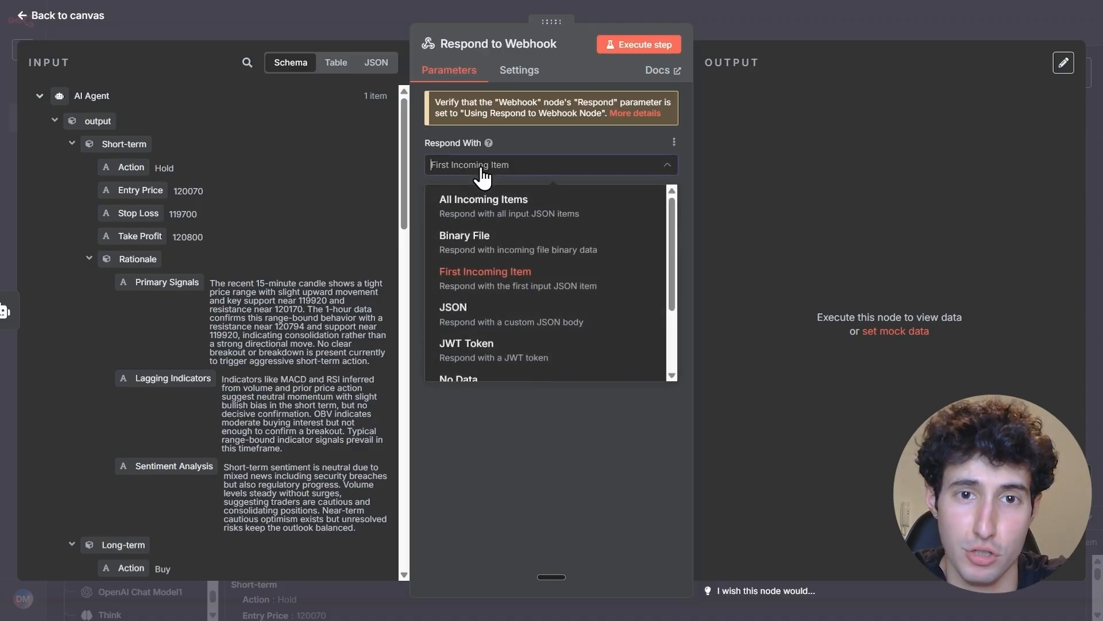
pyautogui.click(488, 219)
pyautogui.scroll(-4, 254, 431)
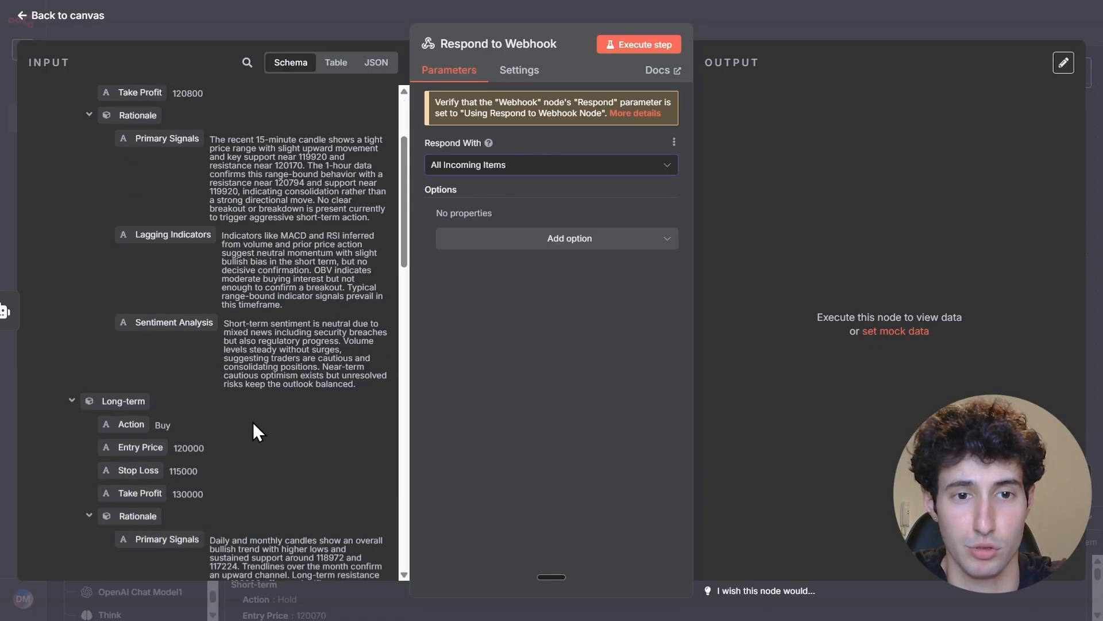
pyautogui.scroll(4, 57, 415)
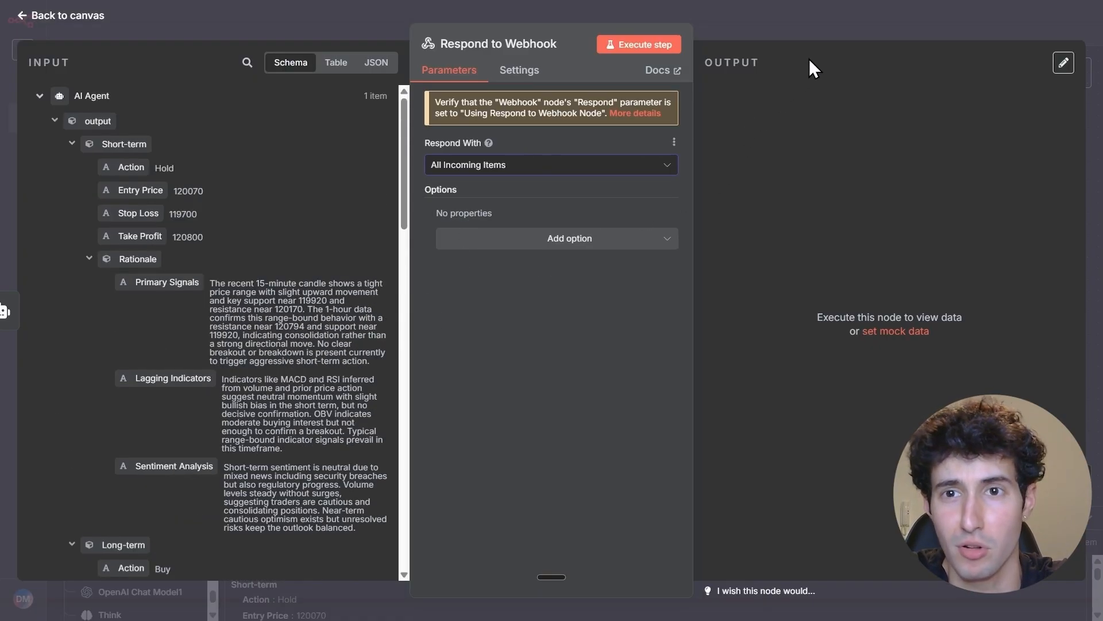
pyautogui.click(738, 32)
# Set the Webhook trigger's Respond option to Using 'Respond to Webhook' Node
pyautogui.scroll(-5, 754, 172)
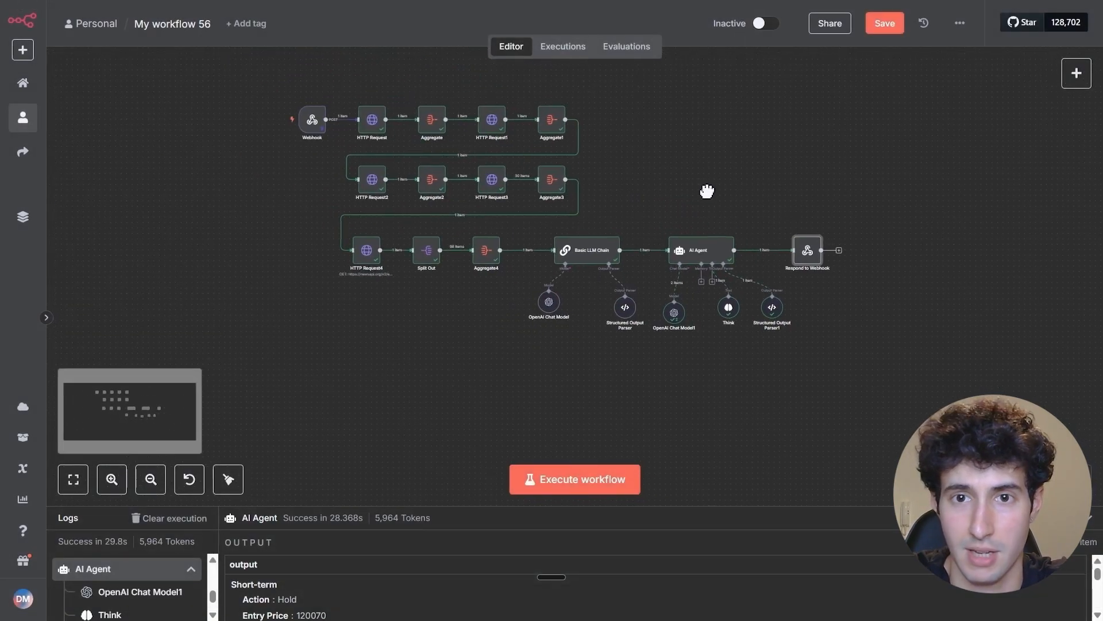
pyautogui.moveTo(707, 192); pyautogui.dragTo(719, 209)
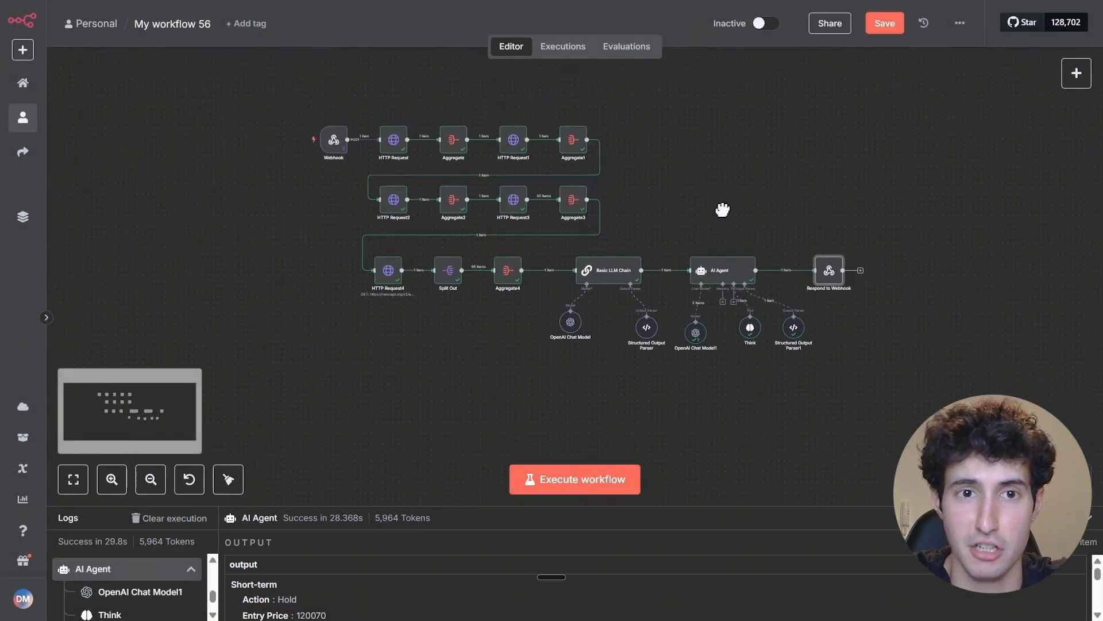
pyautogui.doubleClick(332, 143)
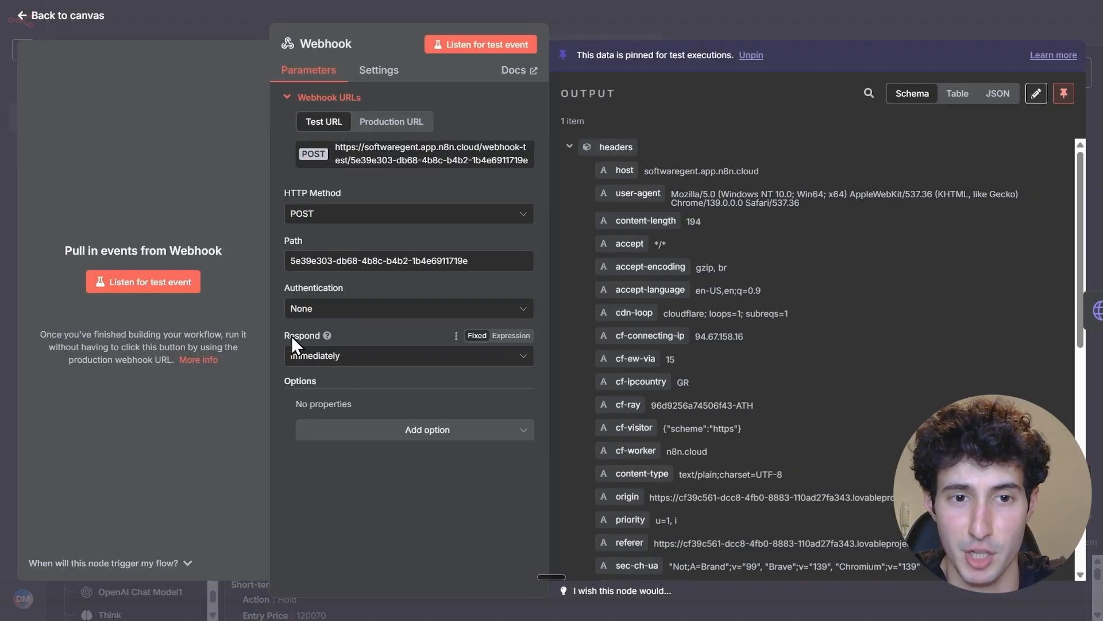
pyautogui.click(299, 359)
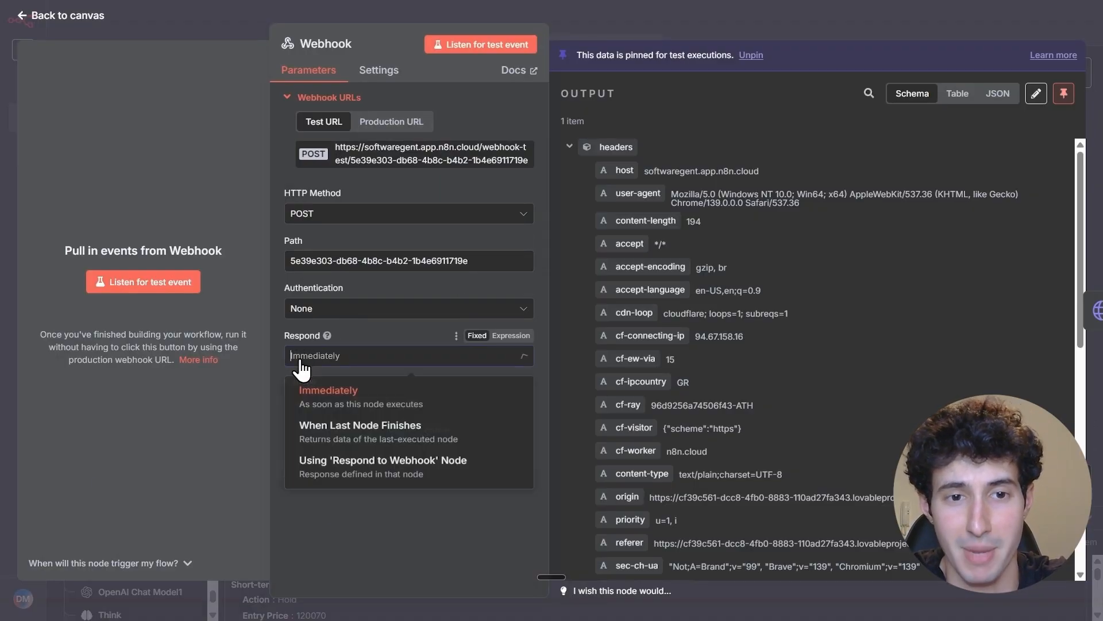
pyautogui.click(343, 474)
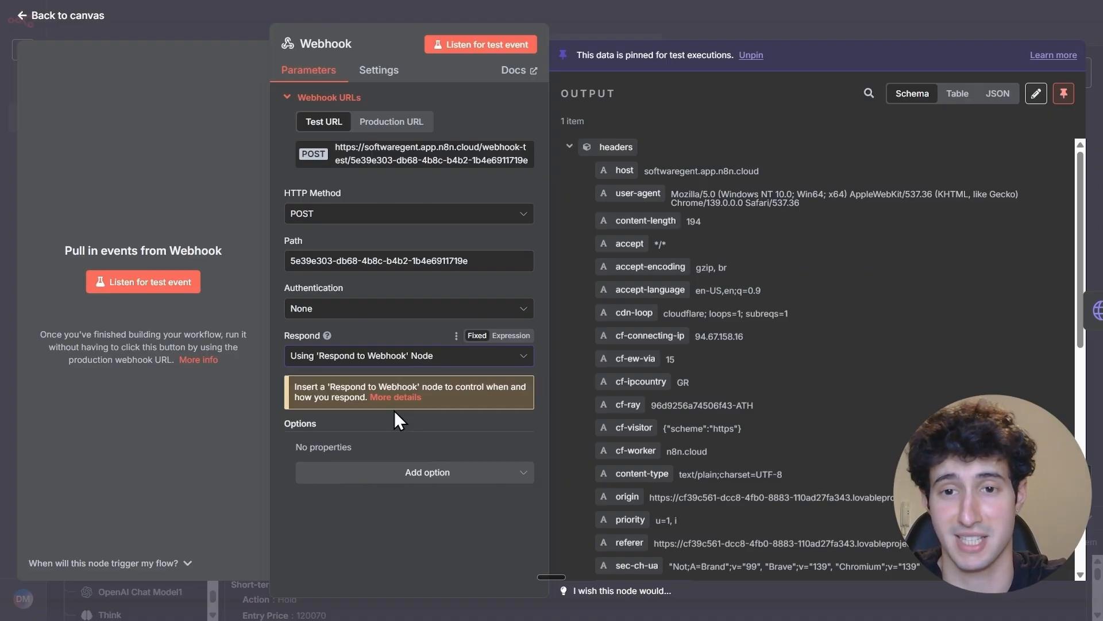
pyautogui.click(840, 9)
# Move the Respond to Webhook node slightly farther from the AI Agent
pyautogui.scroll(3, 888, 247)
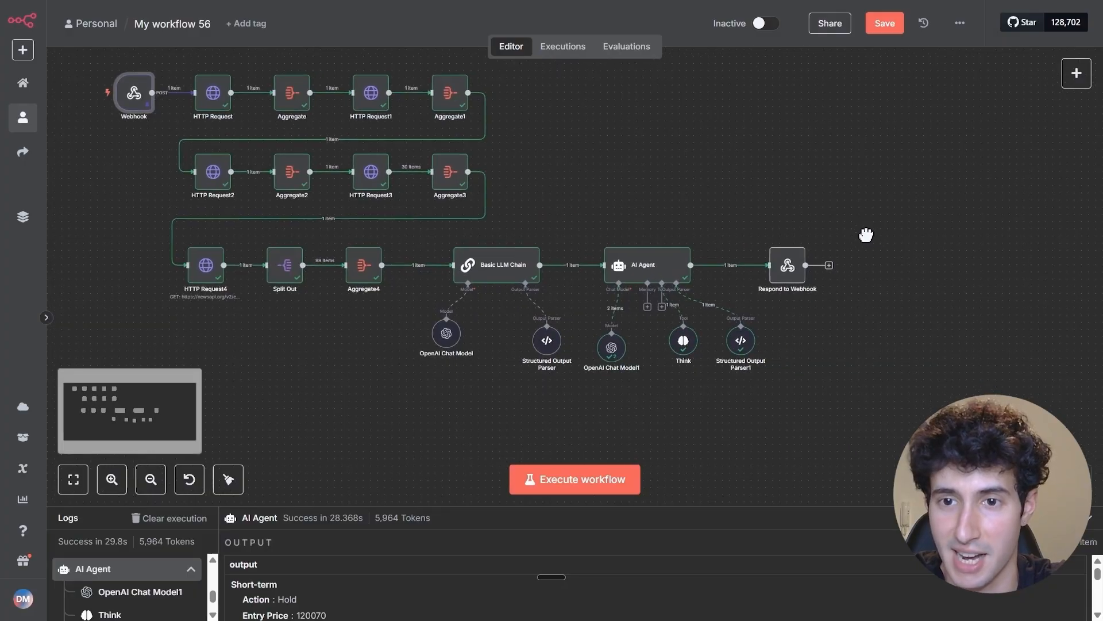
pyautogui.scroll(3, 866, 235)
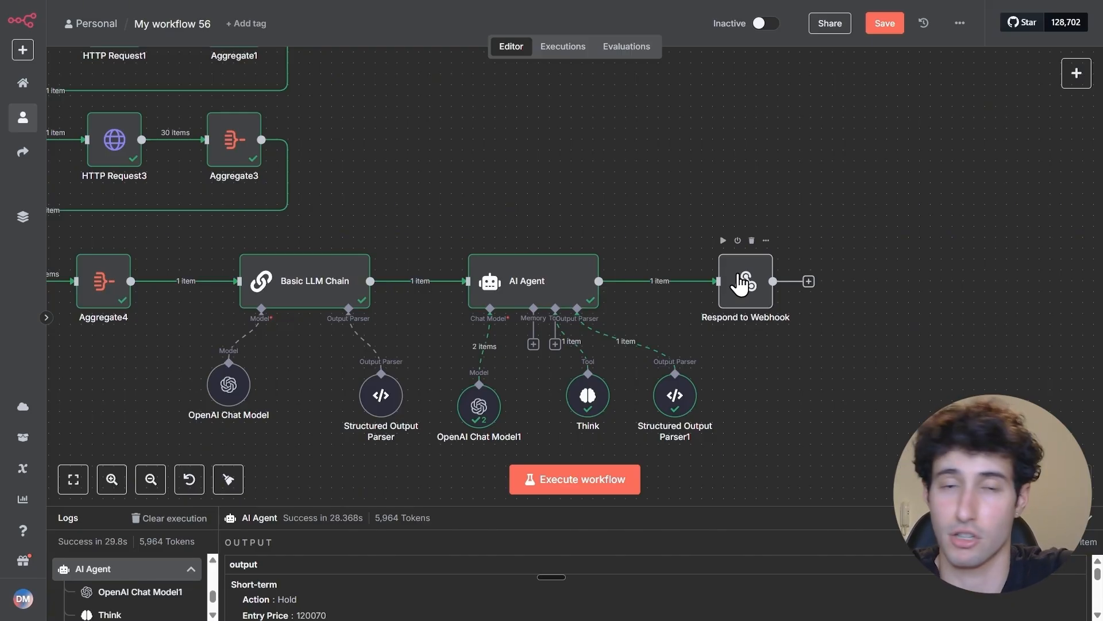
pyautogui.moveTo(741, 282); pyautogui.dragTo(774, 284)
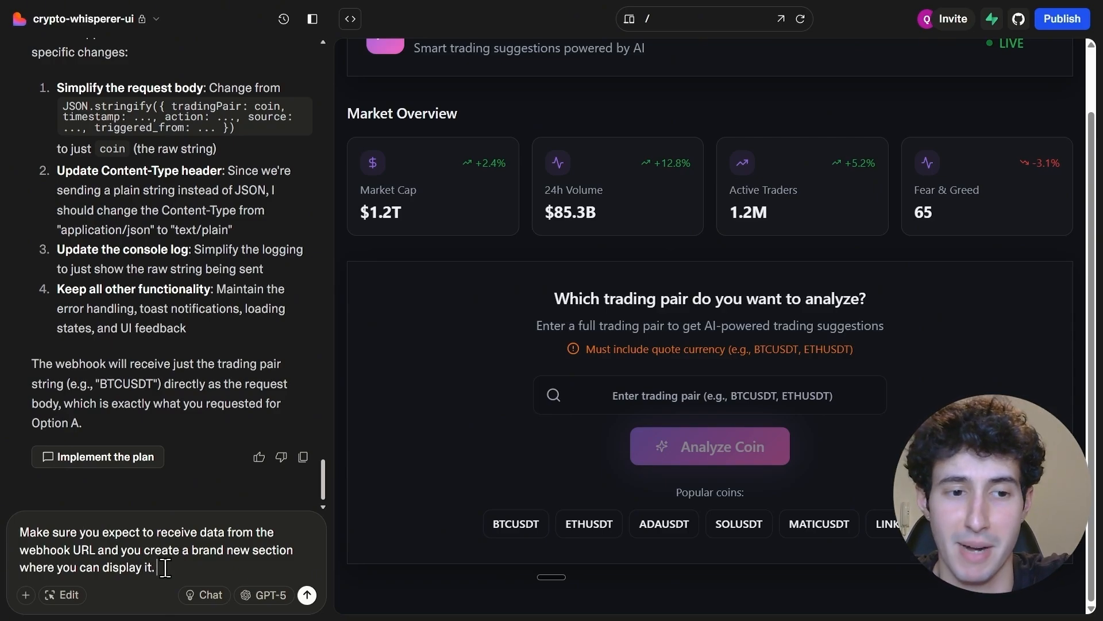
# Send Lovable the prompt to expect data from the webhook URL and create a brand new section displaying it
pyautogui.click(307, 594)
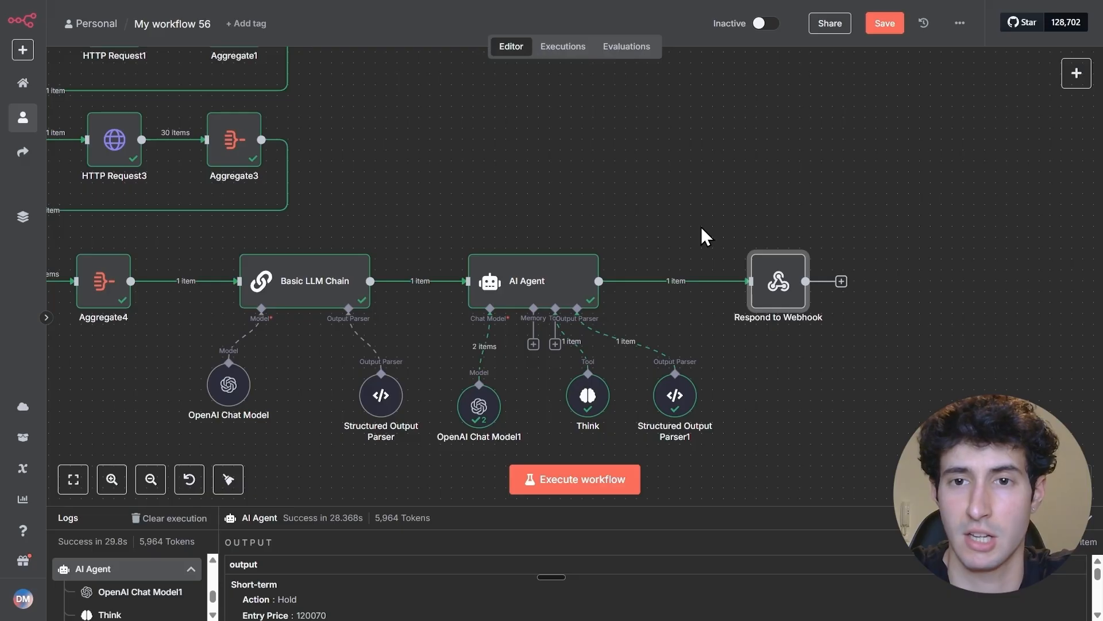
# Execute the Respond to Webhook node in n8n and review its short-term and long-term output
pyautogui.click(755, 241)
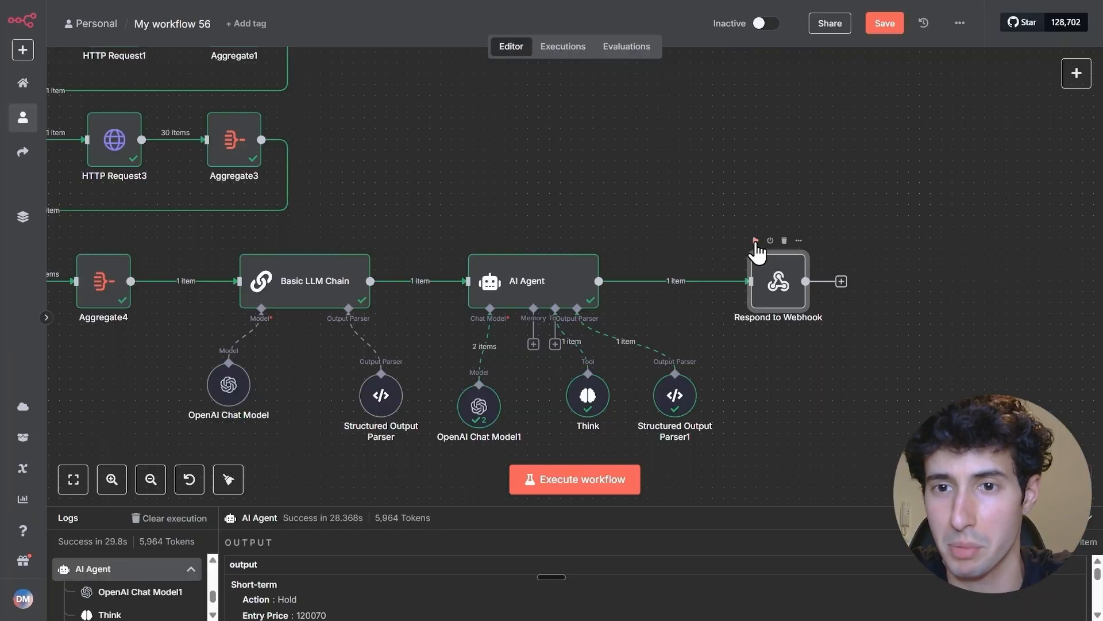
pyautogui.doubleClick(777, 298)
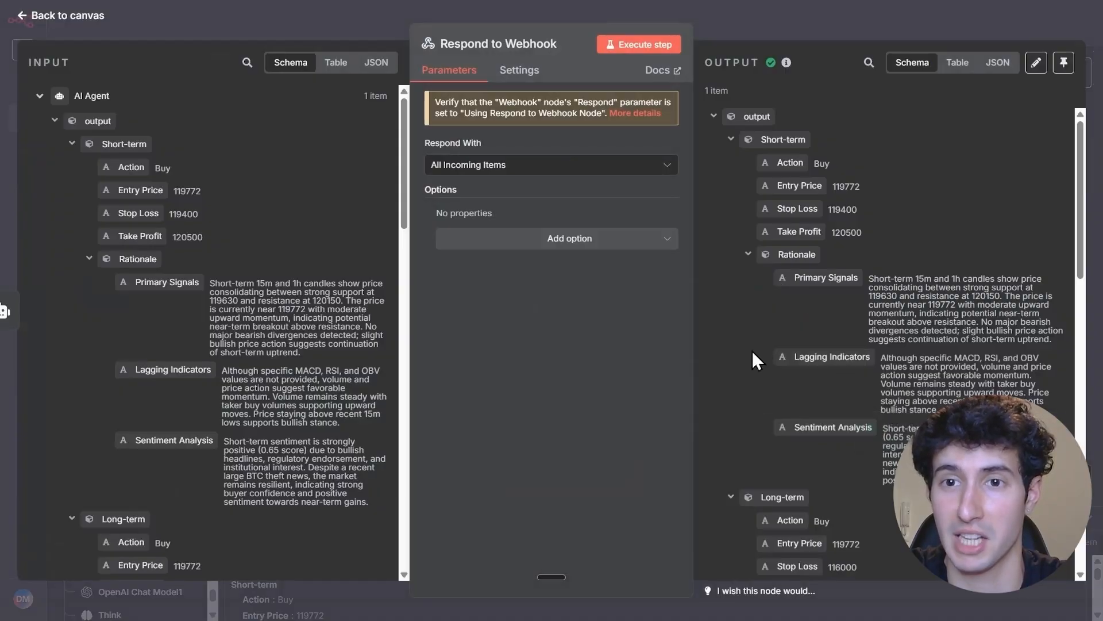
pyautogui.scroll(-5, 816, 299)
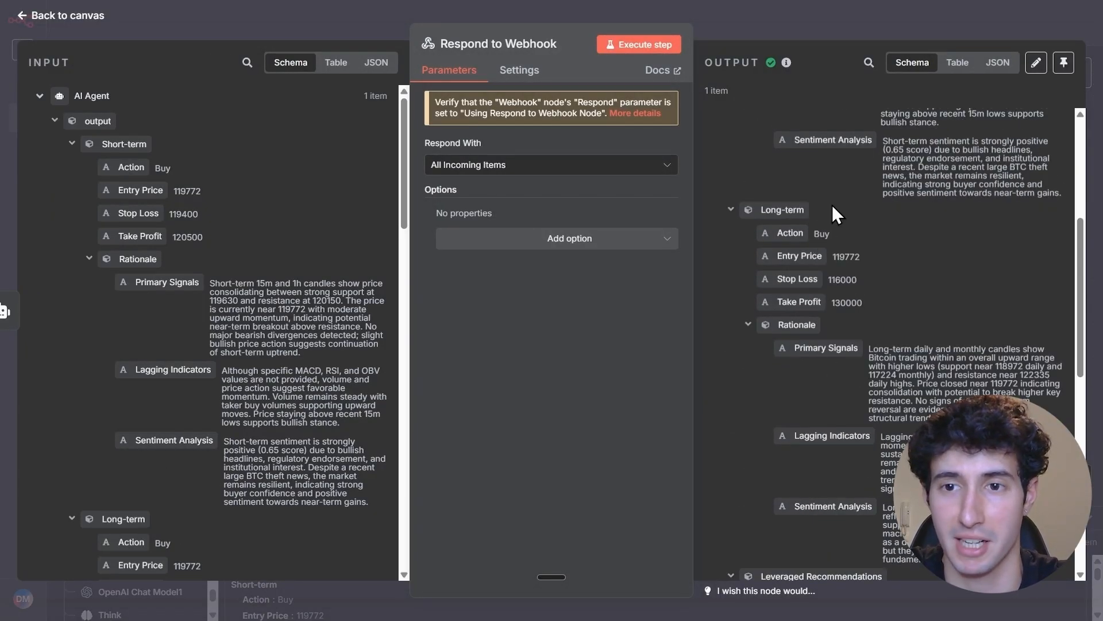
pyautogui.scroll(3, 839, 271)
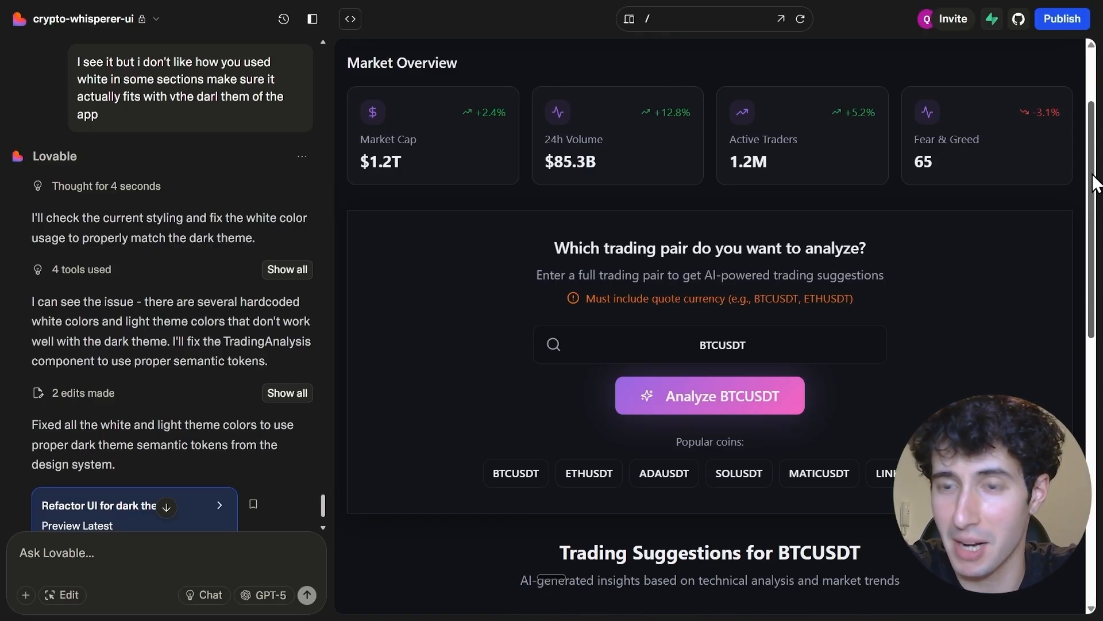
# Examine the BTCUSDT Webhook Results in the Lovable preview, covering the trading signals and the short-term and long-term positions
pyautogui.moveTo(1096, 184); pyautogui.dragTo(1088, 440)
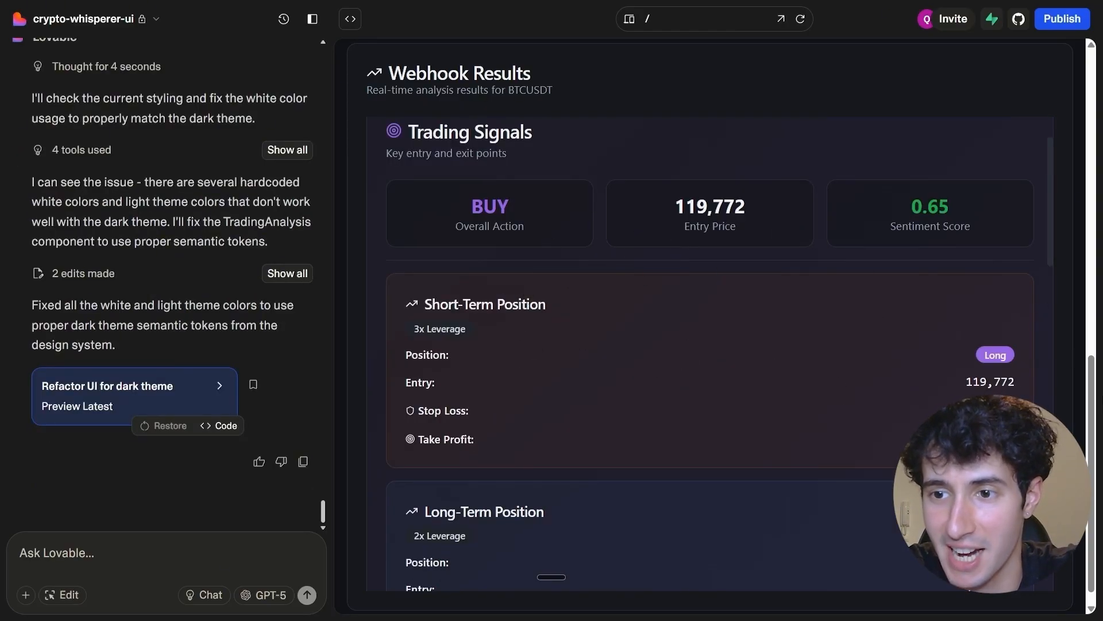
pyautogui.moveTo(1092, 405); pyautogui.dragTo(1089, 440)
pyautogui.scroll(-4, 619, 288)
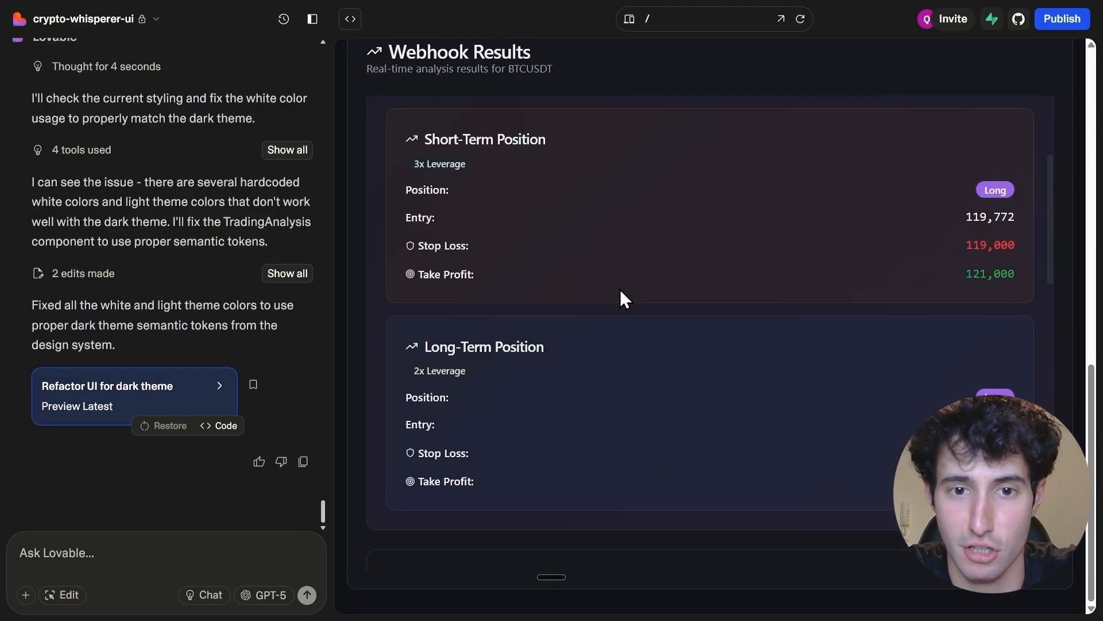
pyautogui.scroll(3, 429, 250)
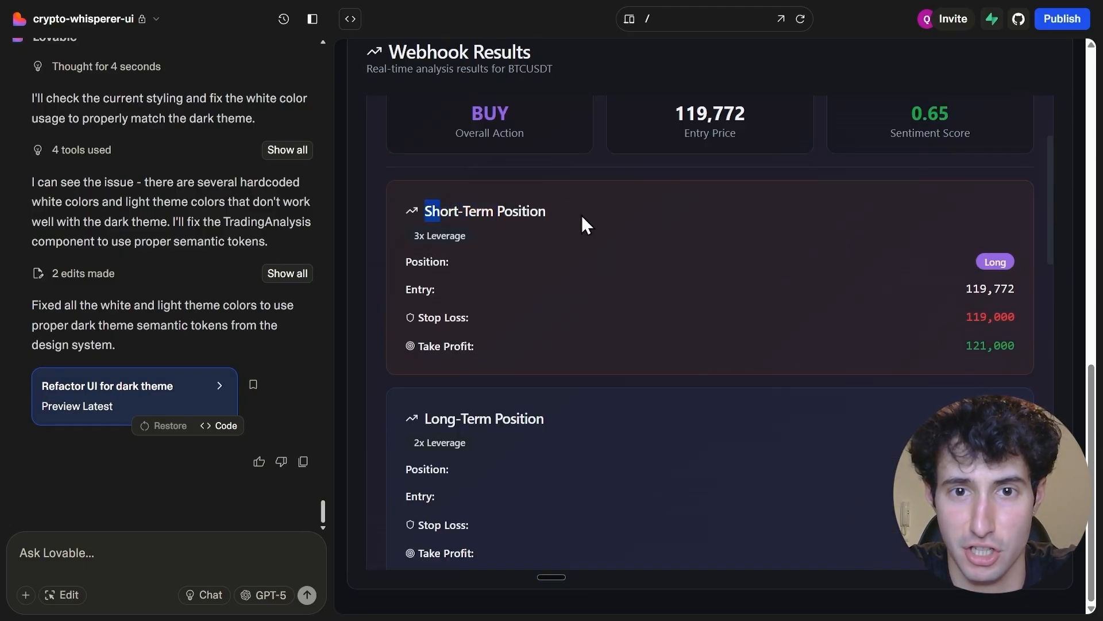
pyautogui.scroll(-2, 498, 374)
pyautogui.moveTo(487, 273); pyautogui.dragTo(473, 271)
pyautogui.tripleClick(430, 299)
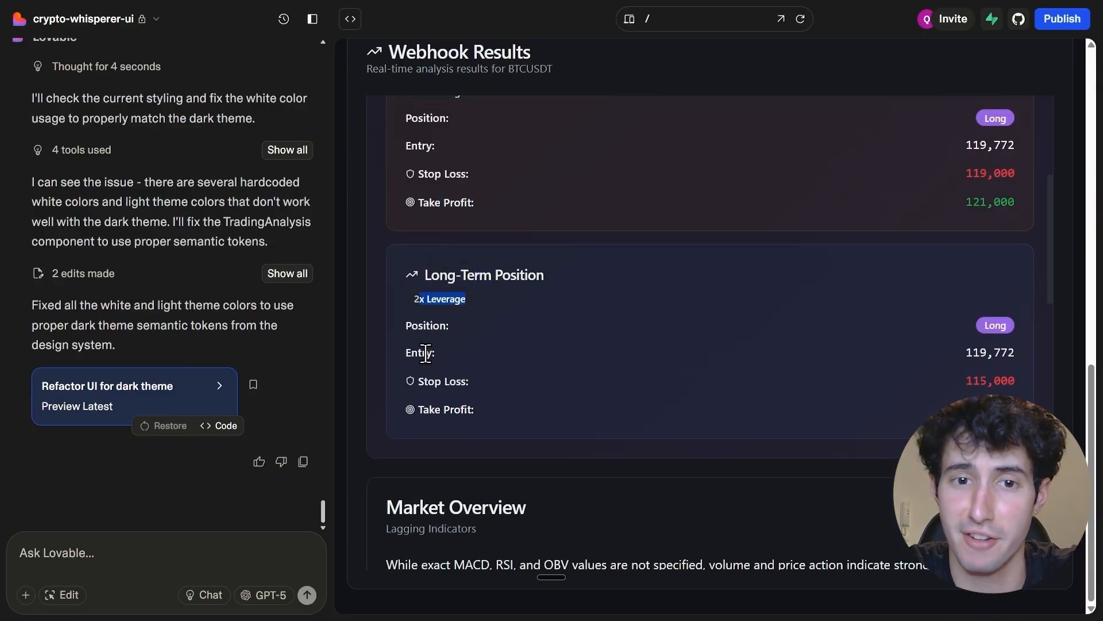
pyautogui.moveTo(428, 381); pyautogui.dragTo(470, 408)
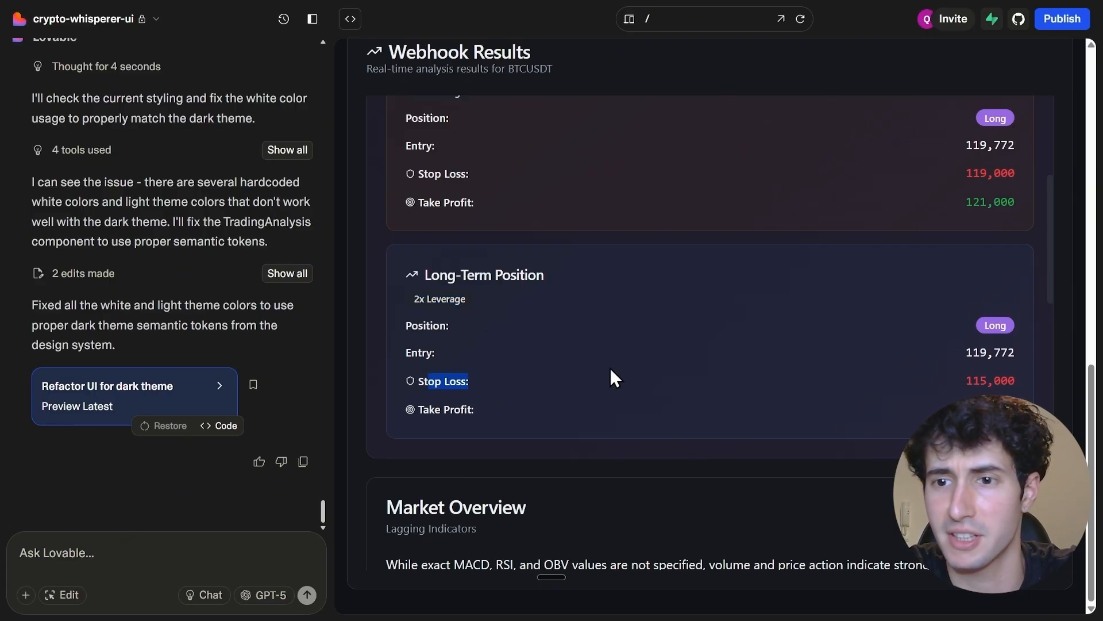
# Read the Market Overview, Sentiment Analysis and Analysis Rationale sections of the Webhook Results
pyautogui.click(409, 348)
pyautogui.scroll(-2, 483, 351)
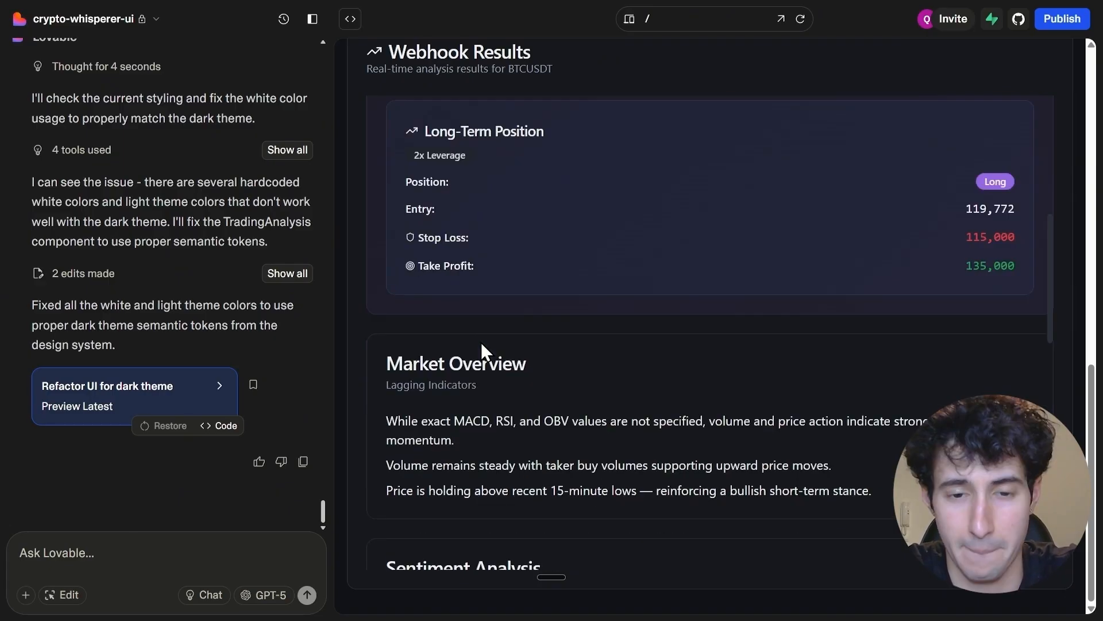
pyautogui.scroll(-4, 480, 375)
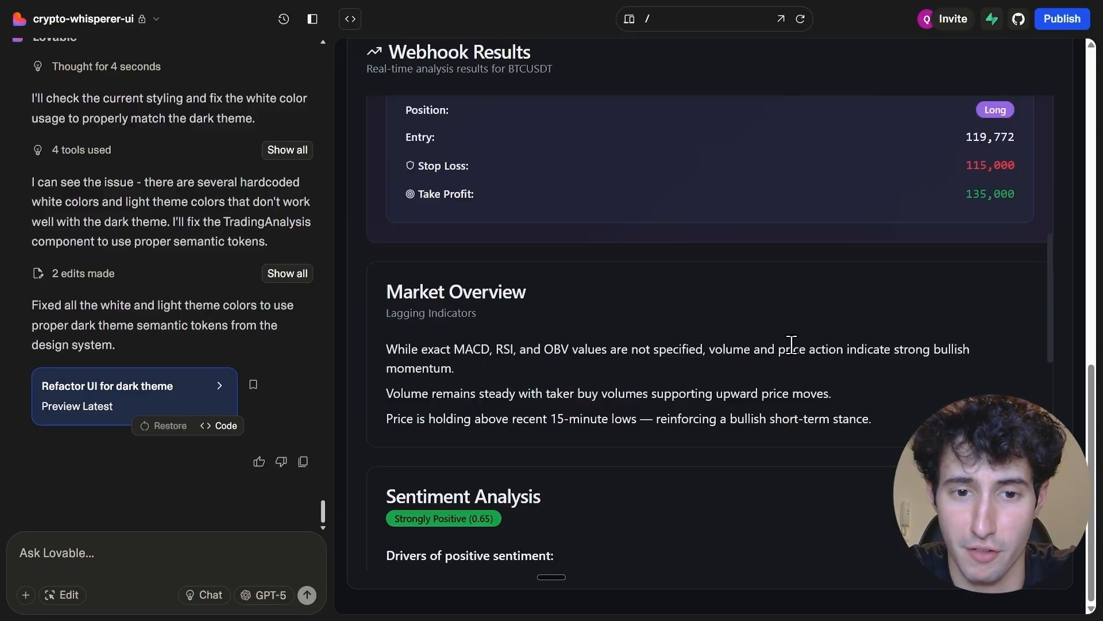
pyautogui.scroll(-1, 492, 384)
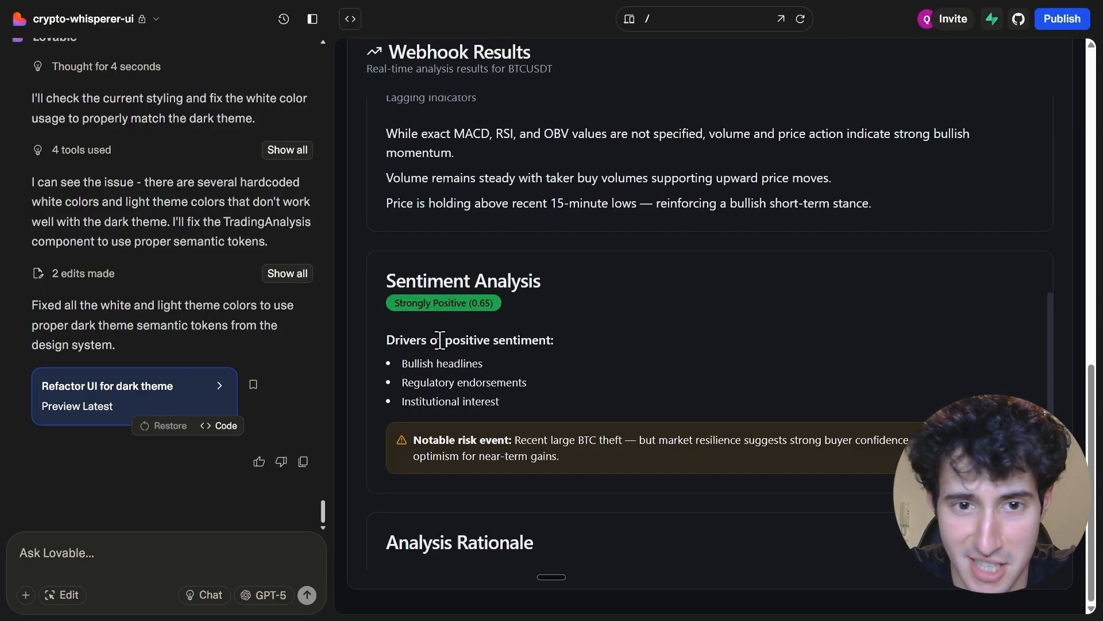
pyautogui.scroll(-4, 435, 322)
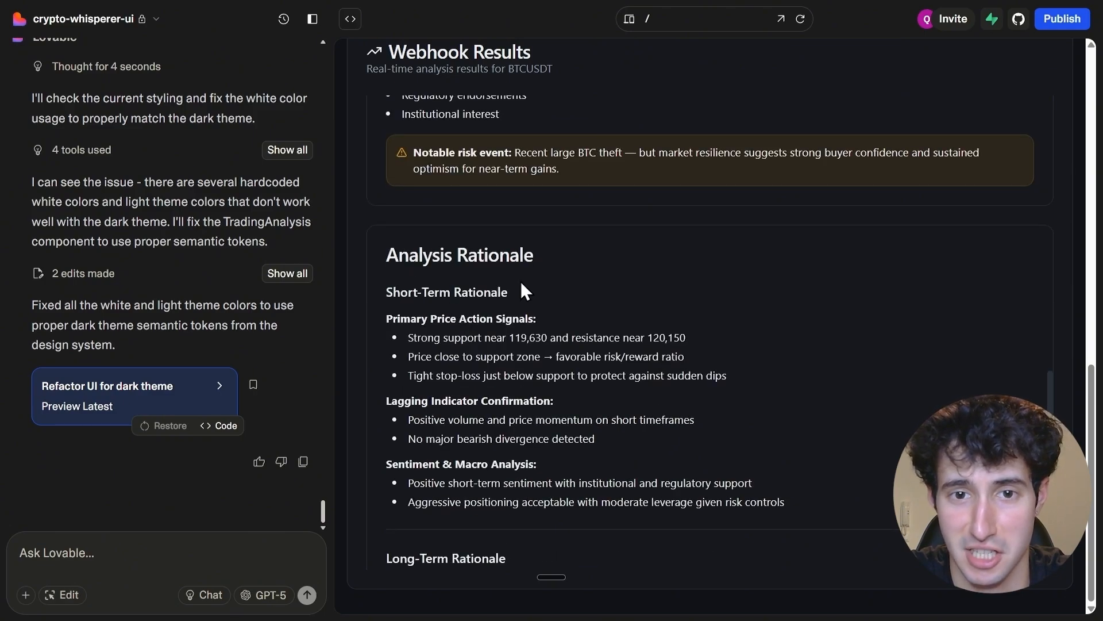
pyautogui.scroll(-2, 518, 284)
pyautogui.scroll(-2, 502, 287)
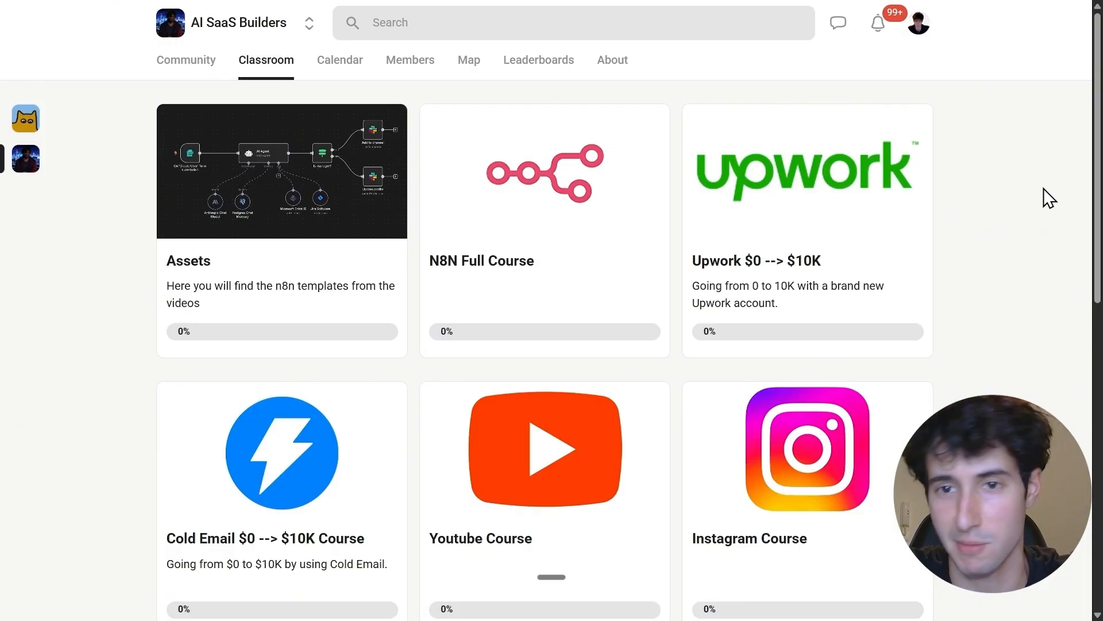
# View the Upwork $0 --> $10K course in the Skool classroom, then return to the course overview
pyautogui.scroll(-1, 1074, 194)
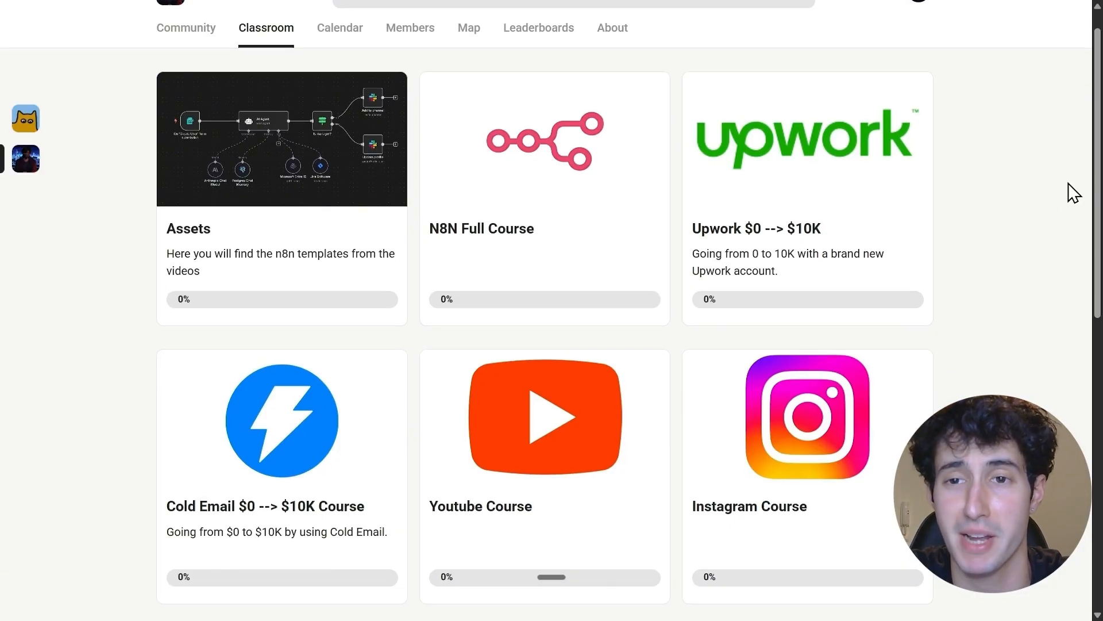
pyautogui.scroll(-1, 1075, 193)
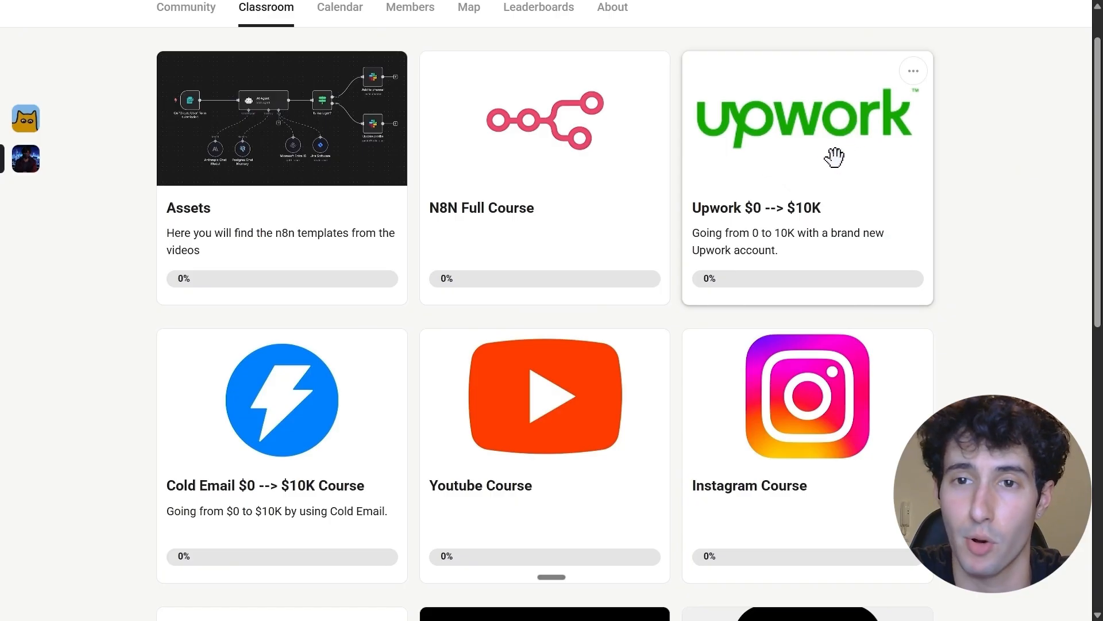
pyautogui.click(797, 132)
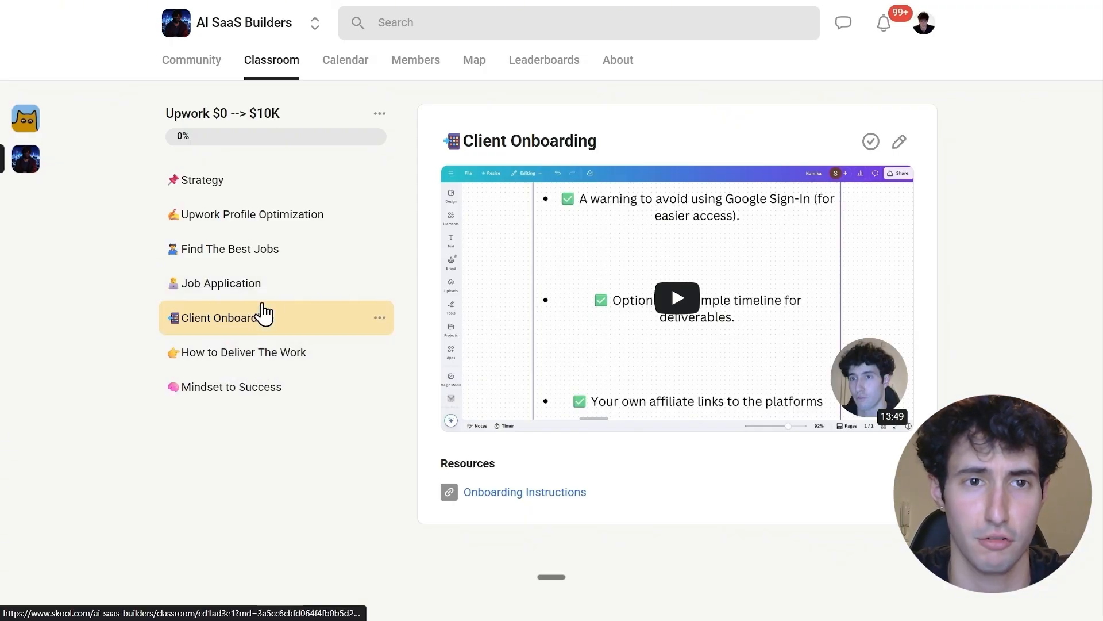
pyautogui.click(254, 69)
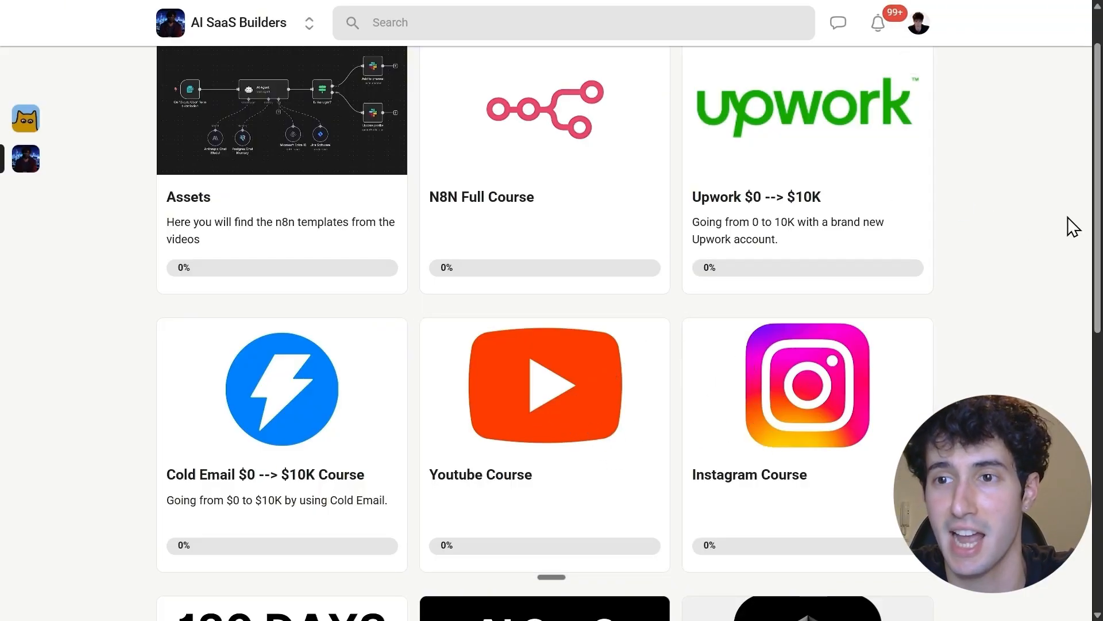
# Look through the classroom's course cards, including the Youtube Course, AI SaaS Roadmap and Building a $1M SaaS
pyautogui.scroll(1, 789, 151)
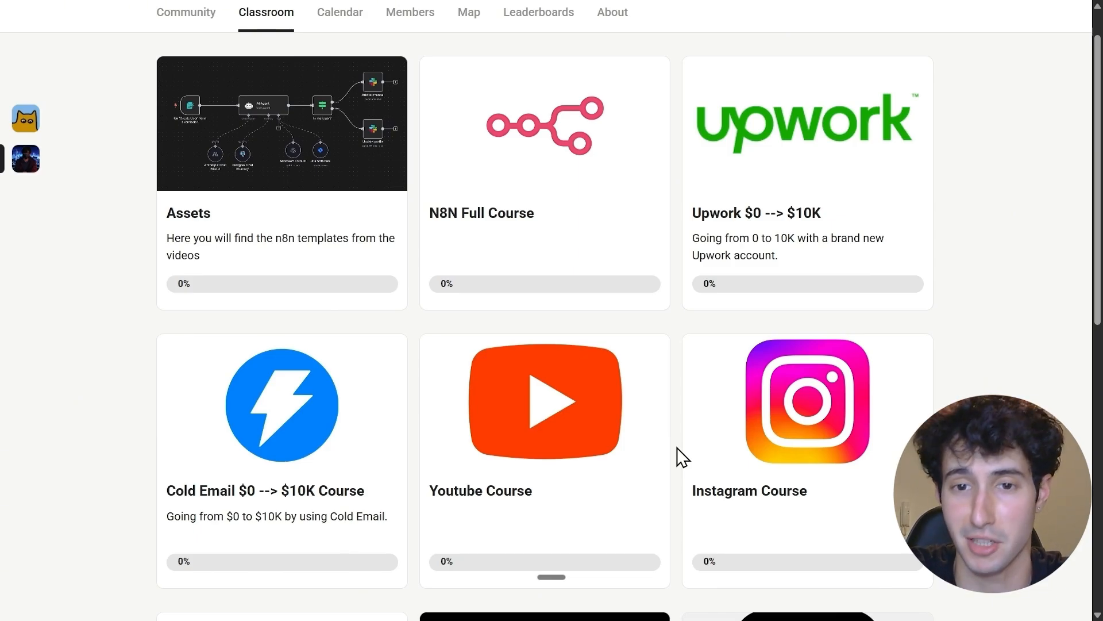
pyautogui.scroll(-1, 678, 457)
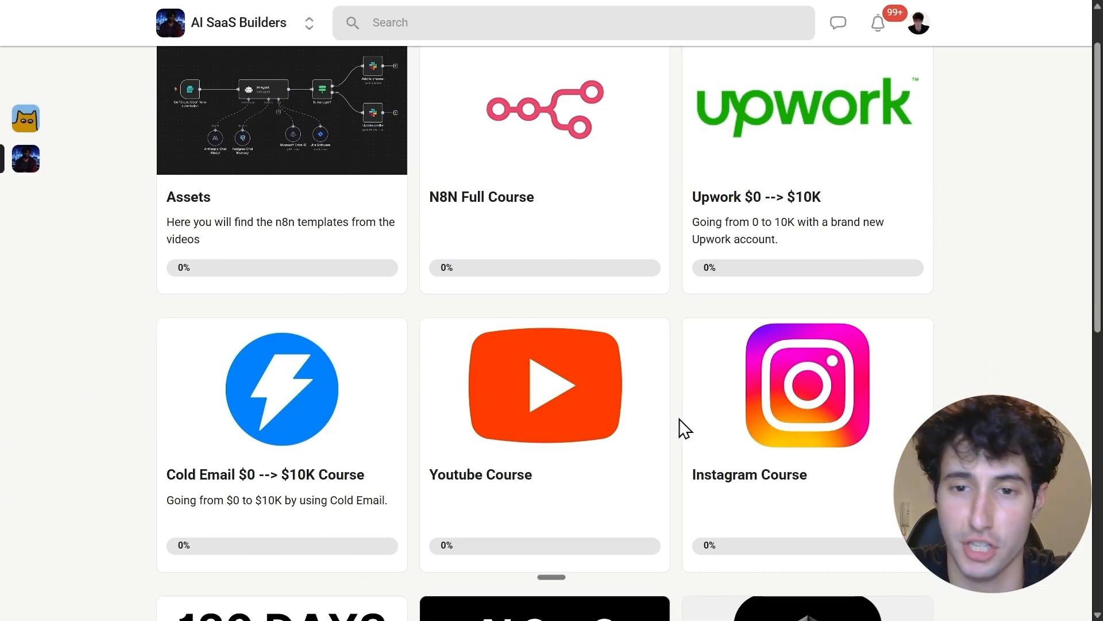
pyautogui.click(598, 402)
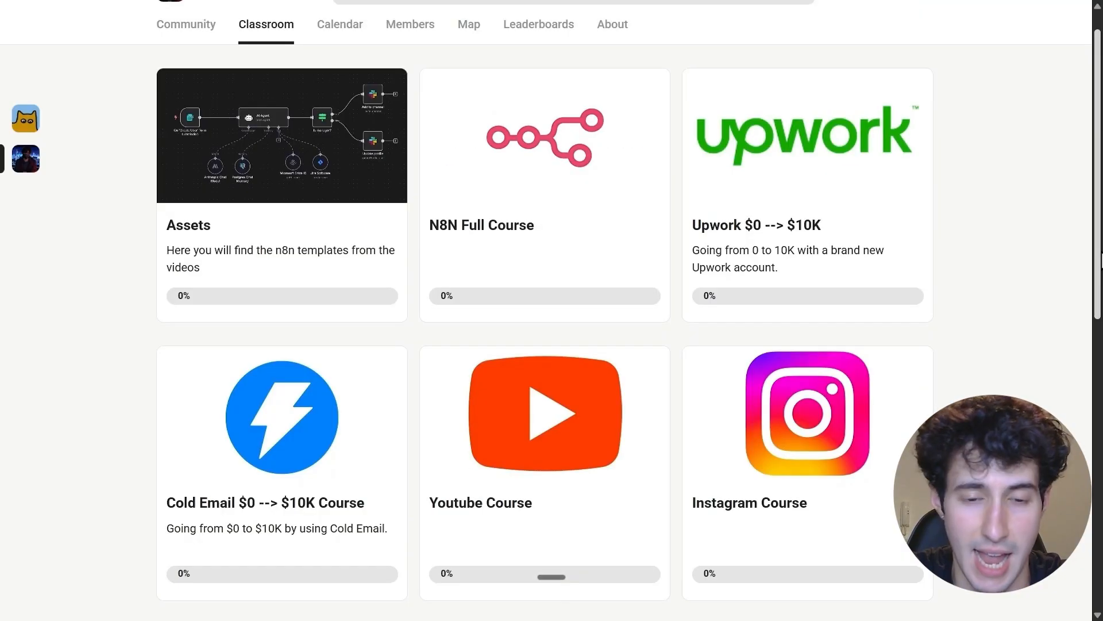
pyautogui.scroll(-1, 824, 399)
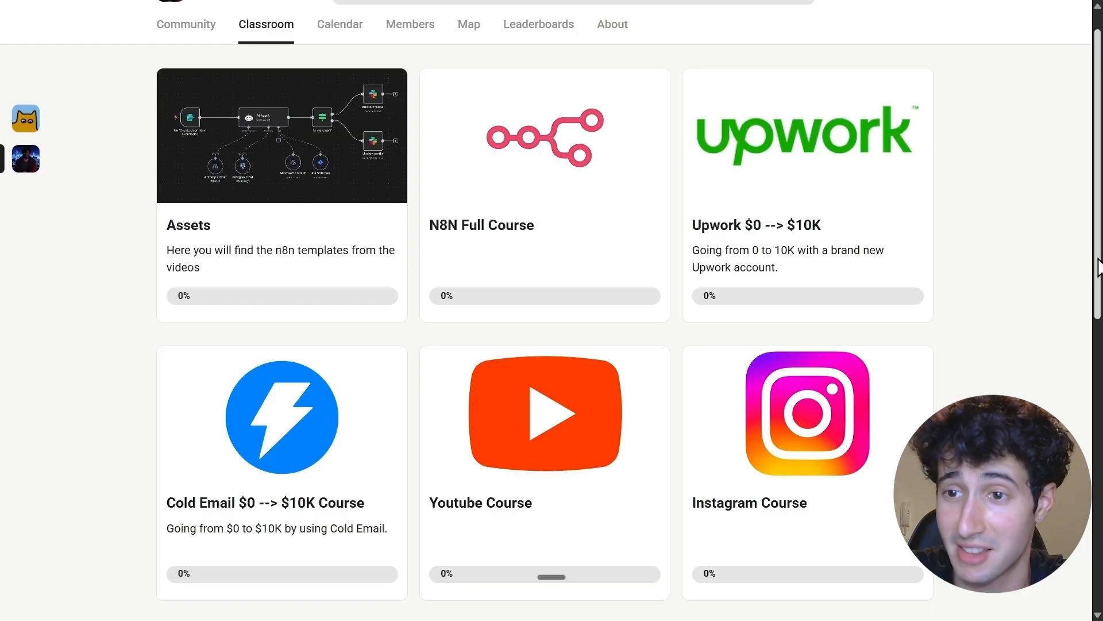
pyautogui.moveTo(1098, 265); pyautogui.dragTo(1087, 402)
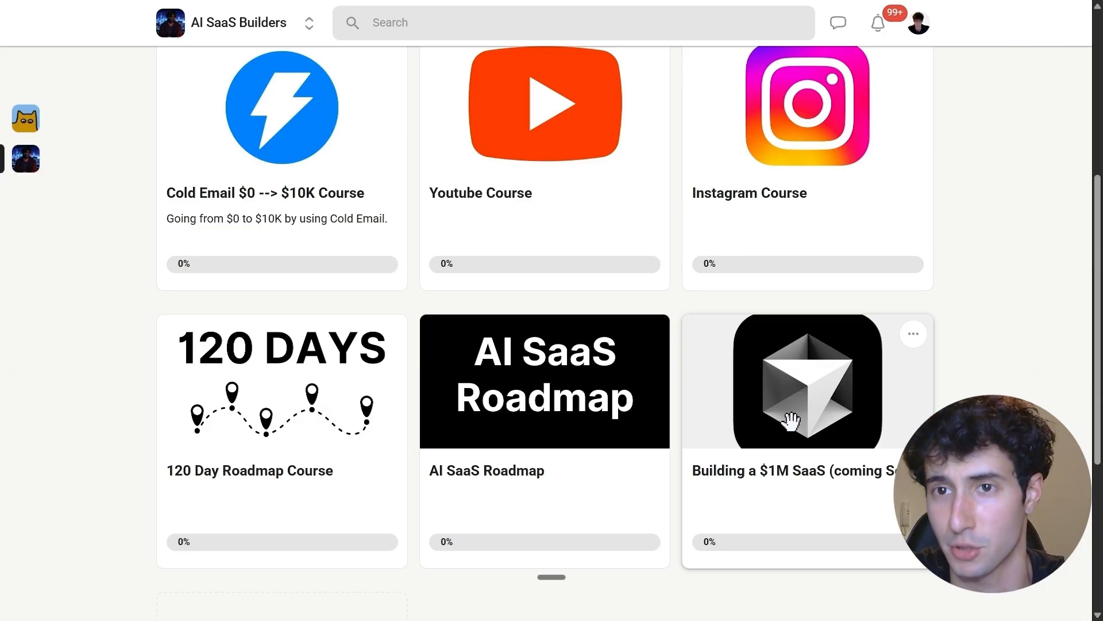
pyautogui.moveTo(790, 417); pyautogui.dragTo(795, 405)
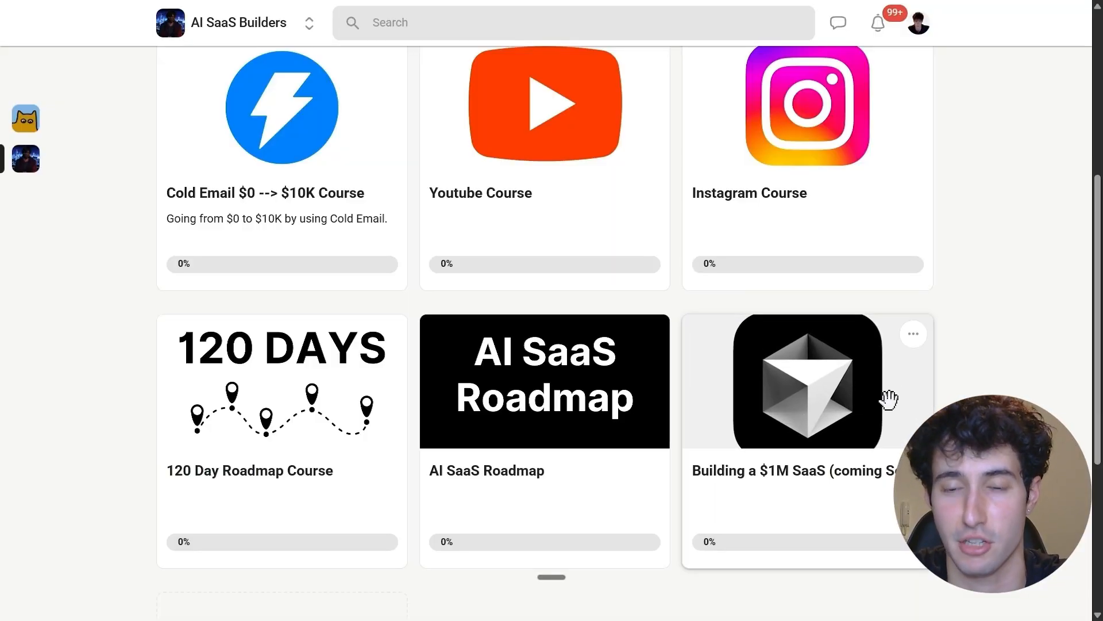
pyautogui.scroll(4, 758, 416)
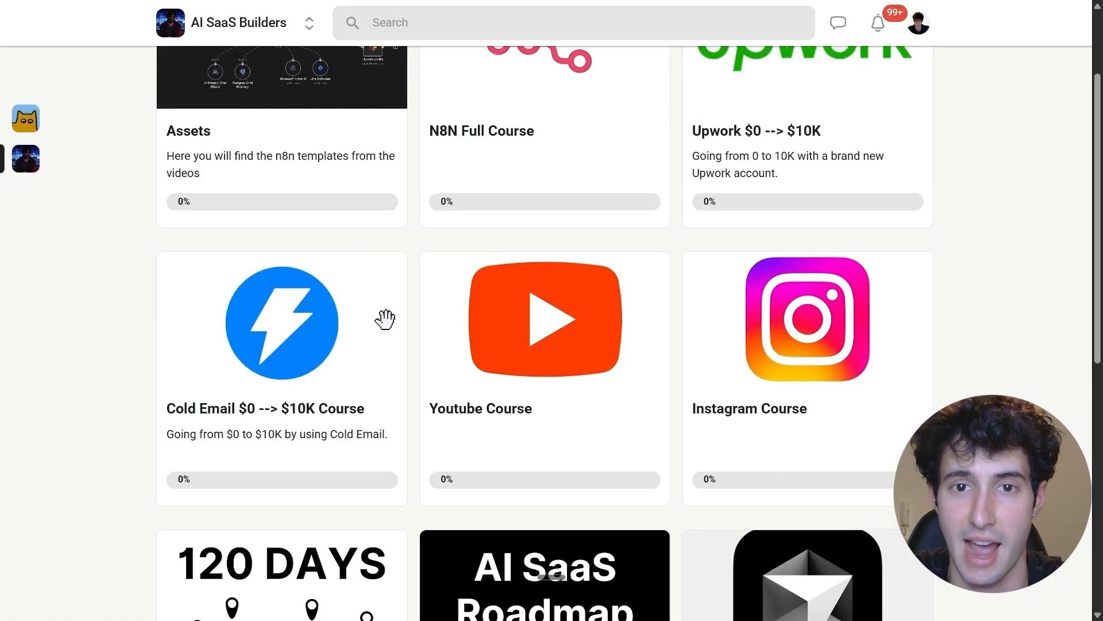
pyautogui.scroll(2, 569, 440)
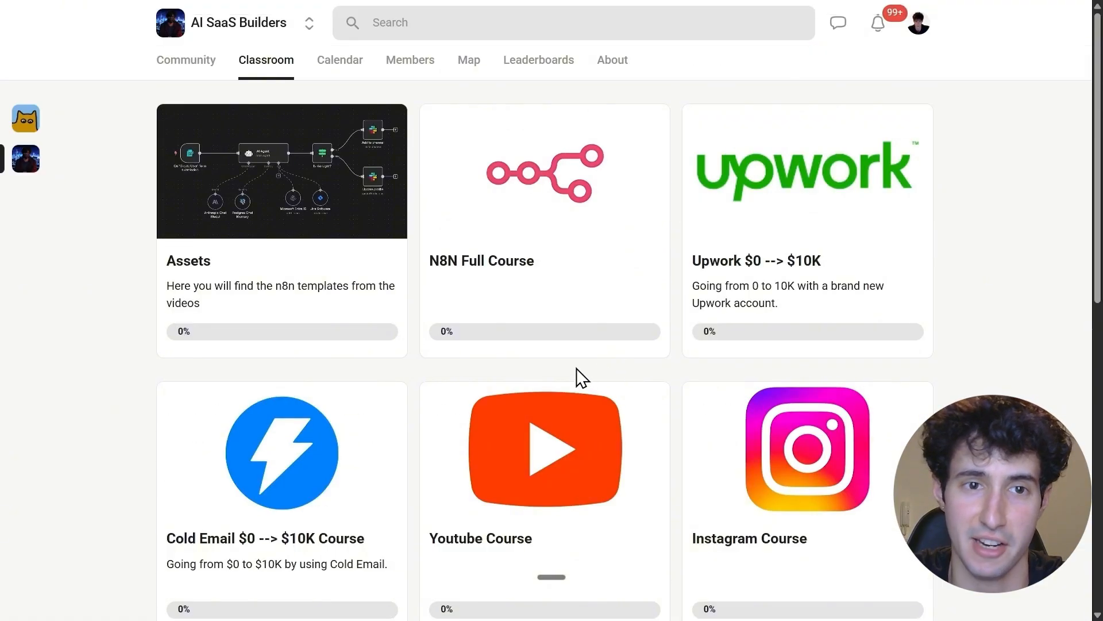
# Open the Assets course and look through its list of template lessons down to the Youtube Shorts Generator APP
pyautogui.click(294, 202)
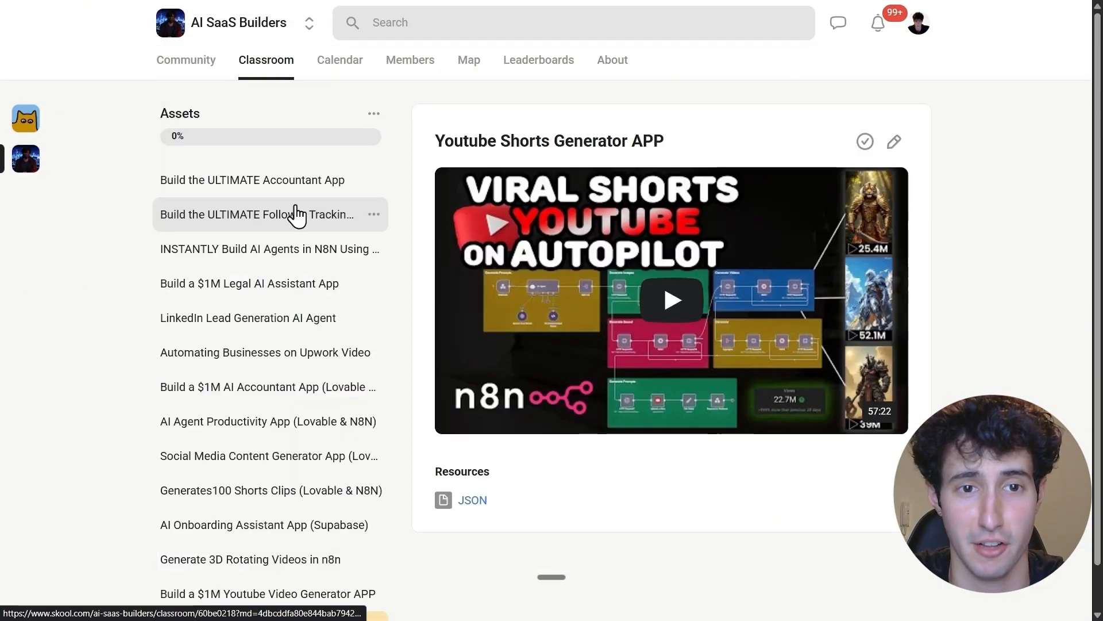
pyautogui.scroll(-1, 336, 413)
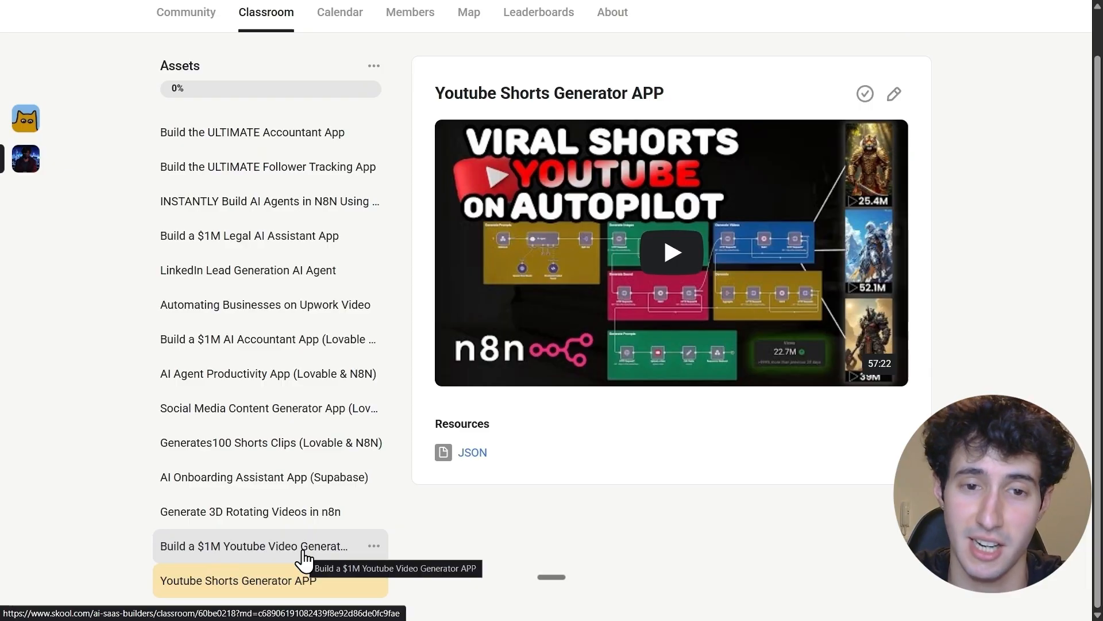
pyautogui.click(242, 557)
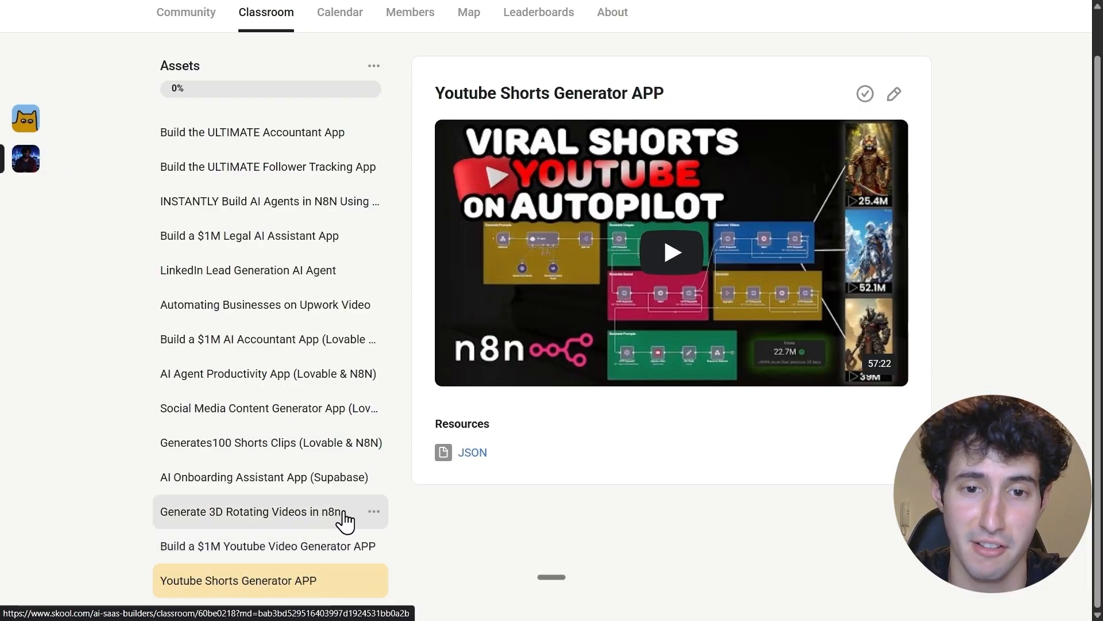
pyautogui.click(470, 507)
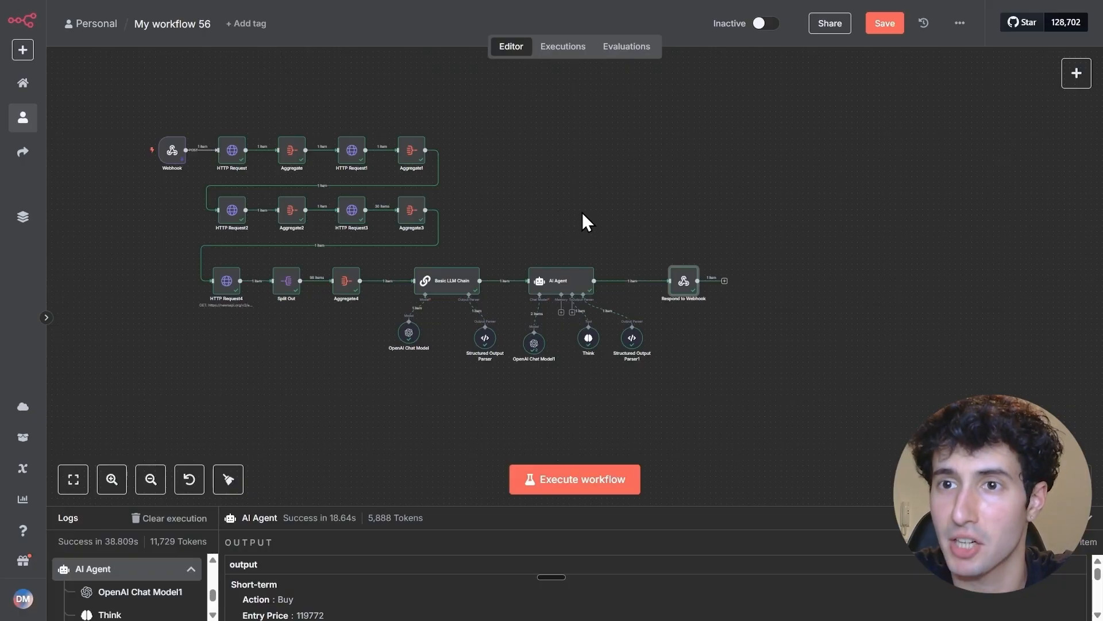
pyautogui.click(960, 23)
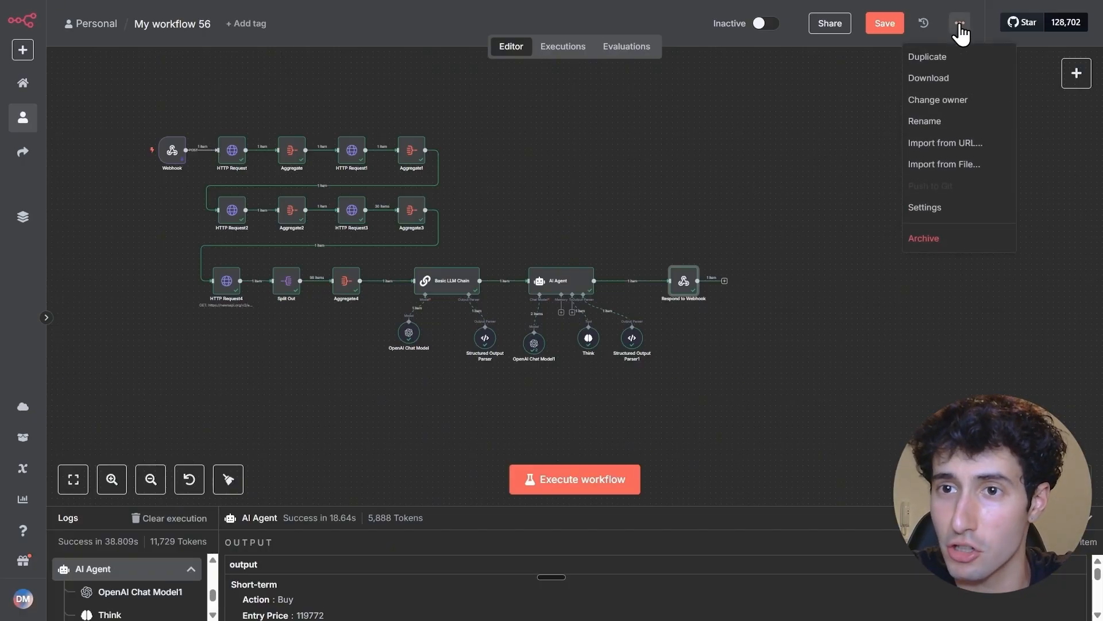
pyautogui.click(928, 165)
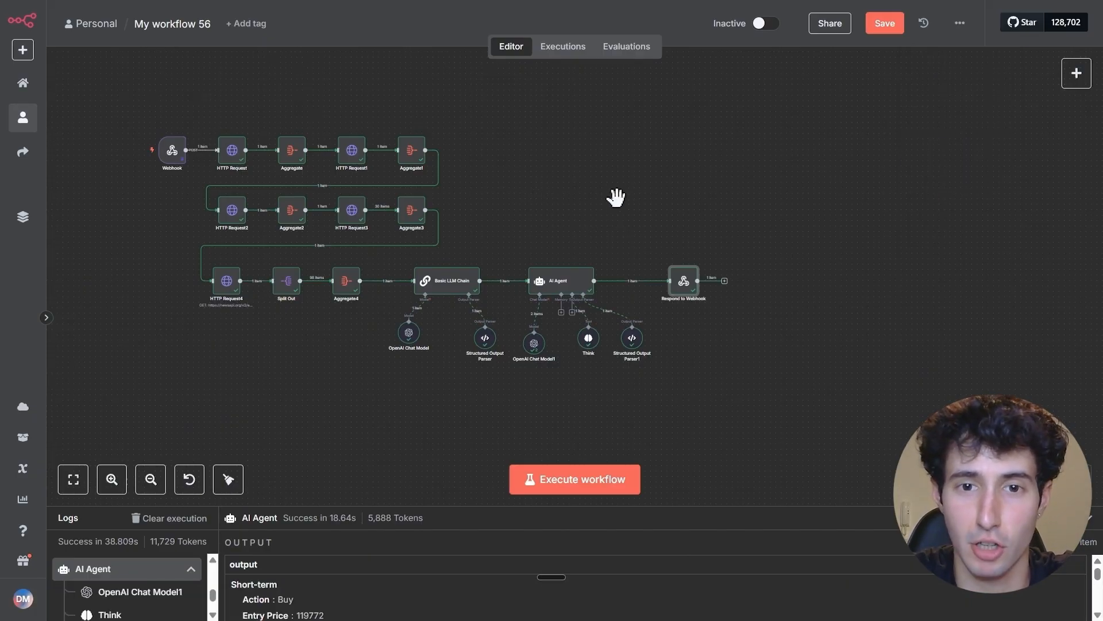
pyautogui.scroll(-1, 615, 194)
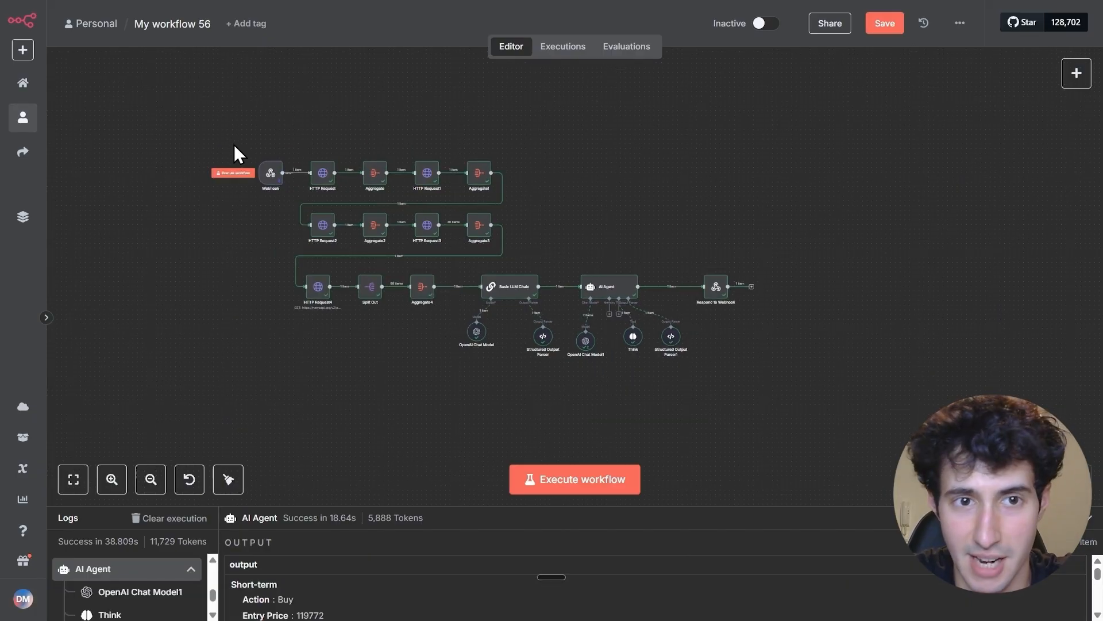
pyautogui.moveTo(232, 138); pyautogui.dragTo(773, 358)
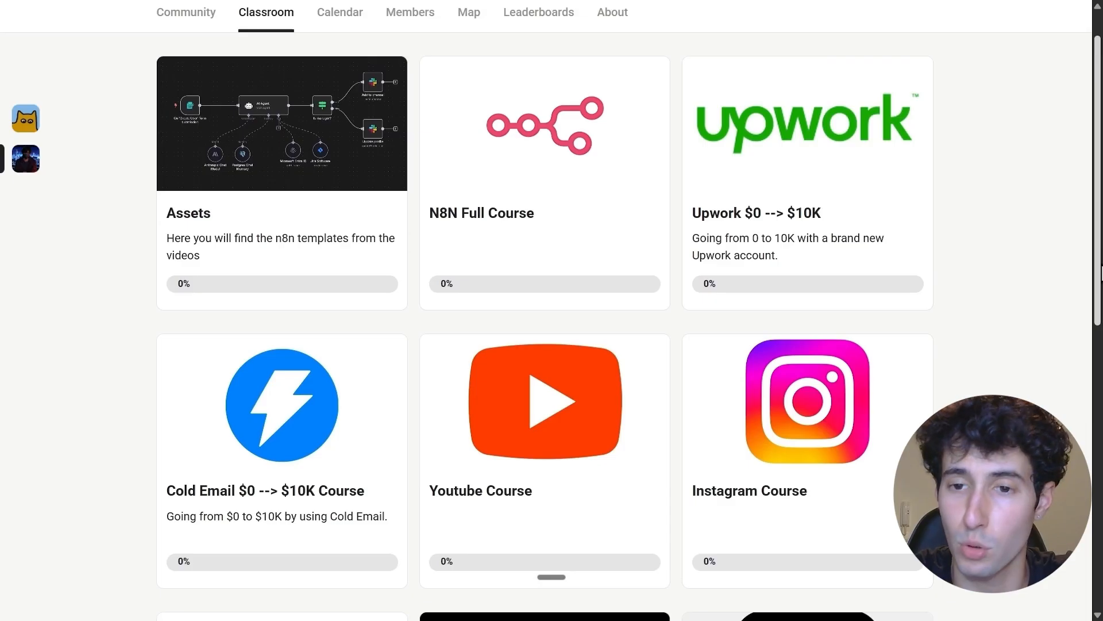